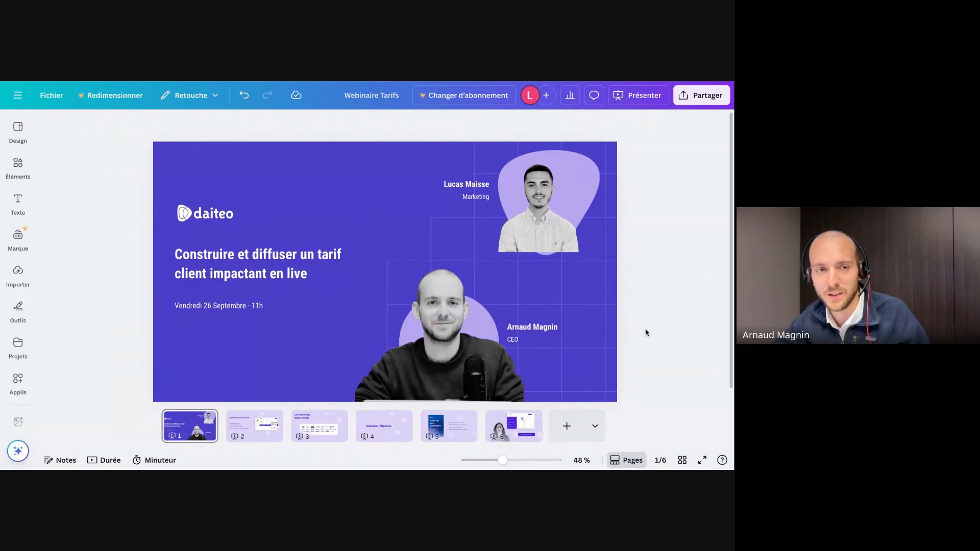
Show the Webinaire Tarifs presentation in full screen
{"action": "left_click", "coordinate": [703, 460]}
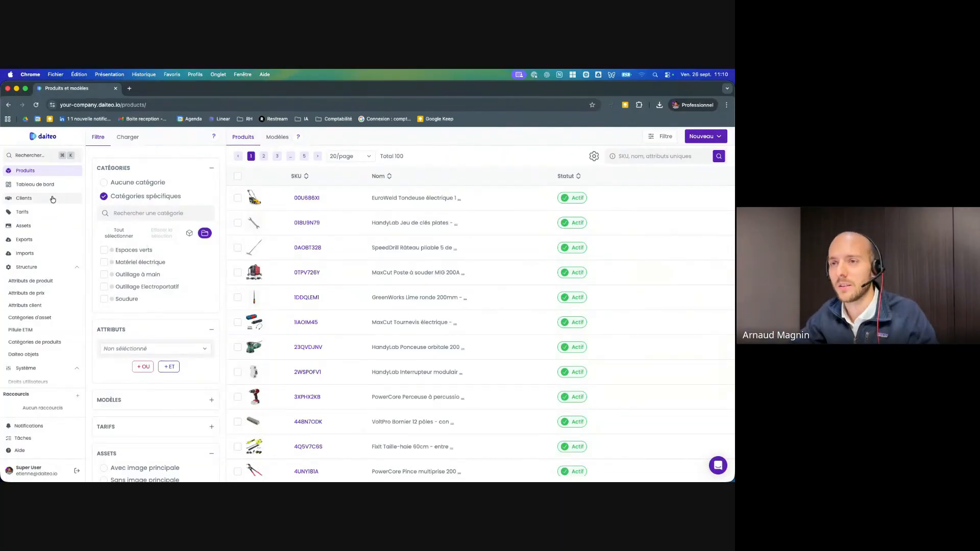
Open the LEROY MERLIN client record and review its products, price list and attributes
{"action": "left_click", "coordinate": [34, 199]}
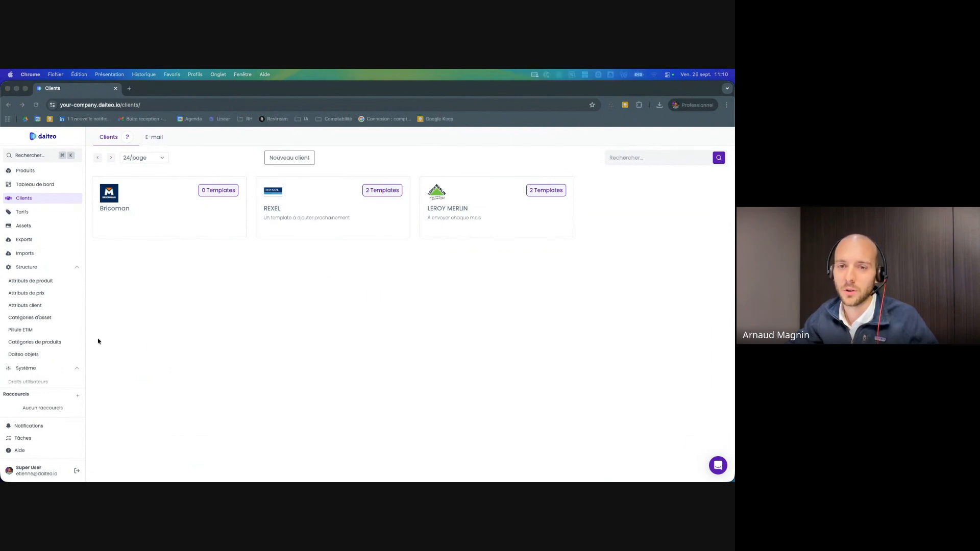
{"action": "left_click", "coordinate": [503, 201]}
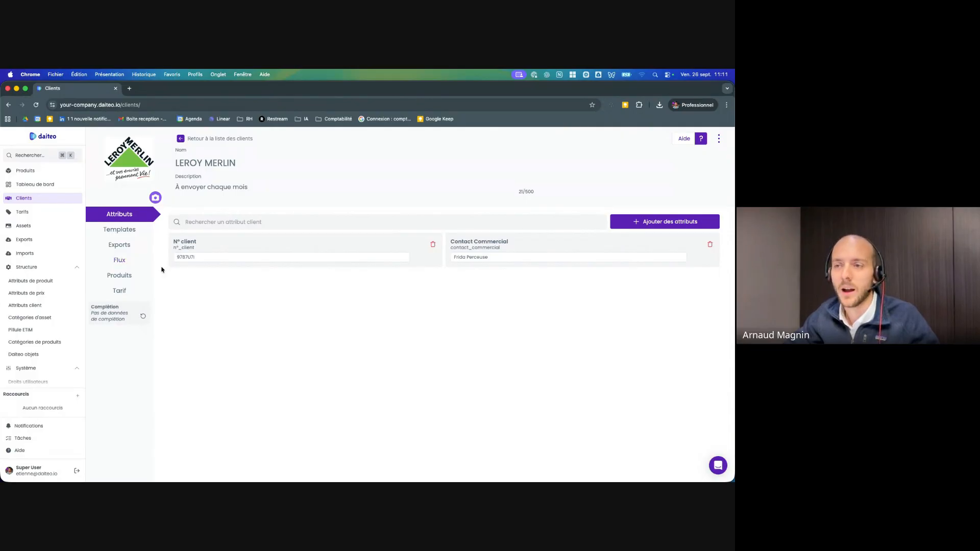
{"action": "left_click", "coordinate": [128, 277]}
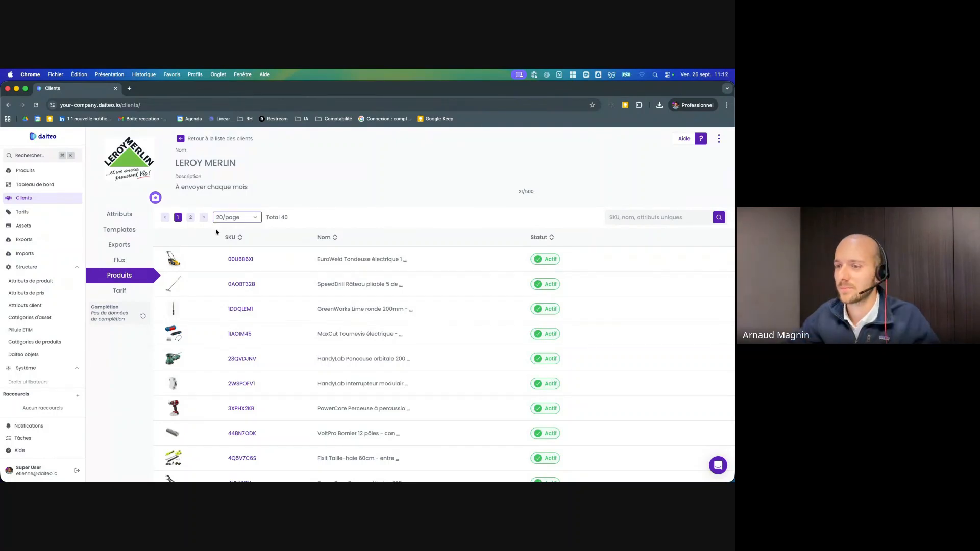
{"action": "left_click", "coordinate": [121, 295]}
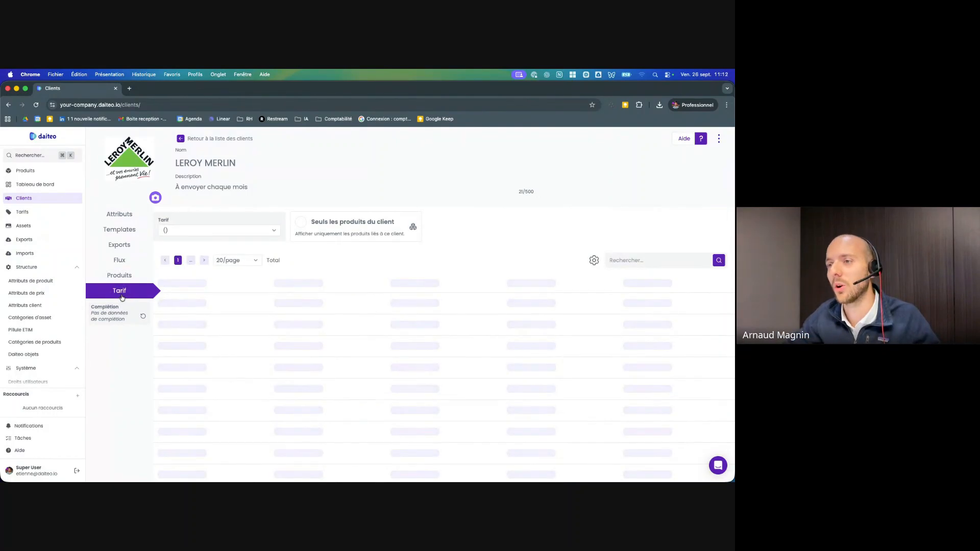
{"action": "left_click", "coordinate": [102, 221]}
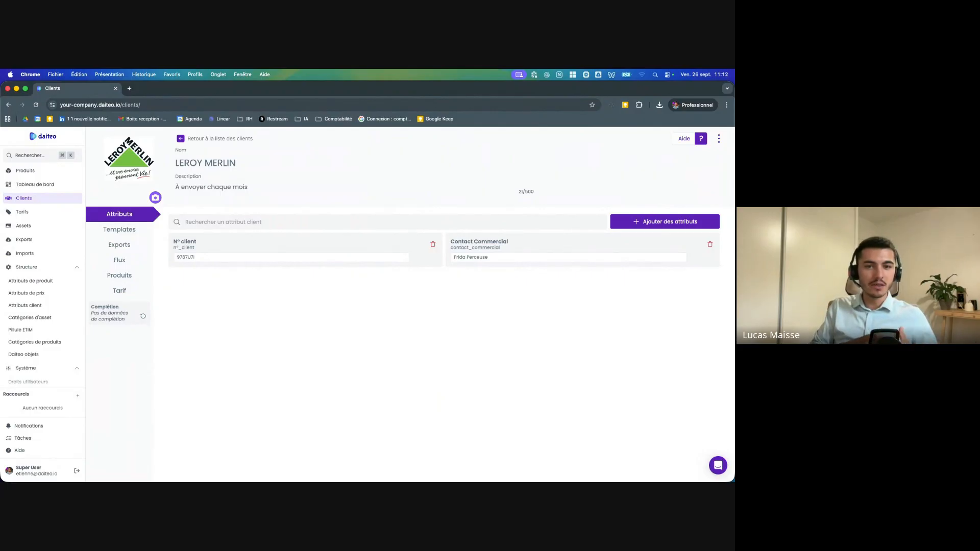
Look over the product catalogue, the client list and the price lists page
{"action": "left_click", "coordinate": [22, 170]}
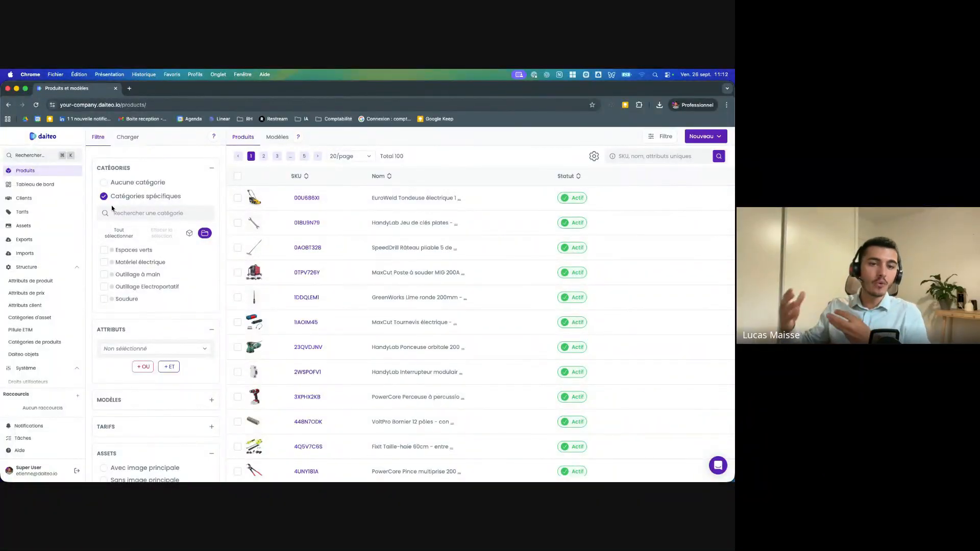
{"action": "left_click", "coordinate": [43, 203]}
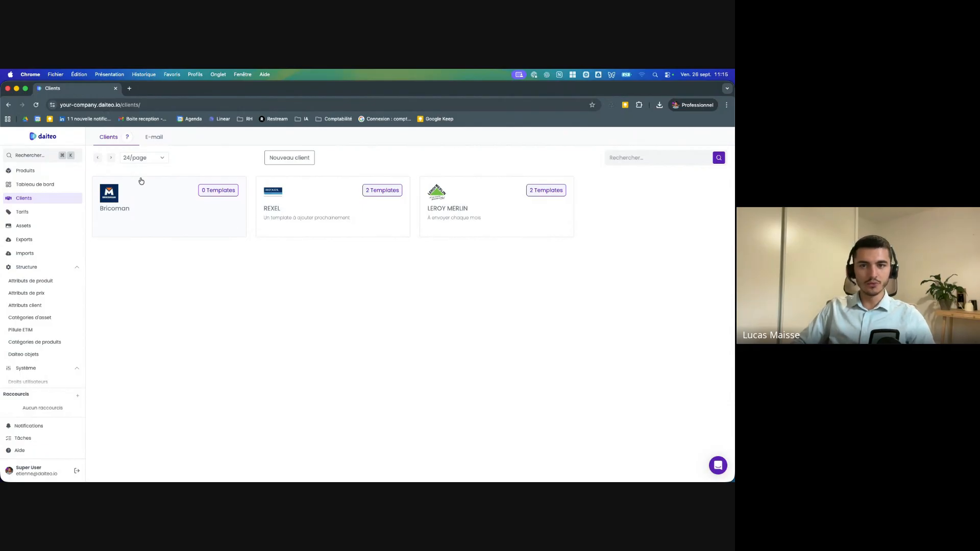
{"action": "left_click", "coordinate": [65, 212]}
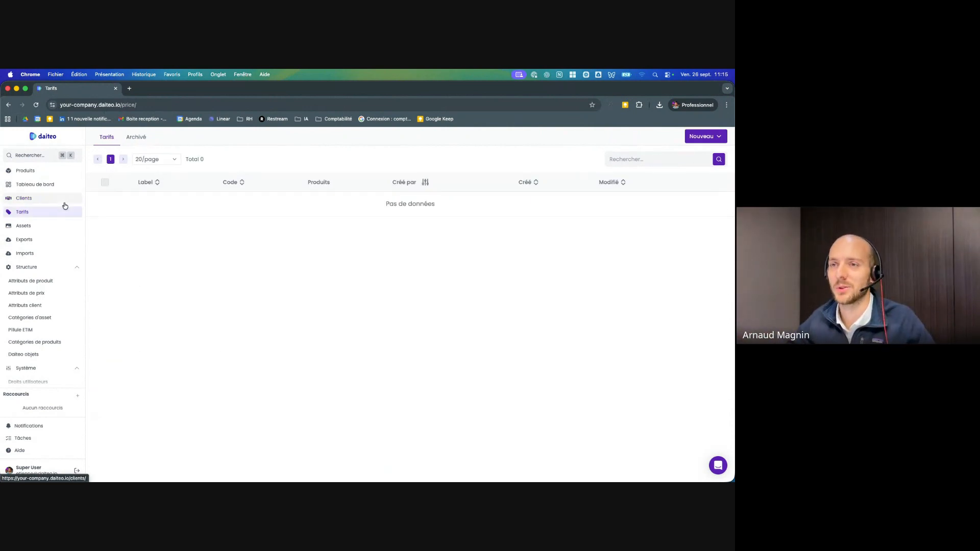
{"action": "left_click", "coordinate": [28, 171]}
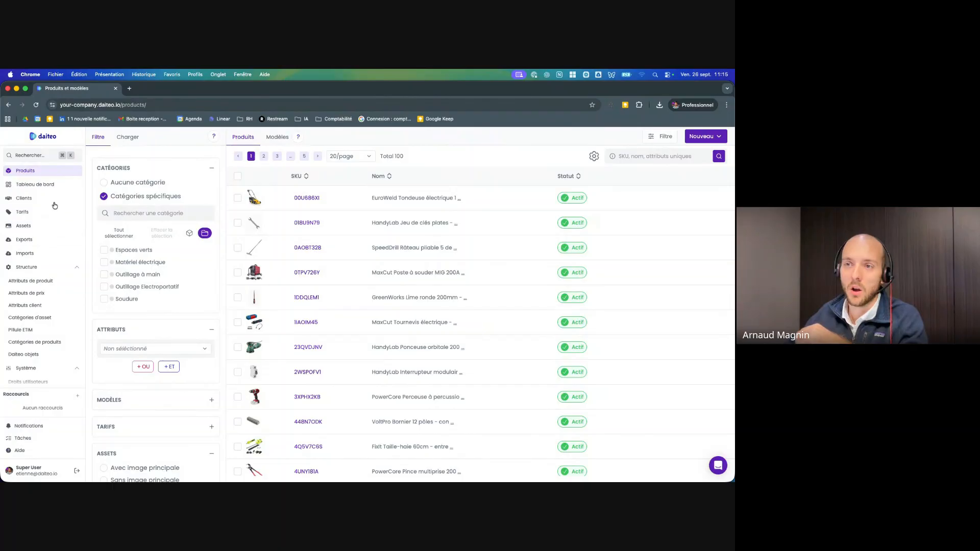
Review the products linked to the REXEL client, and return to the price lists page
{"action": "left_click", "coordinate": [51, 199]}
{"action": "left_click", "coordinate": [330, 229]}
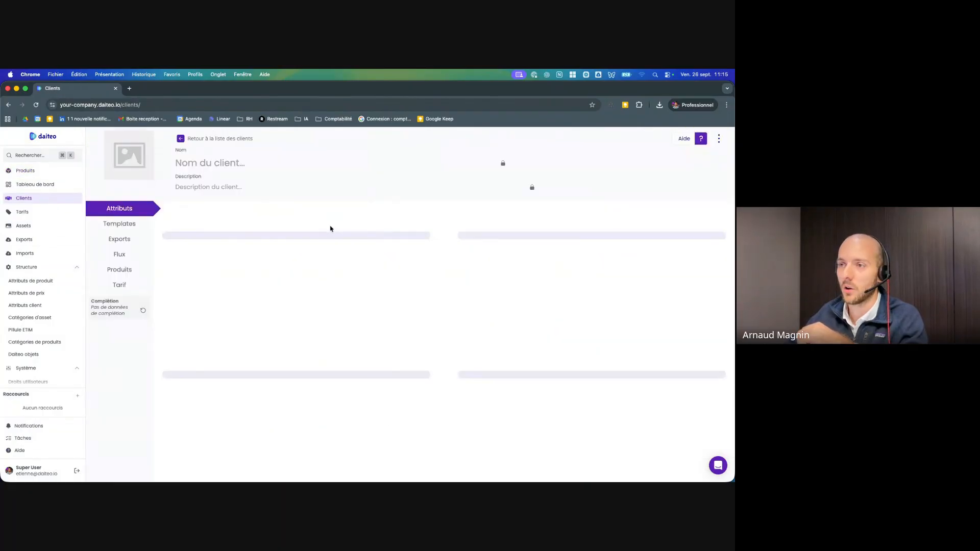
{"action": "left_click", "coordinate": [130, 276]}
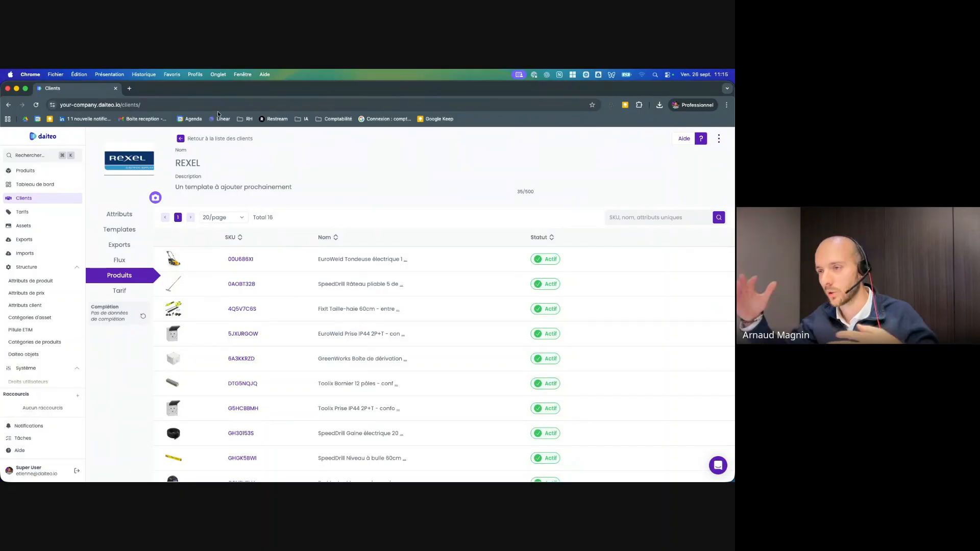
{"action": "left_click", "coordinate": [220, 139]}
{"action": "left_click", "coordinate": [38, 214]}
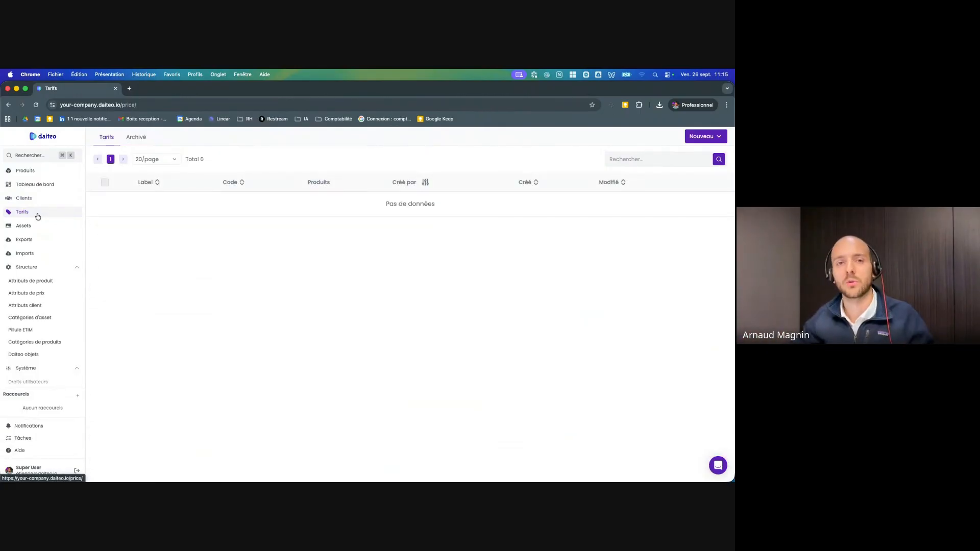
Uncover the desktop and open the Imports Tarifs folder inside the Webinar 26/09 folder in Finder
{"action": "left_click_drag", "start_coordinate": [1, 83], "coordinate": [154, 172]}
{"action": "double_click", "coordinate": [117, 192]}
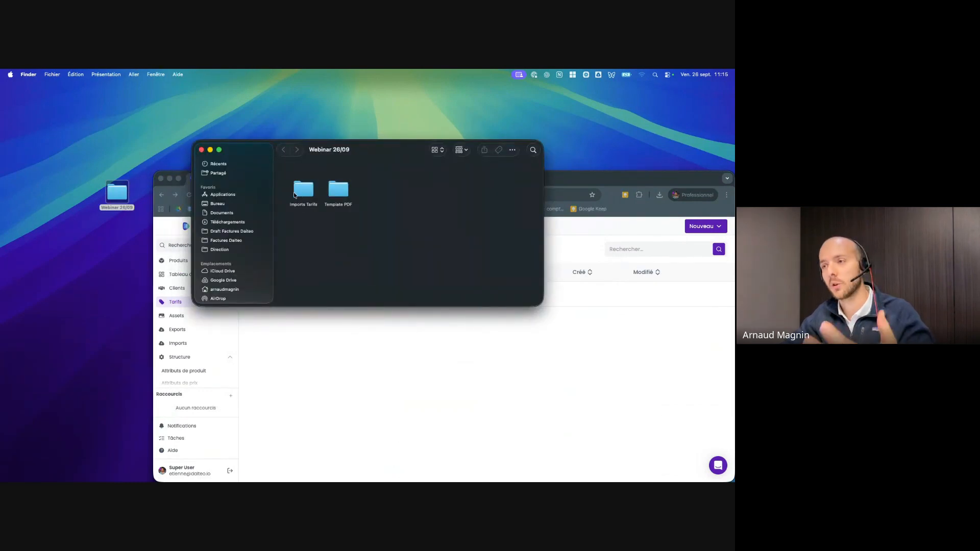
{"action": "double_click", "coordinate": [296, 193]}
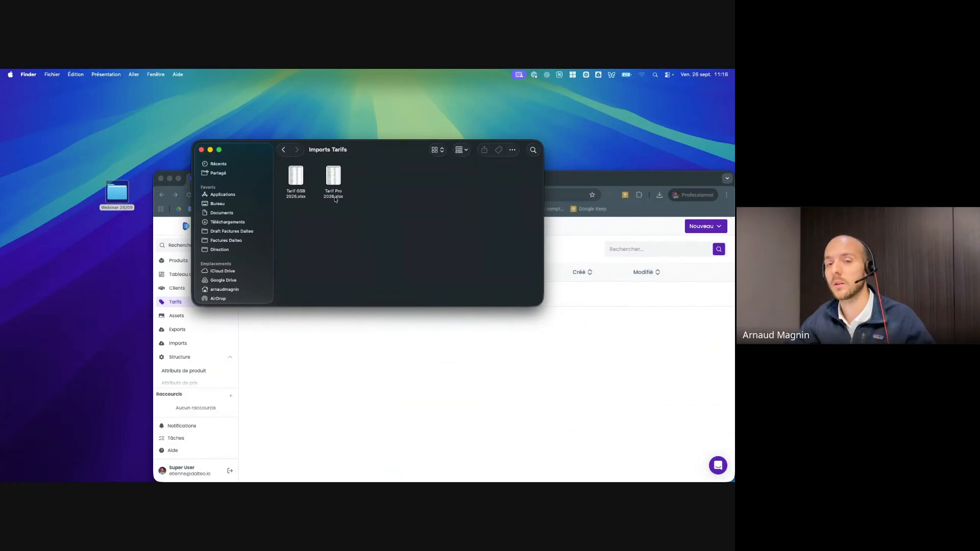
Preview Tarif Pro 2026.xlsx and open it in Excel to examine its SKU du produit, Prix brut and Remise columns
{"action": "left_click", "coordinate": [334, 180]}
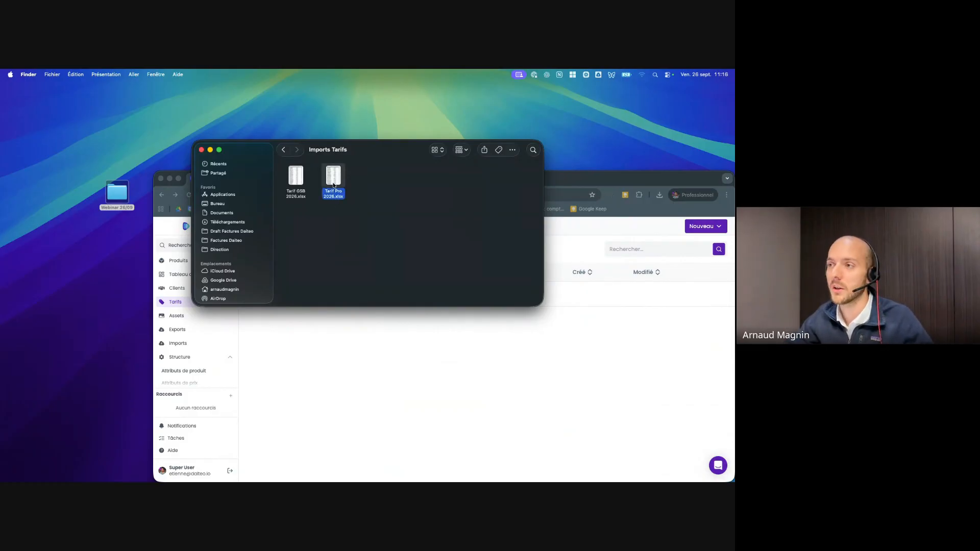
{"action": "key", "text": "space"}
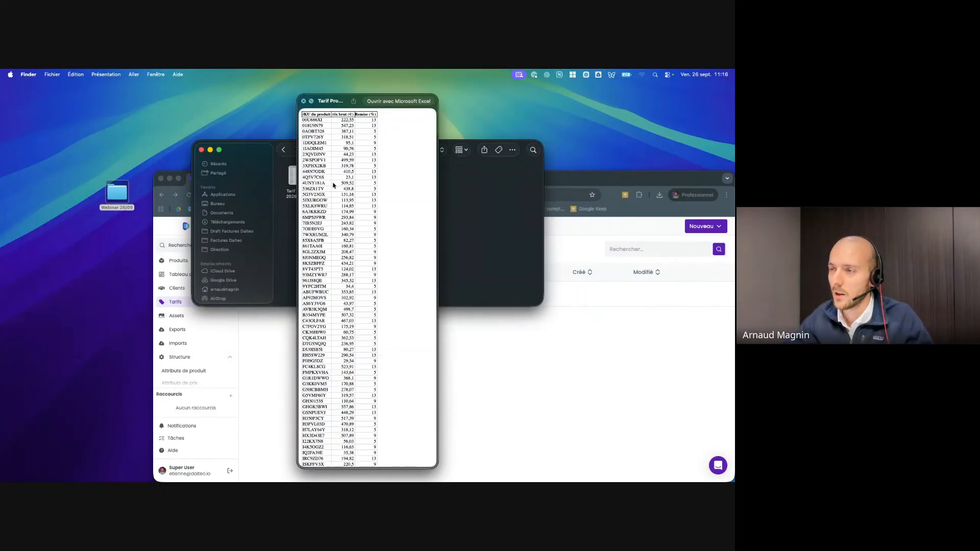
{"action": "key", "text": "space"}
{"action": "double_click", "coordinate": [333, 185]}
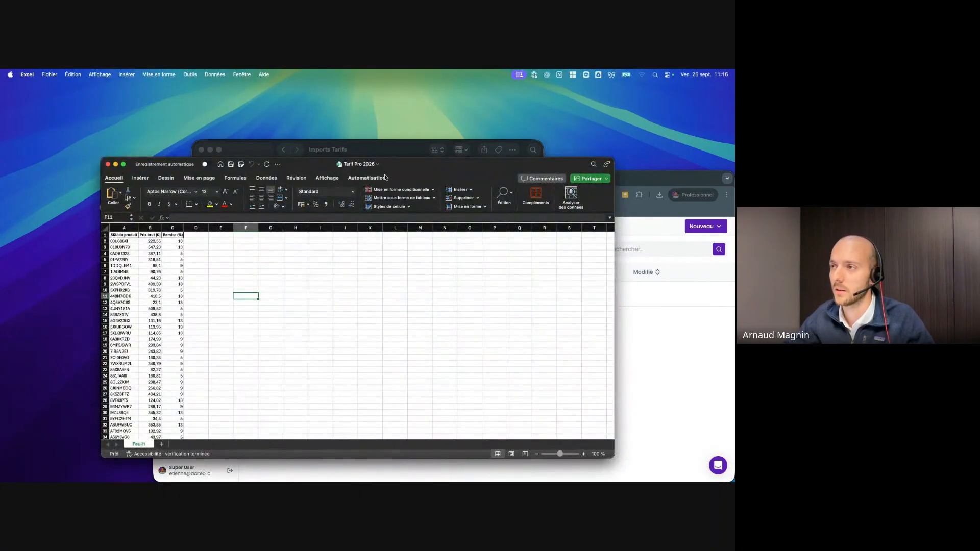
{"action": "left_click_drag", "start_coordinate": [399, 167], "coordinate": [447, 145]}
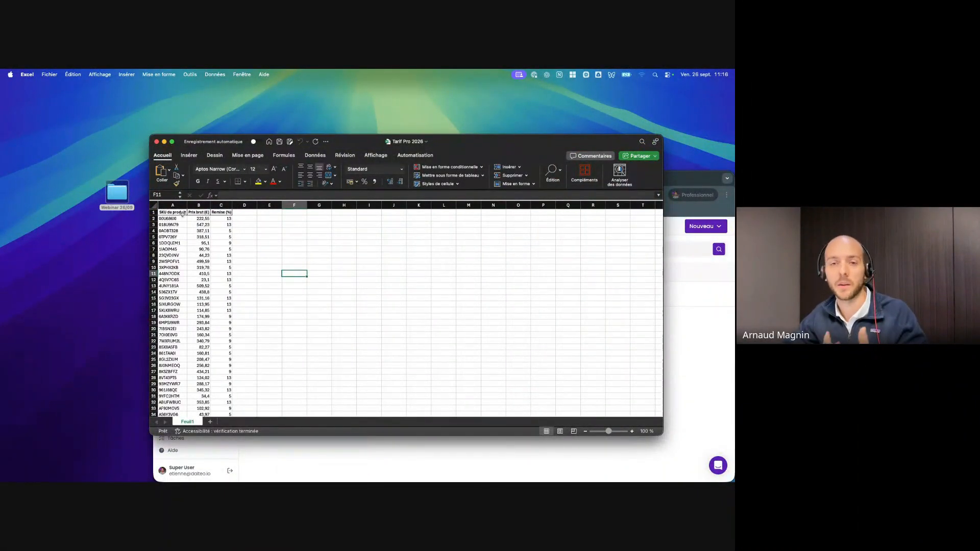
{"action": "left_click", "coordinate": [198, 225]}
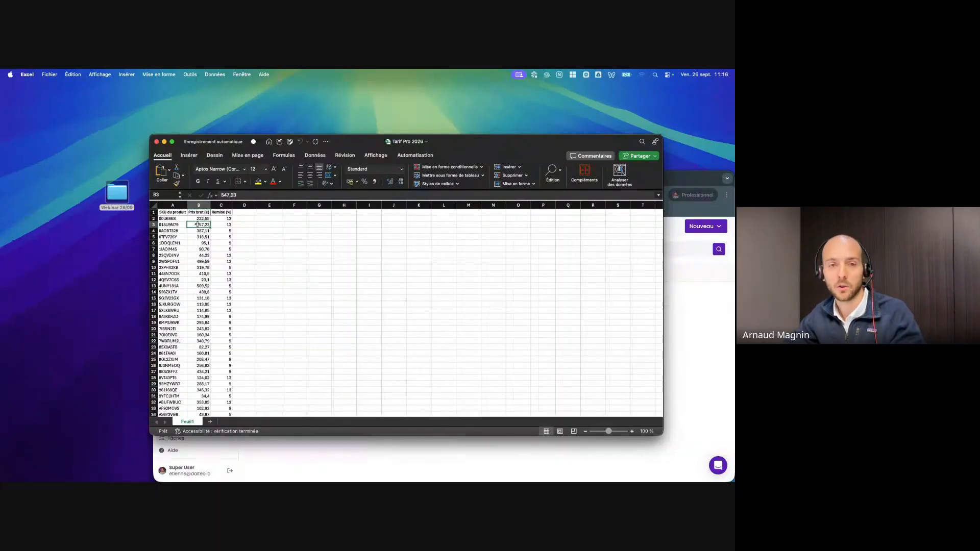
{"action": "left_click", "coordinate": [226, 214]}
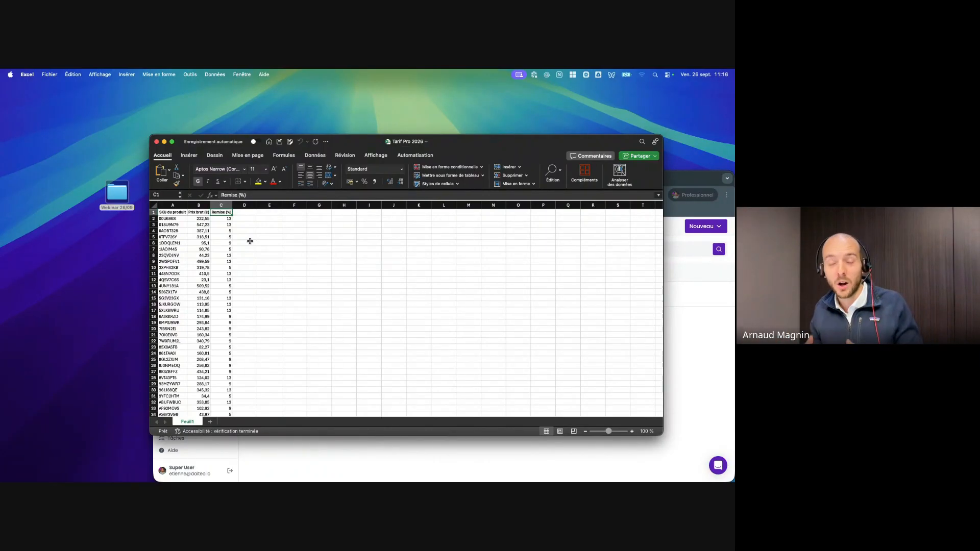
Switch back to Chrome and review the existing price attributes and the option for creating a new one
{"action": "left_click", "coordinate": [279, 454]}
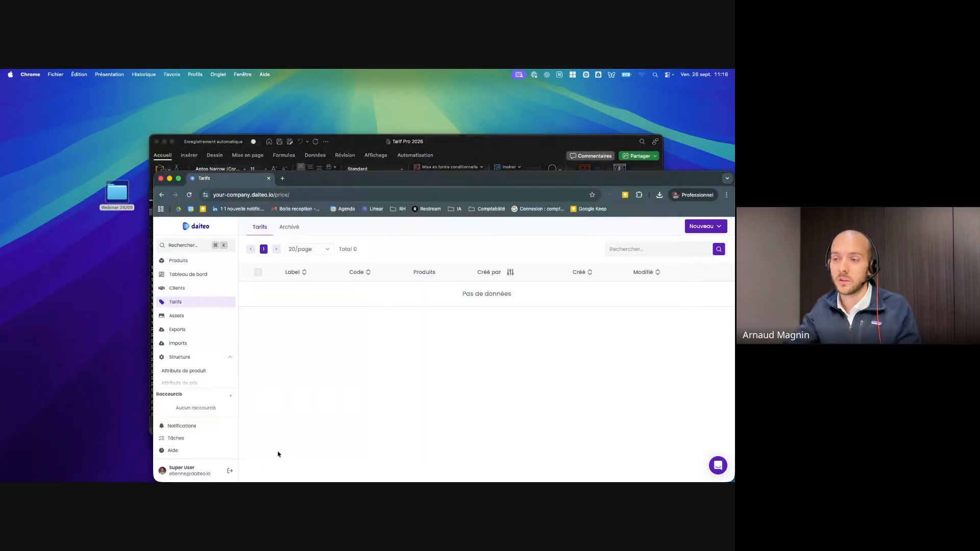
{"action": "scroll", "coordinate": [176, 353], "scroll_direction": "down", "scroll_amount": 2}
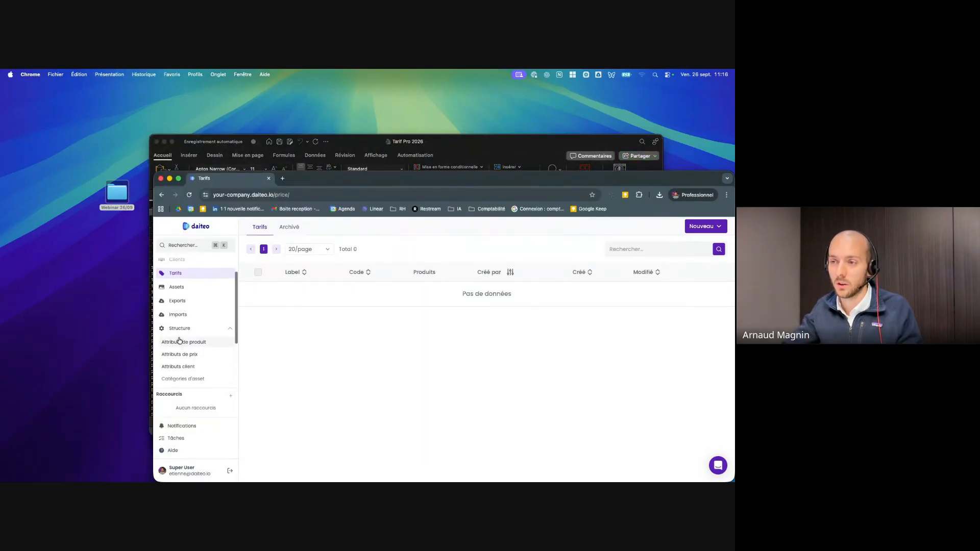
{"action": "left_click", "coordinate": [177, 355]}
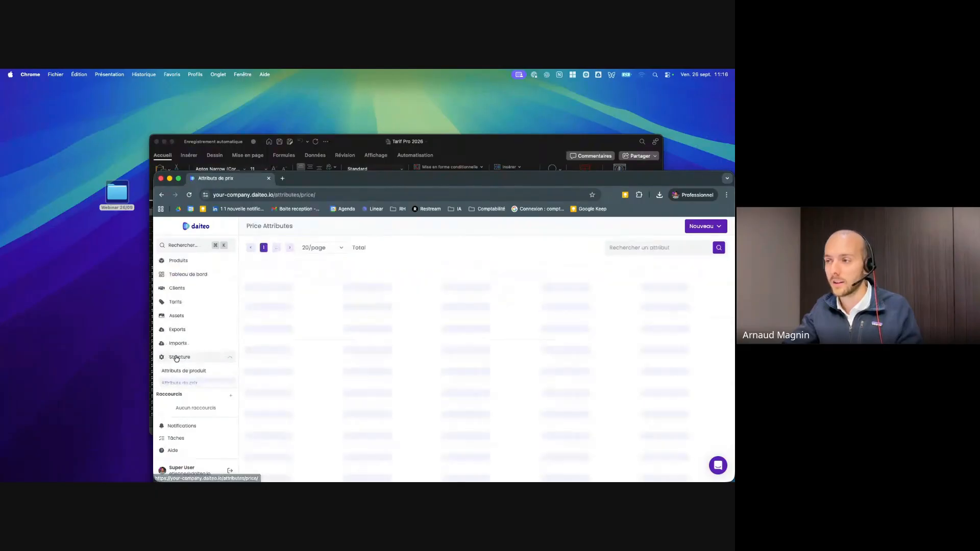
{"action": "left_click", "coordinate": [703, 233]}
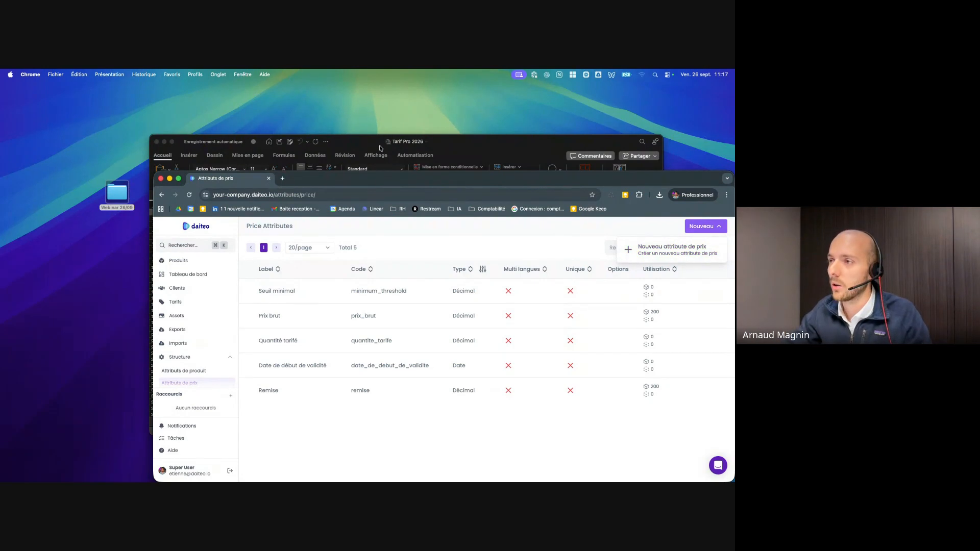
{"action": "double_click", "coordinate": [353, 184]}
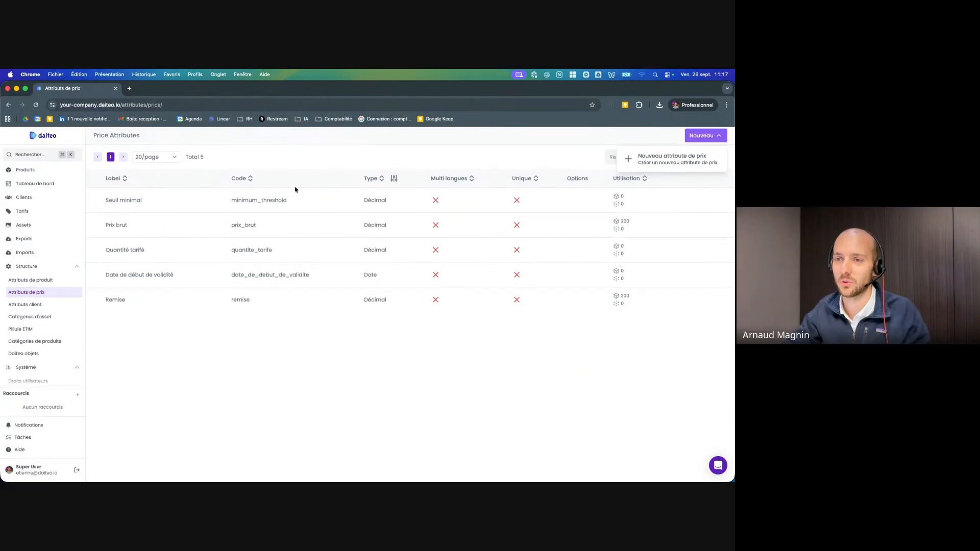
Start a new standard import and upload Tarif Pro 2026.xlsx from the Imports Tarifs folder
{"action": "left_click", "coordinate": [38, 256]}
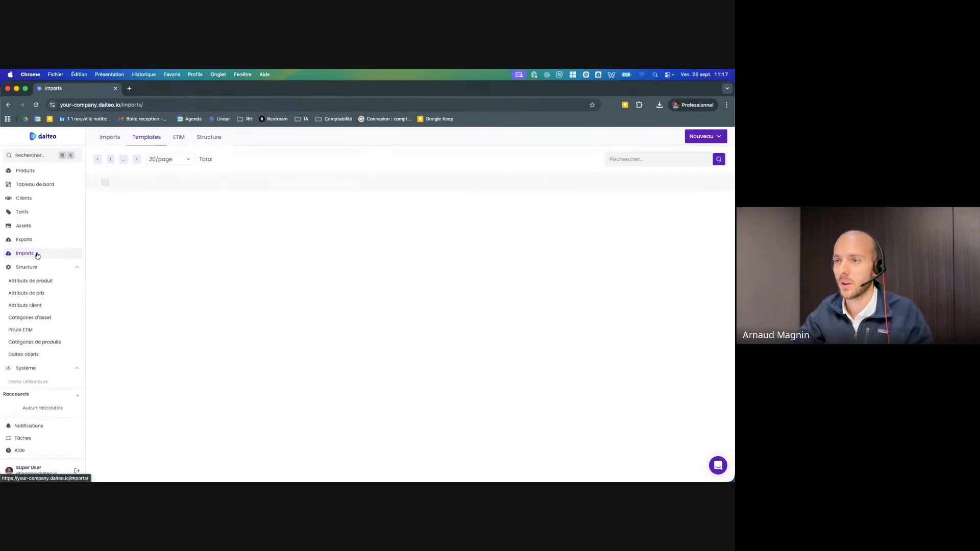
{"action": "left_click", "coordinate": [711, 138]}
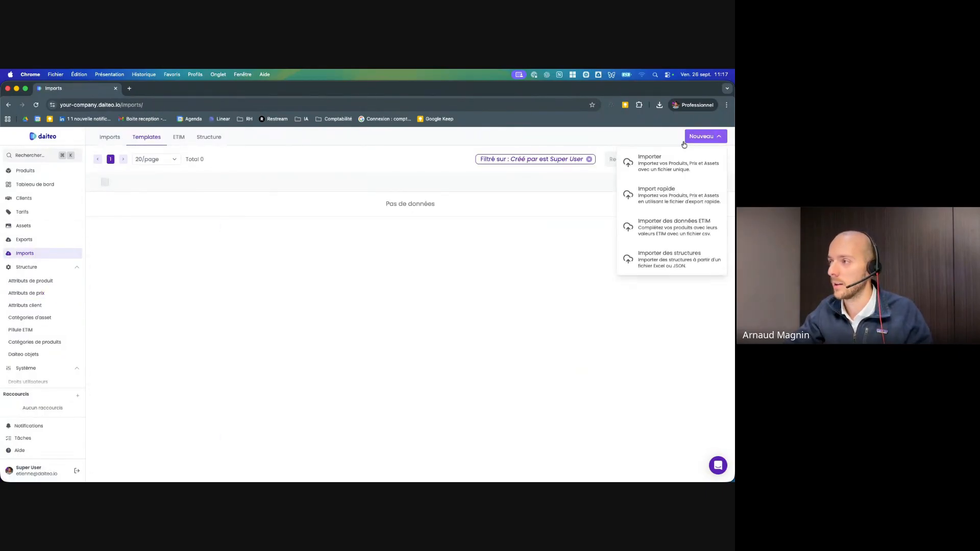
{"action": "left_click", "coordinate": [652, 158]}
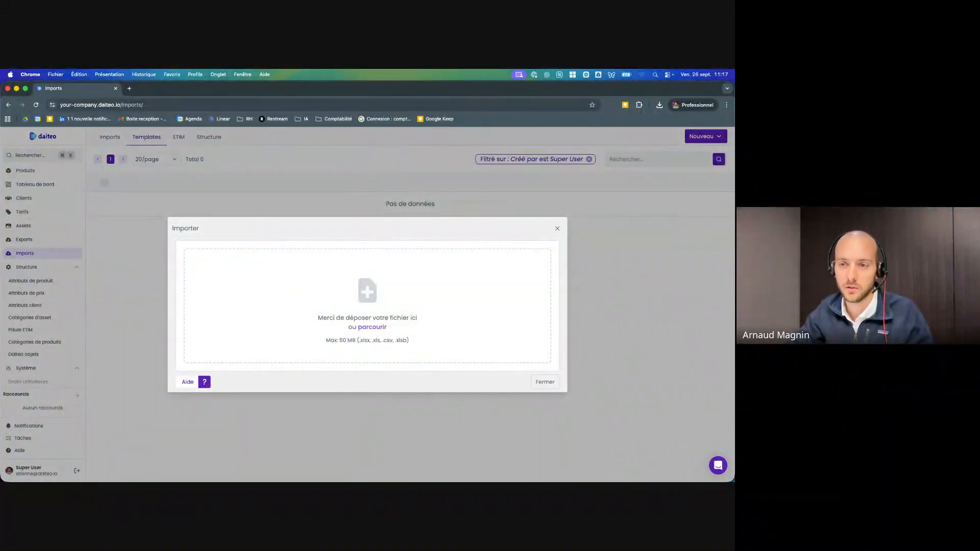
{"action": "key", "text": "super+Tab"}
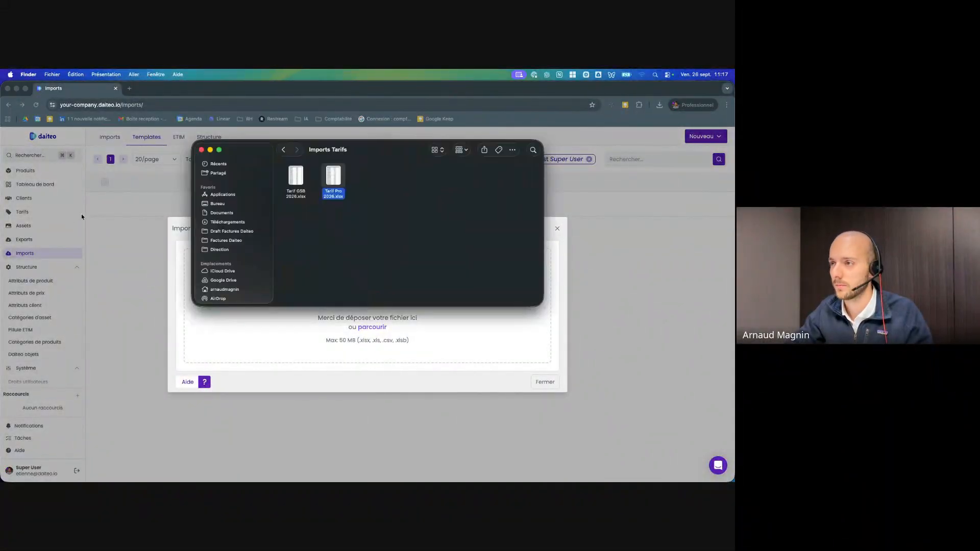
{"action": "left_click_drag", "start_coordinate": [339, 178], "coordinate": [326, 301]}
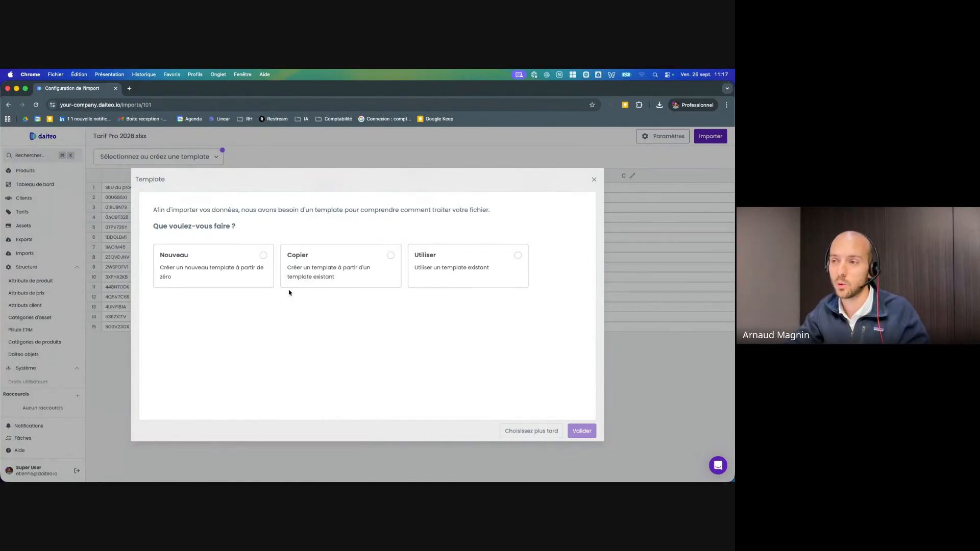
Create a new import template from scratch named Import tarif Pro 2026
{"action": "left_click", "coordinate": [212, 275]}
{"action": "left_click", "coordinate": [198, 331]}
{"action": "type", "text": "Import"}
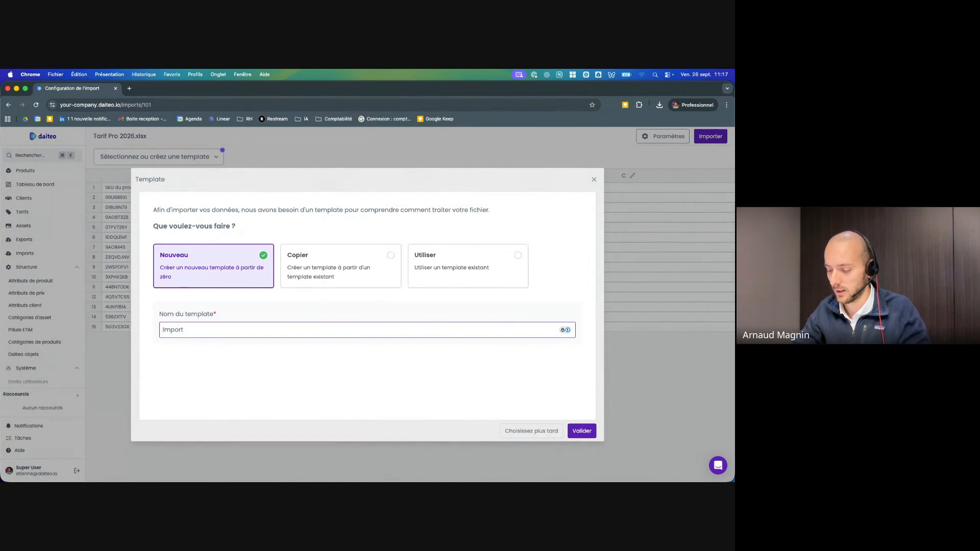
{"action": "type", "text": " tarif Pro 20"}
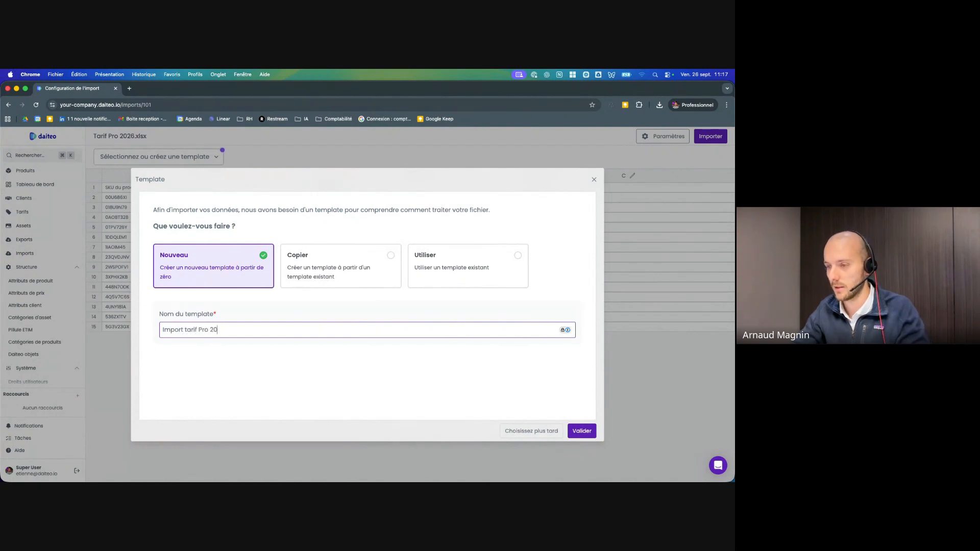
{"action": "type", "text": "26"}
{"action": "left_click", "coordinate": [572, 433]}
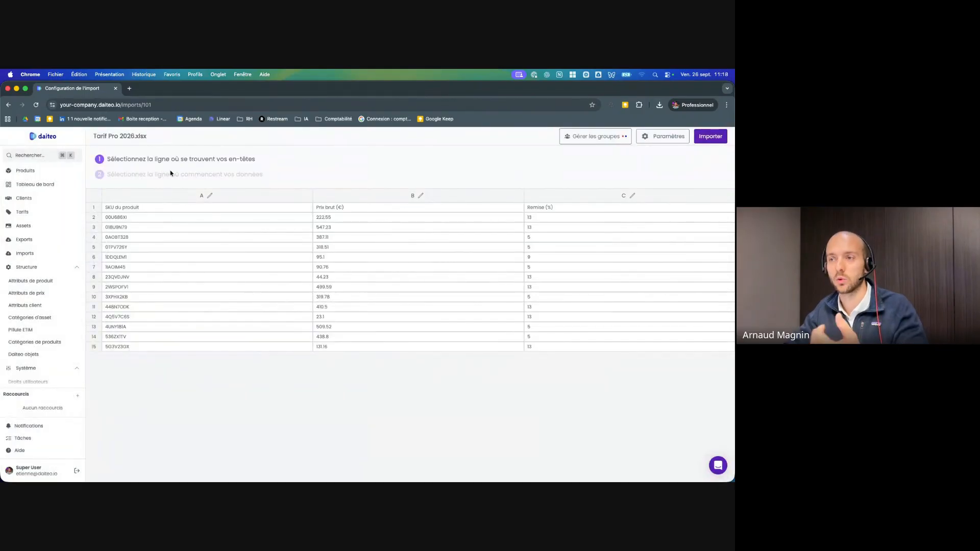
Set row 1 of the Tarif Pro 2026 file as the headers and row 2 as the start of the data
{"action": "left_click", "coordinate": [159, 207]}
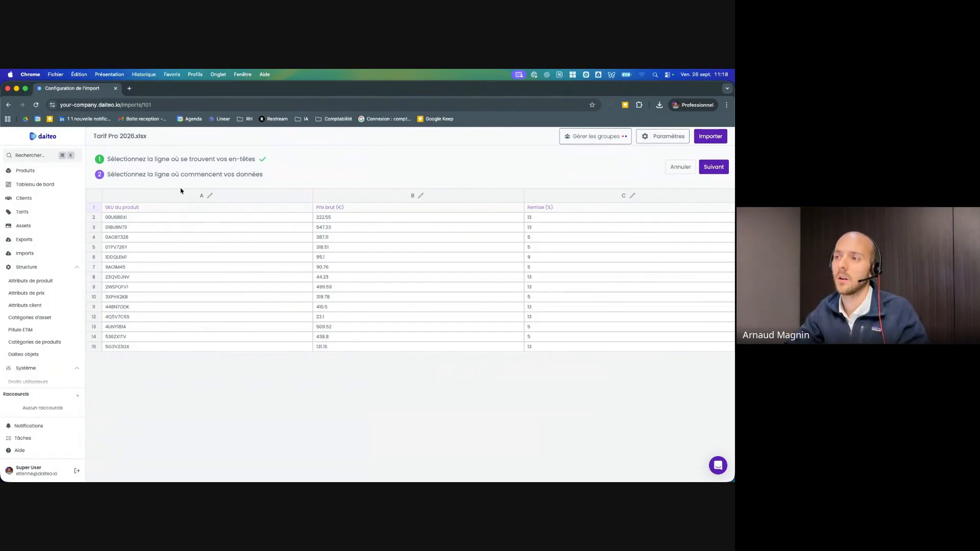
{"action": "left_click", "coordinate": [93, 217]}
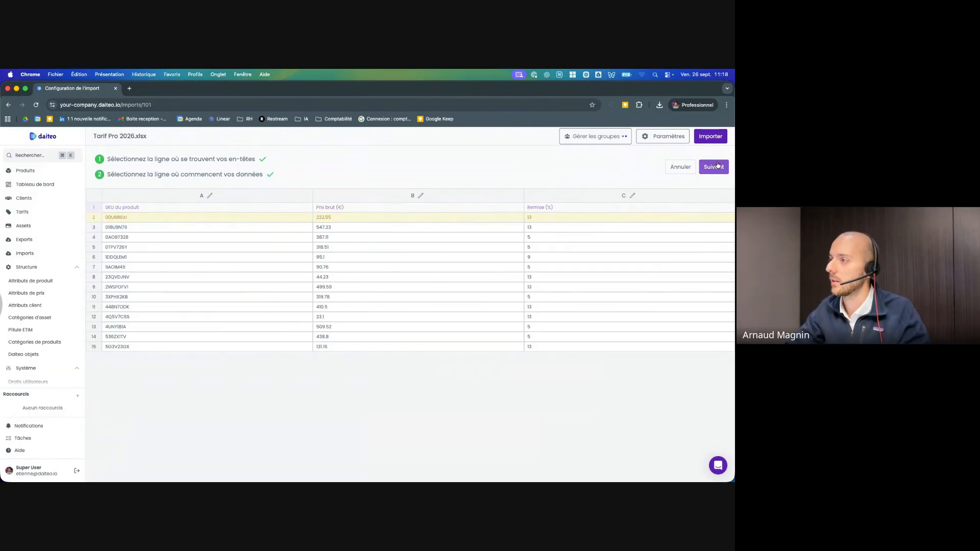
{"action": "left_click", "coordinate": [715, 167]}
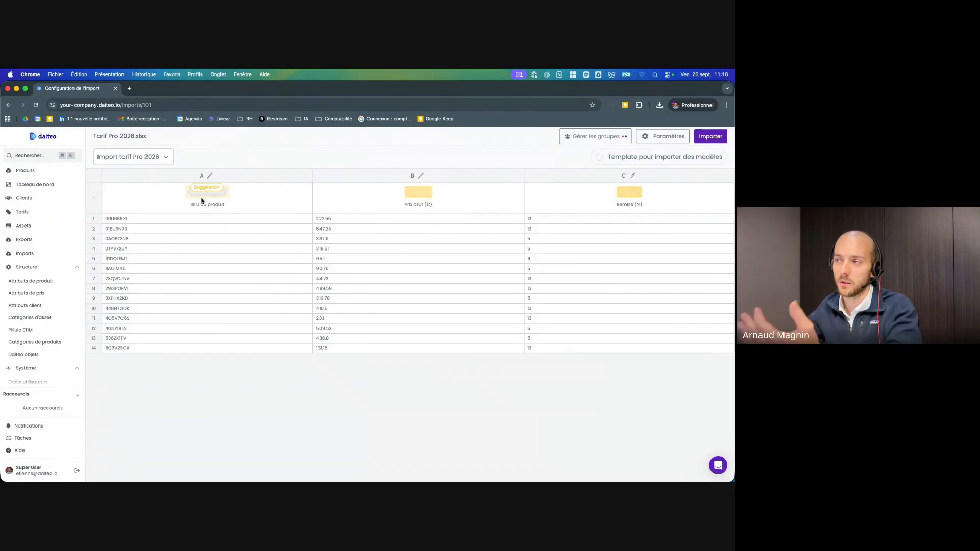
Map column A to the SKU du produit attribute
{"action": "left_click", "coordinate": [196, 193]}
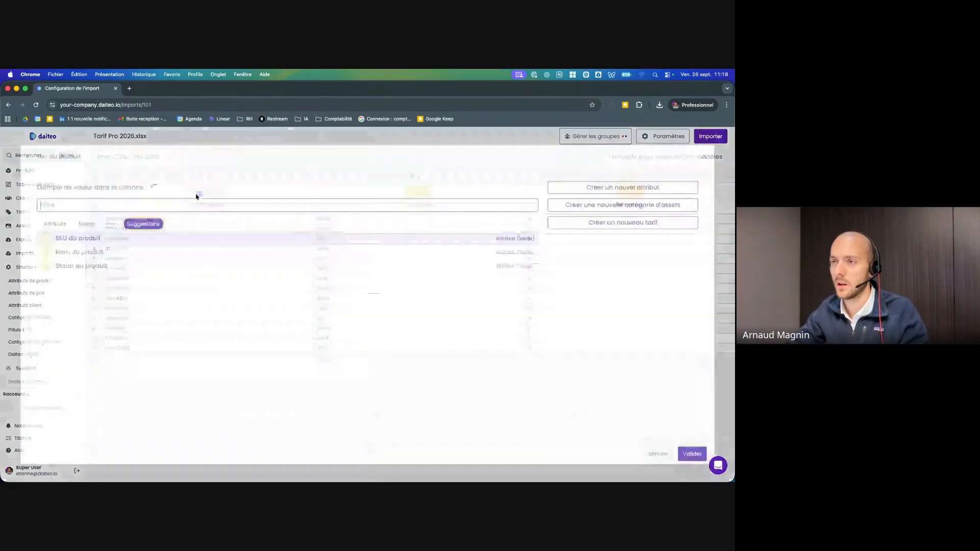
{"action": "left_click", "coordinate": [79, 238]}
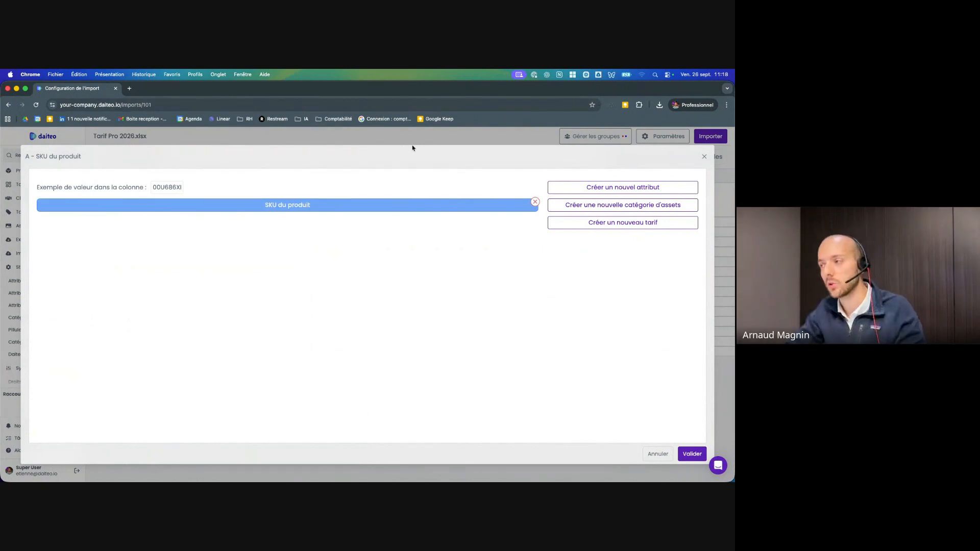
{"action": "left_click", "coordinate": [693, 454]}
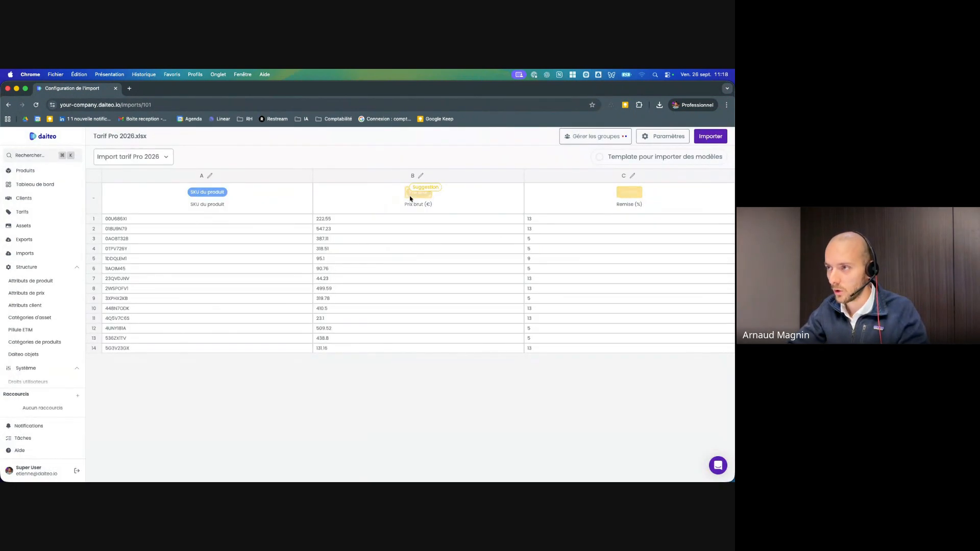
Map column B to the Prix brut price attribute with EUR as its constant unit
{"action": "left_click", "coordinate": [412, 195]}
{"action": "left_click", "coordinate": [164, 240]}
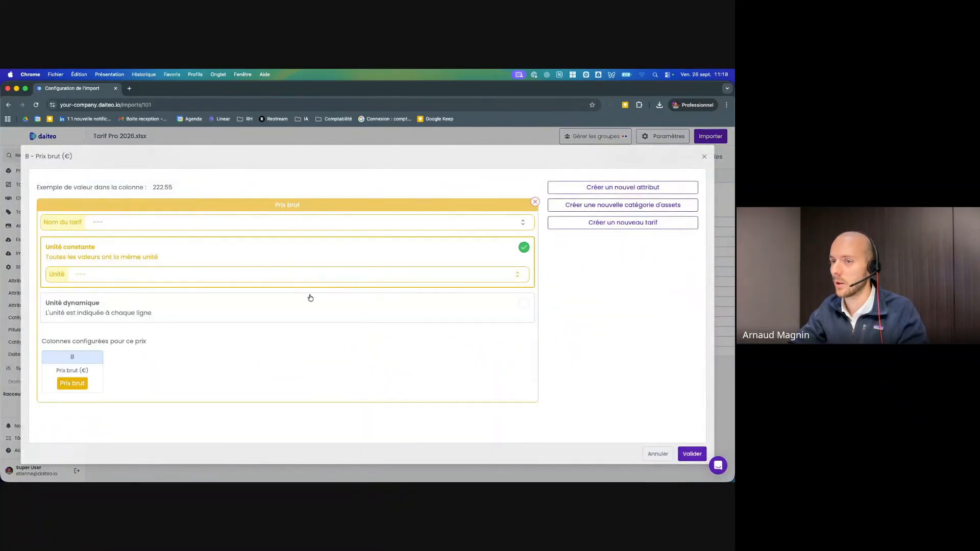
{"action": "left_click", "coordinate": [172, 277]}
{"action": "type", "text": "eur"}
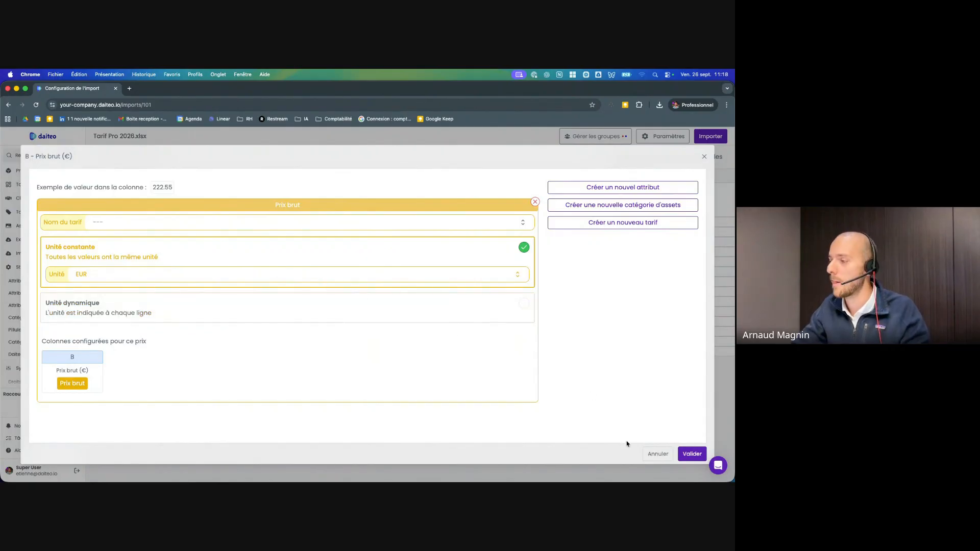
{"action": "left_click", "coordinate": [693, 454]}
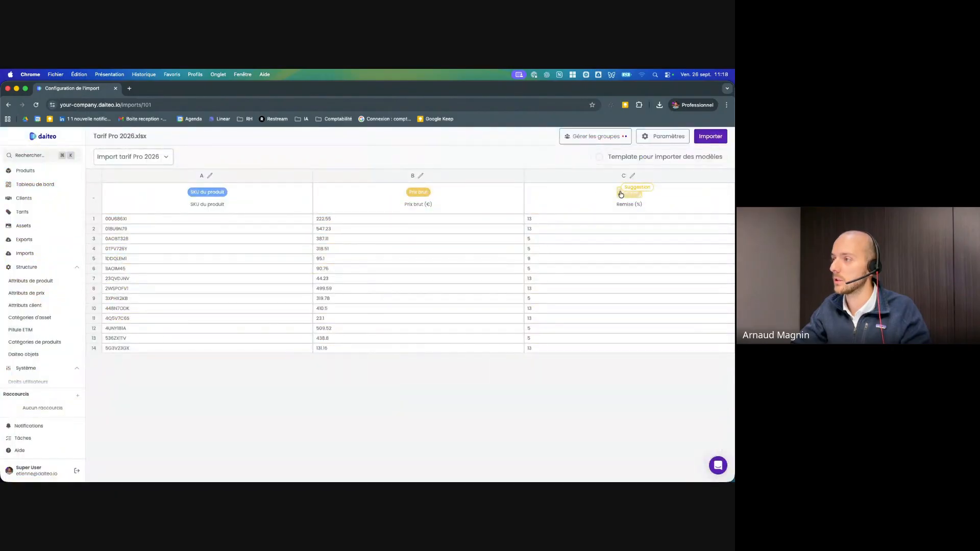
Map column C to the Remise price attribute with % as its constant unit
{"action": "left_click", "coordinate": [629, 192]}
{"action": "left_click", "coordinate": [110, 238]}
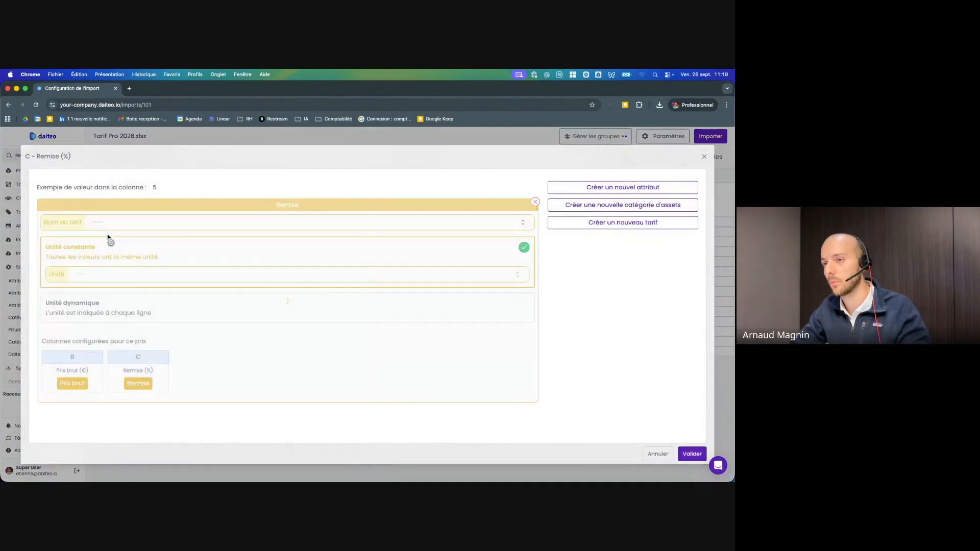
{"action": "left_click", "coordinate": [108, 272]}
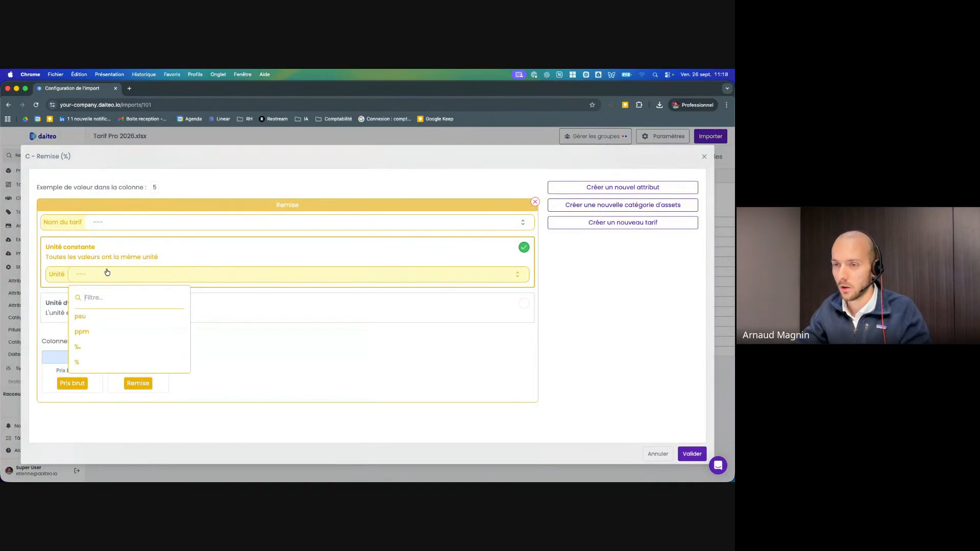
{"action": "left_click", "coordinate": [97, 361]}
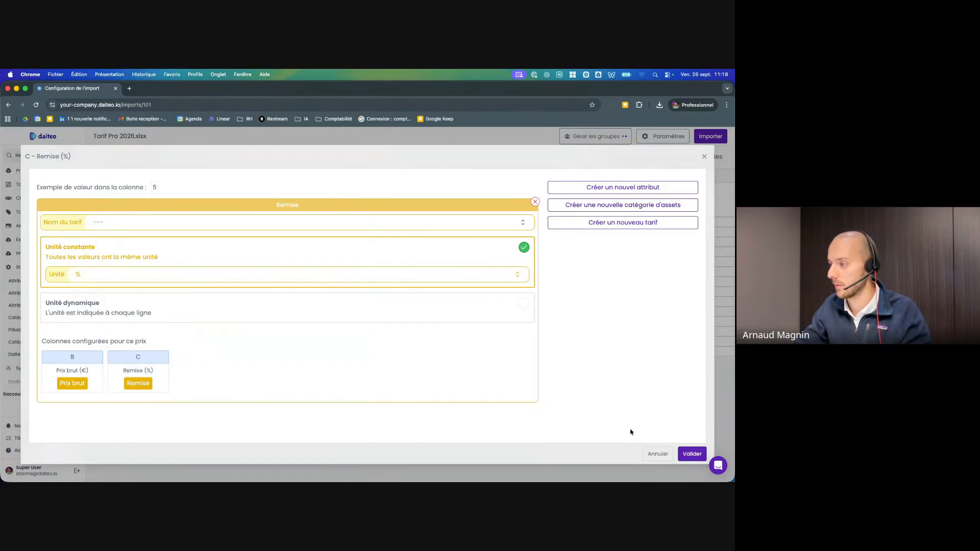
{"action": "left_click", "coordinate": [692, 453]}
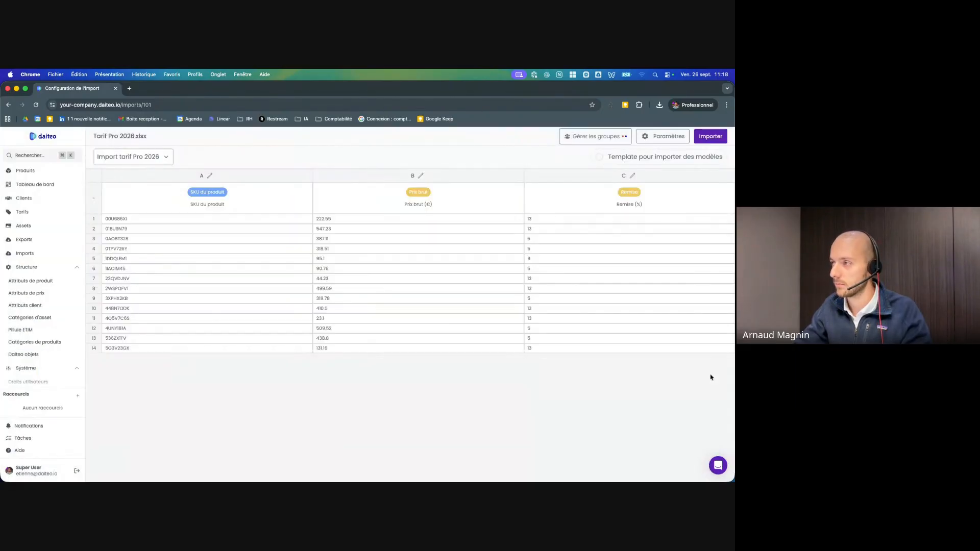
Create a new price list named Tarif Pro 2026 for the imported prices and launch the import
{"action": "left_click", "coordinate": [702, 144]}
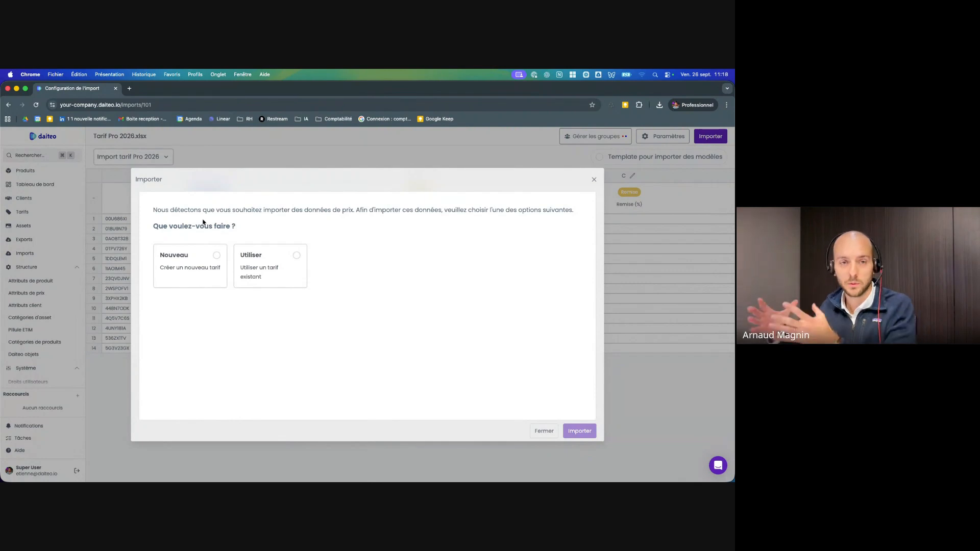
{"action": "left_click", "coordinate": [198, 259]}
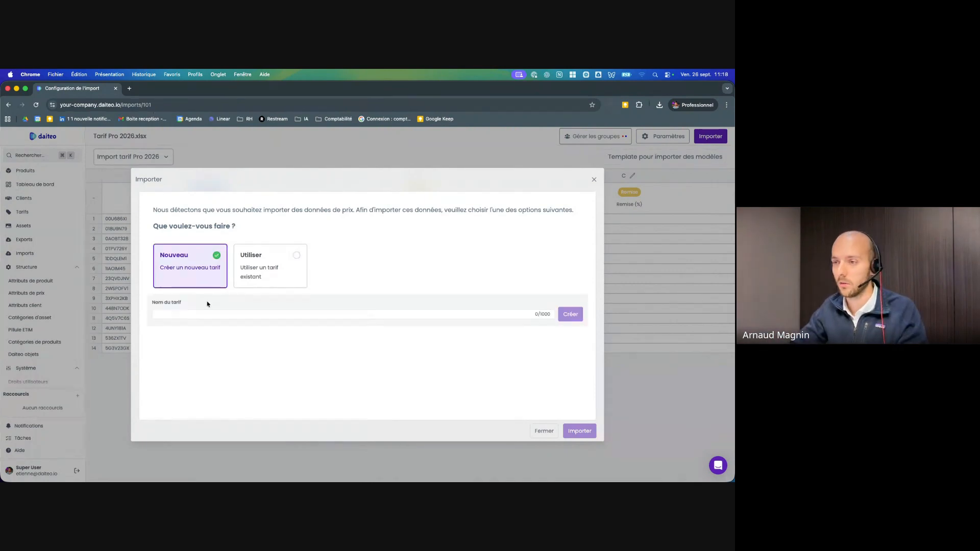
{"action": "left_click", "coordinate": [203, 314]}
{"action": "type", "text": "Tarif Pro 2026"}
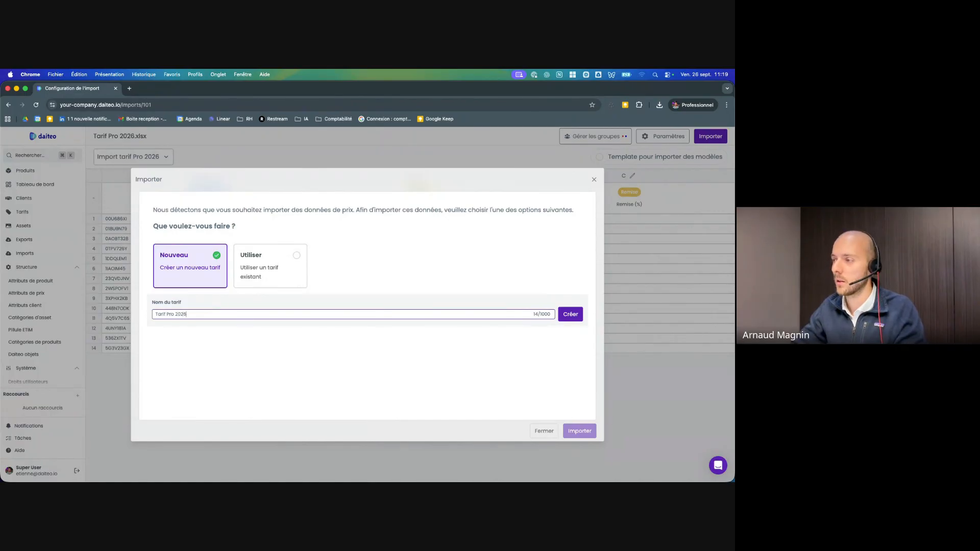
{"action": "left_click", "coordinate": [567, 314]}
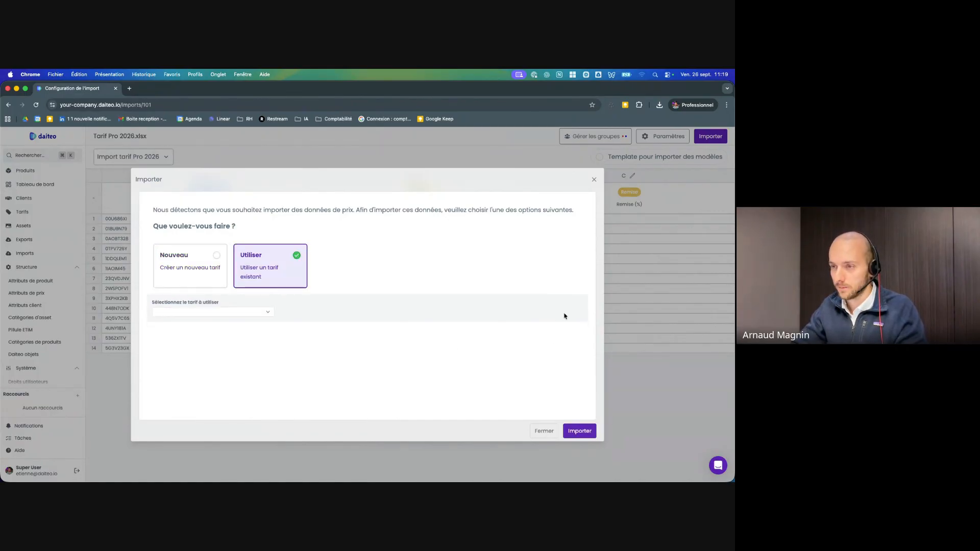
{"action": "left_click", "coordinate": [570, 432]}
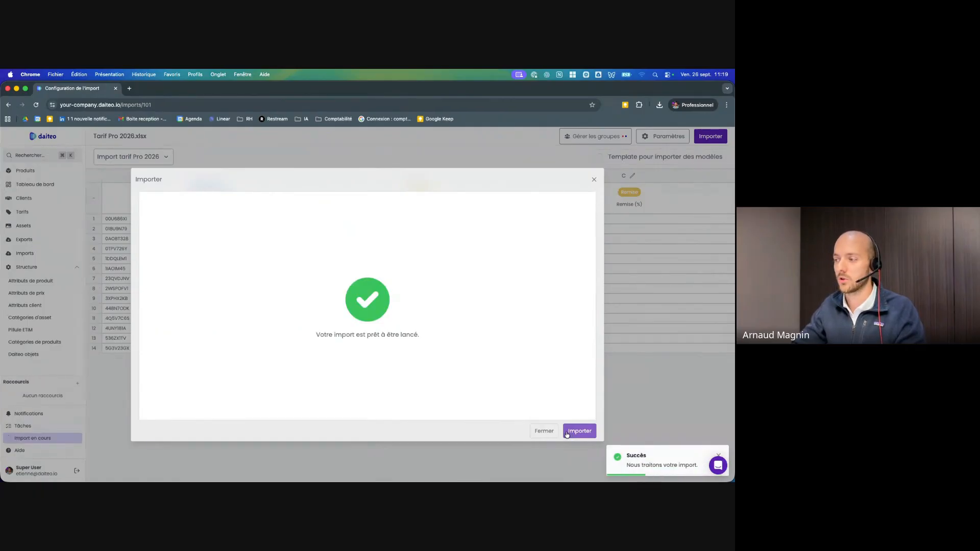
{"action": "left_click", "coordinate": [567, 432]}
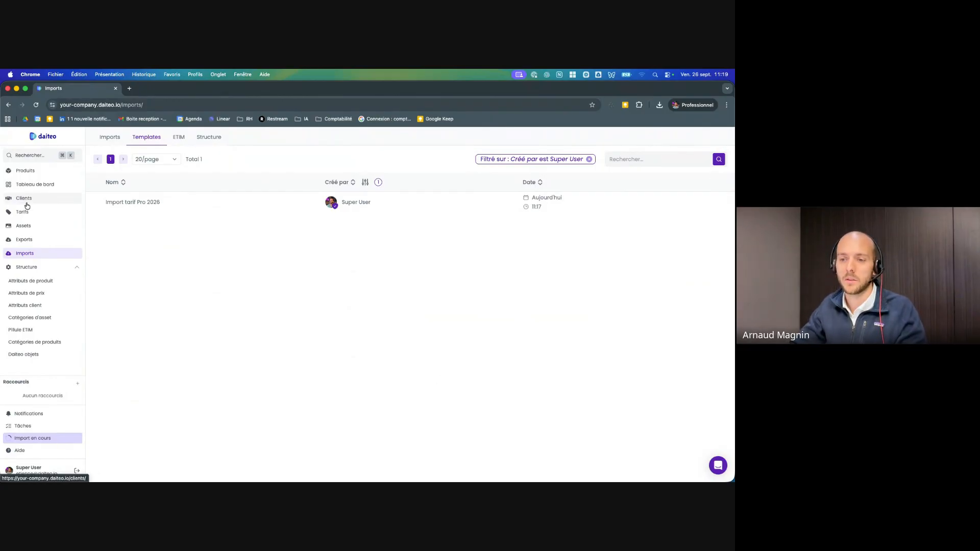
Check the imported Tarif Pro 2026 price on the first product in the product list, then return to the list
{"action": "left_click", "coordinate": [24, 441]}
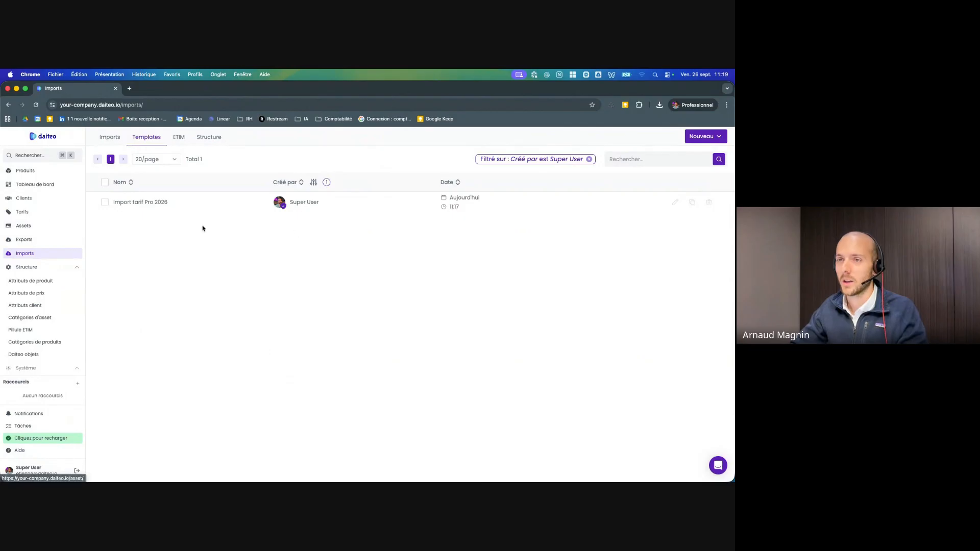
{"action": "left_click", "coordinate": [34, 176]}
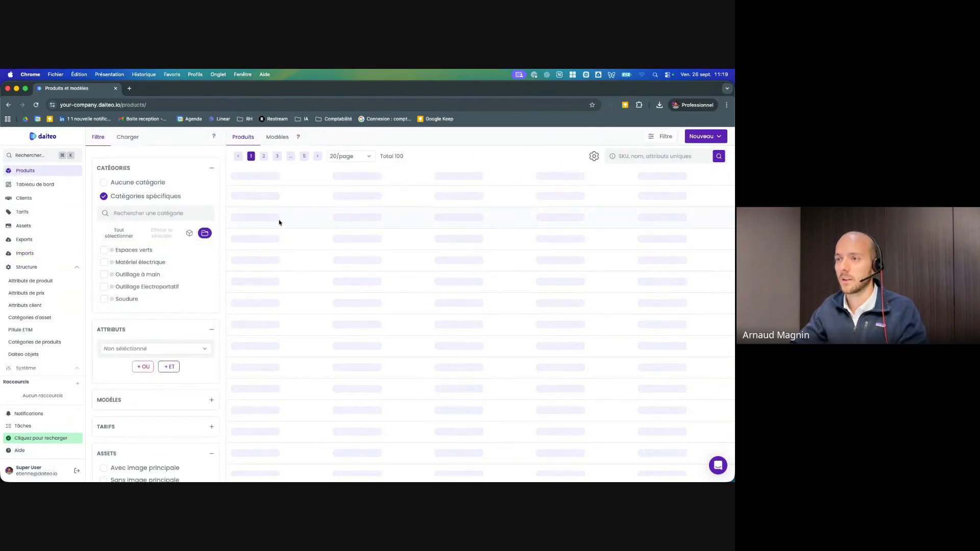
{"action": "left_click", "coordinate": [300, 198]}
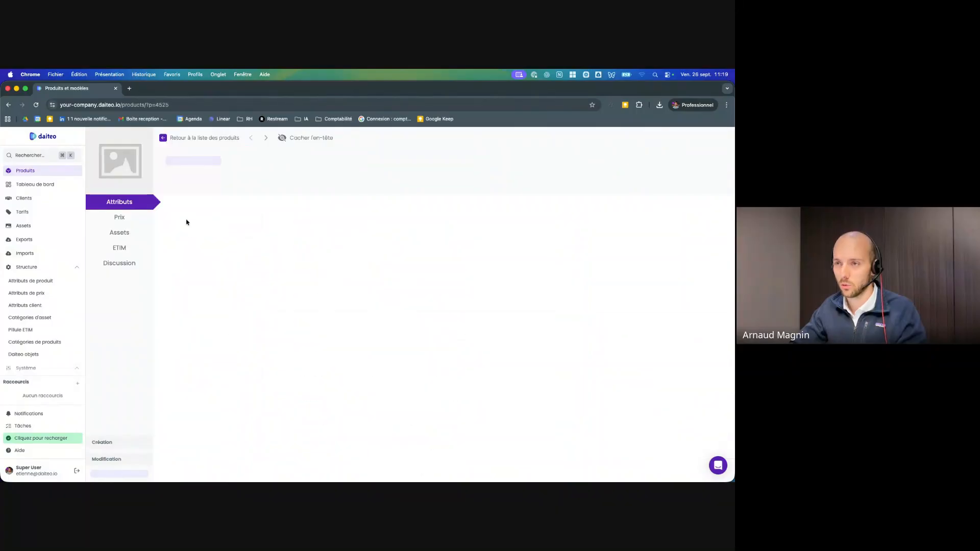
{"action": "left_click", "coordinate": [136, 223]}
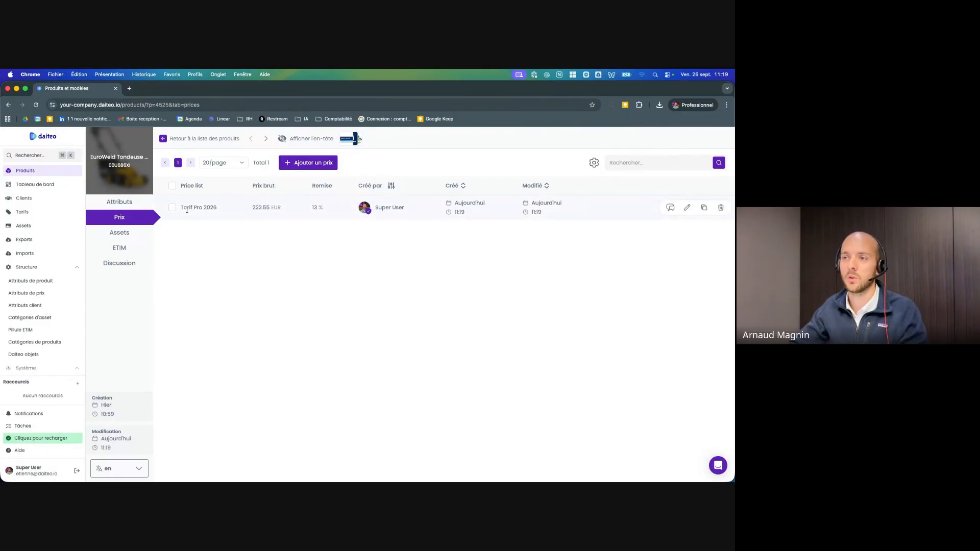
{"action": "left_click_drag", "start_coordinate": [187, 209], "coordinate": [221, 211]}
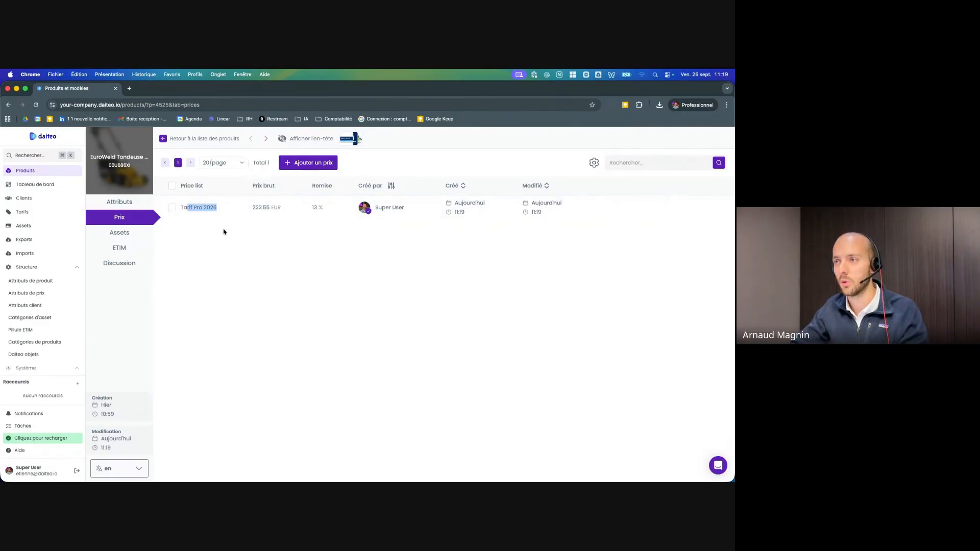
{"action": "left_click", "coordinate": [185, 140]}
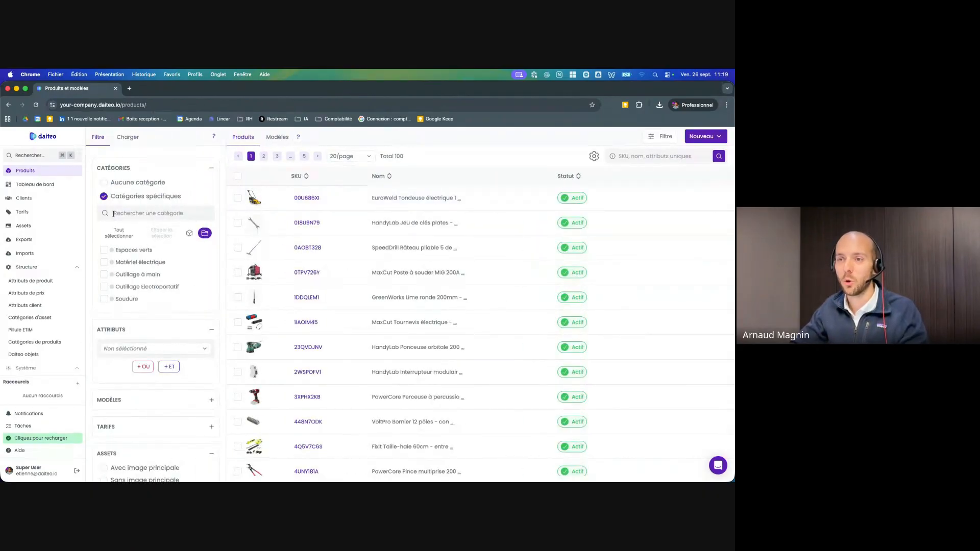
Start a new standard import and upload Tarif GSB 2026.xlsx from the Imports Tarifs folder
{"action": "left_click", "coordinate": [54, 254]}
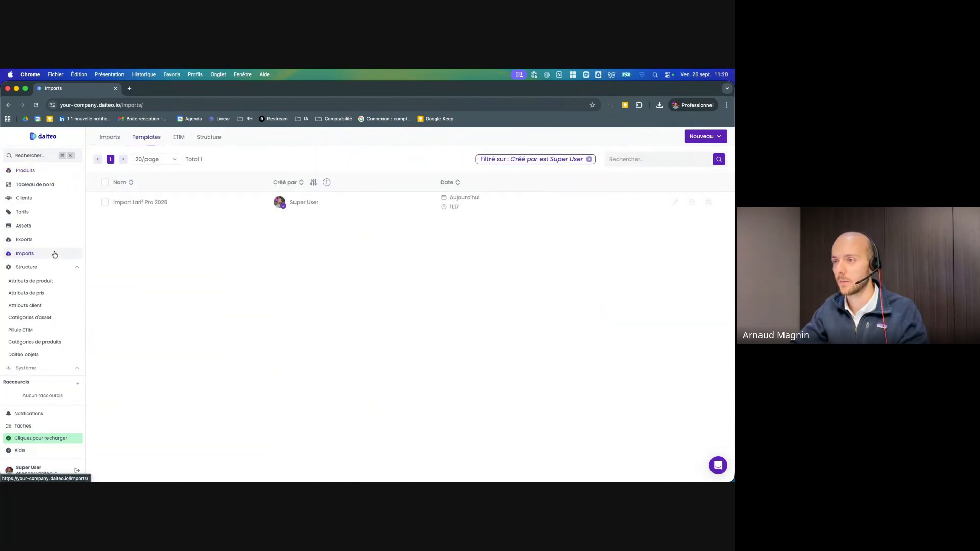
{"action": "left_click", "coordinate": [719, 137]}
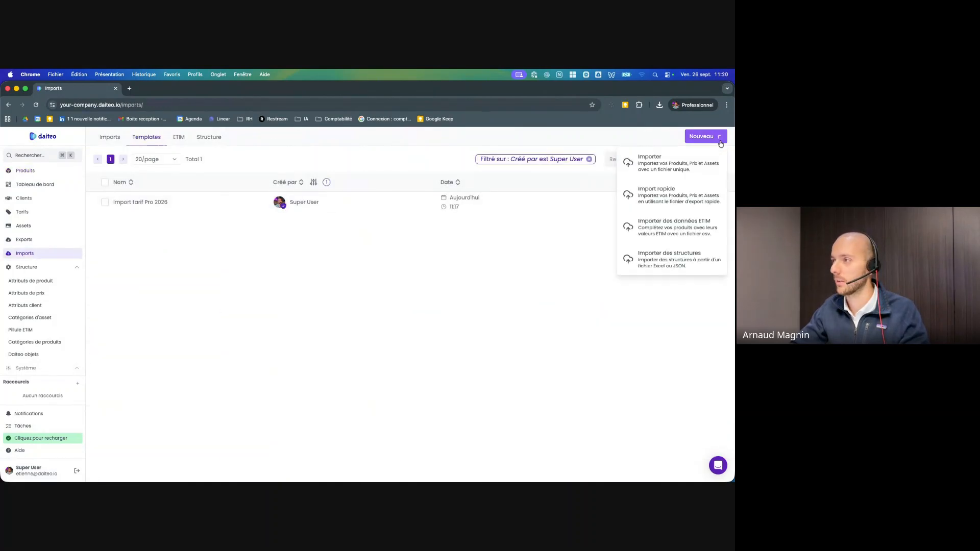
{"action": "left_click", "coordinate": [664, 158]}
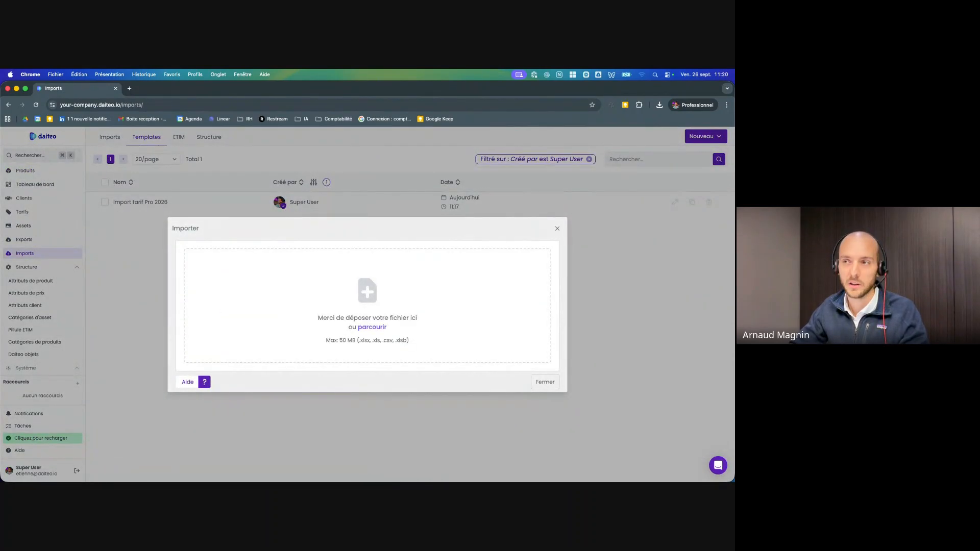
{"action": "key", "text": "super+Tab"}
{"action": "left_click", "coordinate": [296, 176]}
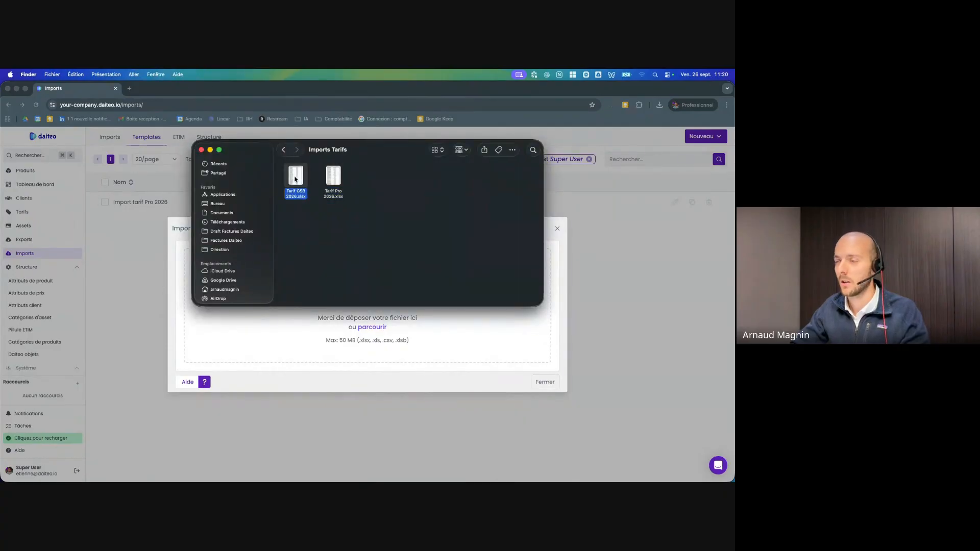
{"action": "left_click_drag", "start_coordinate": [296, 177], "coordinate": [313, 328]}
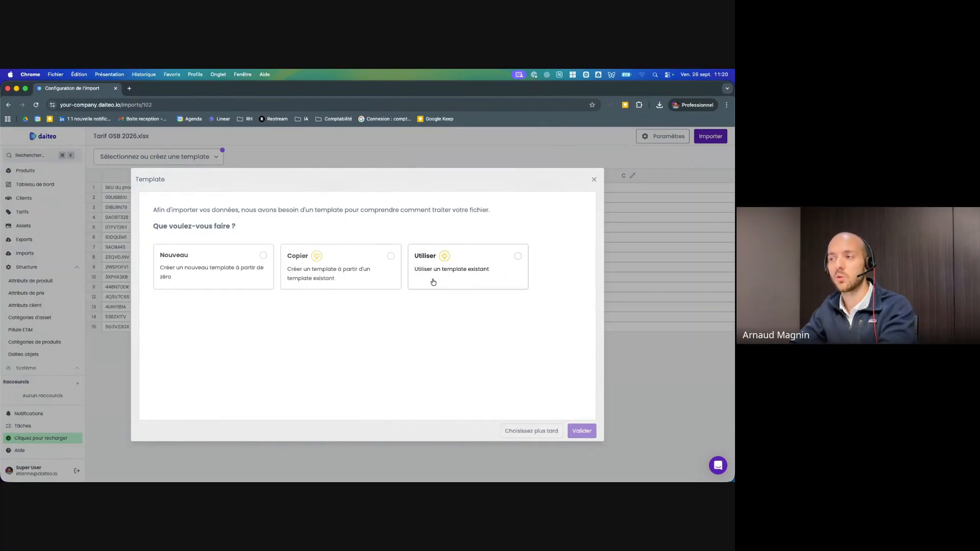
Create a new import template from scratch named Import Tarif GSB 2026
{"action": "left_click", "coordinate": [191, 276]}
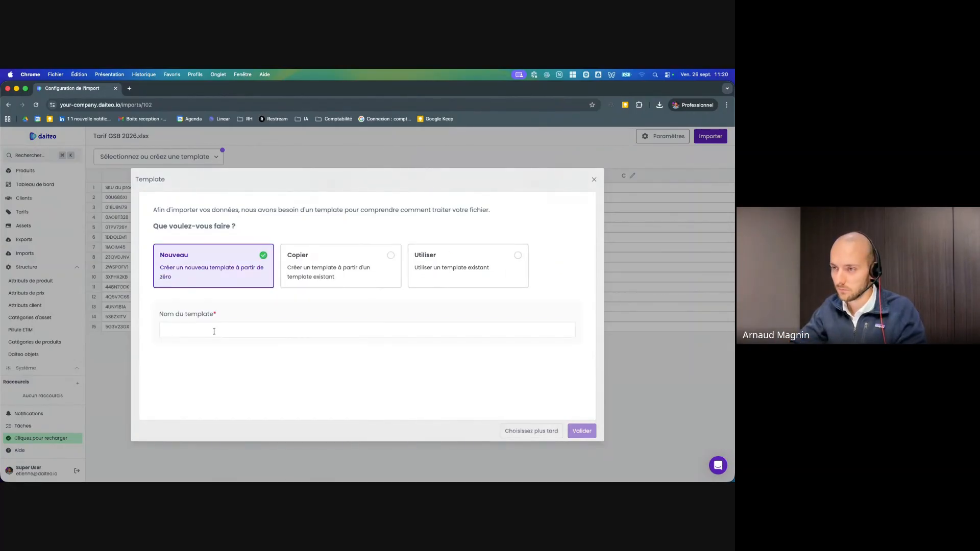
{"action": "left_click", "coordinate": [213, 331]}
{"action": "type", "text": "Import Tarif GSB 2026"}
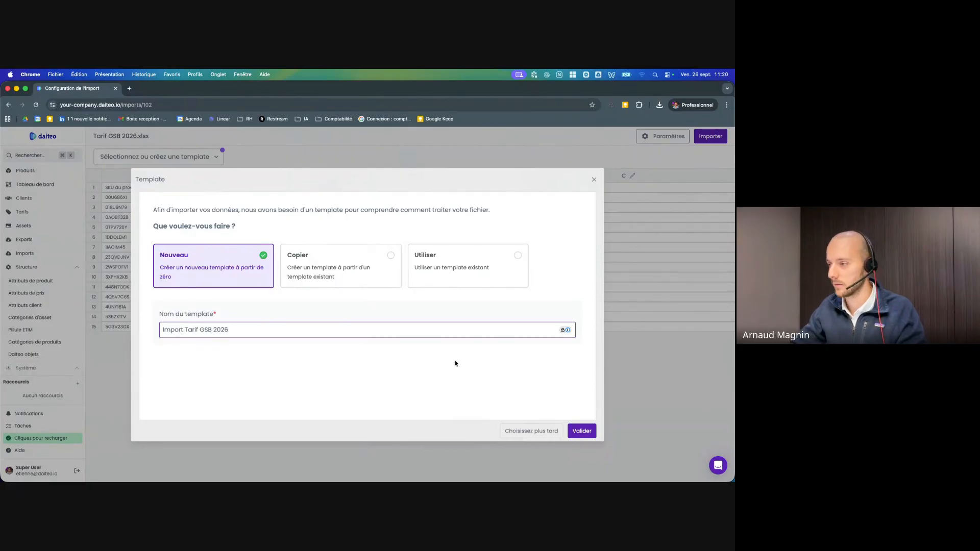
{"action": "left_click", "coordinate": [582, 431]}
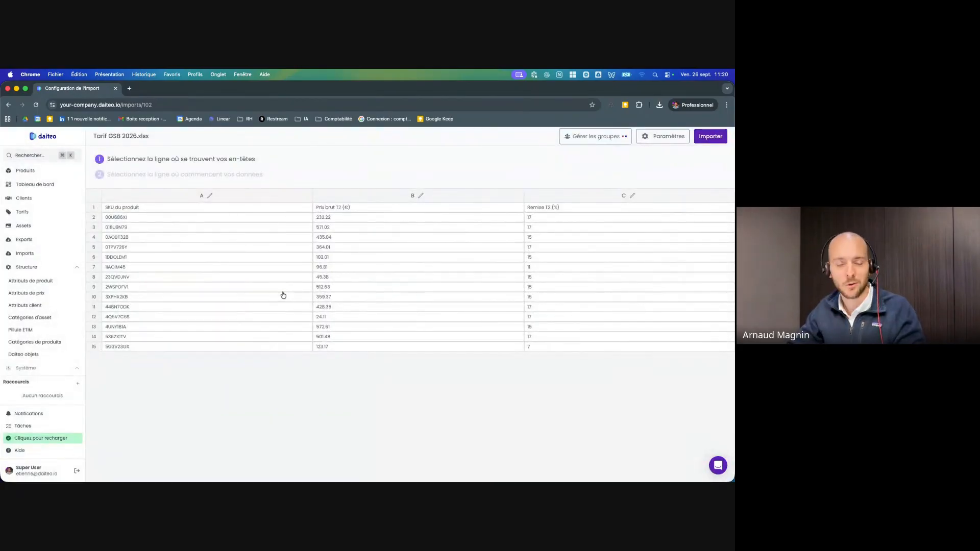
Set row 1 of the Tarif GSB 2026 file as the headers and row 2 as the start of the data
{"action": "left_click", "coordinate": [154, 208]}
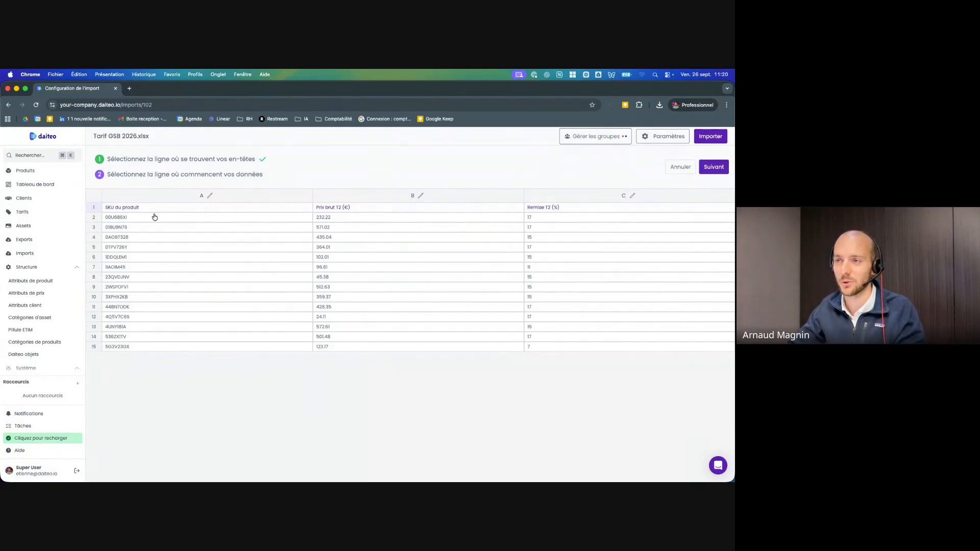
{"action": "left_click", "coordinate": [178, 217]}
{"action": "left_click", "coordinate": [714, 172]}
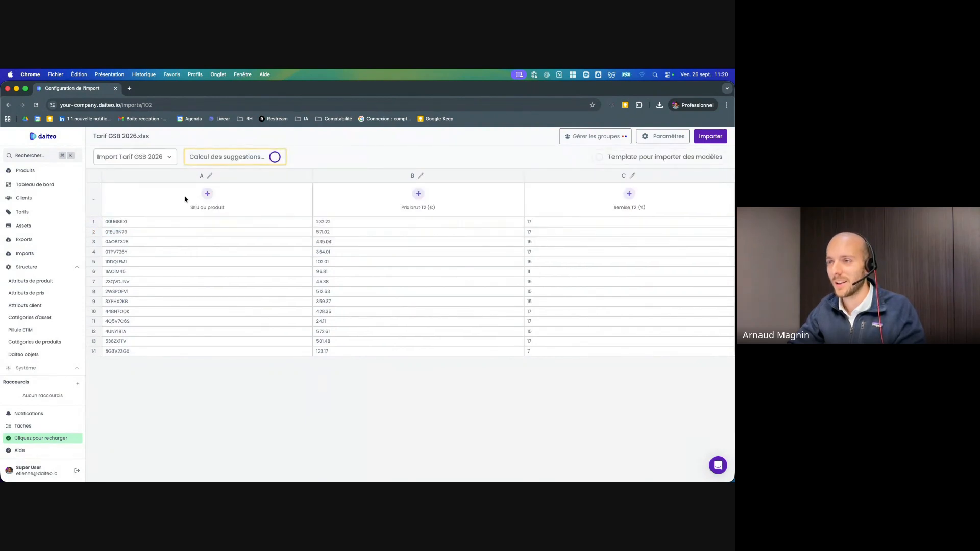
Map column A to the product SKU and column B to Prix brut with EUR as the constant unit
{"action": "left_click", "coordinate": [207, 194]}
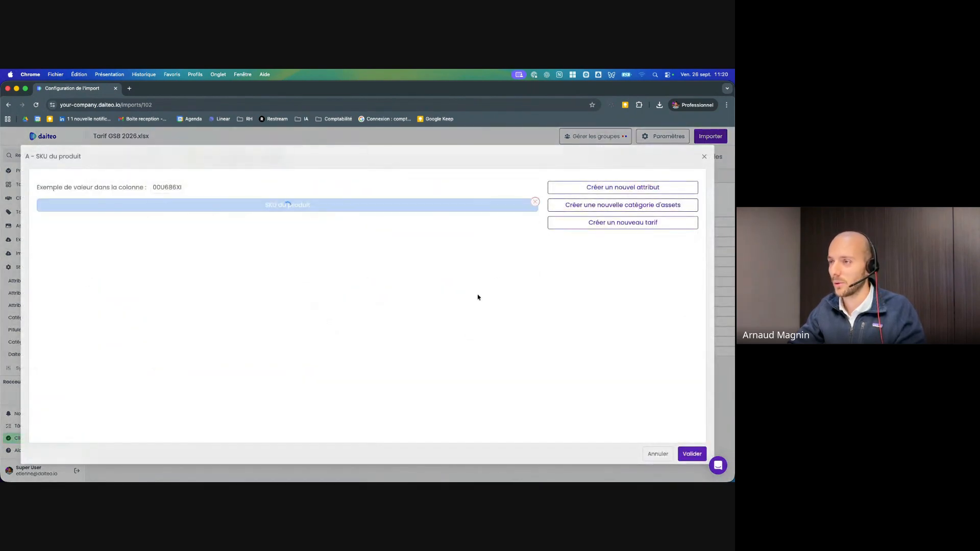
{"action": "left_click", "coordinate": [692, 454]}
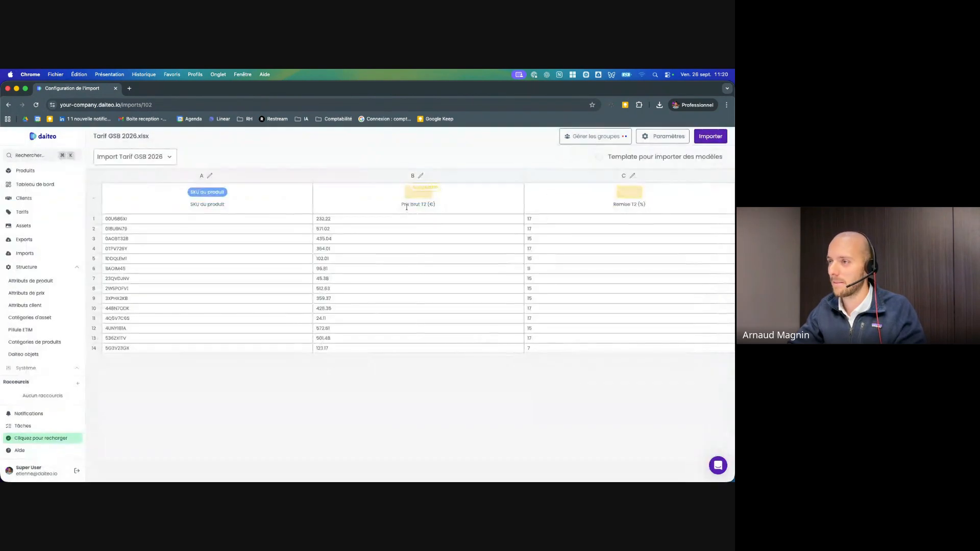
{"action": "left_click", "coordinate": [407, 194]}
{"action": "left_click", "coordinate": [184, 236]}
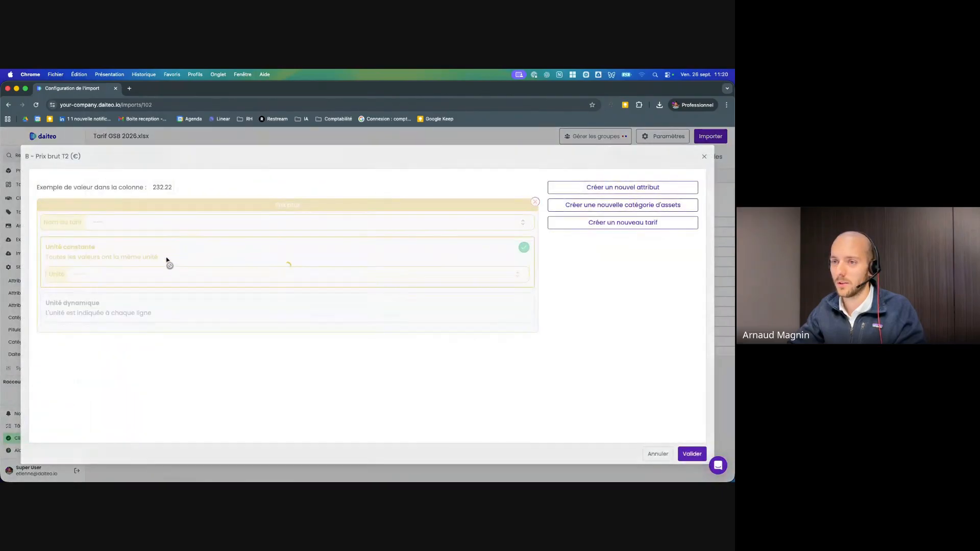
{"action": "left_click", "coordinate": [155, 275]}
{"action": "left_click", "coordinate": [131, 316]}
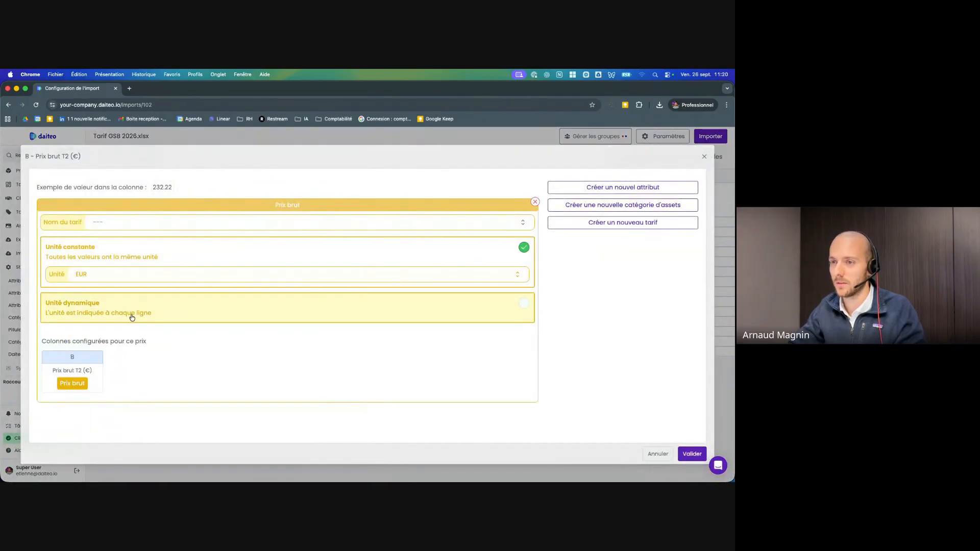
{"action": "left_click", "coordinate": [693, 454]}
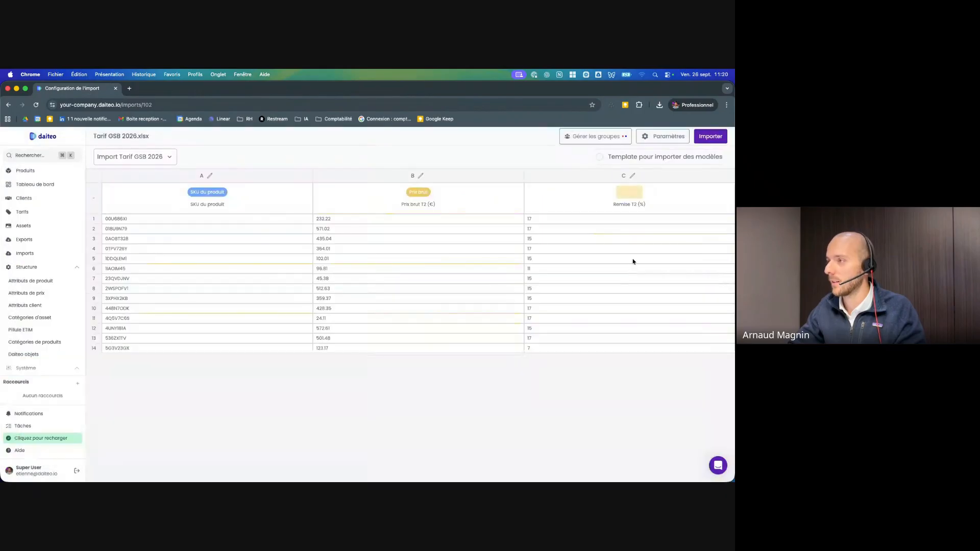
Map column C to Remise with % as the constant unit
{"action": "left_click", "coordinate": [629, 193]}
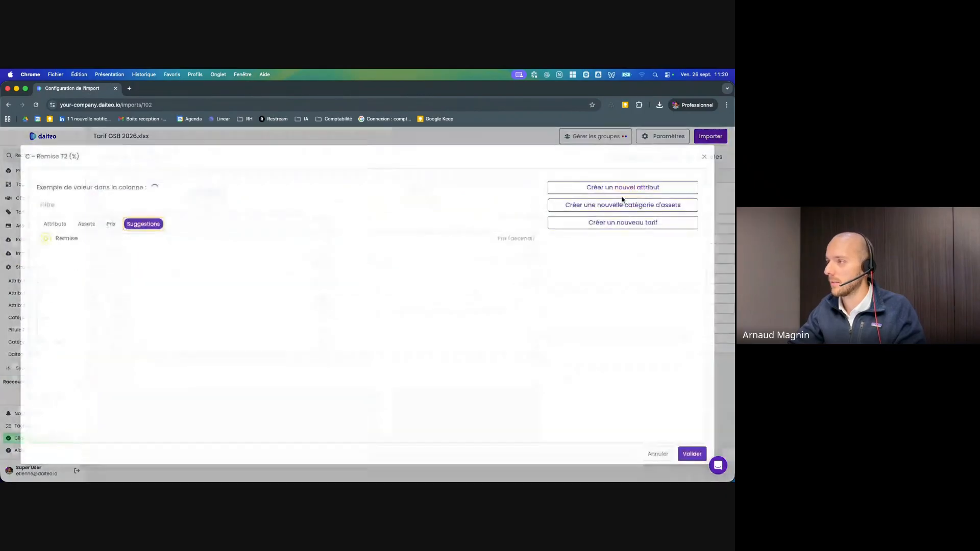
{"action": "left_click", "coordinate": [176, 240]}
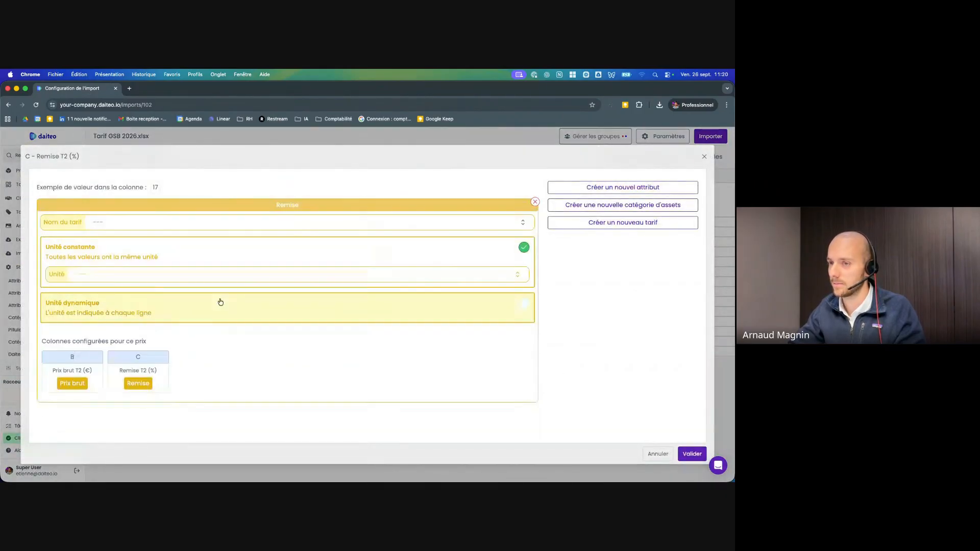
{"action": "left_click", "coordinate": [219, 279]}
{"action": "type", "text": "%"}
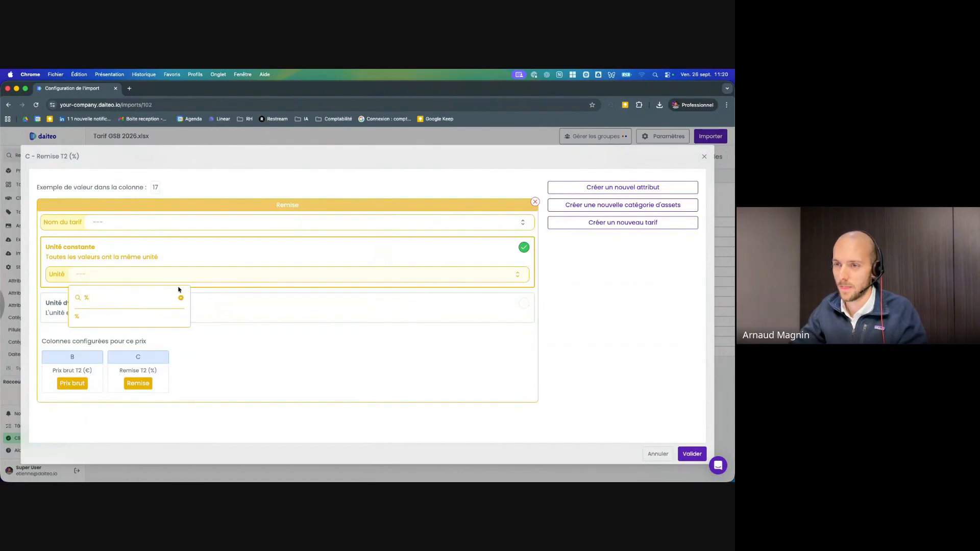
{"action": "left_click", "coordinate": [156, 318]}
{"action": "left_click", "coordinate": [684, 454]}
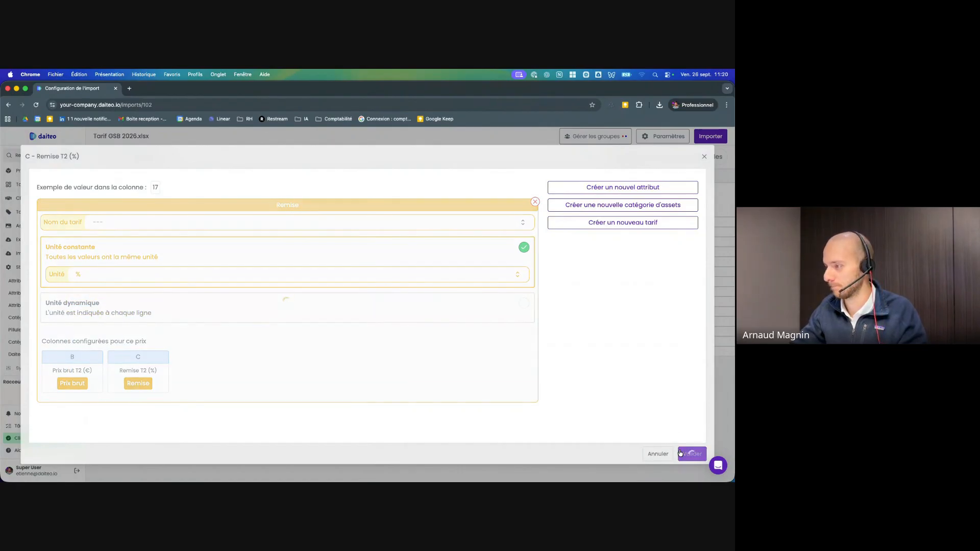
Run the import into a new price list named Tarif GSB 2026 and reload the data once it completes
{"action": "left_click", "coordinate": [705, 143]}
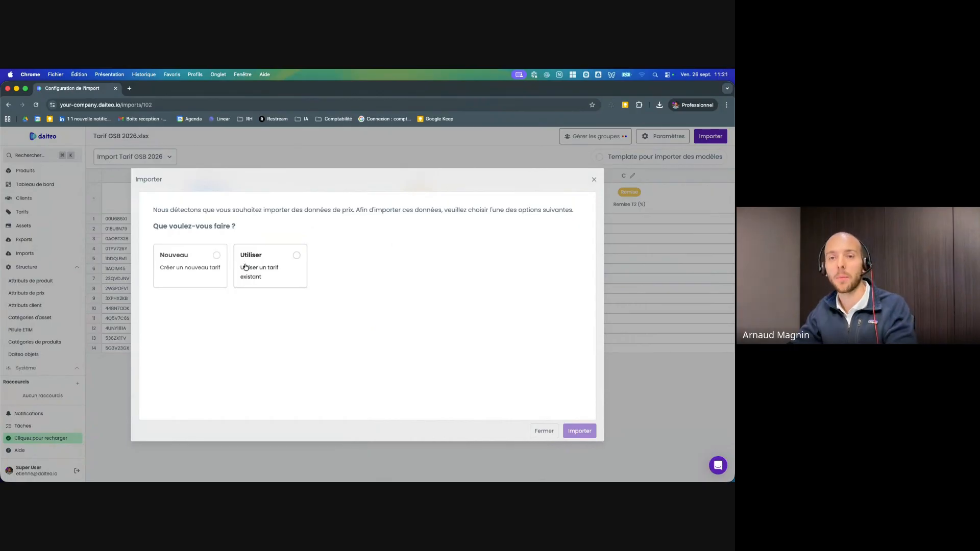
{"action": "left_click", "coordinate": [172, 285]}
{"action": "left_click", "coordinate": [165, 315]}
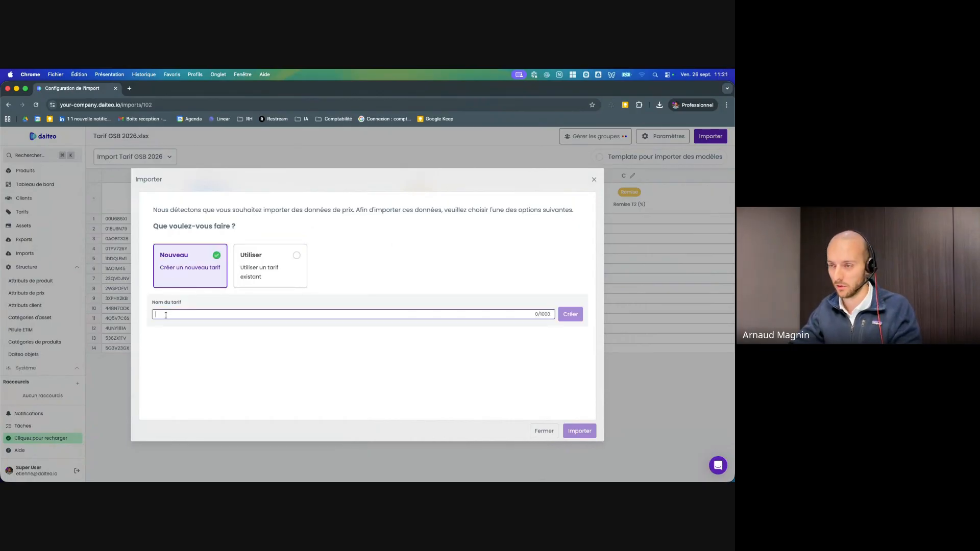
{"action": "type", "text": "Tarif GSB 2026"}
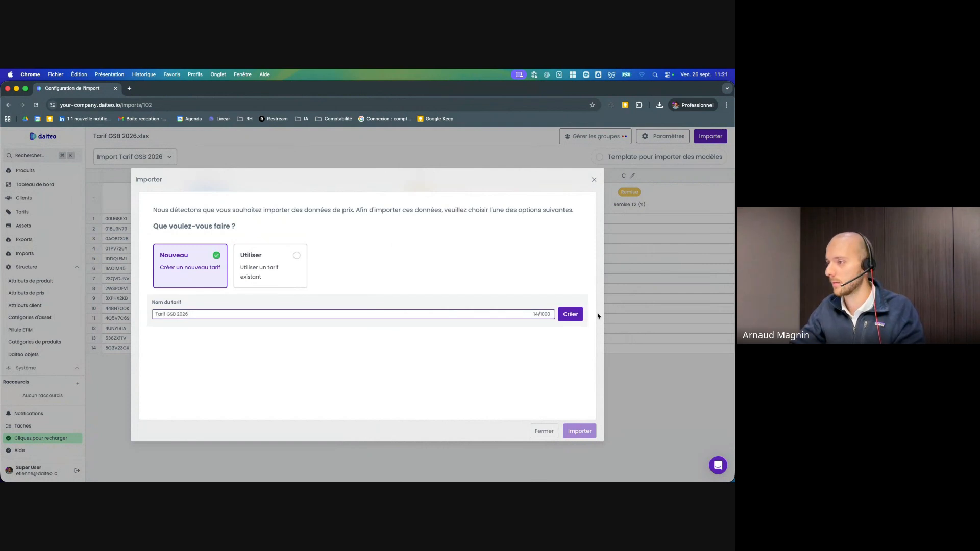
{"action": "left_click", "coordinate": [579, 315]}
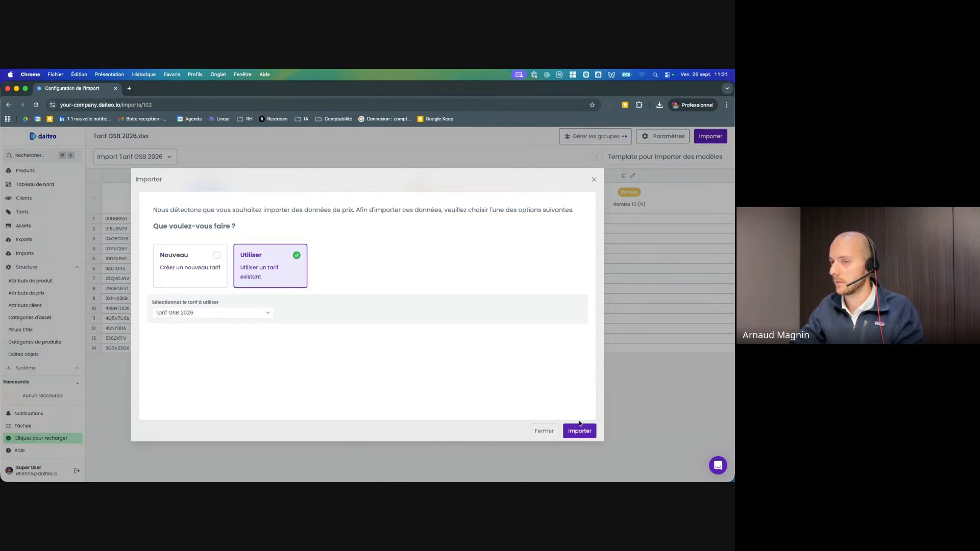
{"action": "left_click", "coordinate": [580, 430]}
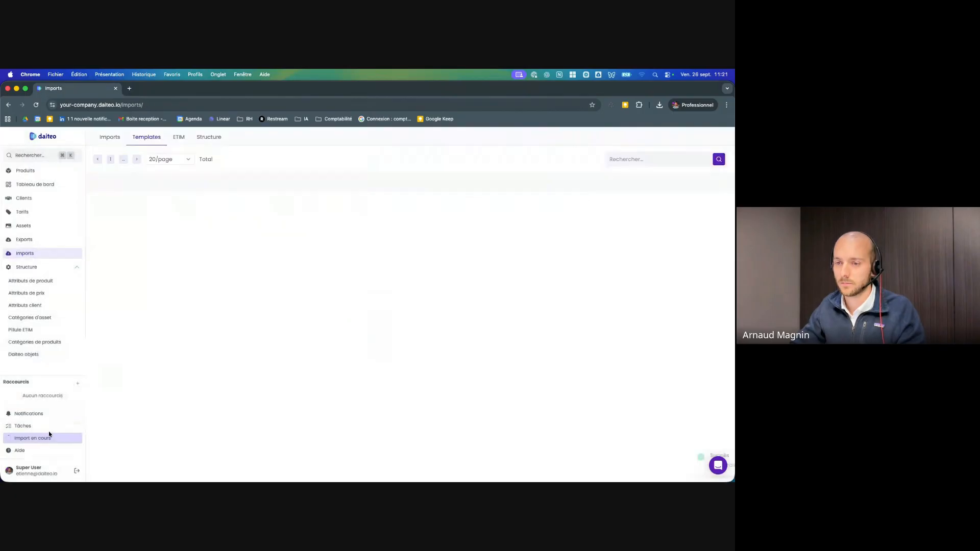
{"action": "left_click", "coordinate": [45, 440]}
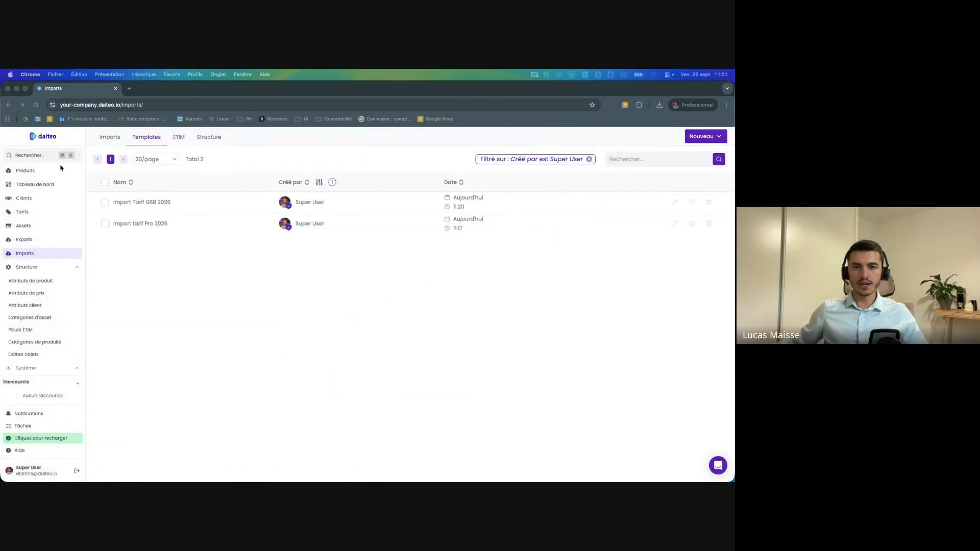
Check the imported prices on the first product in the product list, then return to the list
{"action": "left_click", "coordinate": [32, 171]}
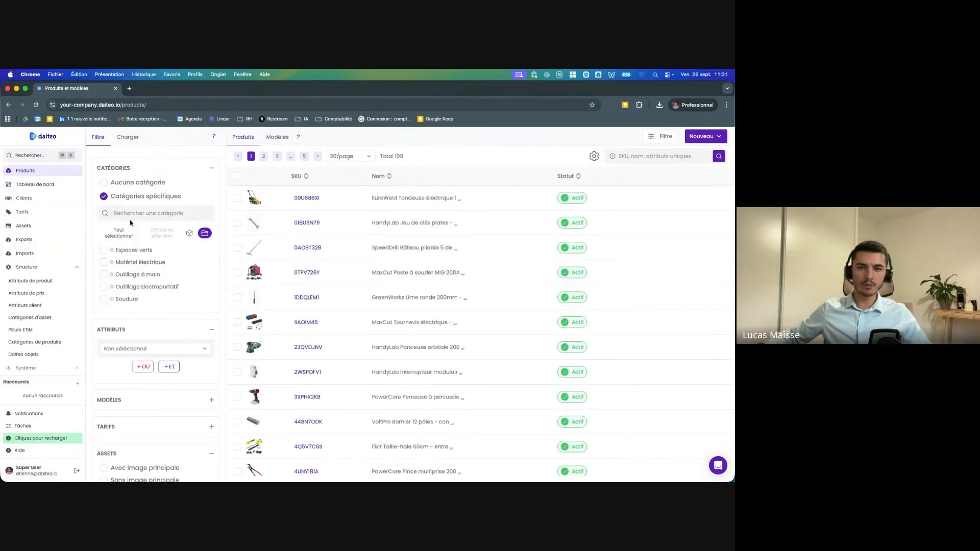
{"action": "left_click", "coordinate": [31, 212]}
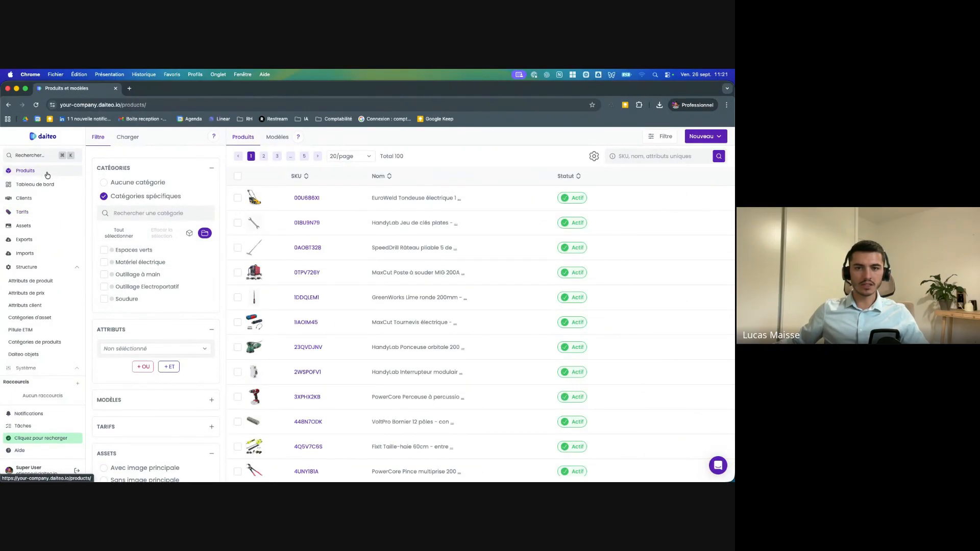
{"action": "left_click", "coordinate": [312, 198]}
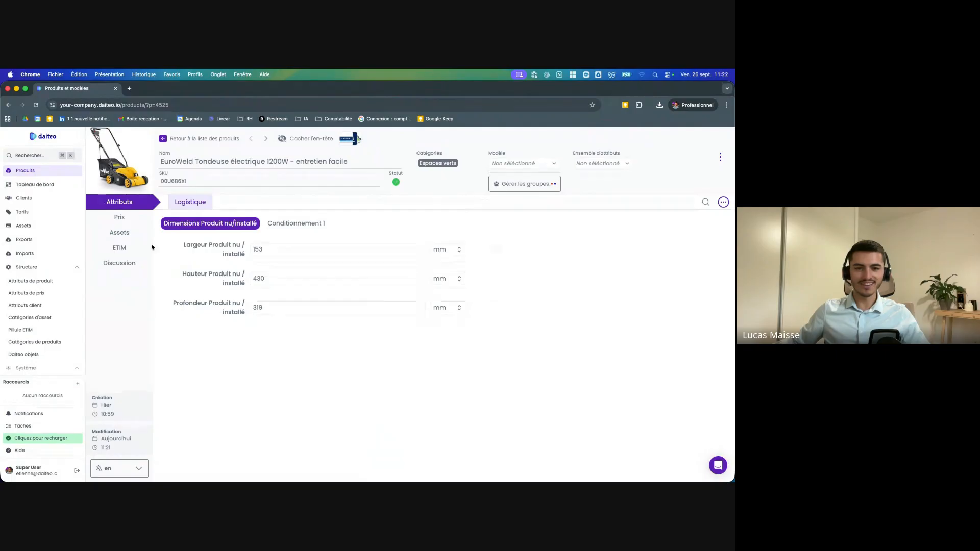
{"action": "left_click", "coordinate": [119, 217]}
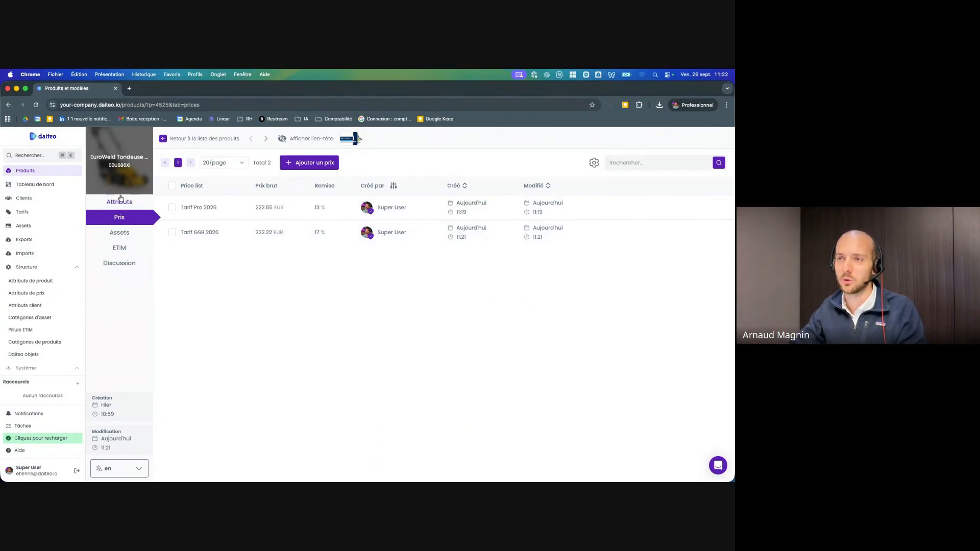
{"action": "left_click", "coordinate": [186, 144]}
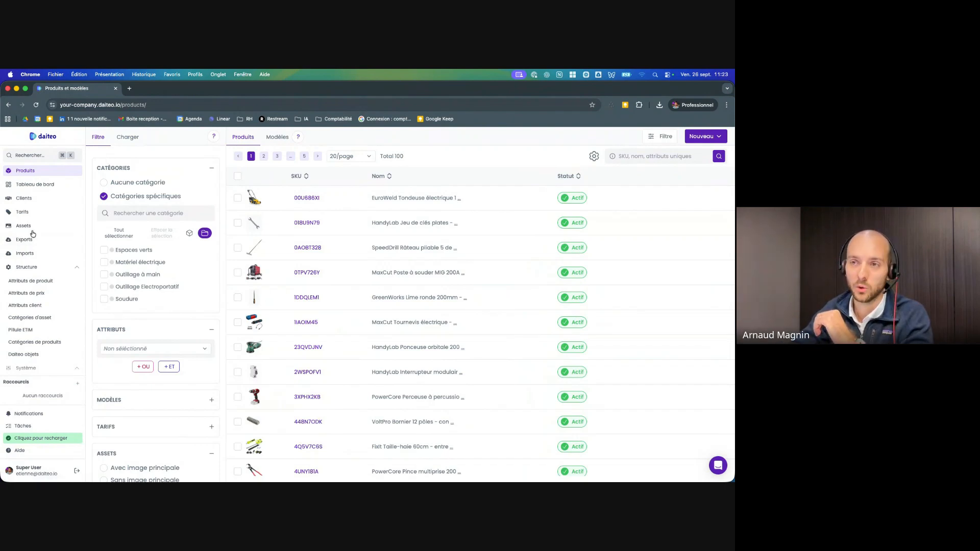
Assign the Tarif GSB 2026 price list to the client Bricoman and return to the client list
{"action": "left_click", "coordinate": [35, 200]}
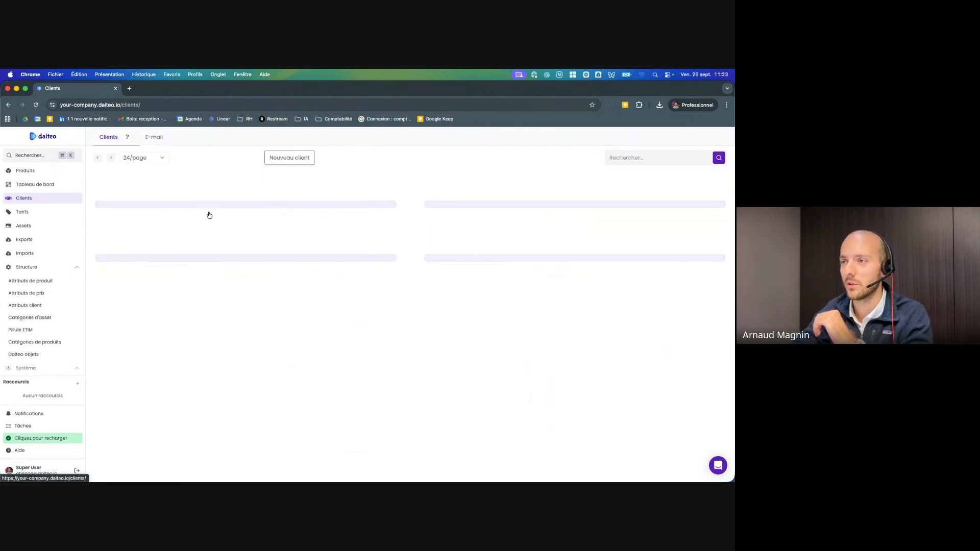
{"action": "left_click", "coordinate": [148, 235]}
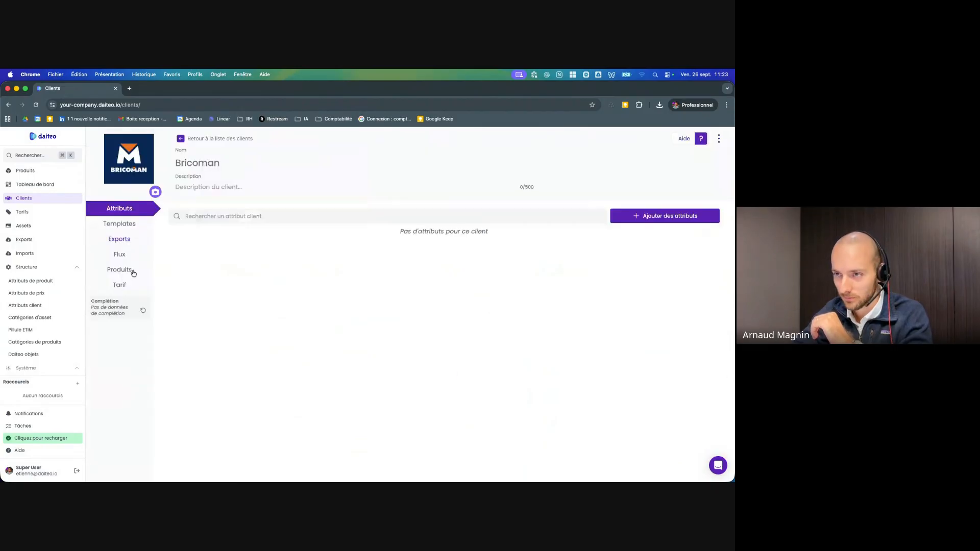
{"action": "left_click", "coordinate": [123, 284]}
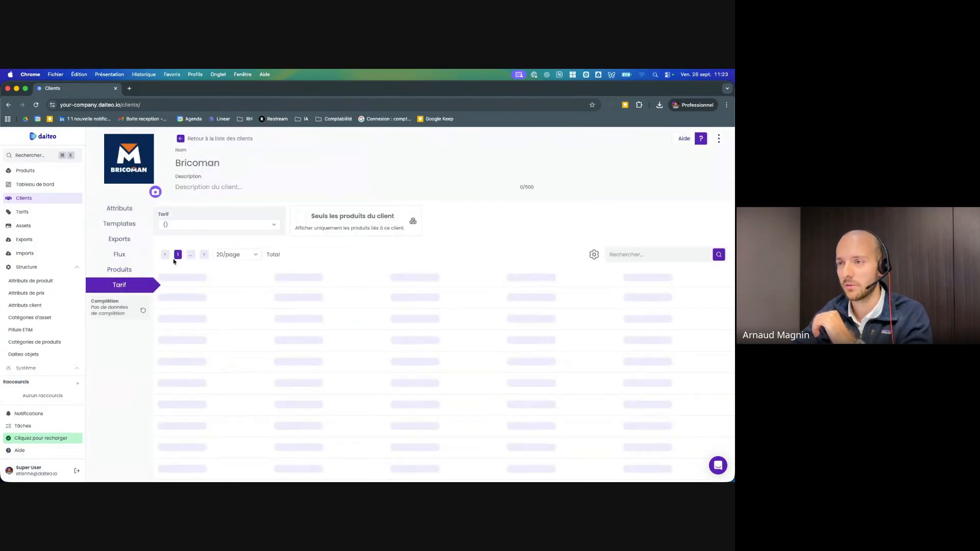
{"action": "left_click", "coordinate": [176, 225]}
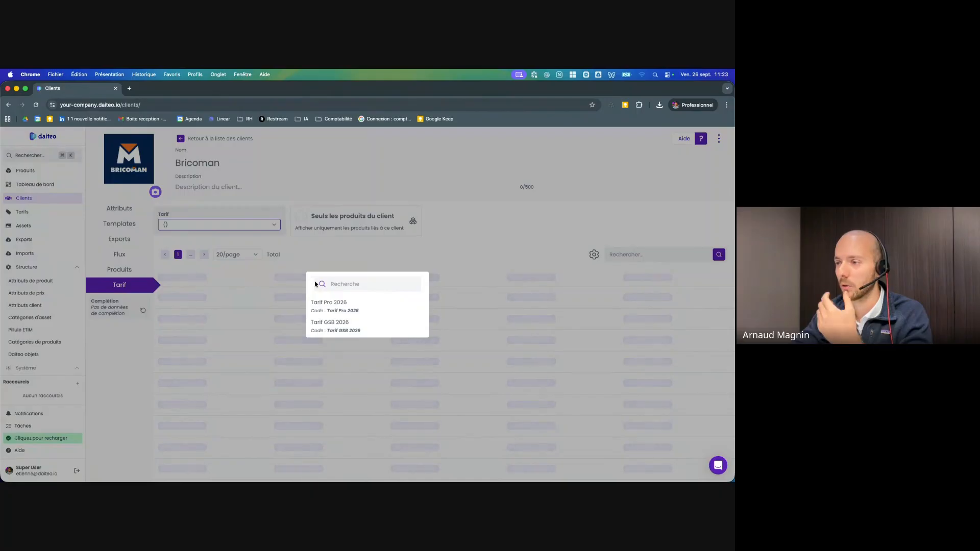
{"action": "left_click", "coordinate": [313, 325]}
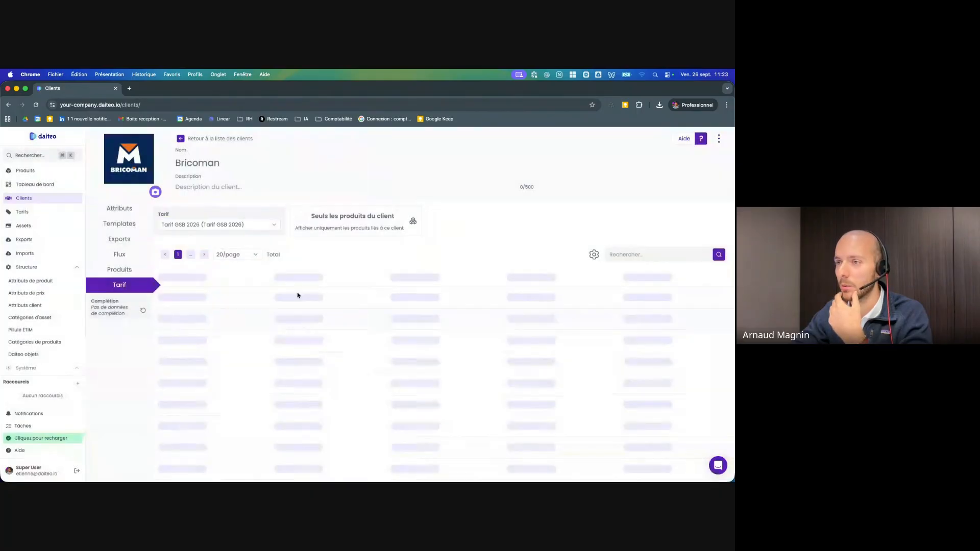
{"action": "left_click", "coordinate": [184, 140]}
Assign the Tarif Pro 2026 price list to the client REXEL and return to the client list
{"action": "left_click", "coordinate": [317, 198]}
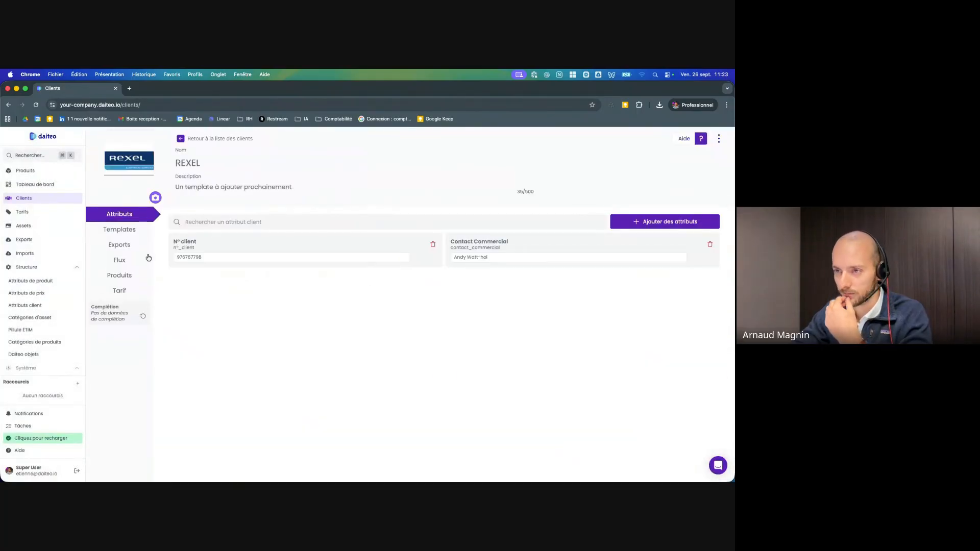
{"action": "left_click", "coordinate": [189, 231]}
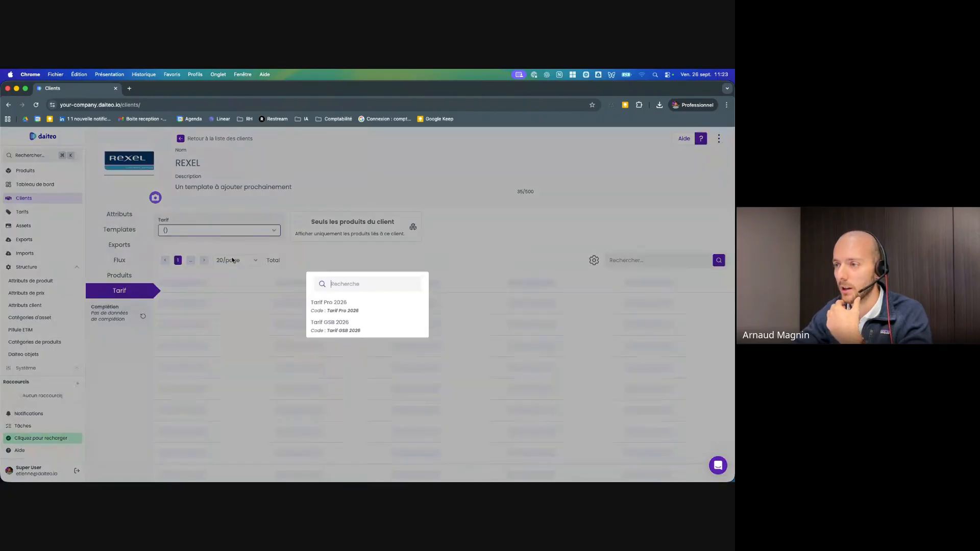
{"action": "left_click", "coordinate": [328, 304]}
{"action": "left_click", "coordinate": [190, 138]}
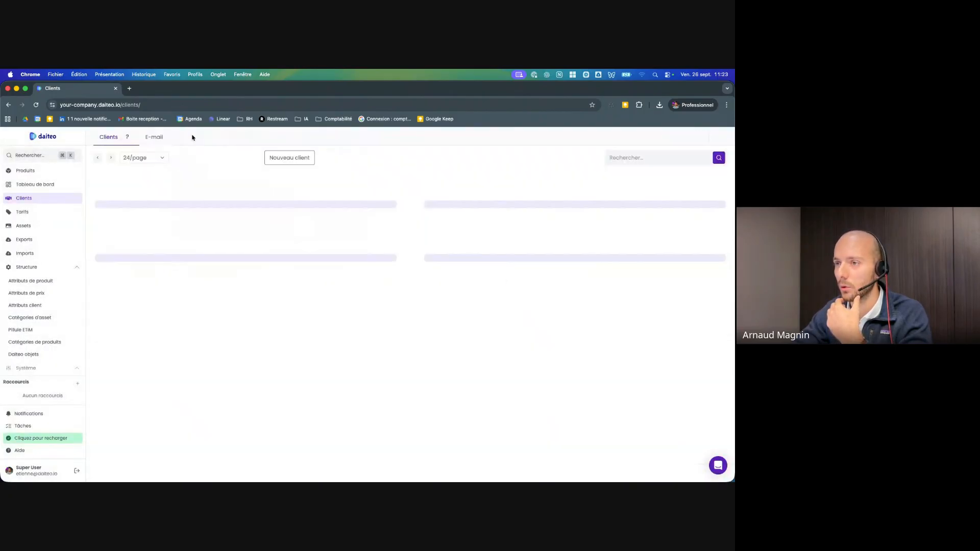
Assign the Tarif GSB 2026 price list to the client LEROY MERLIN and return to the client list
{"action": "left_click", "coordinate": [447, 204]}
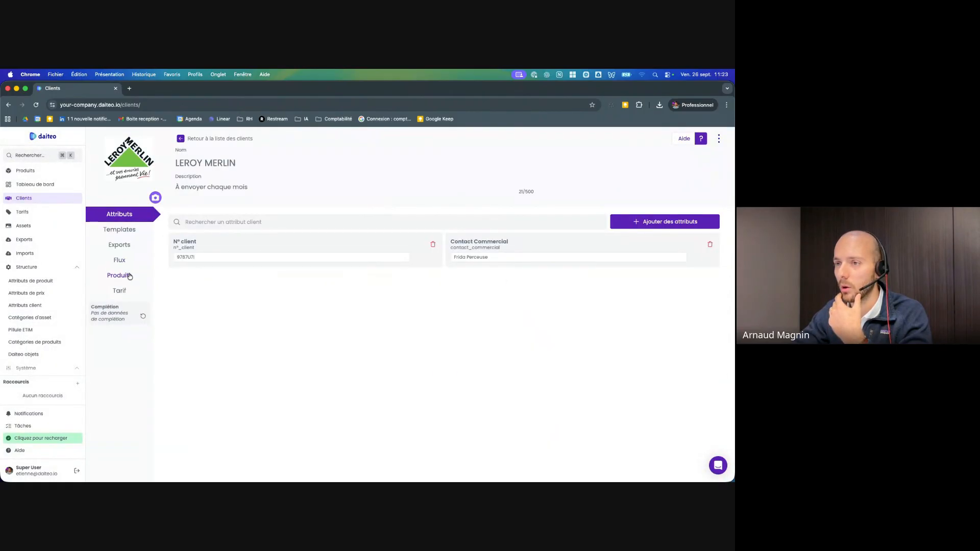
{"action": "left_click", "coordinate": [121, 290]}
{"action": "left_click", "coordinate": [198, 230]}
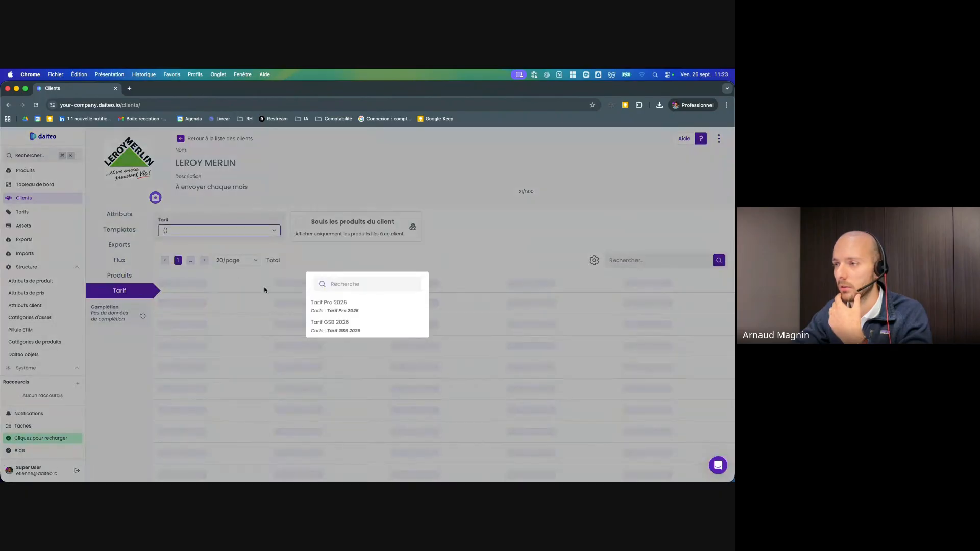
{"action": "left_click", "coordinate": [317, 324]}
{"action": "left_click", "coordinate": [204, 138]}
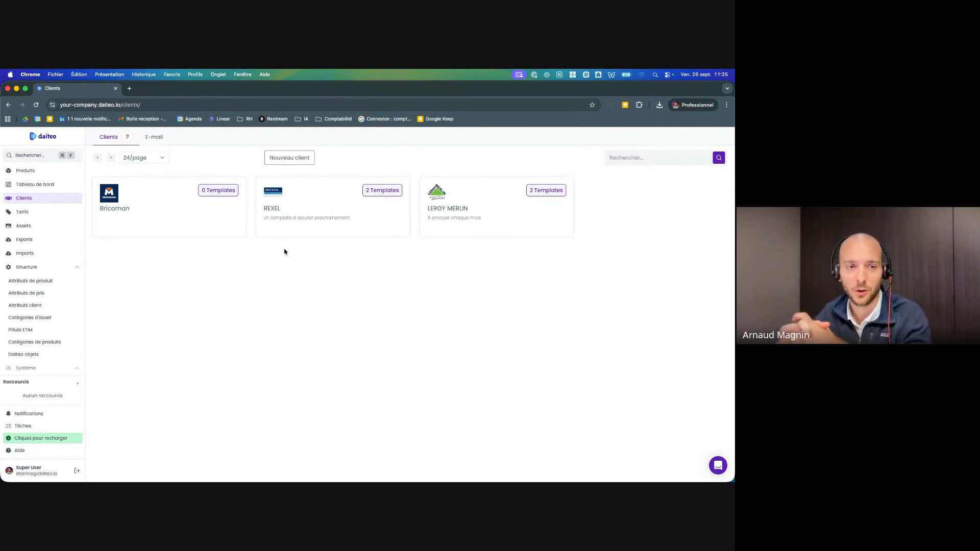
View the settings for a new PDF template in the Exports section, then cancel its creation
{"action": "left_click", "coordinate": [23, 240]}
{"action": "left_click", "coordinate": [716, 140]}
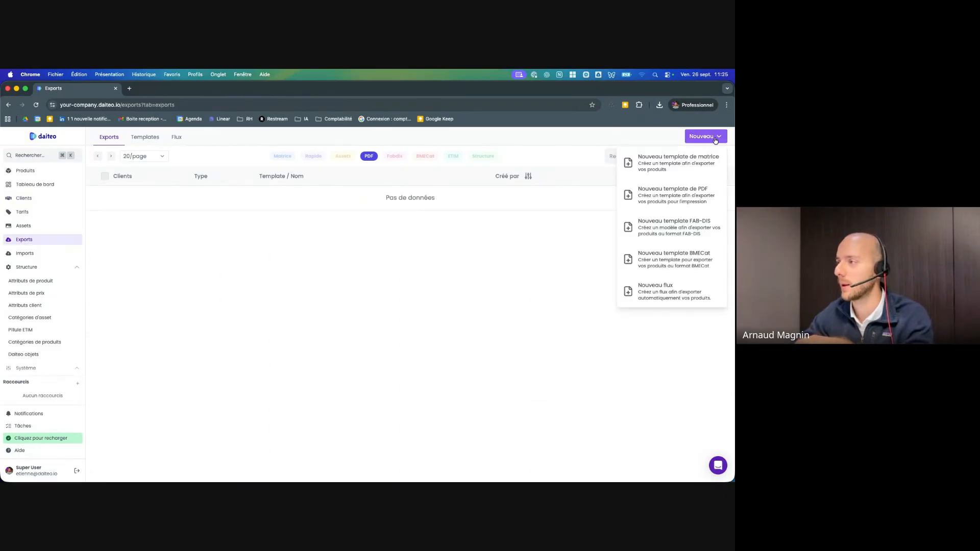
{"action": "left_click", "coordinate": [668, 195]}
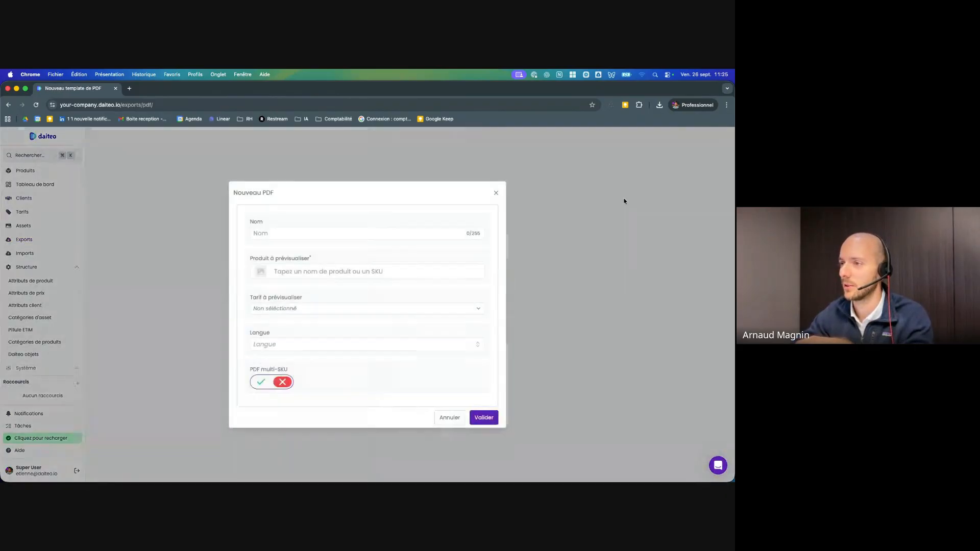
{"action": "left_click", "coordinate": [496, 193]}
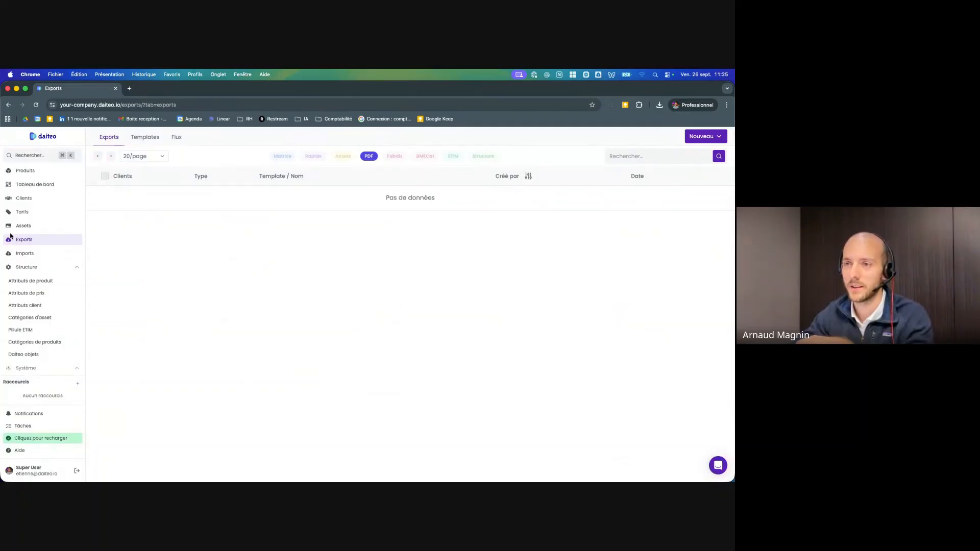
Start a new PDF template and name it "Tarif Client personnalisé 2026"
{"action": "left_click", "coordinate": [697, 138]}
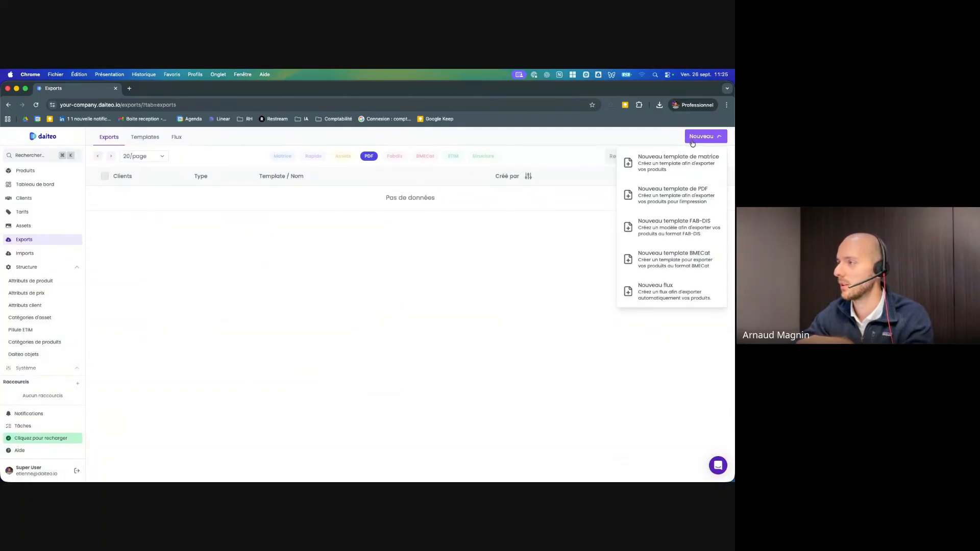
{"action": "left_click", "coordinate": [676, 204]}
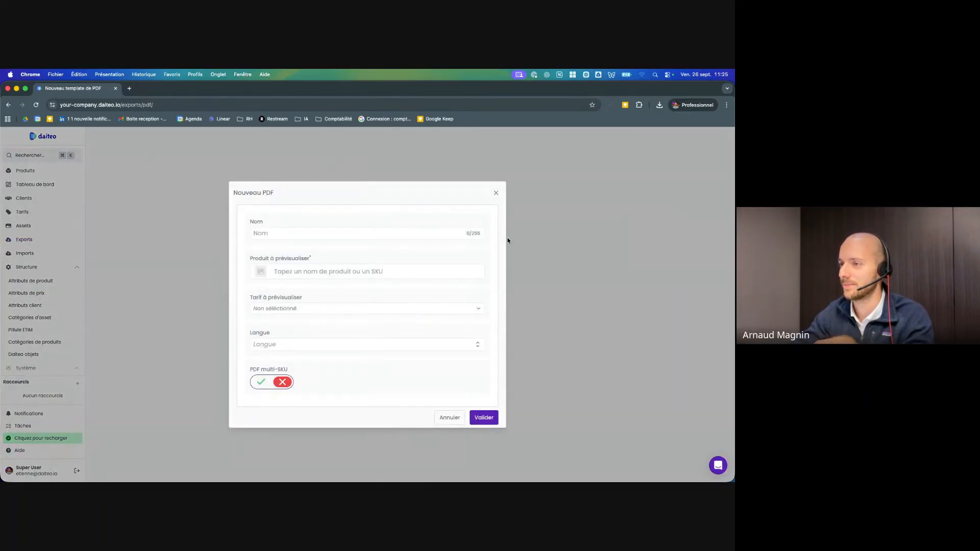
{"action": "left_click", "coordinate": [331, 239]}
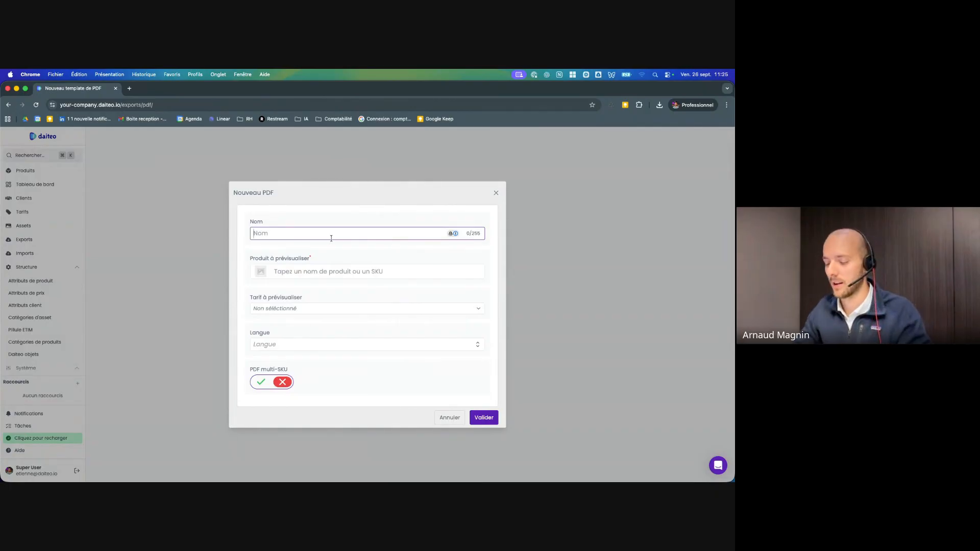
{"action": "type", "text": "Tar"}
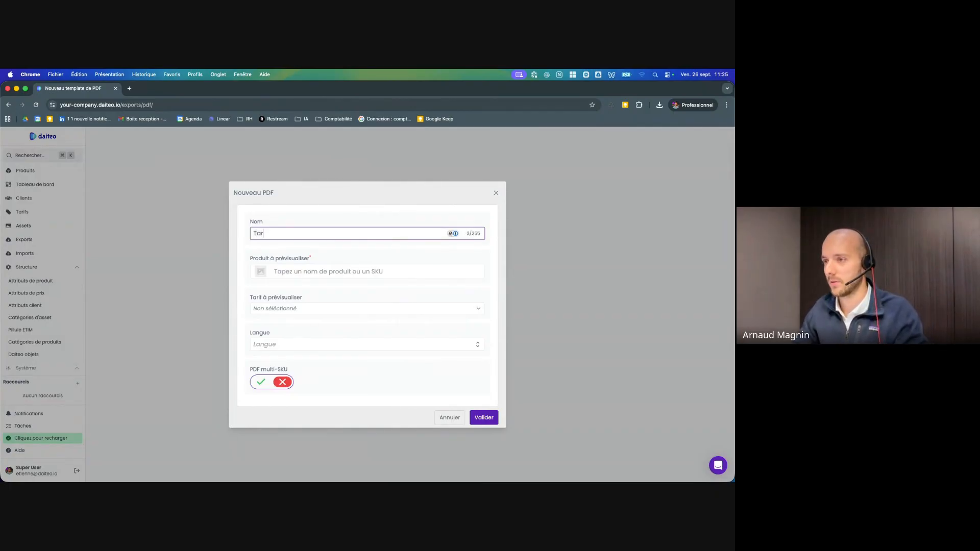
{"action": "type", "text": "if Clien"}
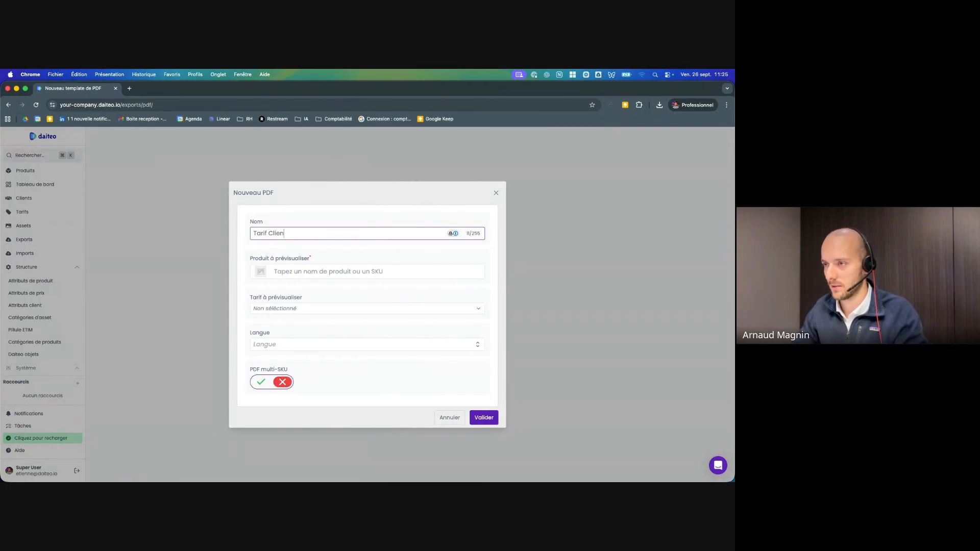
{"action": "type", "text": "t personnalisé 2026"}
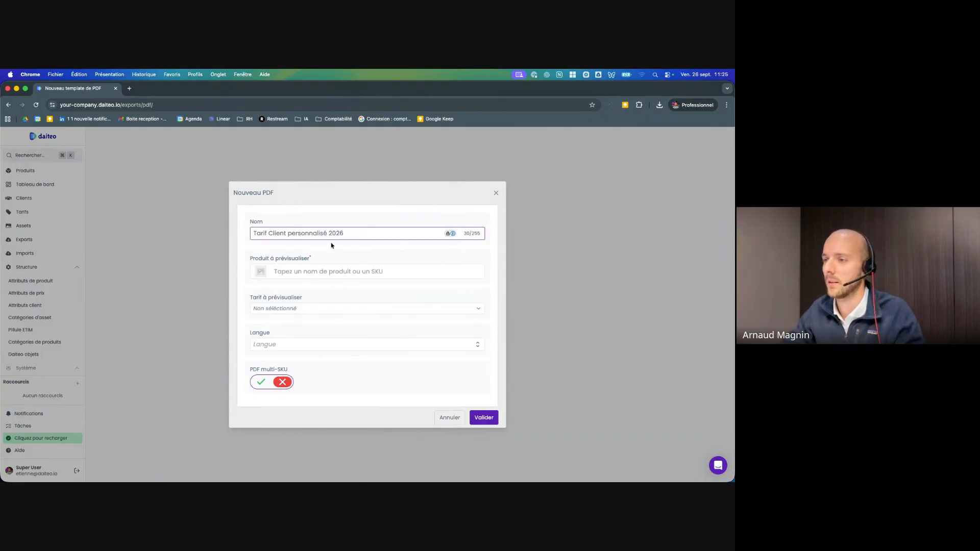
Preview with EuroWeld Disjoncteur 10A C - conforme CE, Tarif Pro 2026 and French, enable multi-SKU PDF, and create the template
{"action": "left_click", "coordinate": [313, 272]}
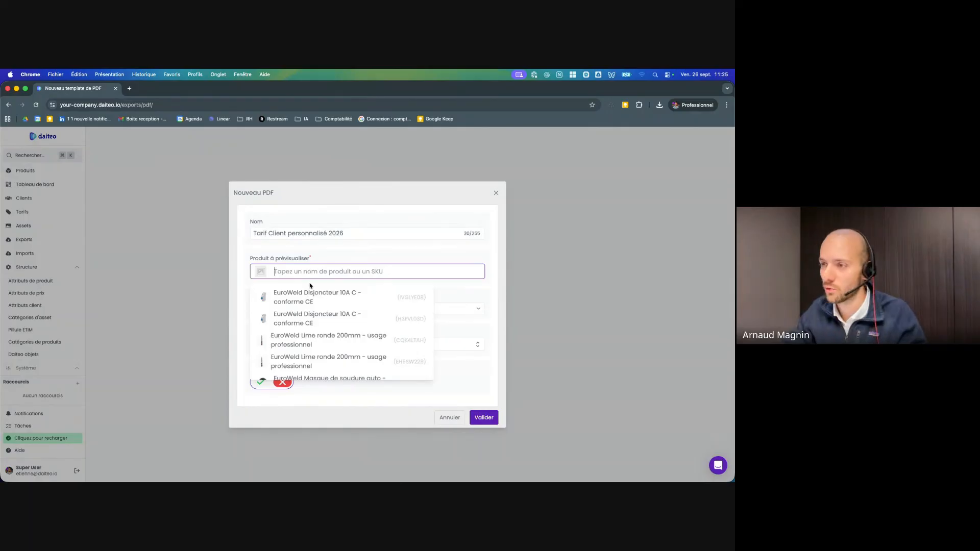
{"action": "left_click", "coordinate": [310, 295]}
{"action": "left_click", "coordinate": [301, 309]}
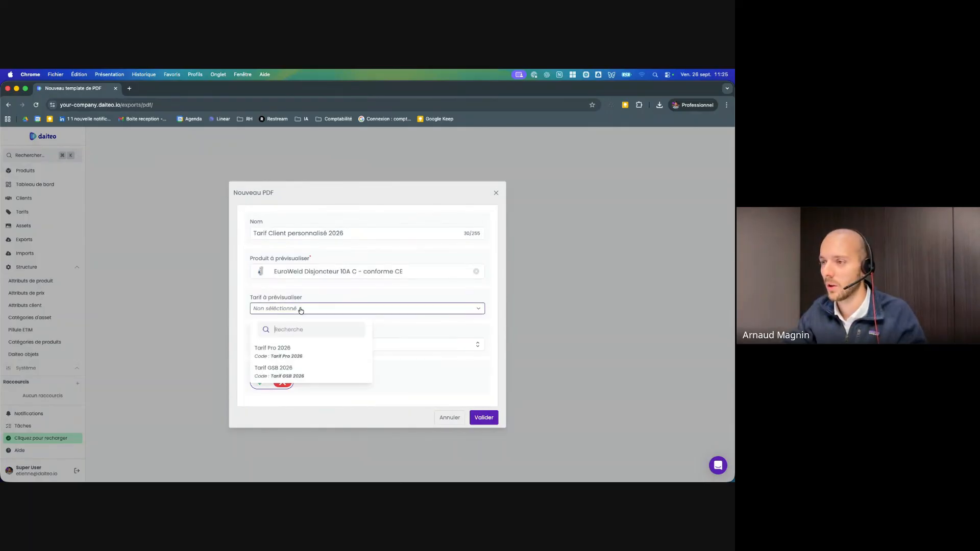
{"action": "left_click", "coordinate": [281, 347]}
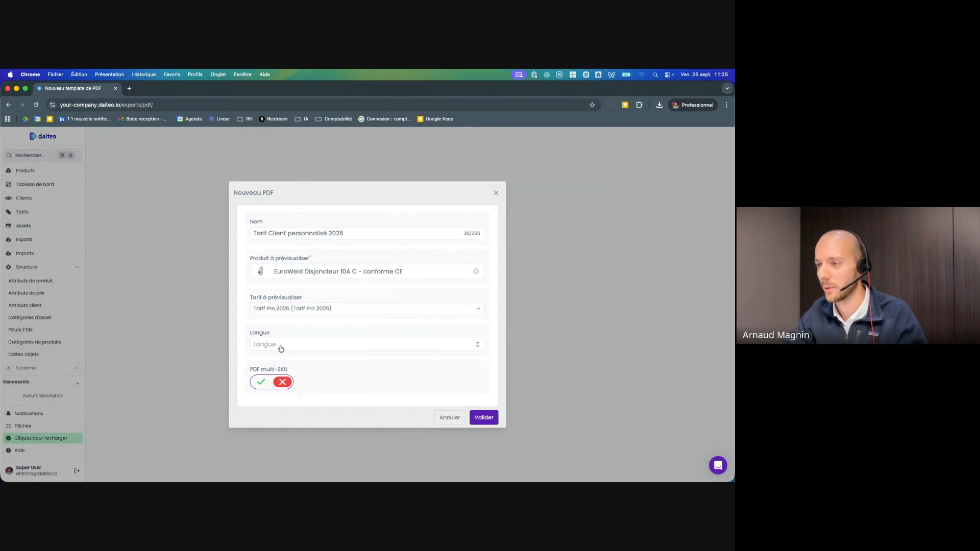
{"action": "left_click", "coordinate": [281, 348]}
{"action": "left_click", "coordinate": [275, 399]}
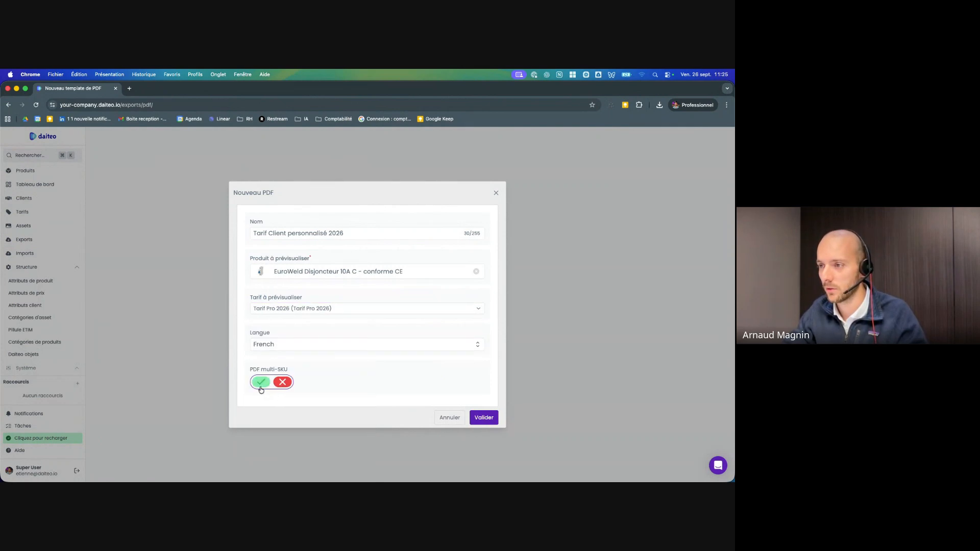
{"action": "left_click", "coordinate": [261, 383]}
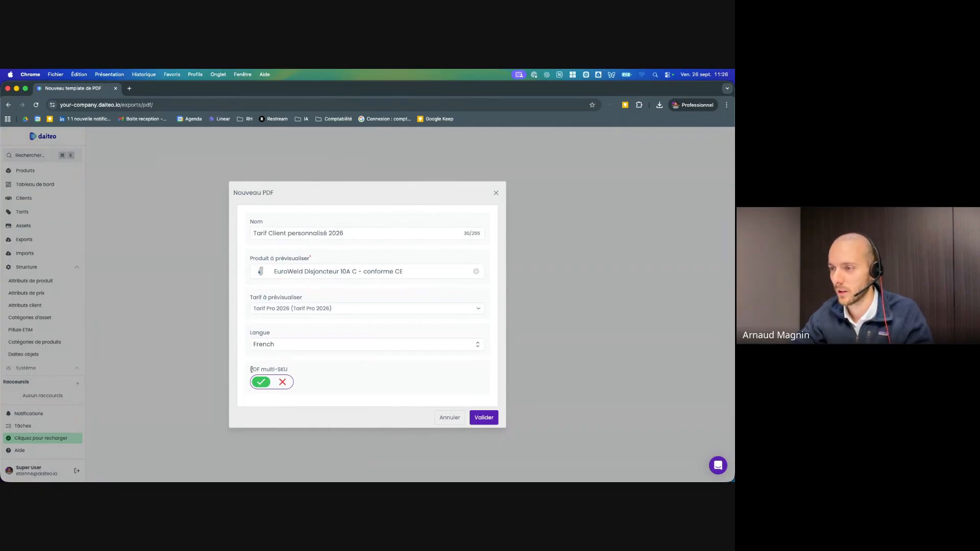
{"action": "left_click_drag", "start_coordinate": [251, 369], "coordinate": [291, 370]}
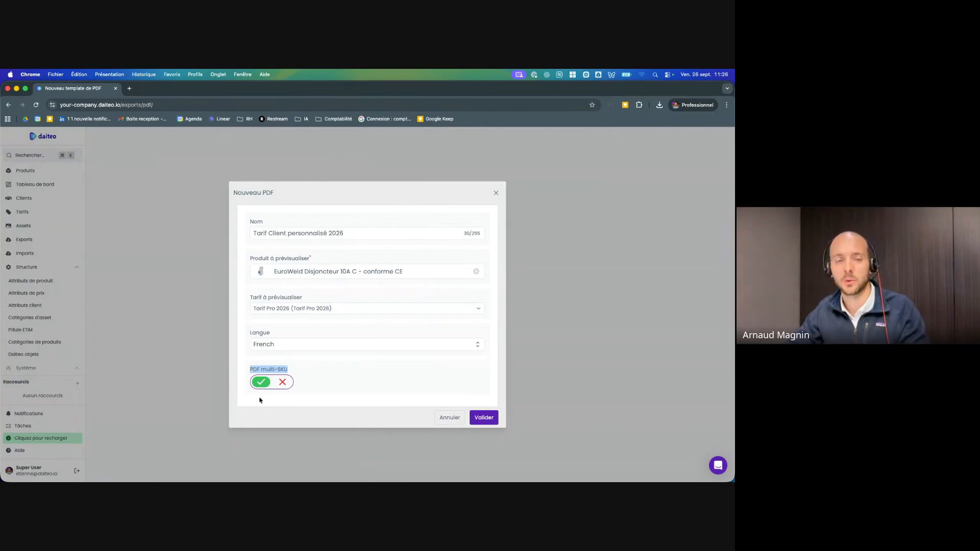
{"action": "left_click", "coordinate": [485, 419]}
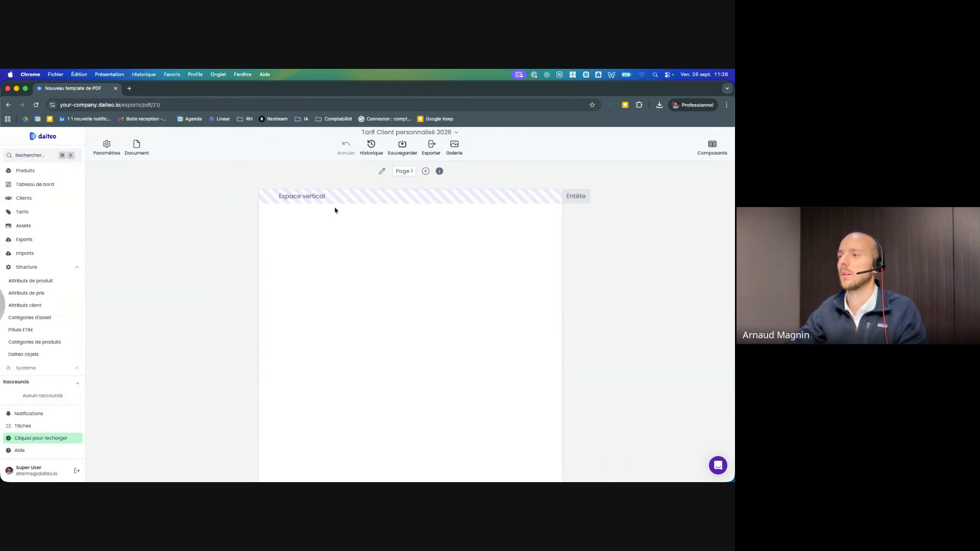
Examine the template's preview parameters, the available page formats and the selection of a PDF to merge after the document
{"action": "left_click", "coordinate": [106, 146]}
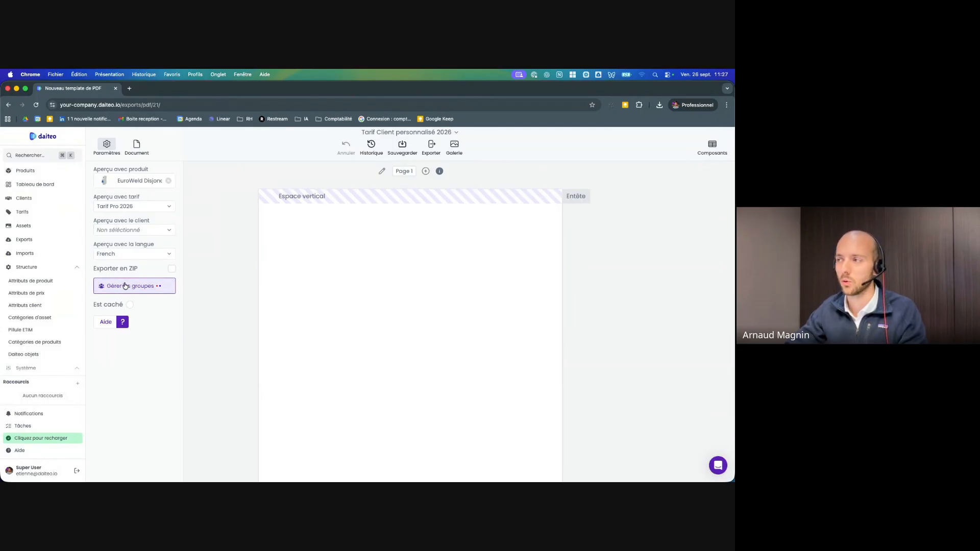
{"action": "left_click", "coordinate": [138, 148]}
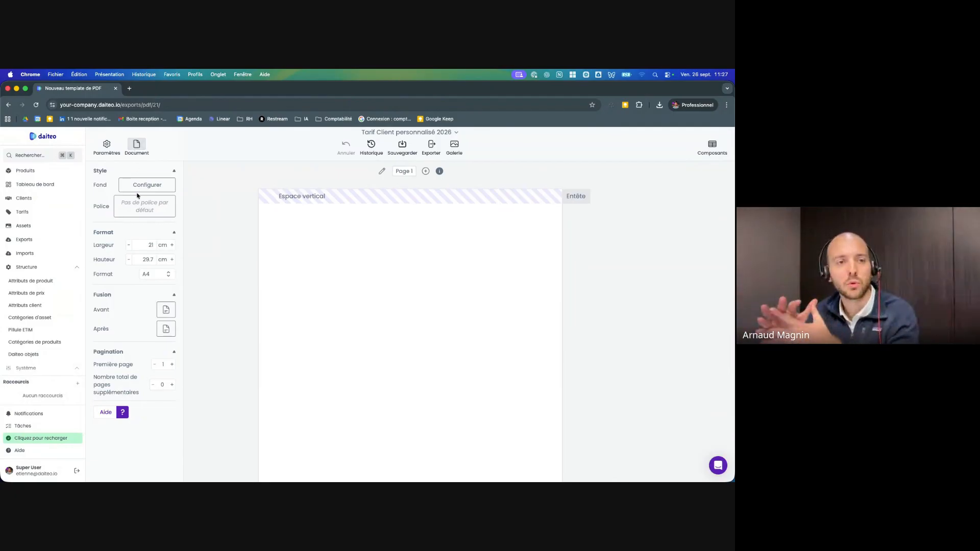
{"action": "left_click", "coordinate": [156, 276]}
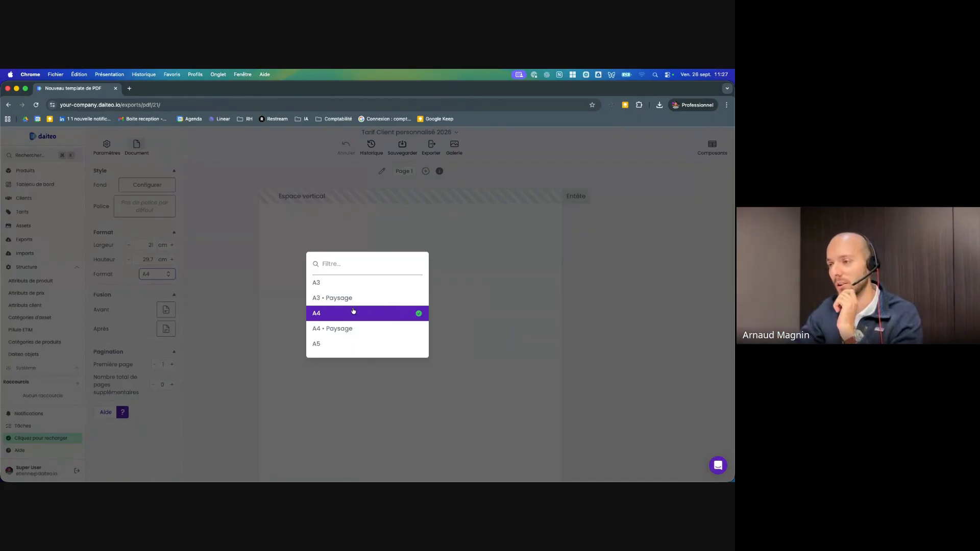
{"action": "scroll", "coordinate": [356, 312], "scroll_direction": "down", "scroll_amount": 2}
{"action": "scroll", "coordinate": [353, 311], "scroll_direction": "up", "scroll_amount": 2}
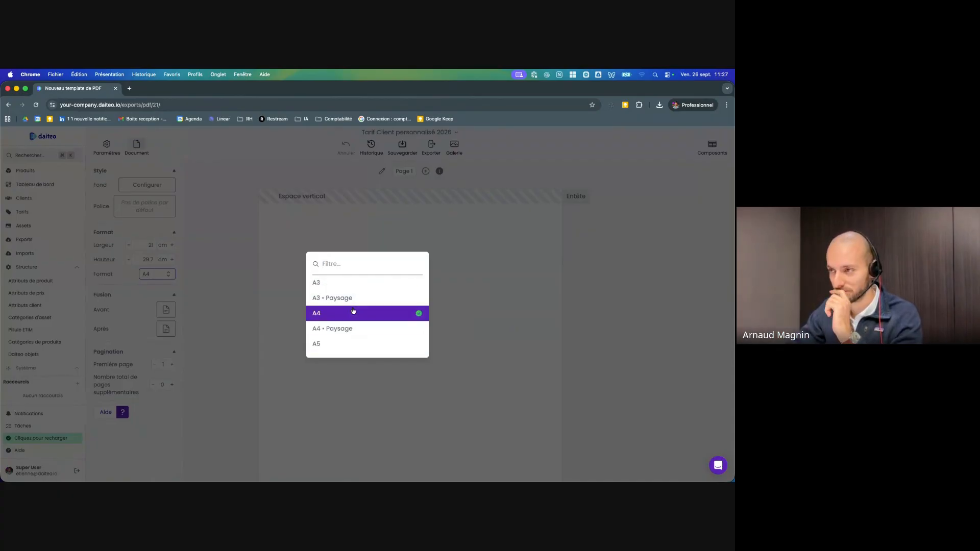
{"action": "left_click", "coordinate": [252, 282]}
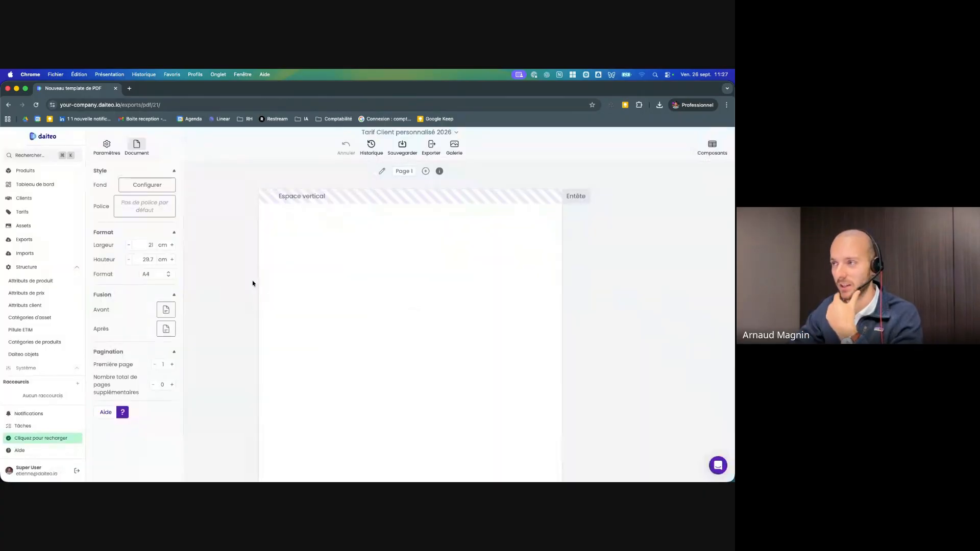
{"action": "left_click", "coordinate": [164, 326]}
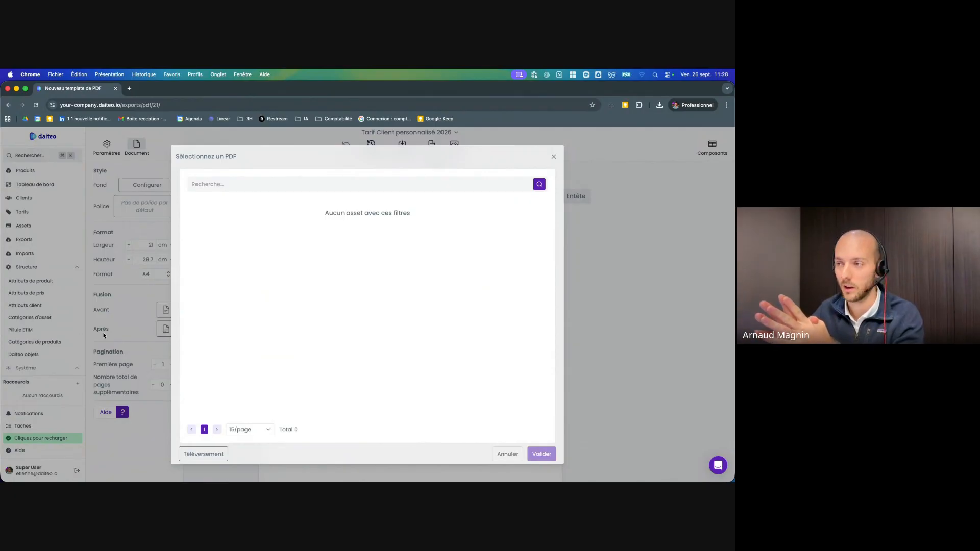
{"action": "left_click", "coordinate": [553, 156]}
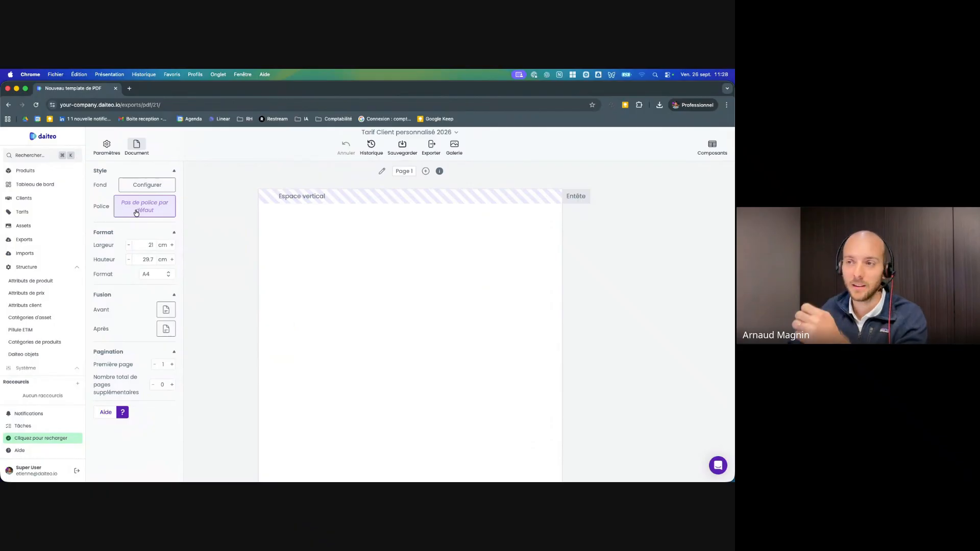
View the available default fonts and the font upload dialog, then close both without choosing a font
{"action": "left_click", "coordinate": [136, 213]}
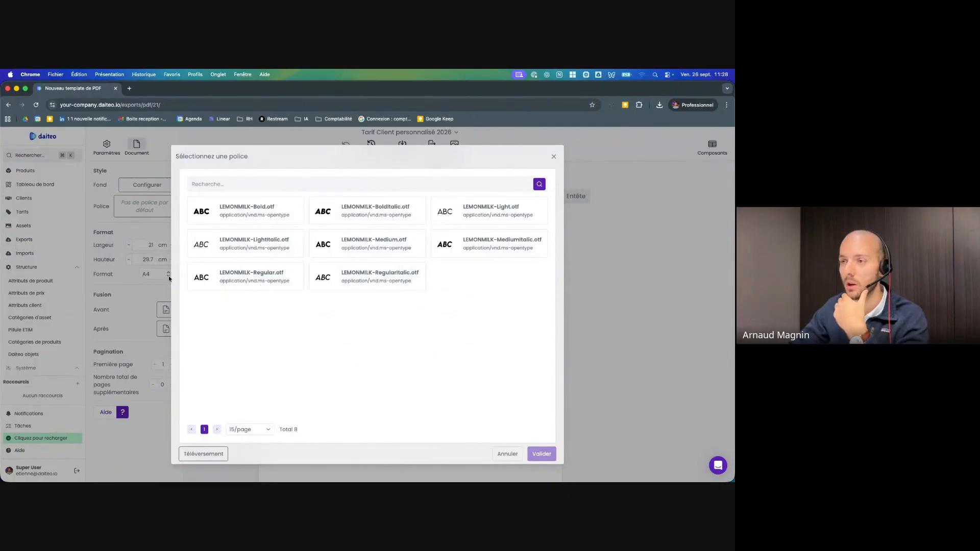
{"action": "left_click", "coordinate": [205, 454]}
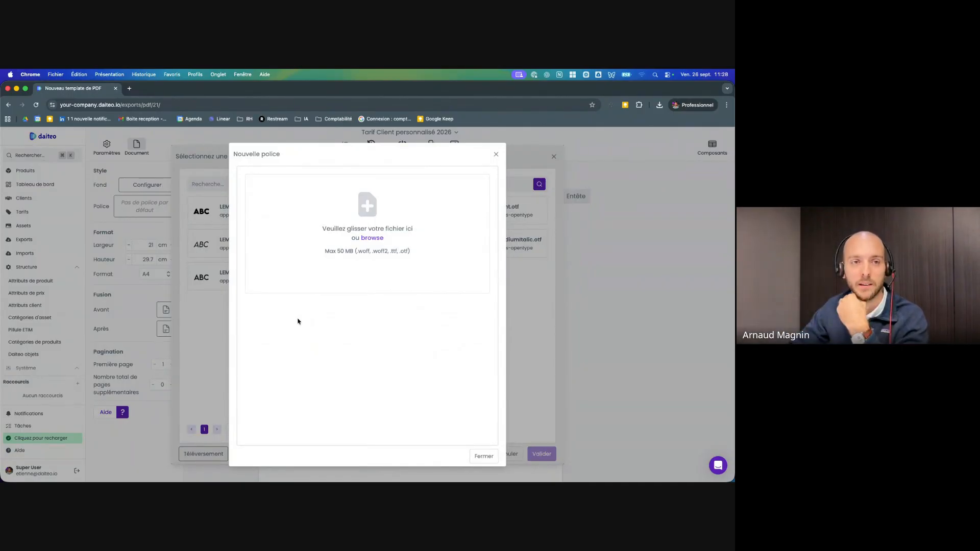
{"action": "left_click", "coordinate": [496, 154]}
{"action": "left_click", "coordinate": [554, 158]}
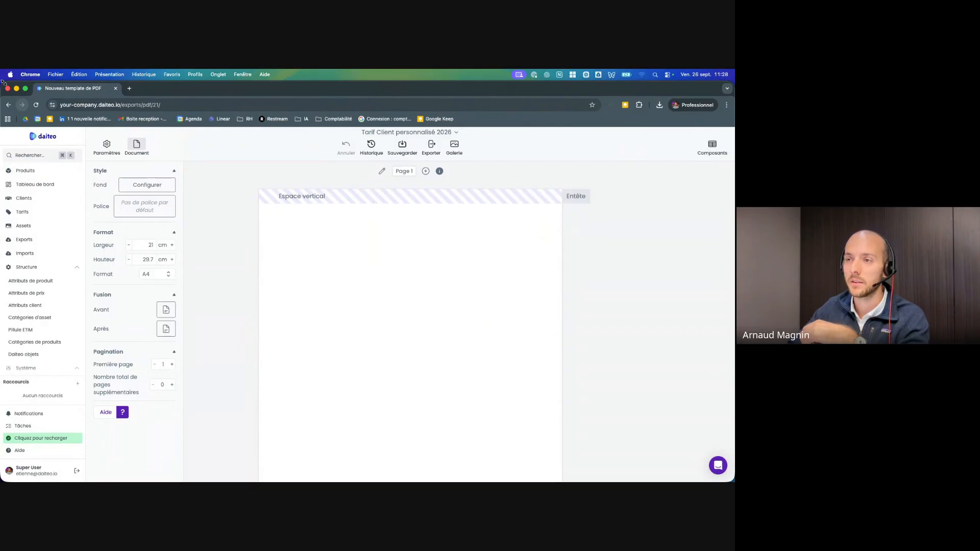
View the Catalogue Tarifaire cover in the Template PDF subfolder of Webinar 26/09, then return to the maximized Chrome window
{"action": "left_click_drag", "start_coordinate": [3, 82], "coordinate": [215, 118]}
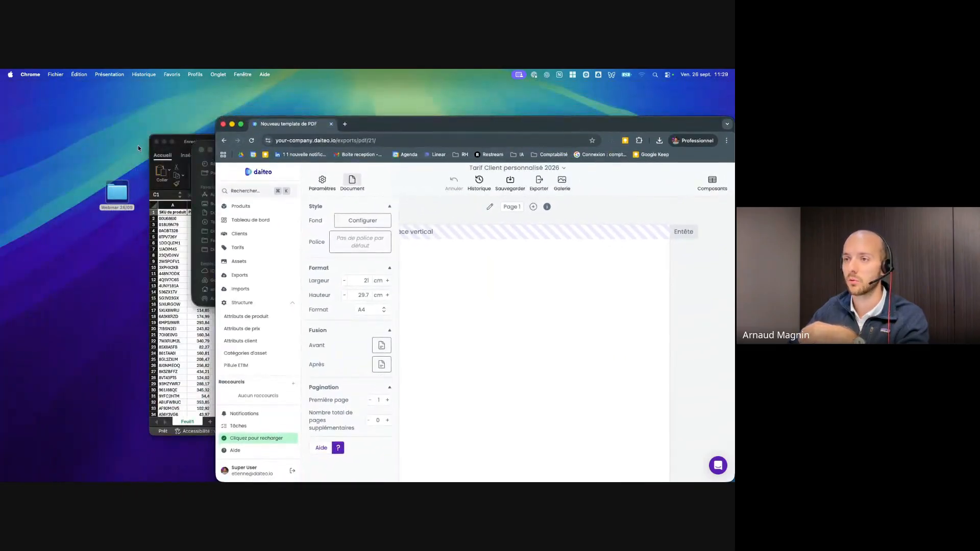
{"action": "double_click", "coordinate": [118, 199]}
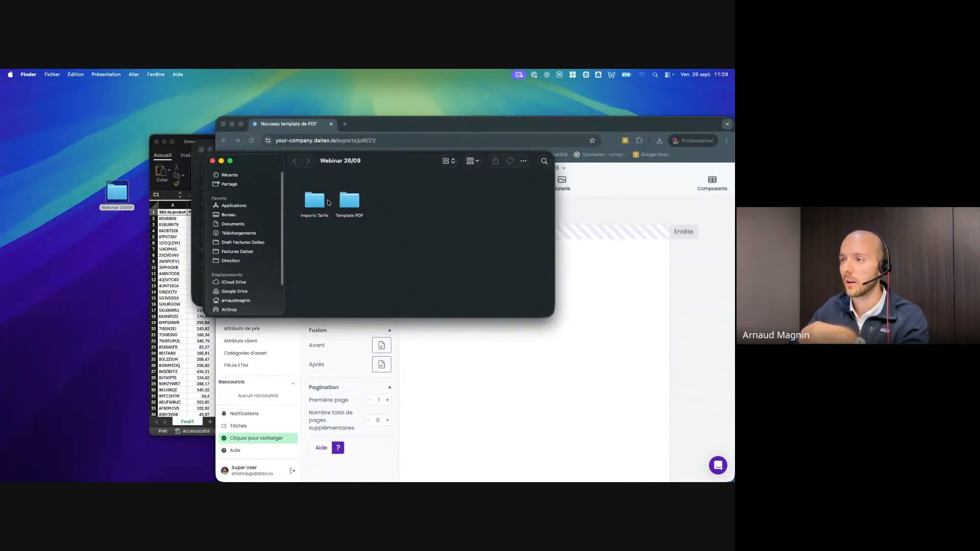
{"action": "left_click", "coordinate": [351, 201]}
{"action": "double_click", "coordinate": [351, 202]}
{"action": "left_click", "coordinate": [322, 193]}
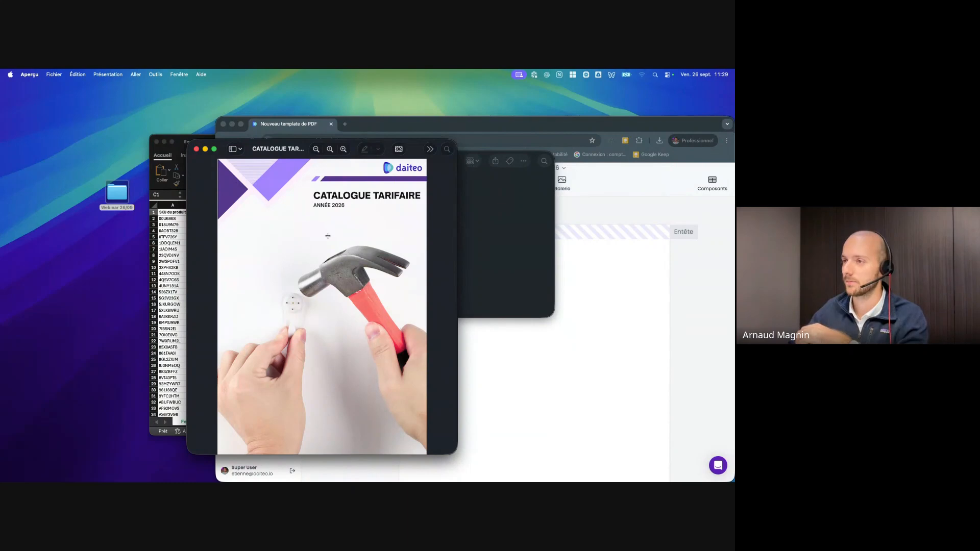
{"action": "left_click", "coordinate": [196, 149]}
{"action": "left_click", "coordinate": [472, 351]}
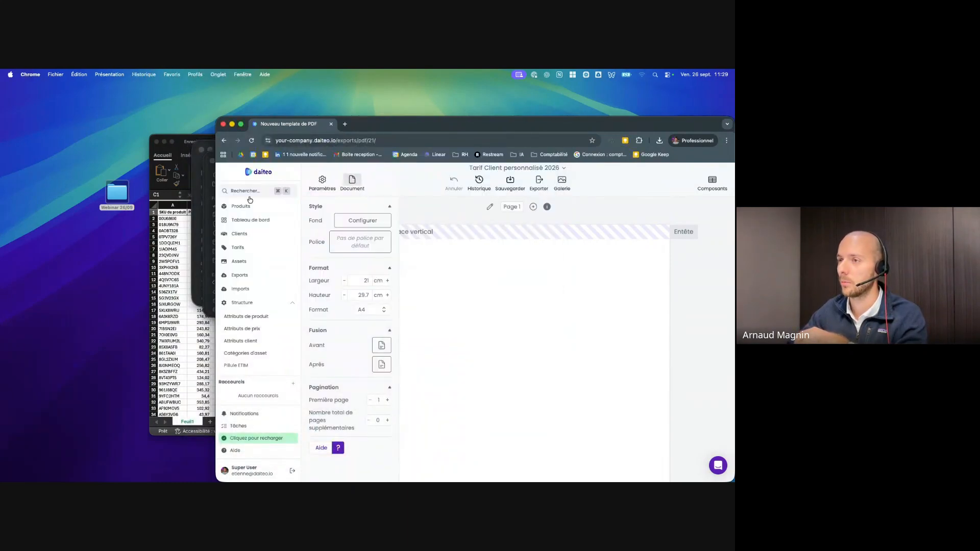
{"action": "left_click_drag", "start_coordinate": [215, 178], "coordinate": [94, 178]}
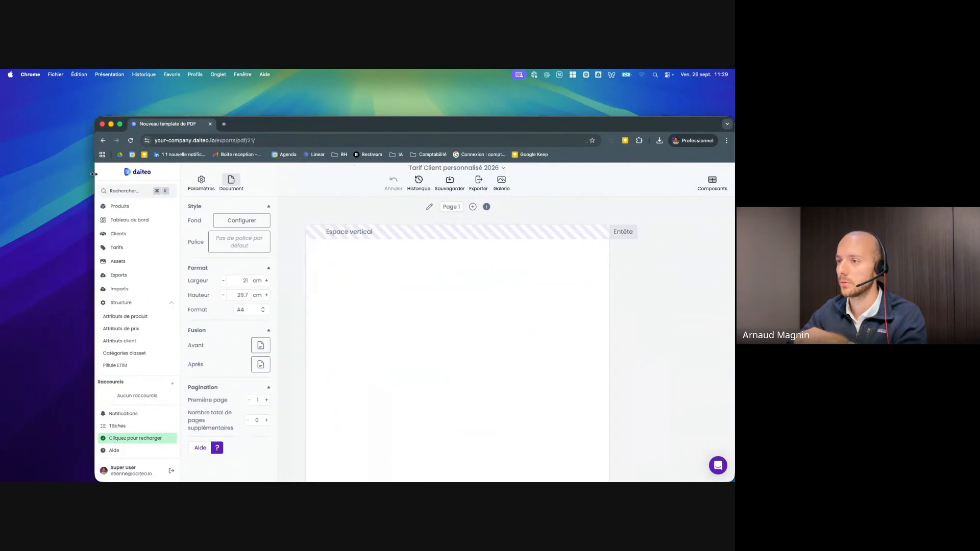
{"action": "double_click", "coordinate": [304, 125]}
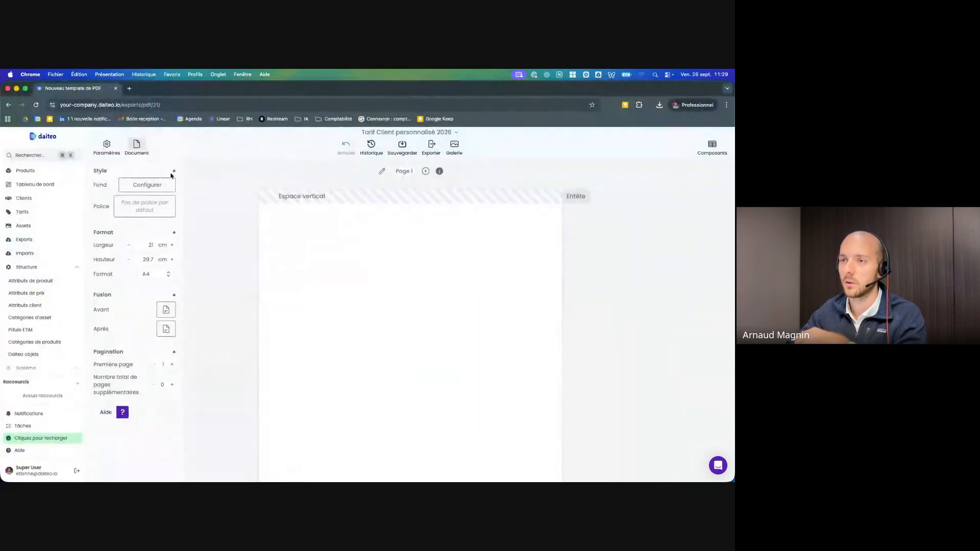
Add CATALOGUE TARIFAIRE 2026.png as the first image in the document's background configuration
{"action": "left_click", "coordinate": [155, 185]}
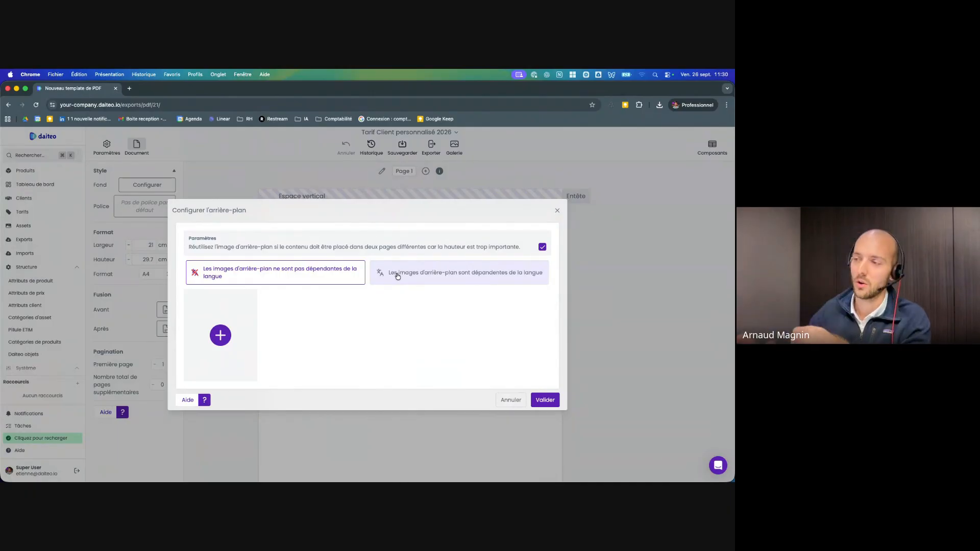
{"action": "left_click", "coordinate": [214, 335]}
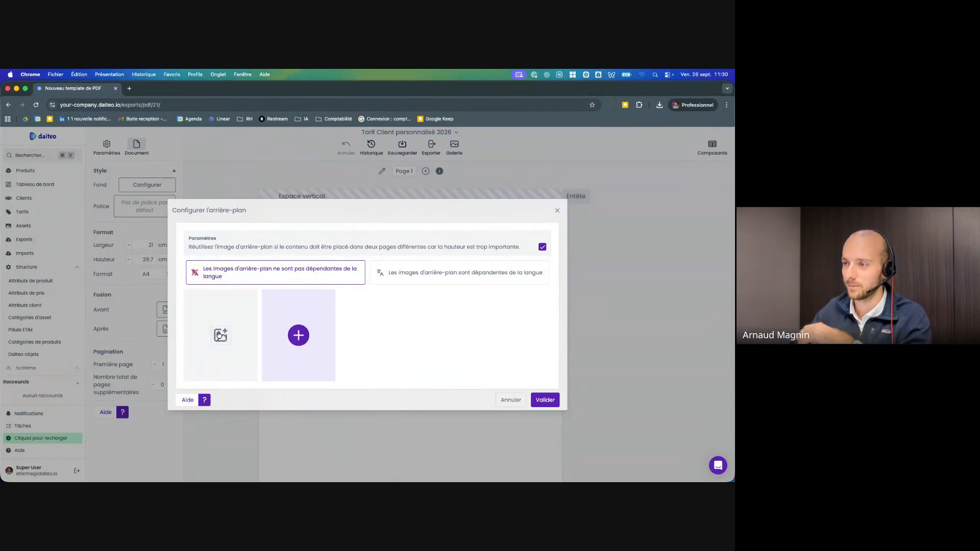
{"action": "left_click", "coordinate": [219, 334]}
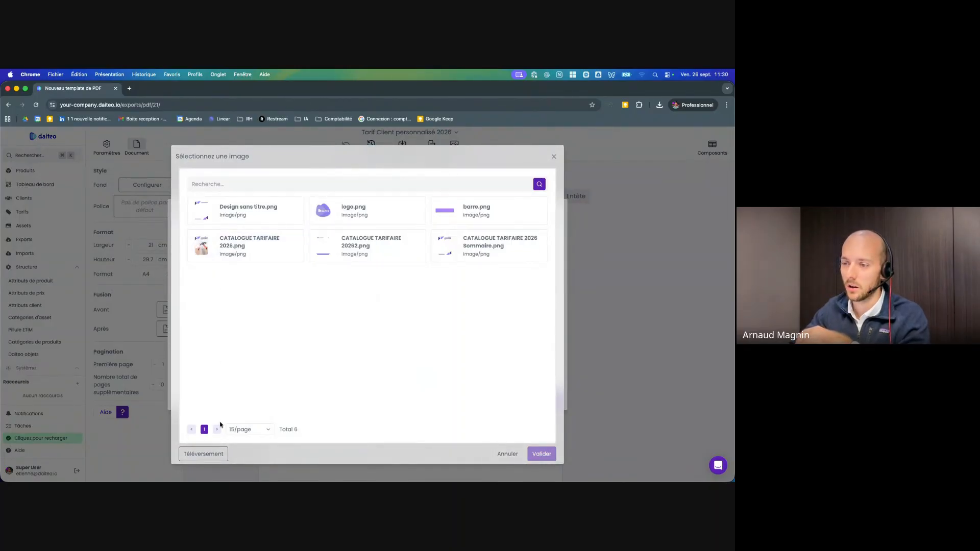
{"action": "left_click", "coordinate": [212, 455]}
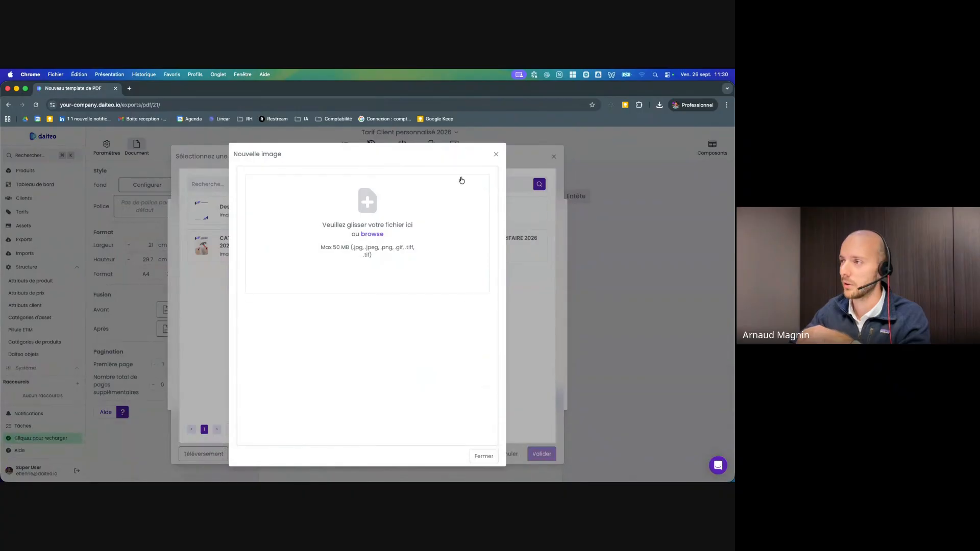
{"action": "left_click", "coordinate": [498, 154]}
{"action": "left_click", "coordinate": [249, 254]}
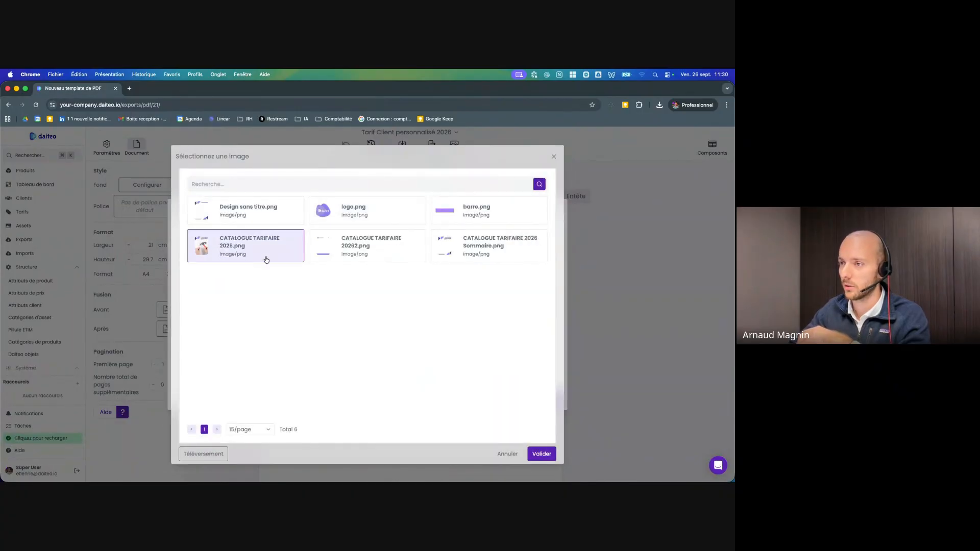
{"action": "left_click", "coordinate": [541, 454]}
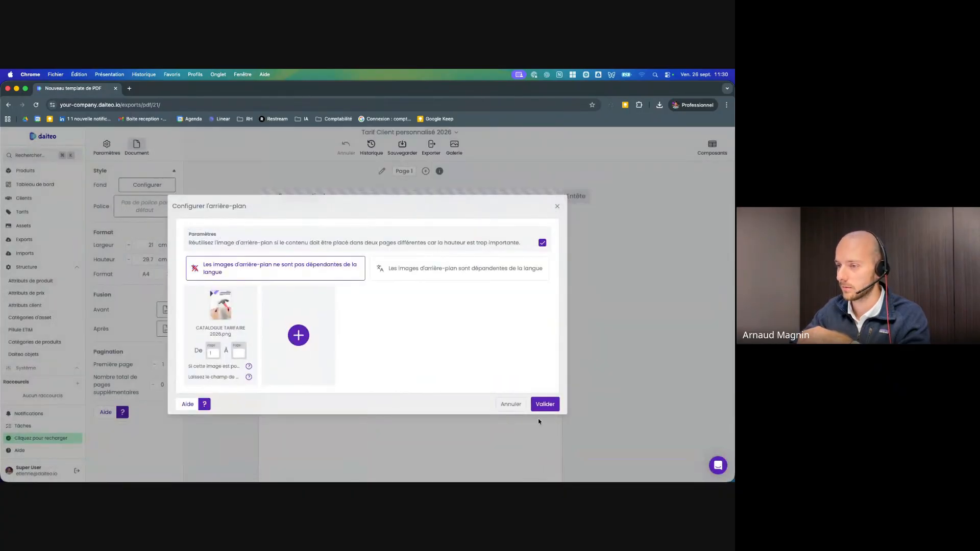
Apply the background image configuration and add a second page to the template
{"action": "left_click", "coordinate": [545, 404]}
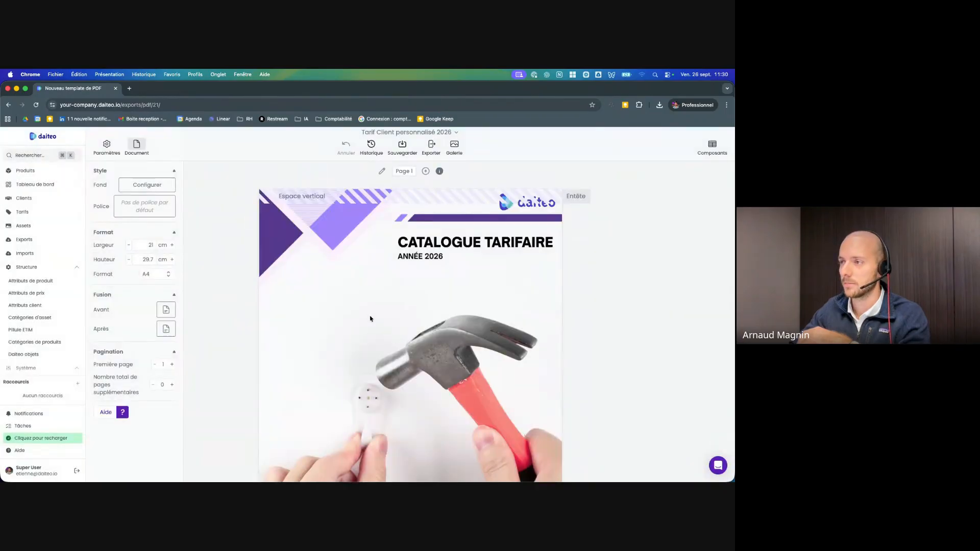
{"action": "scroll", "coordinate": [370, 313], "scroll_direction": "down", "scroll_amount": 1}
{"action": "scroll", "coordinate": [370, 313], "scroll_direction": "down", "scroll_amount": 3}
{"action": "scroll", "coordinate": [370, 313], "scroll_direction": "up", "scroll_amount": 4}
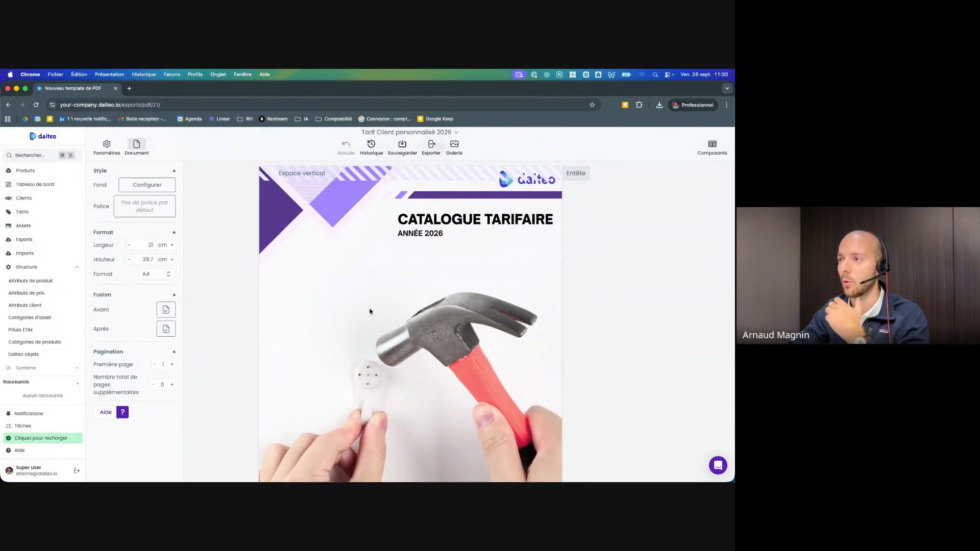
{"action": "scroll", "coordinate": [374, 288], "scroll_direction": "up", "scroll_amount": 1}
{"action": "scroll", "coordinate": [374, 288], "scroll_direction": "up", "scroll_amount": 1}
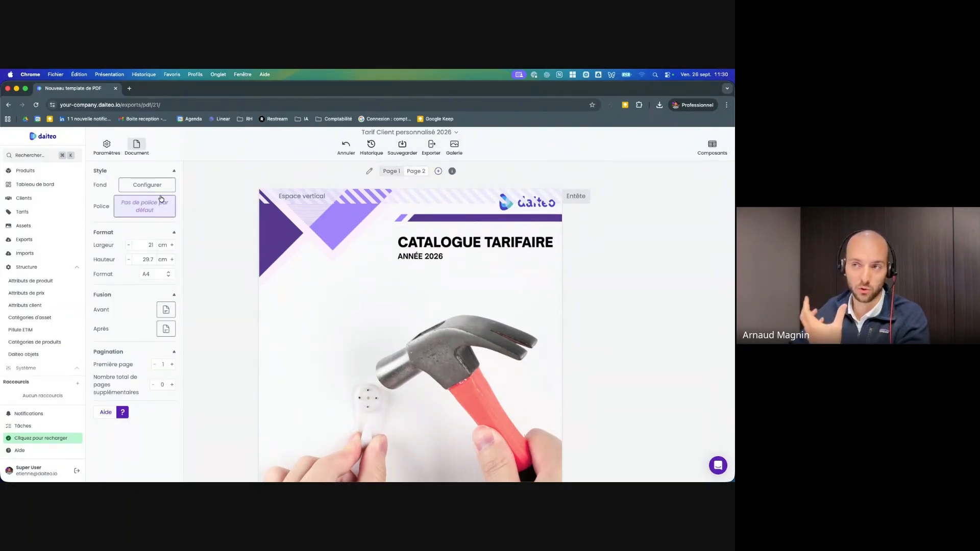
Limit the CATALOGUE TARIFAIRE 2026.png background to pages 1 through 1 and check the cover on page 1
{"action": "left_click", "coordinate": [149, 184]}
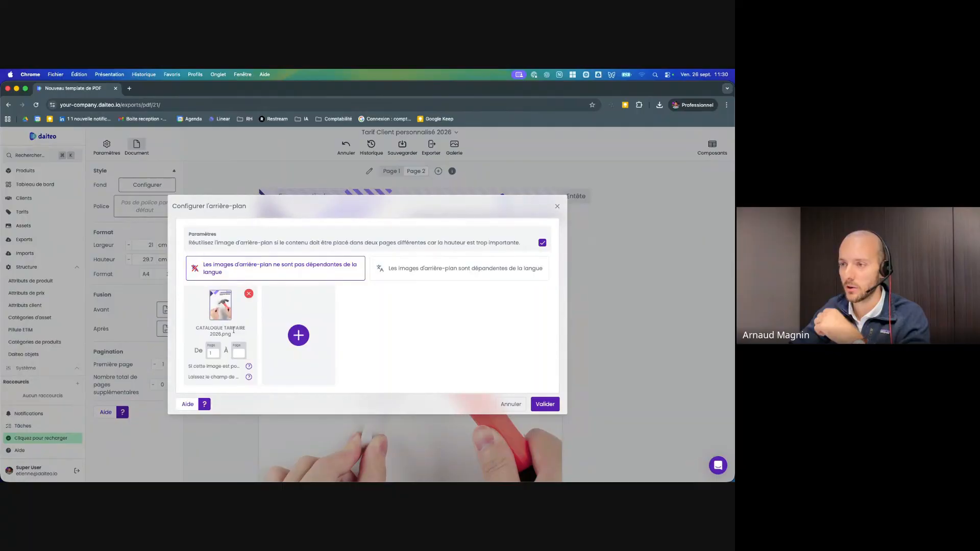
{"action": "left_click", "coordinate": [237, 353]}
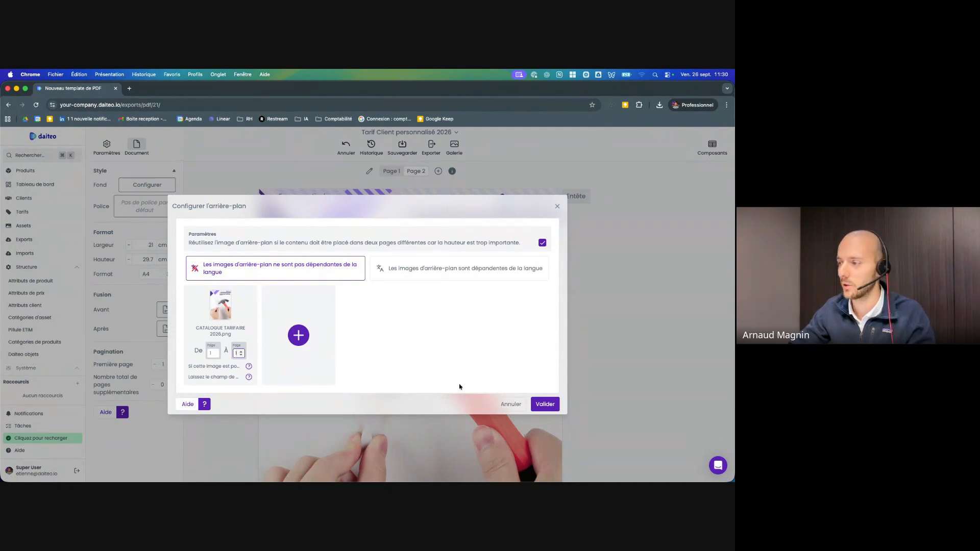
{"action": "left_click", "coordinate": [532, 404]}
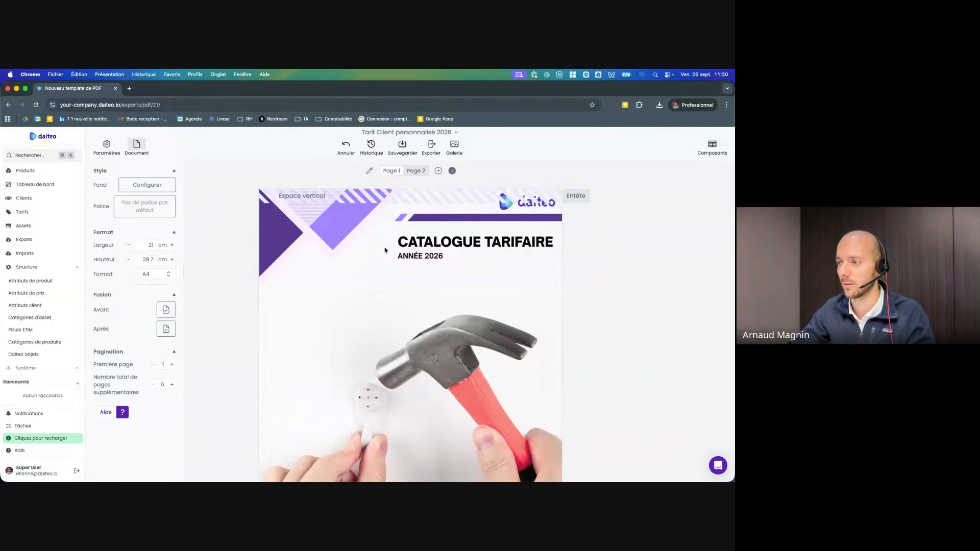
{"action": "scroll", "coordinate": [357, 259], "scroll_direction": "down", "scroll_amount": 1}
{"action": "scroll", "coordinate": [358, 260], "scroll_direction": "up", "scroll_amount": 1}
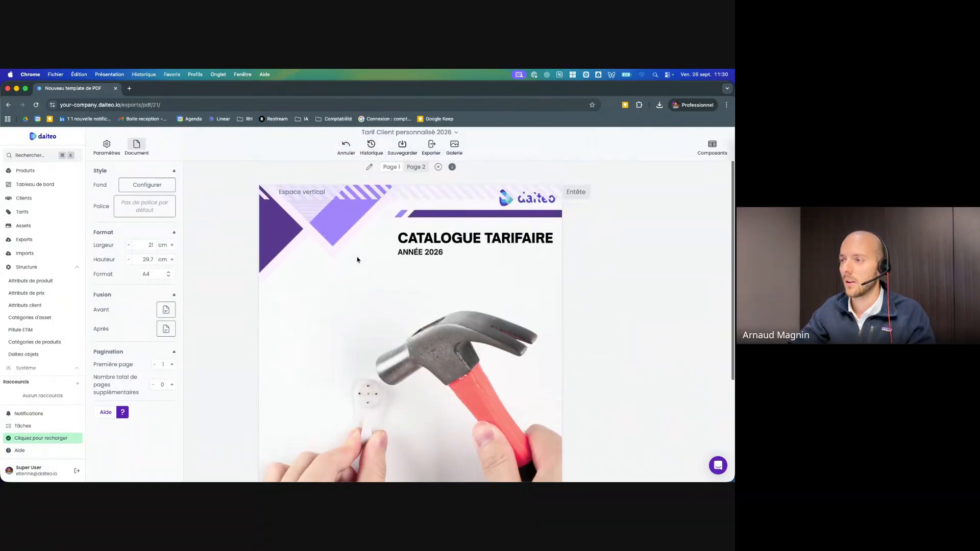
{"action": "scroll", "coordinate": [355, 262], "scroll_direction": "down", "scroll_amount": 1}
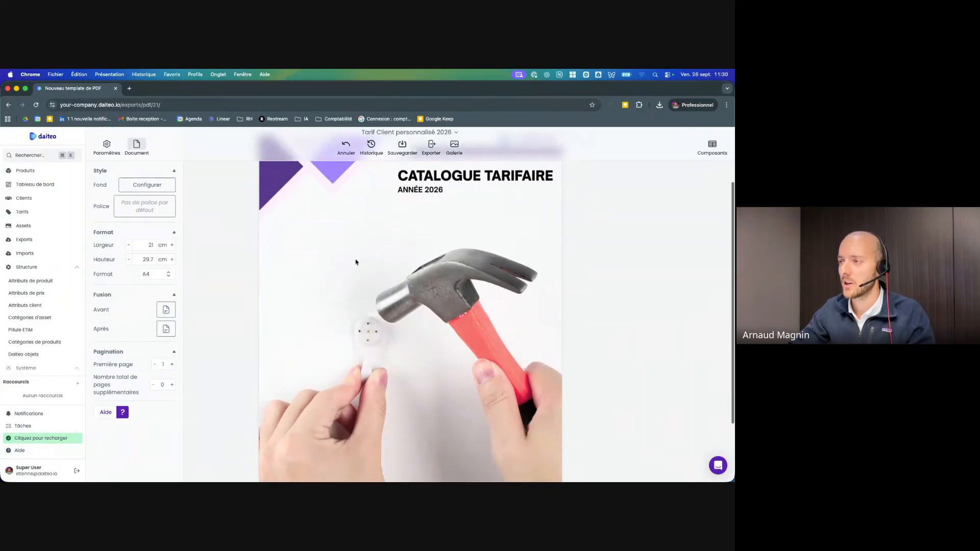
{"action": "scroll", "coordinate": [356, 262], "scroll_direction": "up", "scroll_amount": 1}
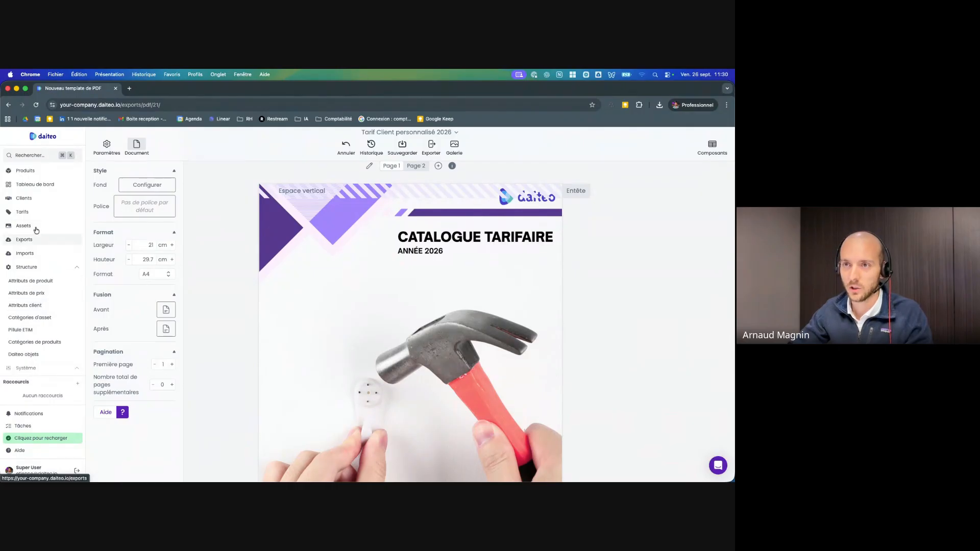
View the REXEL client's Contact Commercial attribute in a separate browser tab, then return to the PDF template
{"action": "right_click", "coordinate": [27, 204]}
{"action": "left_click", "coordinate": [31, 206]}
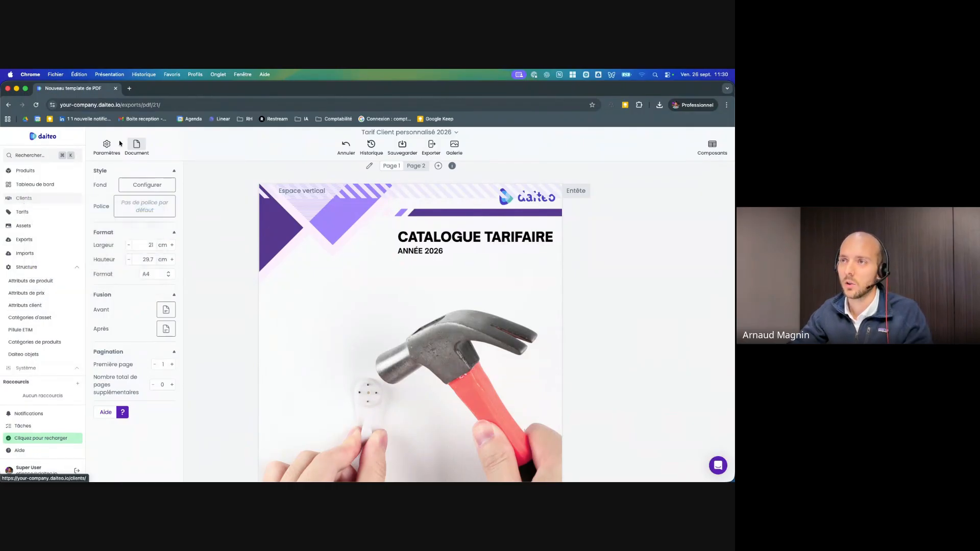
{"action": "left_click", "coordinate": [143, 90]}
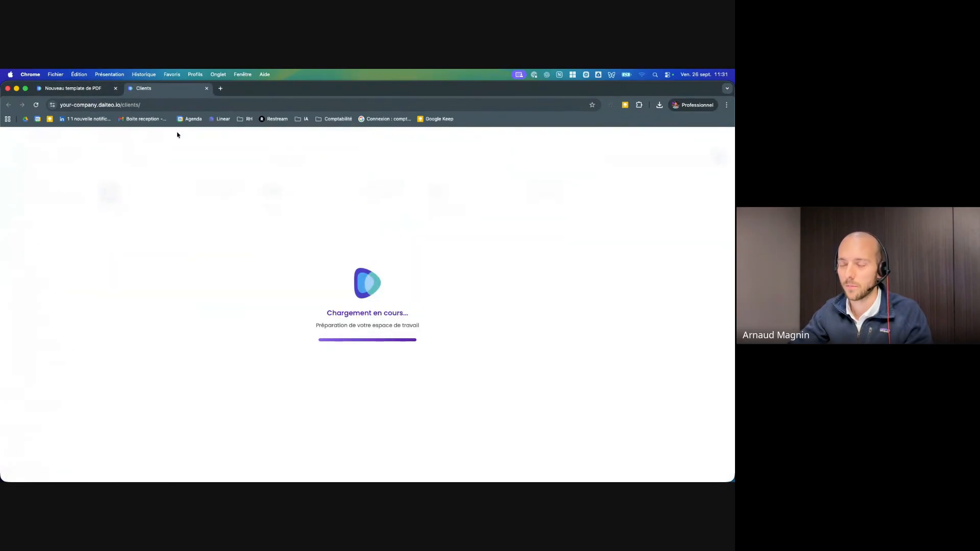
{"action": "left_click", "coordinate": [366, 228]}
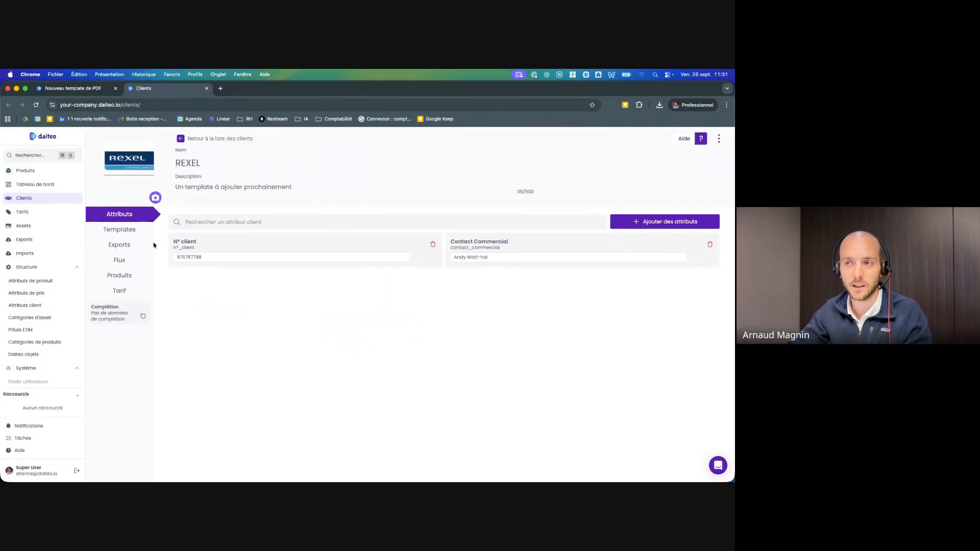
{"action": "double_click", "coordinate": [472, 246]}
{"action": "triple_click", "coordinate": [486, 245]}
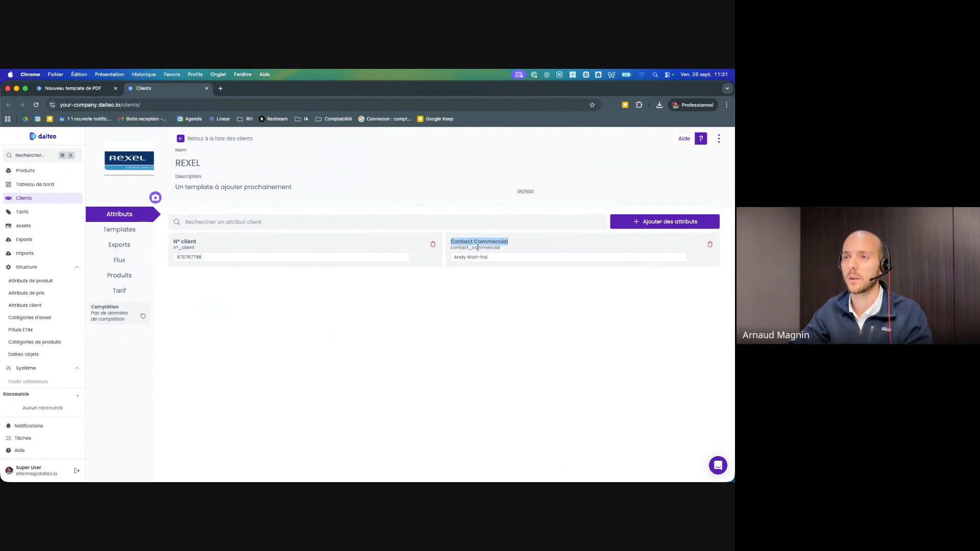
{"action": "left_click", "coordinate": [79, 87]}
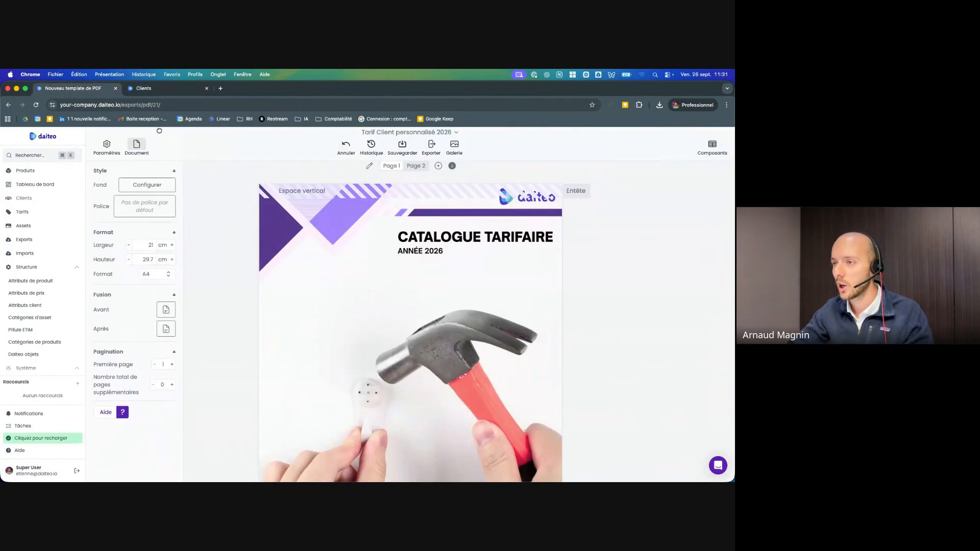
Set the height of the vertical space in page 1's header to 5 cm
{"action": "mouse_move", "coordinate": [526, 196]}
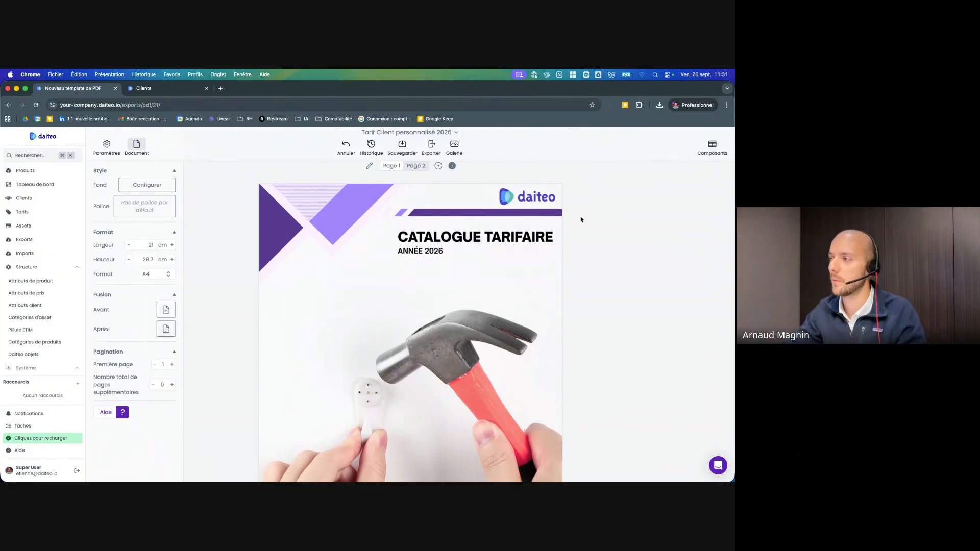
{"action": "left_click", "coordinate": [713, 146]}
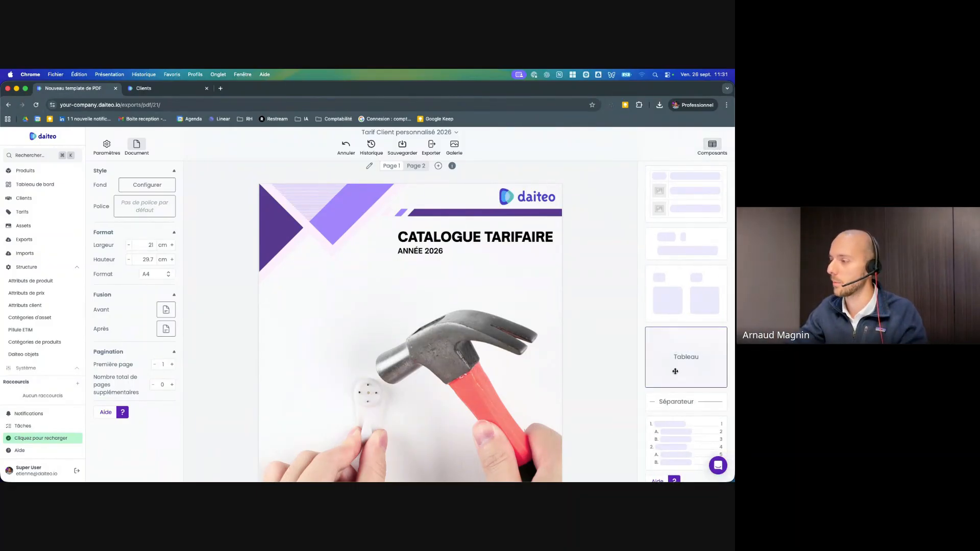
{"action": "left_click_drag", "start_coordinate": [670, 400], "coordinate": [364, 192]}
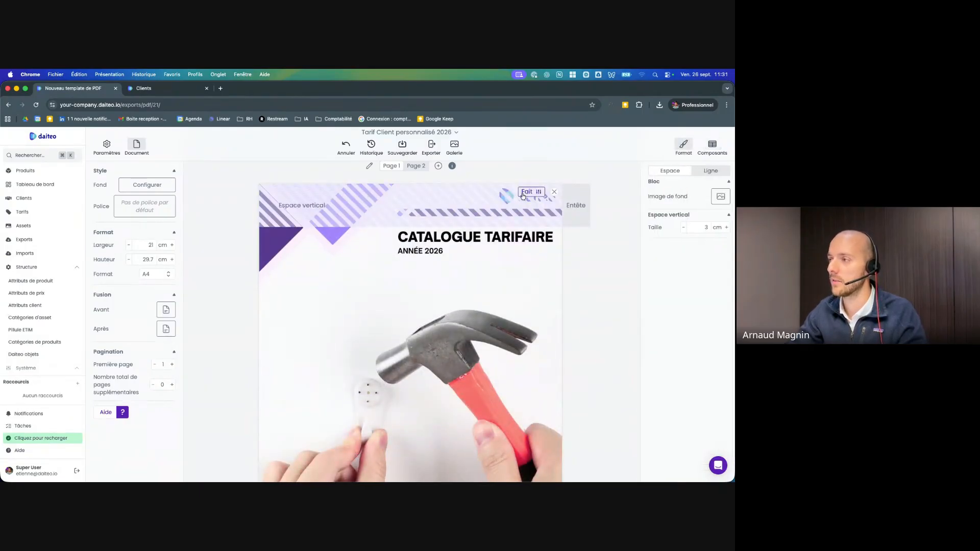
{"action": "left_click", "coordinate": [723, 227]}
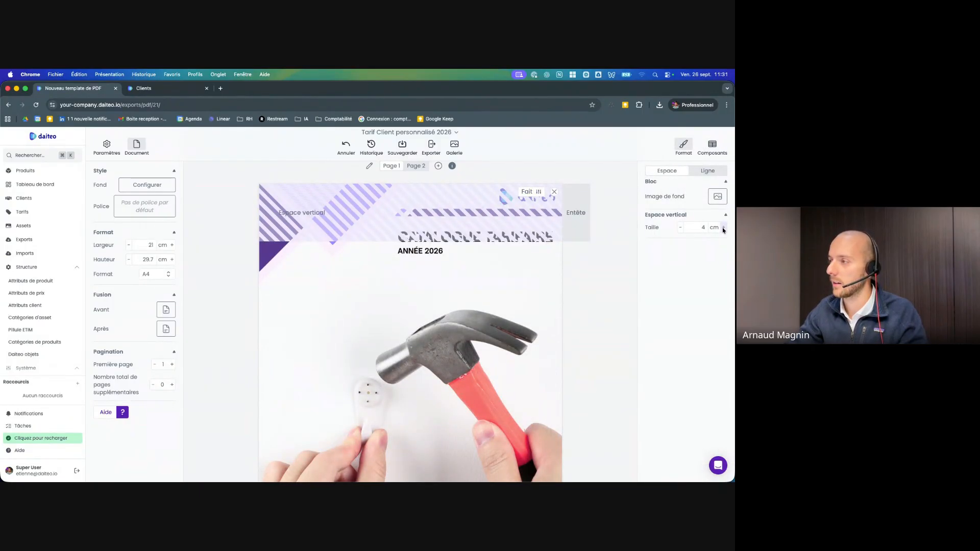
{"action": "left_click", "coordinate": [723, 228]}
{"action": "left_click", "coordinate": [723, 227]}
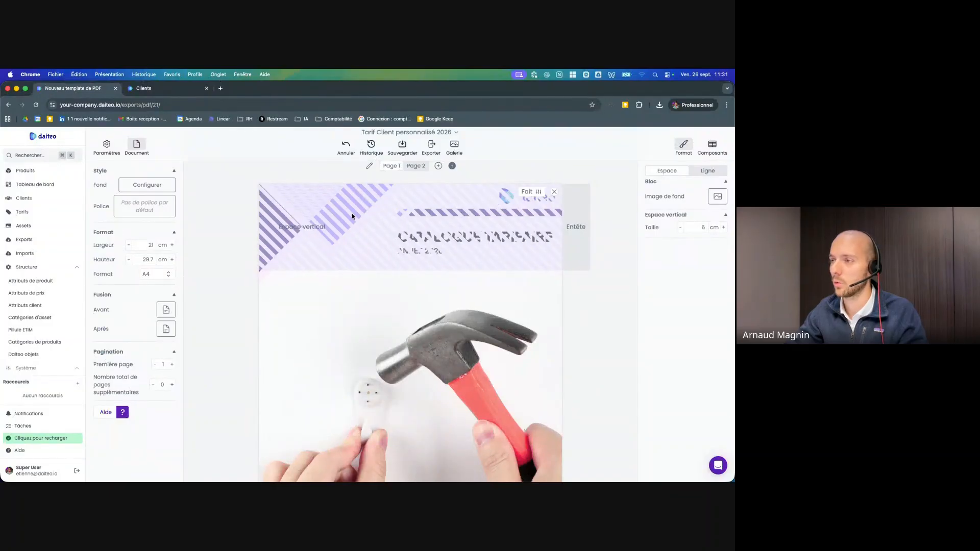
{"action": "left_click", "coordinate": [680, 227]}
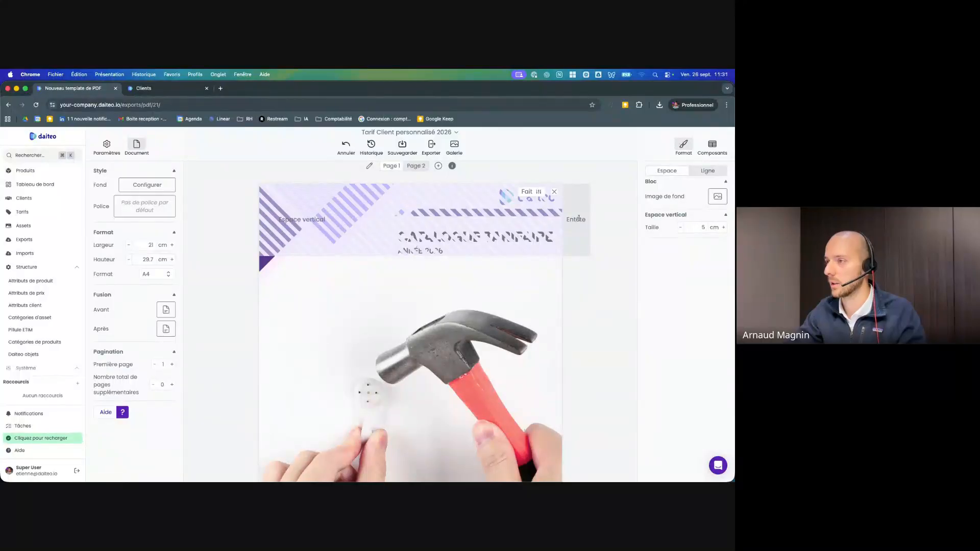
{"action": "left_click", "coordinate": [532, 192]}
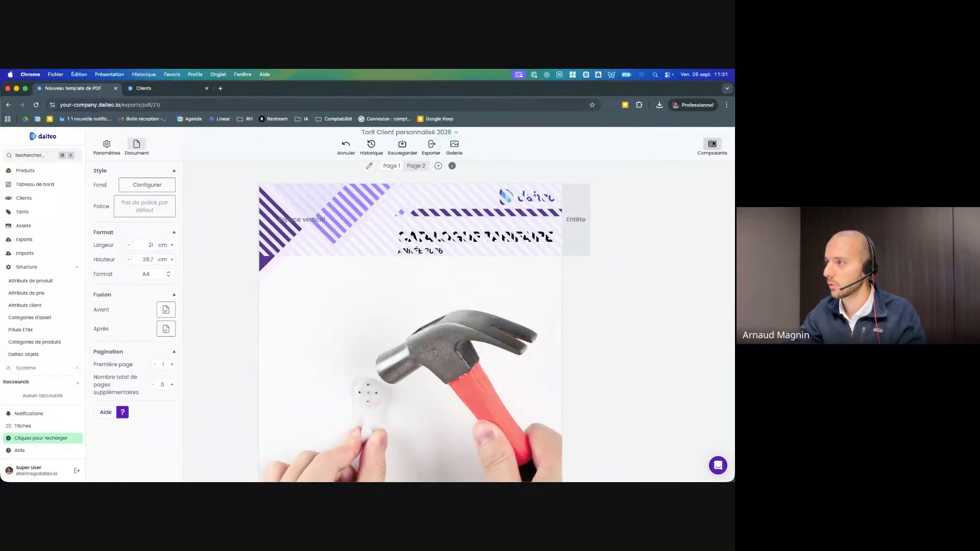
Add a Blocs component below the header on page 1, with one column and a title-only row type
{"action": "left_click", "coordinate": [712, 147]}
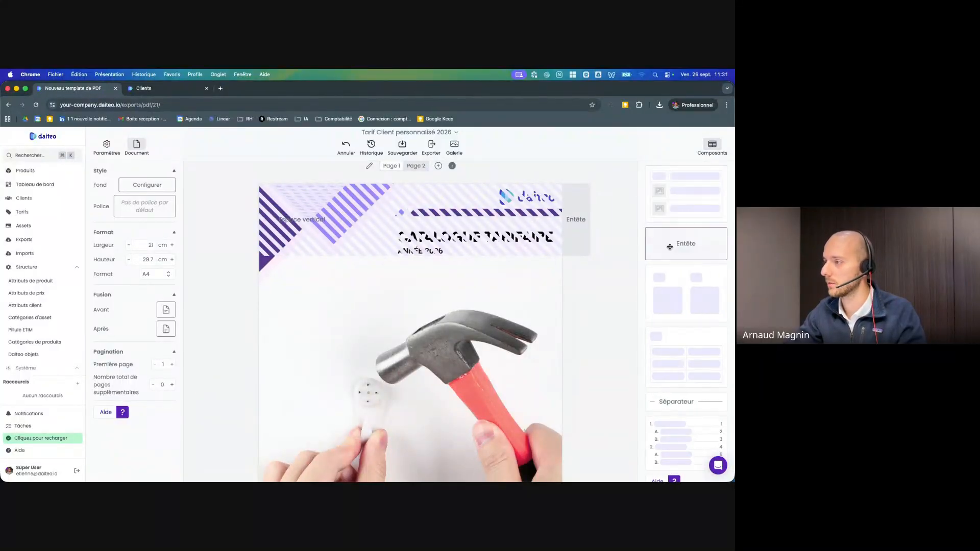
{"action": "left_click_drag", "start_coordinate": [682, 294], "coordinate": [417, 281]}
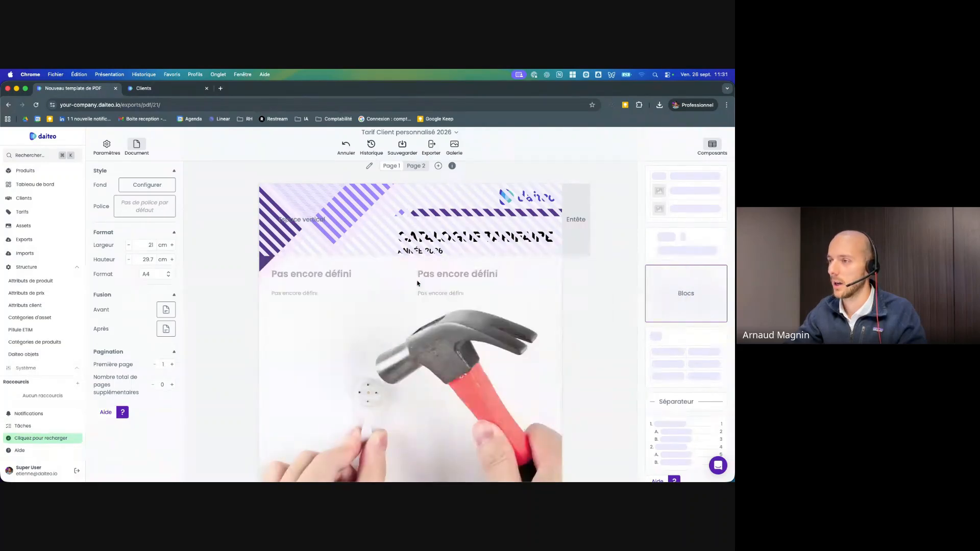
{"action": "left_click", "coordinate": [419, 264]}
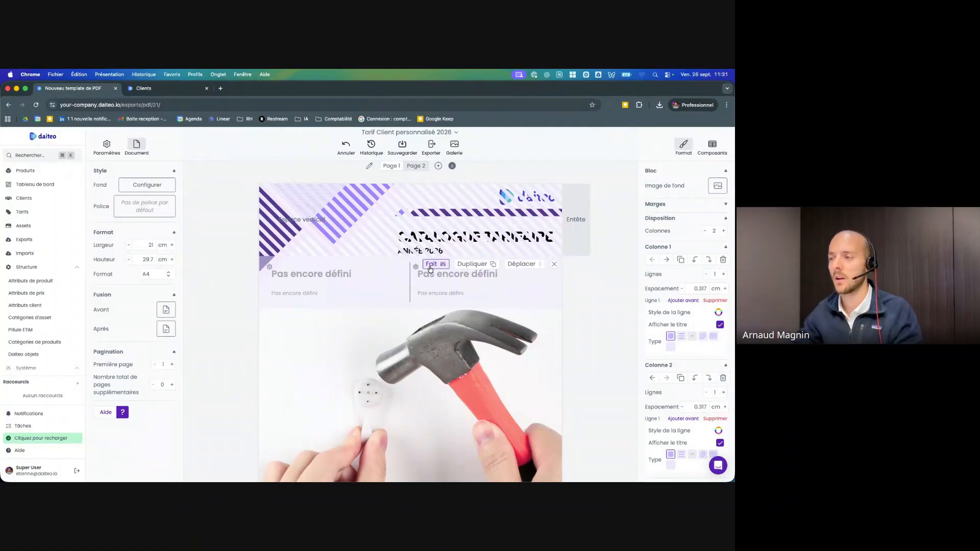
{"action": "left_click", "coordinate": [705, 231]}
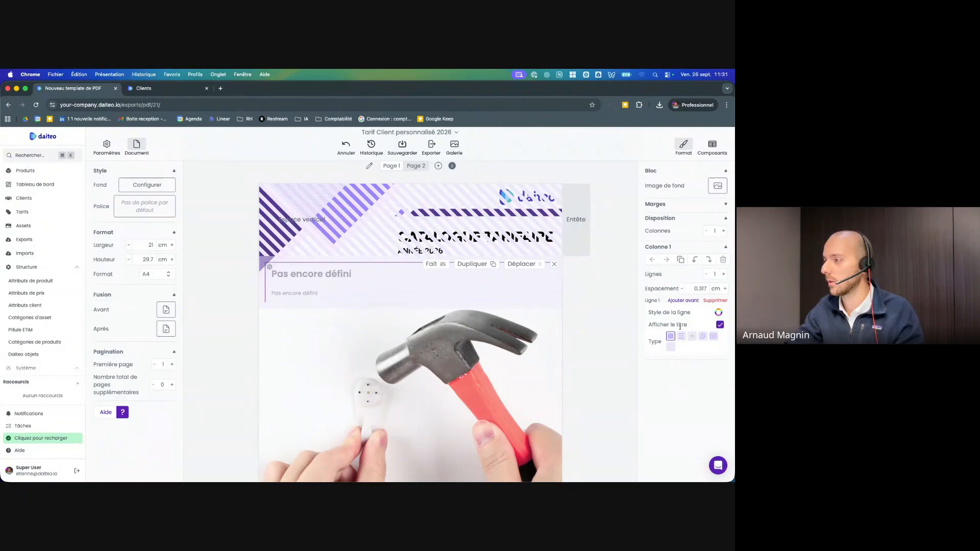
{"action": "left_click", "coordinate": [671, 347]}
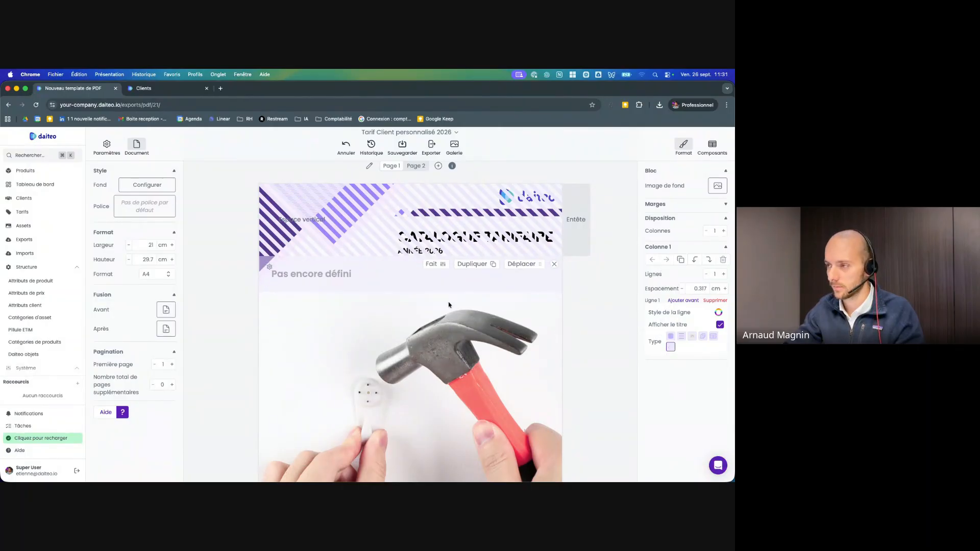
{"action": "left_click", "coordinate": [432, 266]}
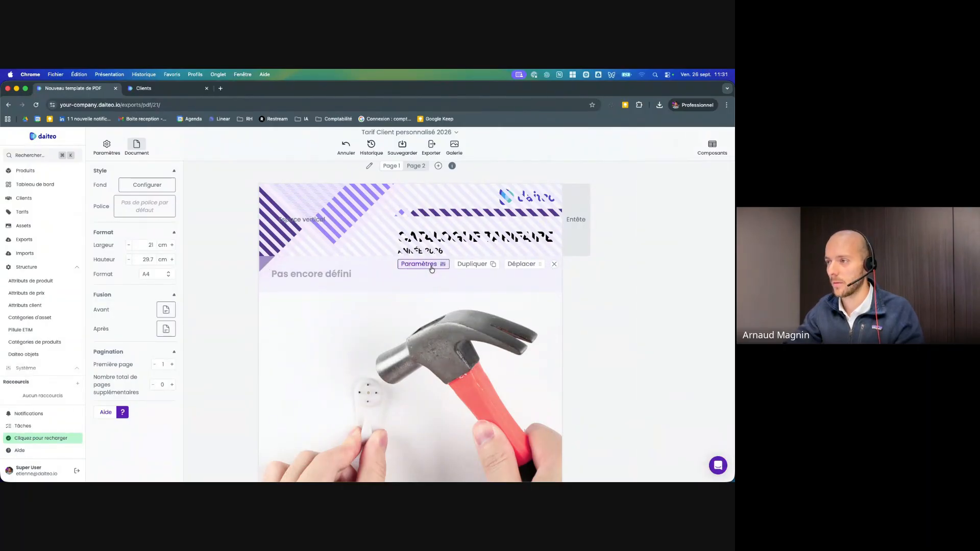
Define the block's title as the free text "Votre contact commercial :" followed by the client attribute Contact Commercial, and save it
{"action": "left_click", "coordinate": [292, 277]}
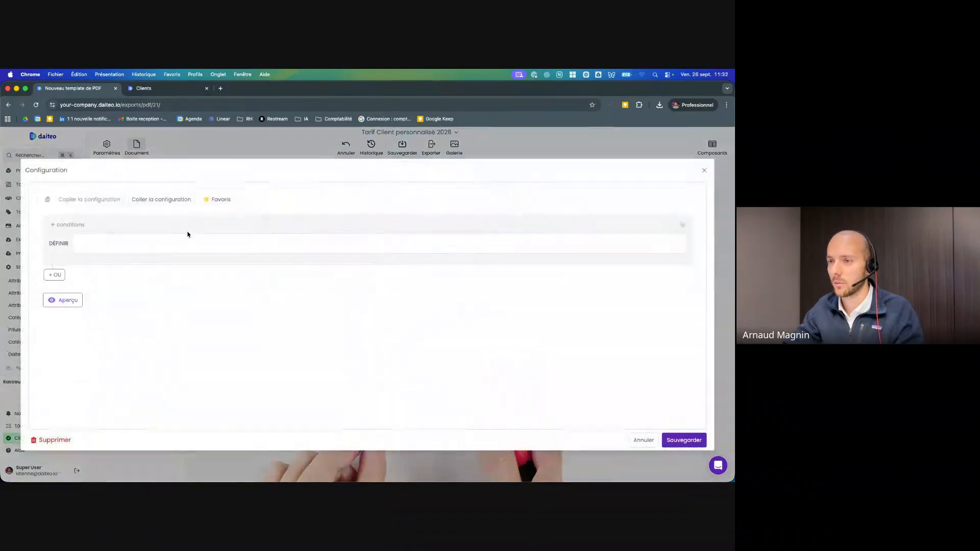
{"action": "left_click", "coordinate": [162, 240]}
{"action": "type", "text": "Votr"}
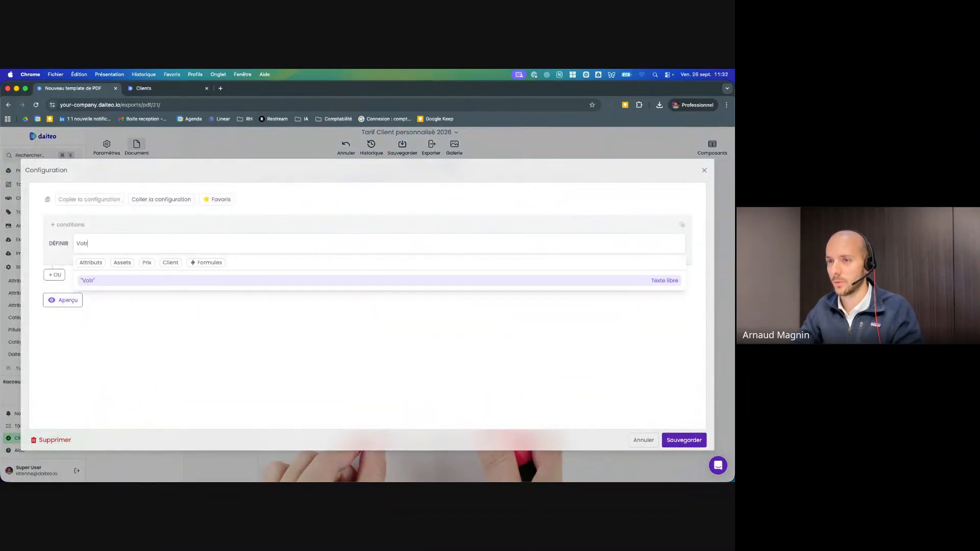
{"action": "type", "text": "e coneact"}
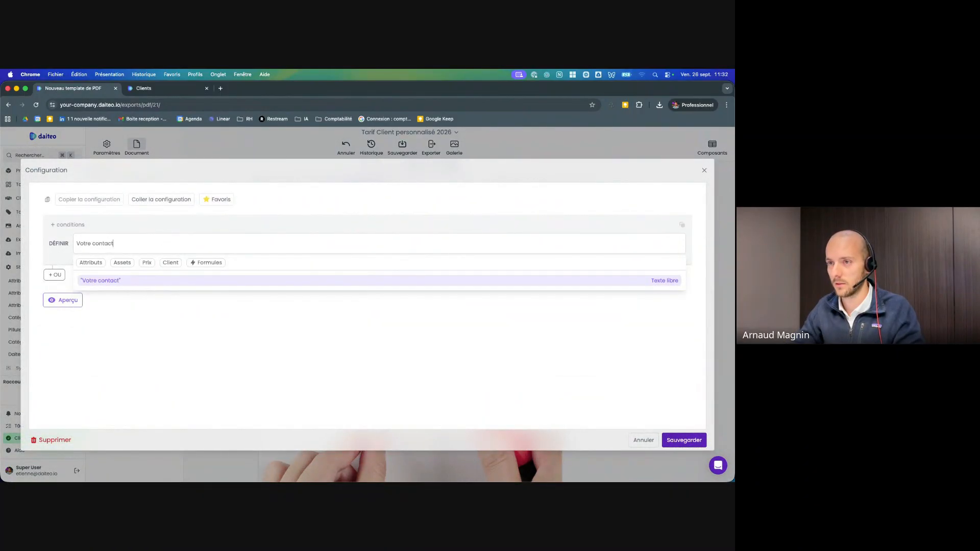
{"action": "type", "text": " commercial :"}
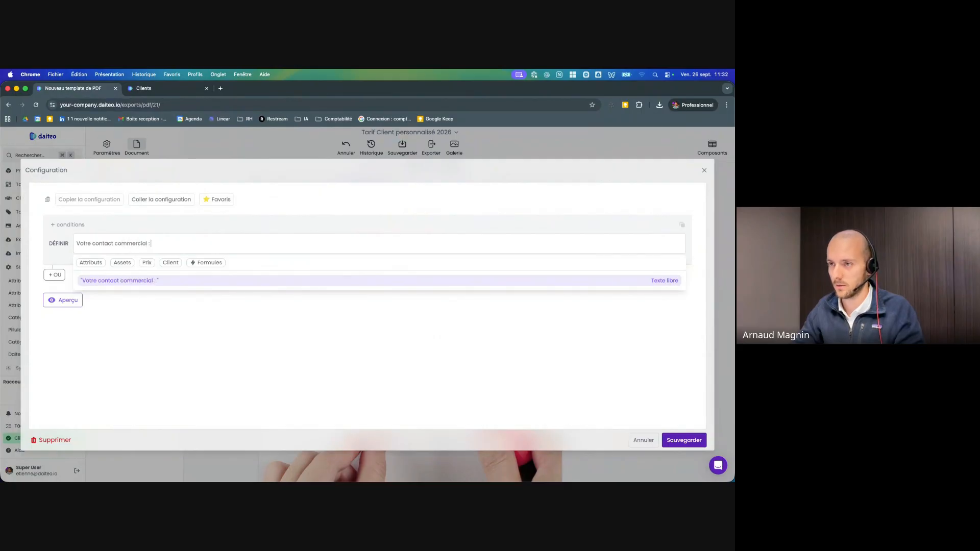
{"action": "left_click", "coordinate": [152, 280]}
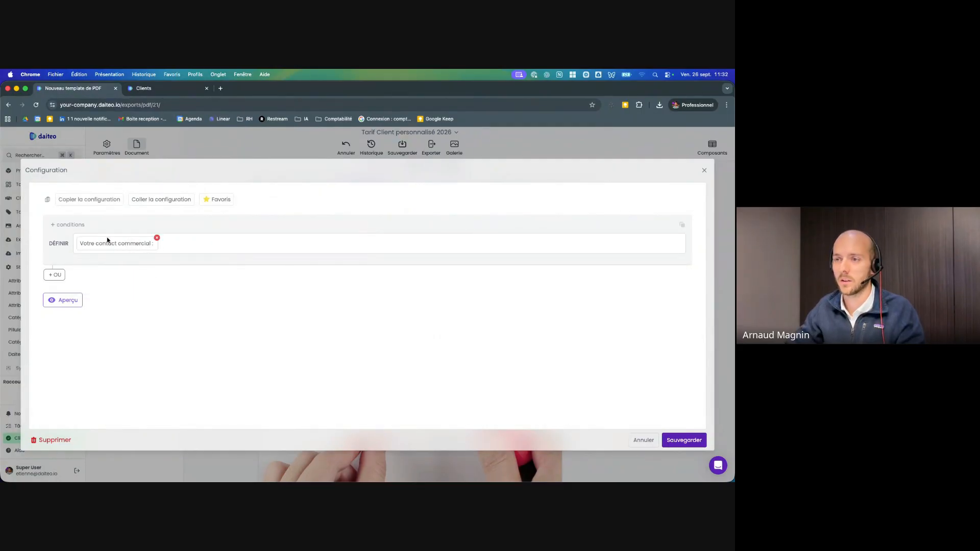
{"action": "left_click", "coordinate": [181, 240]}
{"action": "left_click", "coordinate": [163, 262]}
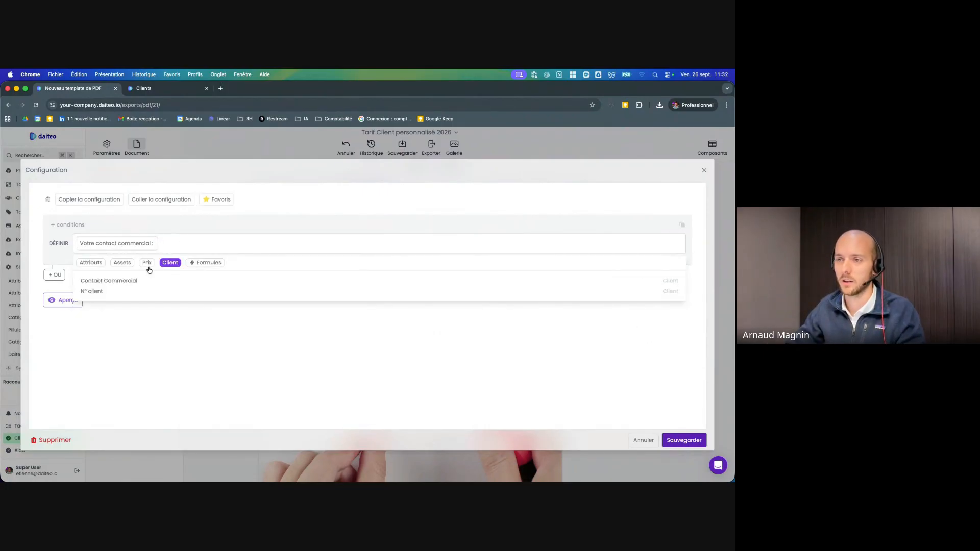
{"action": "left_click", "coordinate": [115, 282]}
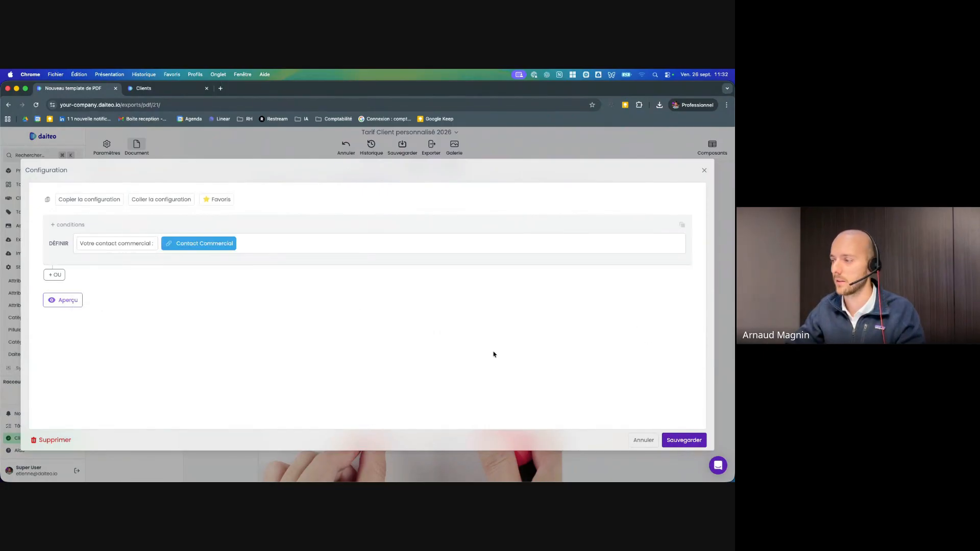
{"action": "left_click", "coordinate": [675, 441]}
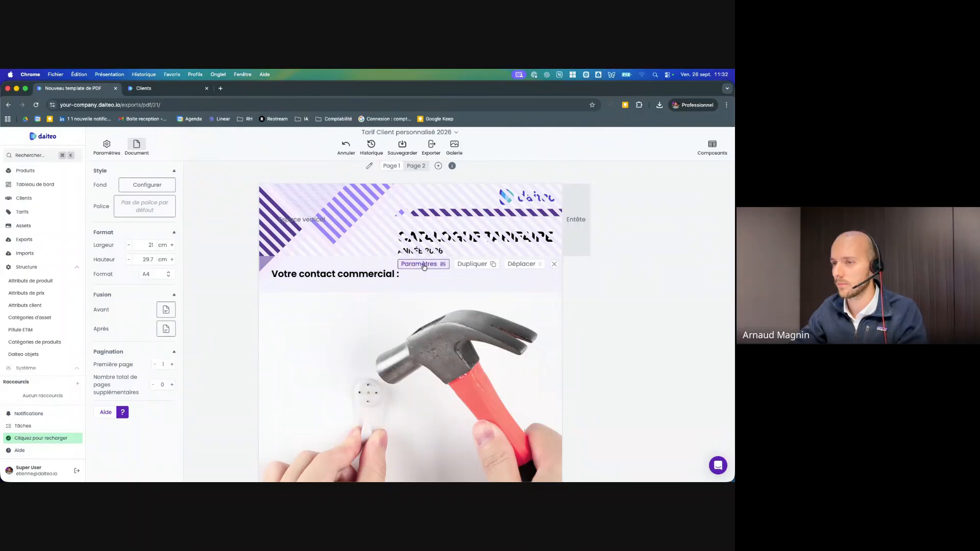
Reduce the size of page 1's commercial contact title to 21 and apply the LEMONMILK-REGULAR font to it
{"action": "left_click", "coordinate": [115, 213]}
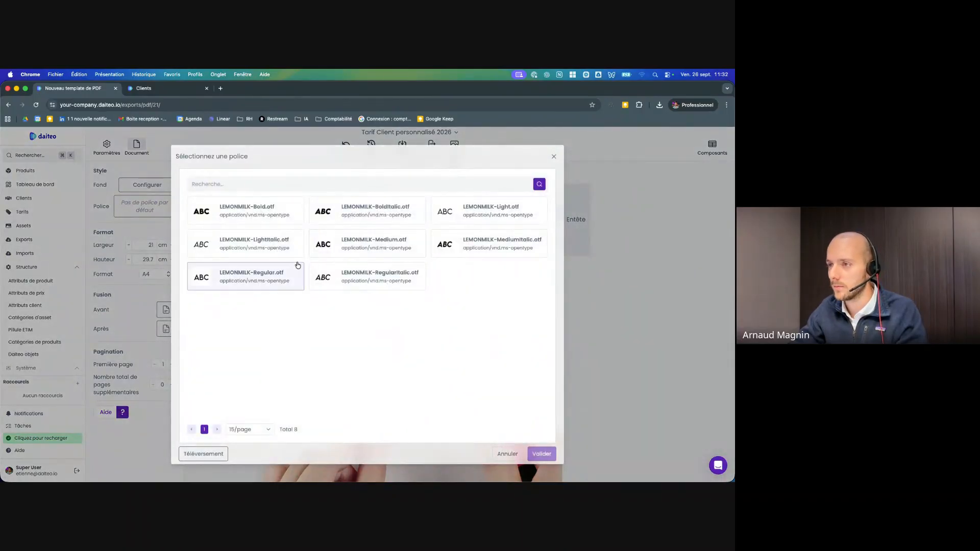
{"action": "left_click", "coordinate": [554, 156]}
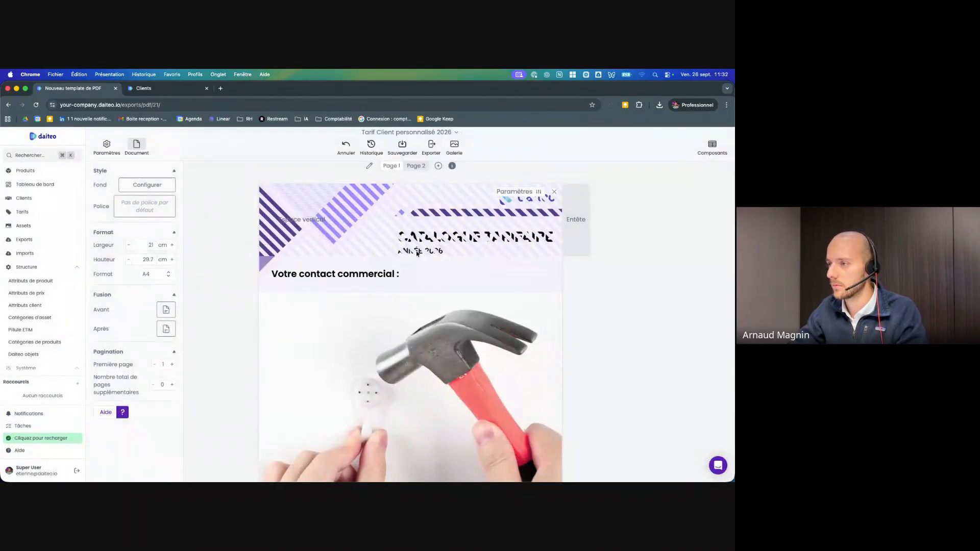
{"action": "left_click", "coordinate": [421, 265]}
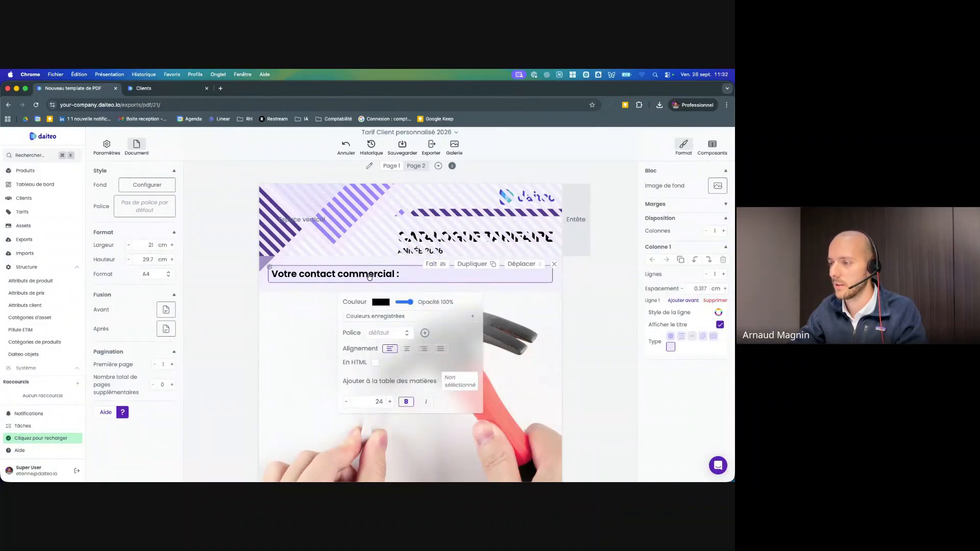
{"action": "left_click", "coordinate": [344, 402]}
{"action": "left_click", "coordinate": [345, 402]}
{"action": "left_click", "coordinate": [344, 402]}
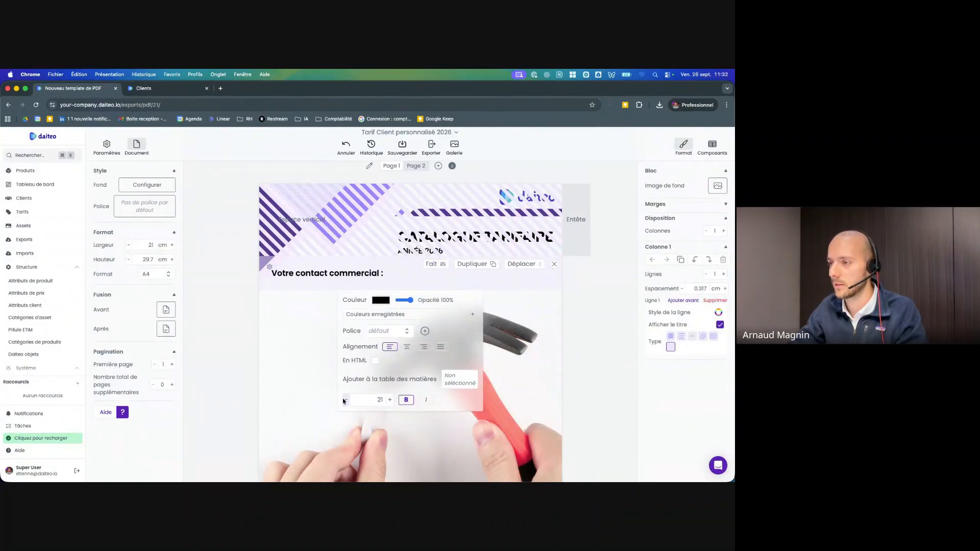
{"action": "left_click", "coordinate": [379, 335]}
{"action": "scroll", "coordinate": [374, 331], "scroll_direction": "down", "scroll_amount": 3}
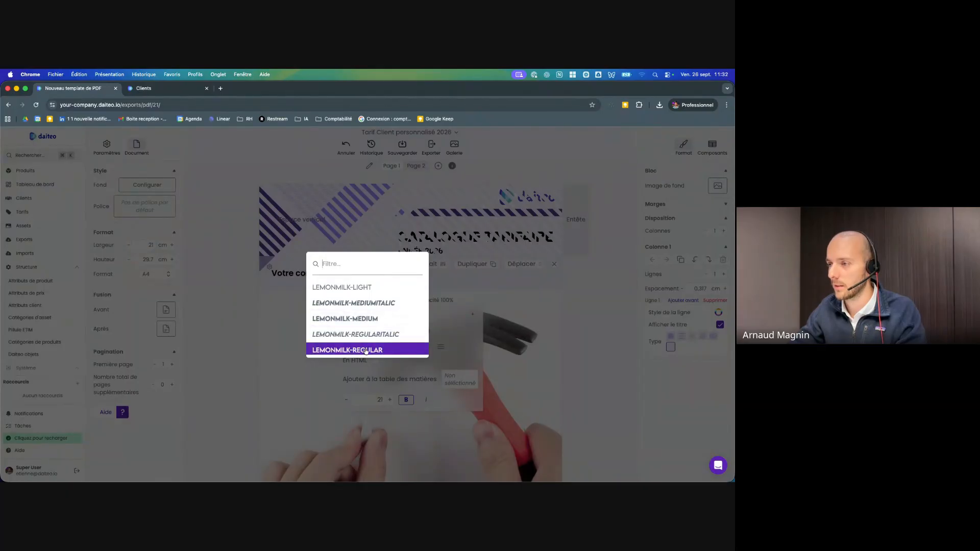
{"action": "left_click", "coordinate": [366, 351]}
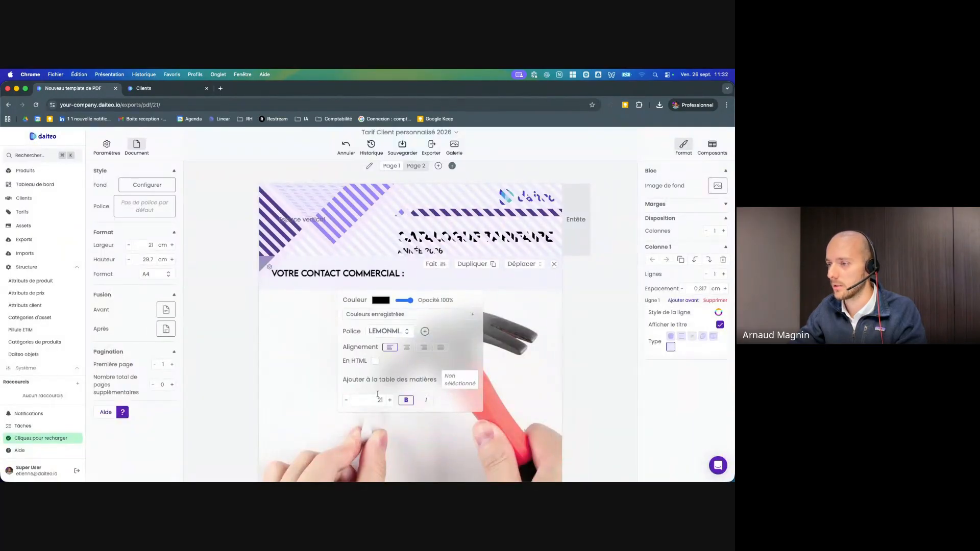
Set the text size of the commercial contact title to 14 and finish editing its block
{"action": "left_click", "coordinate": [346, 401]}
{"action": "left_click", "coordinate": [346, 400]}
{"action": "left_click", "coordinate": [347, 401]}
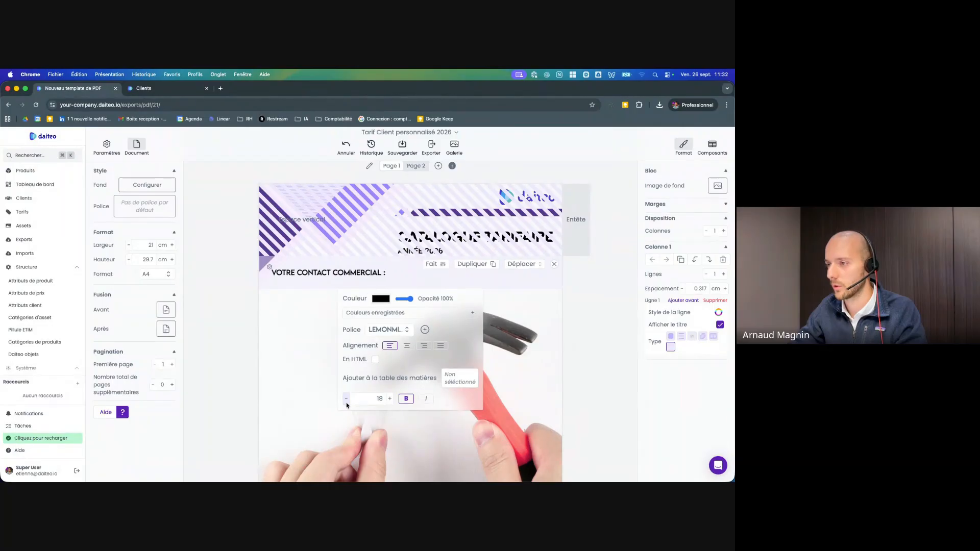
{"action": "left_click", "coordinate": [347, 400]}
{"action": "left_click", "coordinate": [346, 399]}
{"action": "left_click", "coordinate": [346, 398]}
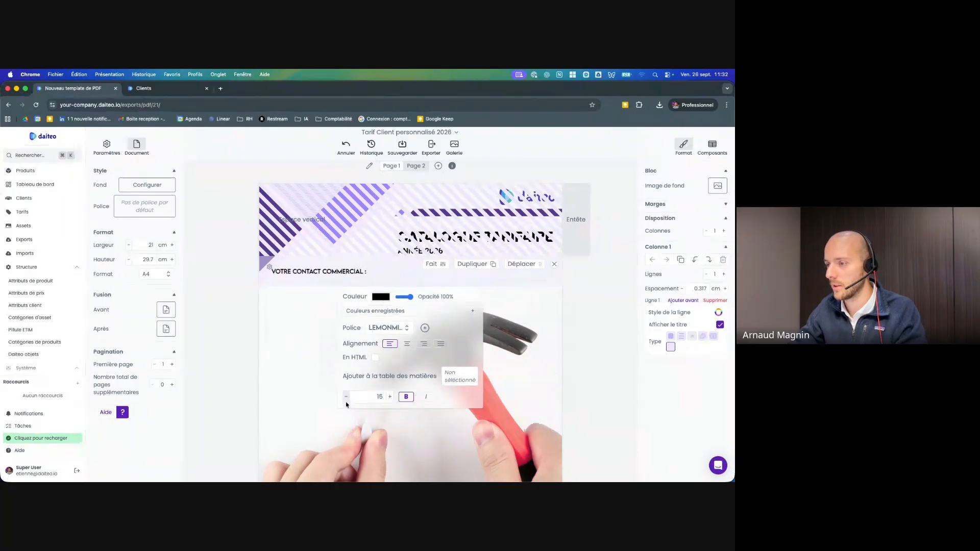
{"action": "left_click", "coordinate": [346, 398]}
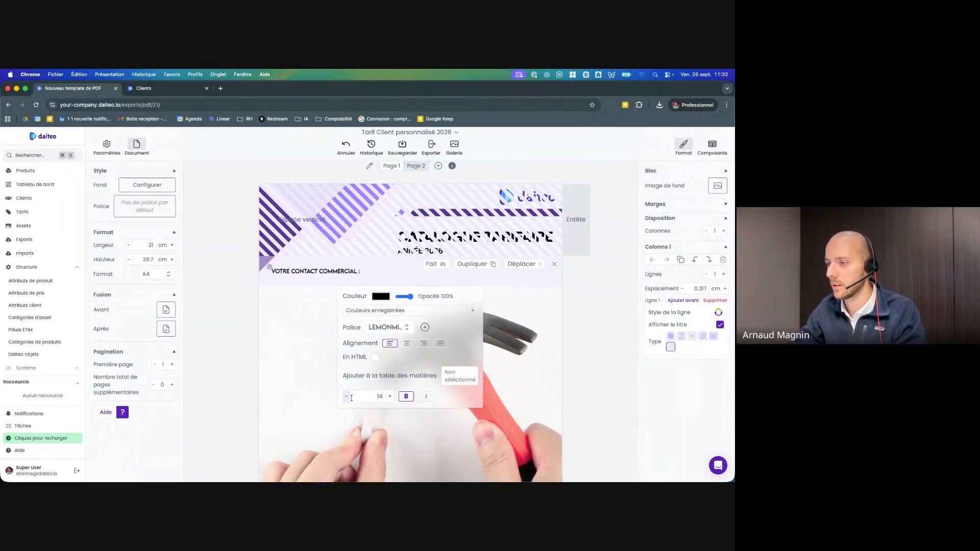
{"action": "left_click", "coordinate": [436, 264]}
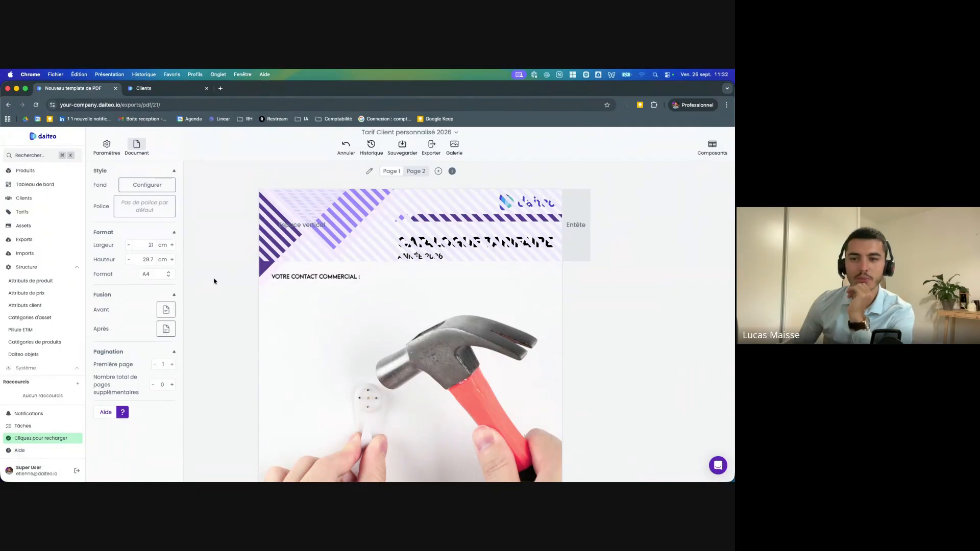
{"action": "scroll", "coordinate": [259, 280], "scroll_direction": "down", "scroll_amount": 5}
{"action": "scroll", "coordinate": [261, 281], "scroll_direction": "up", "scroll_amount": 4}
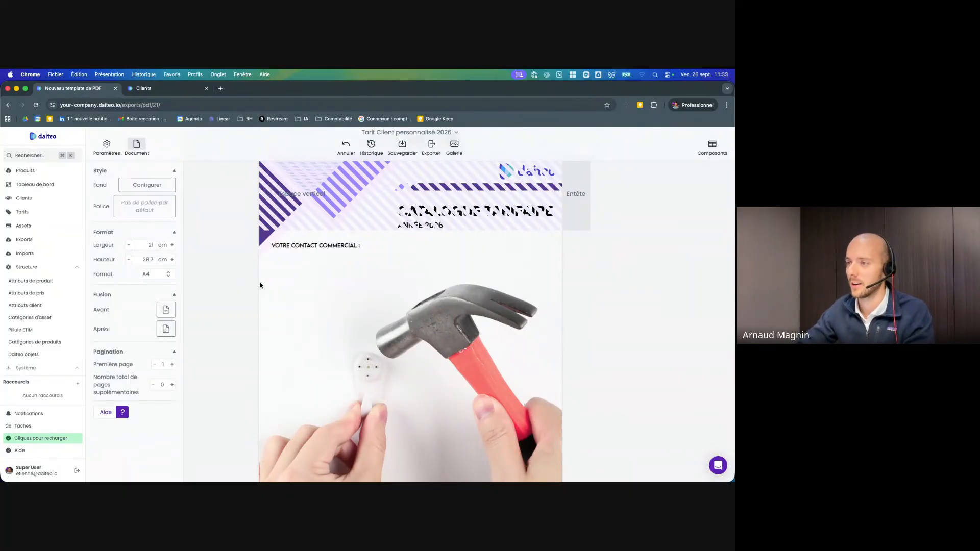
{"action": "scroll", "coordinate": [269, 285], "scroll_direction": "up", "scroll_amount": 1}
{"action": "mouse_move", "coordinate": [292, 264]}
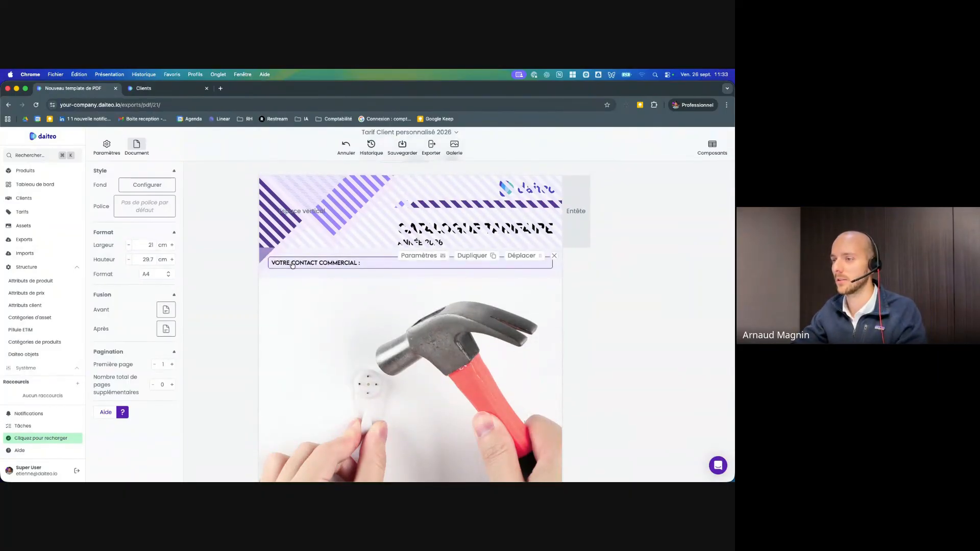
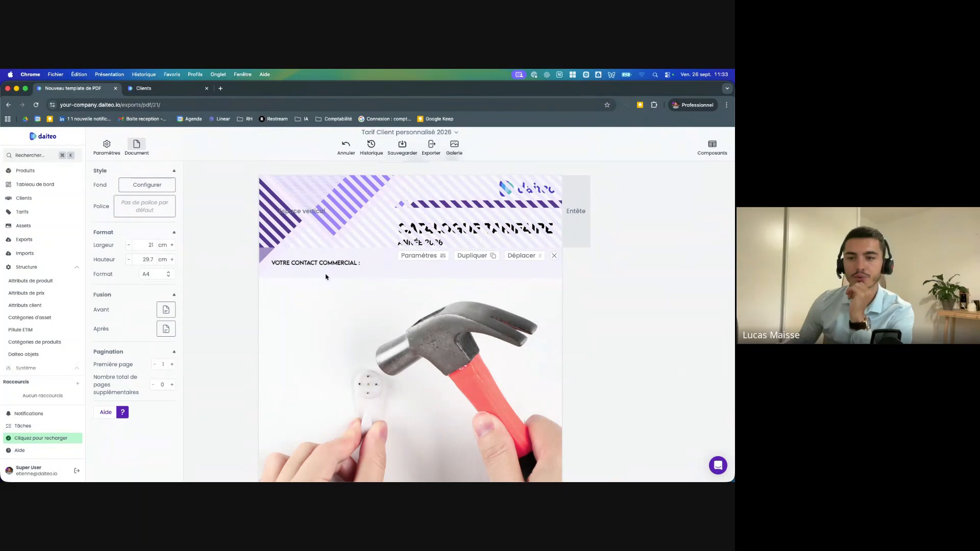
Preview the candidate background images and assign CATALOGUE TARIFAIRE 2026 Sommaire.png as the document background starting at page 2
{"action": "scroll", "coordinate": [325, 276], "scroll_direction": "up", "scroll_amount": 1}
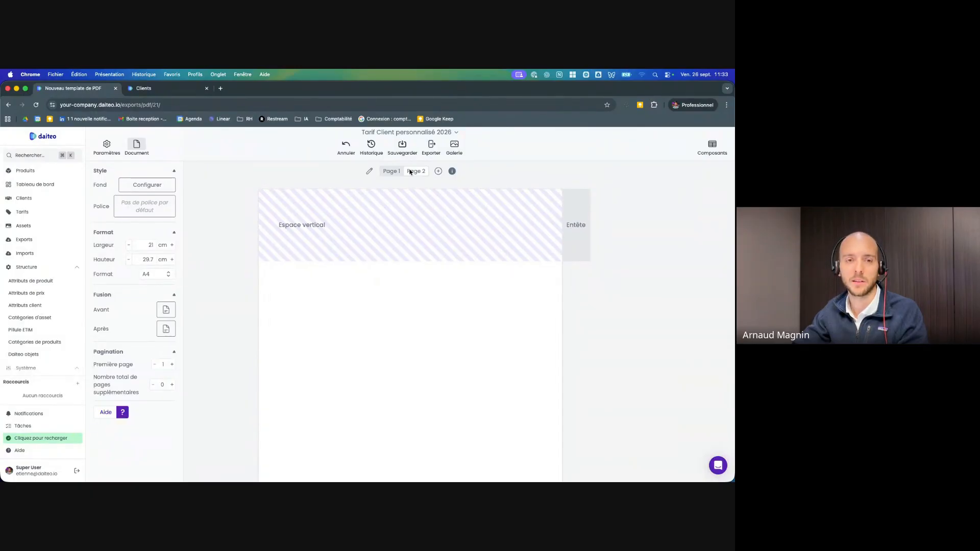
{"action": "left_click", "coordinate": [139, 188]}
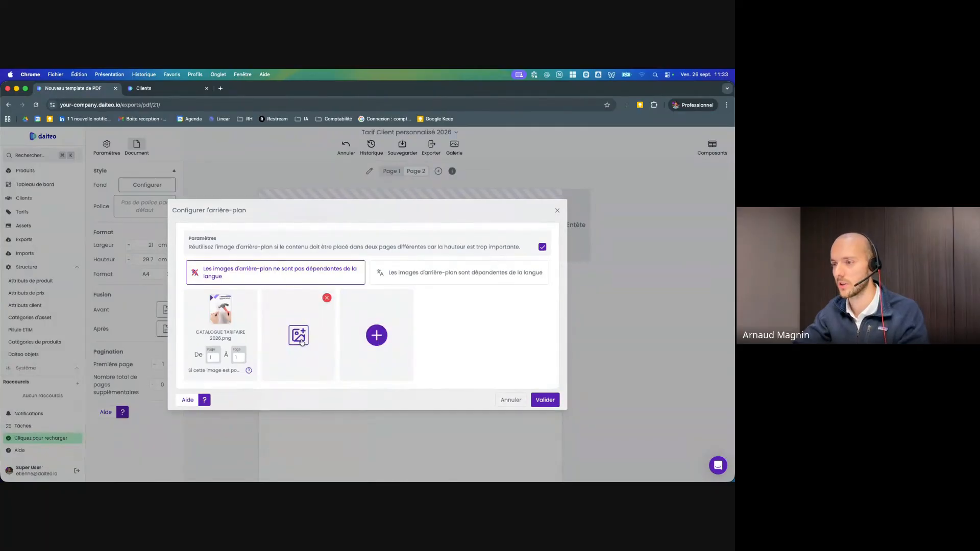
{"action": "left_click", "coordinate": [299, 336]}
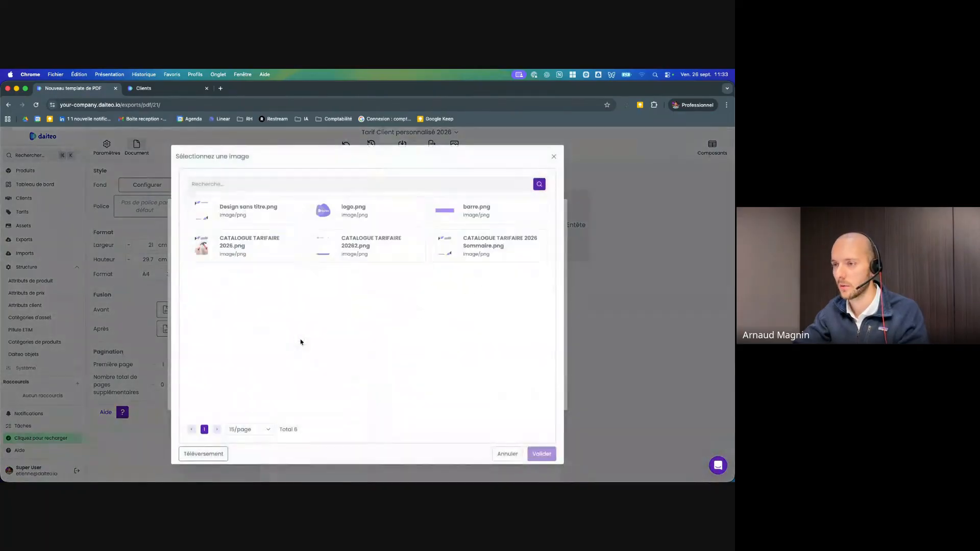
{"action": "left_click", "coordinate": [202, 212]}
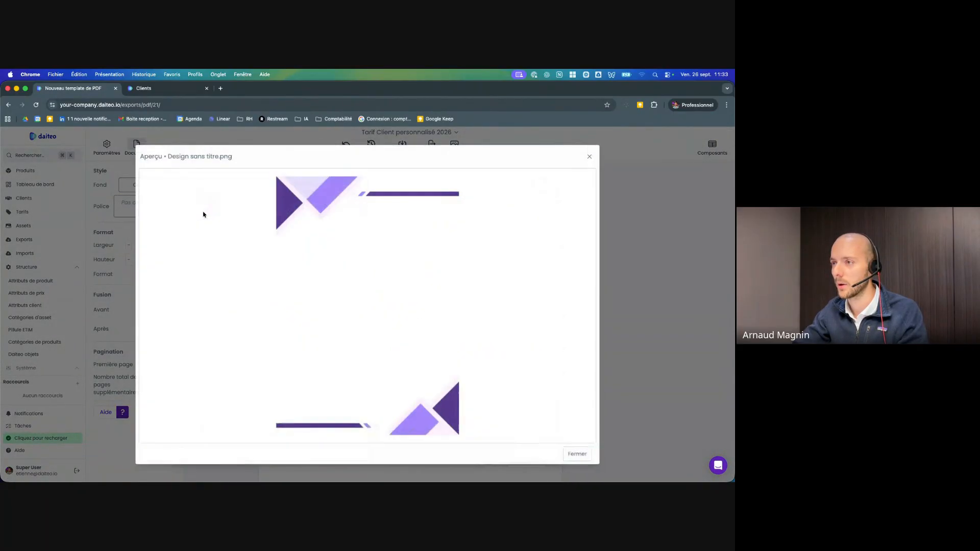
{"action": "left_click", "coordinate": [589, 157]}
{"action": "left_click", "coordinate": [323, 247]}
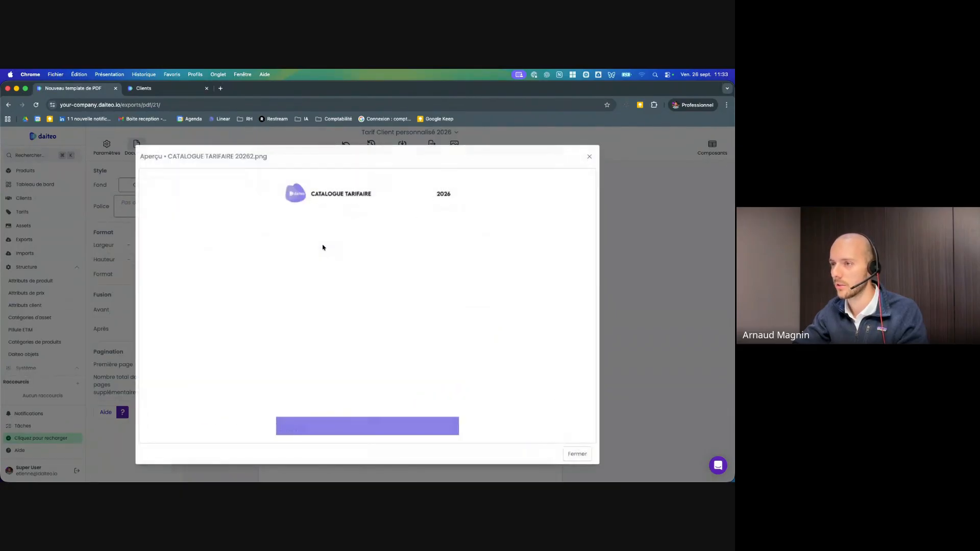
{"action": "left_click", "coordinate": [590, 157]}
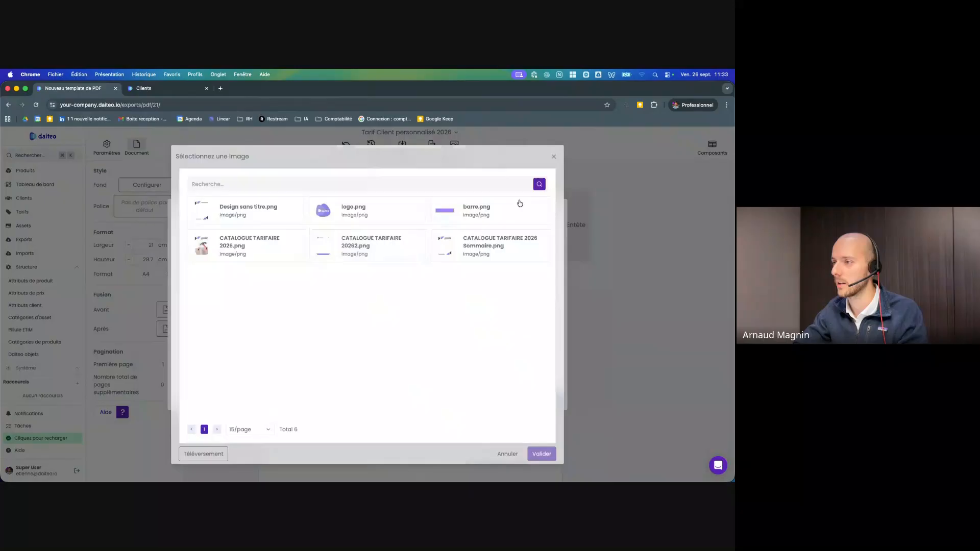
{"action": "left_click", "coordinate": [446, 245]}
{"action": "left_click", "coordinate": [589, 157]}
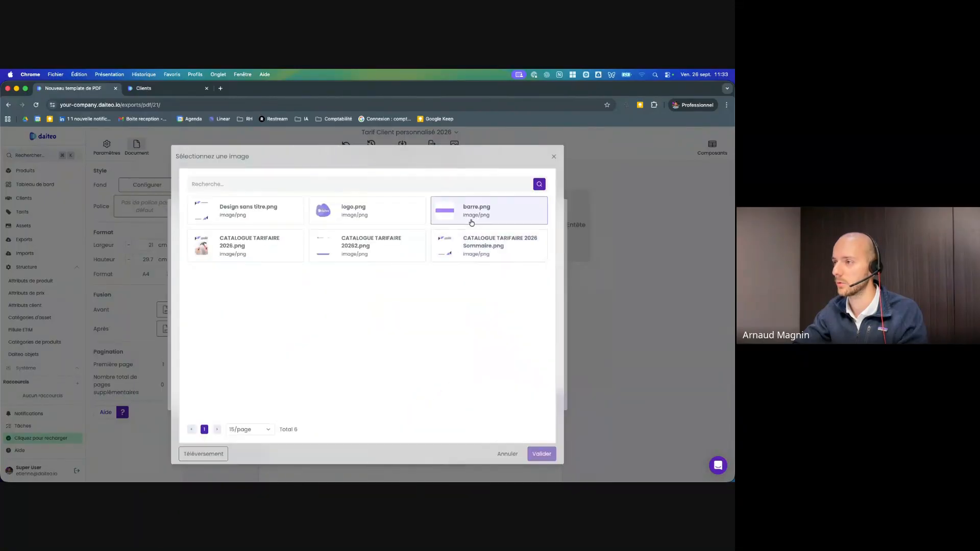
{"action": "left_click", "coordinate": [467, 251]}
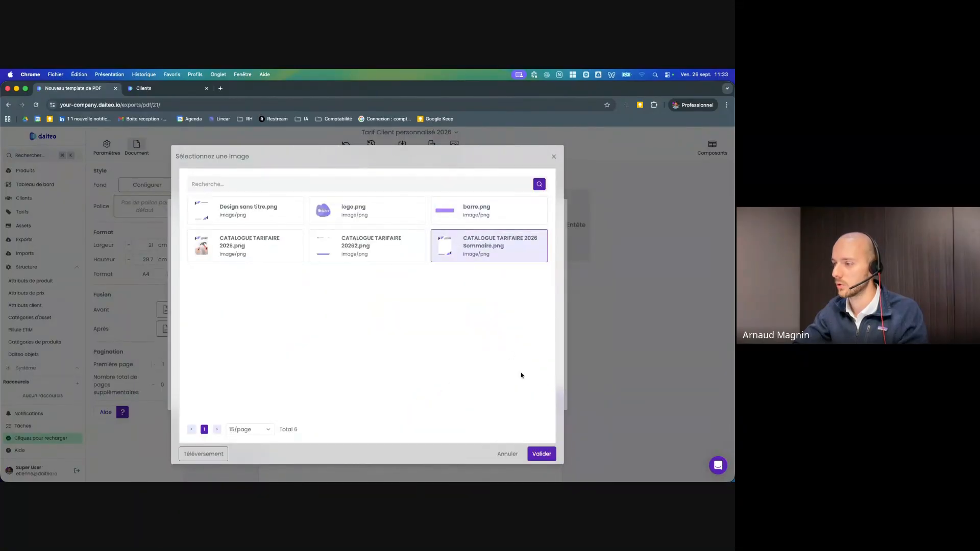
{"action": "left_click", "coordinate": [542, 454]}
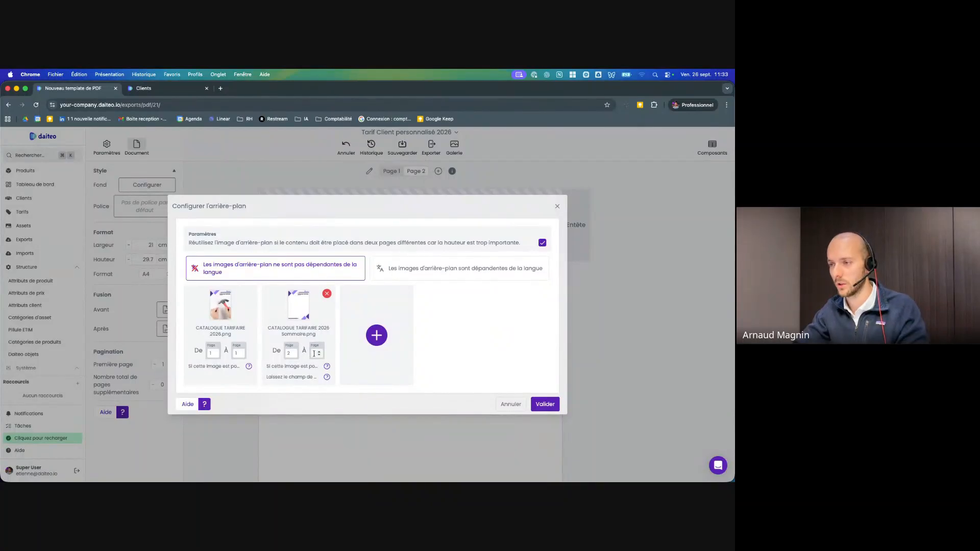
{"action": "left_click", "coordinate": [546, 404]}
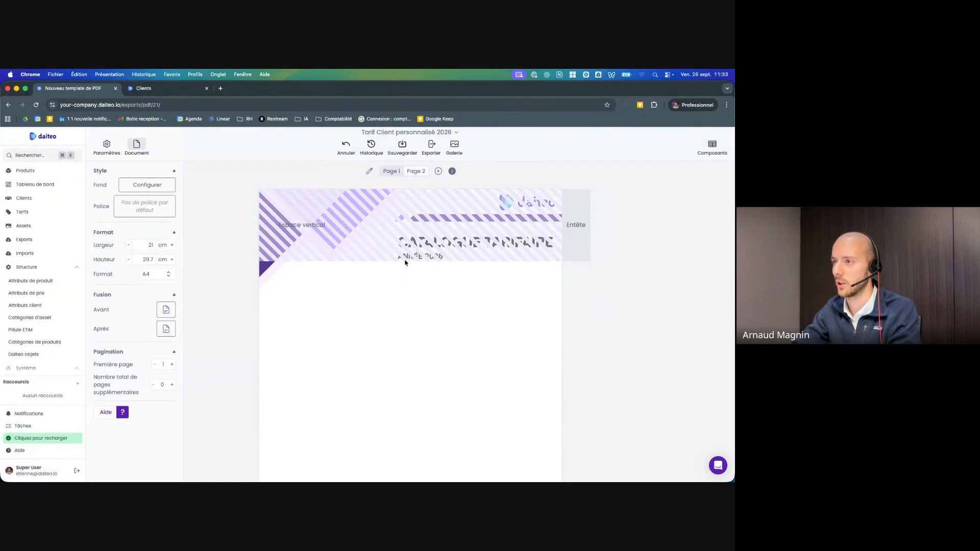
Add a Blocs component below the header on page 2, with one column and a title-only row type
{"action": "left_click", "coordinate": [413, 171]}
{"action": "scroll", "coordinate": [406, 329], "scroll_direction": "down", "scroll_amount": 1}
{"action": "scroll", "coordinate": [405, 329], "scroll_direction": "down", "scroll_amount": 2}
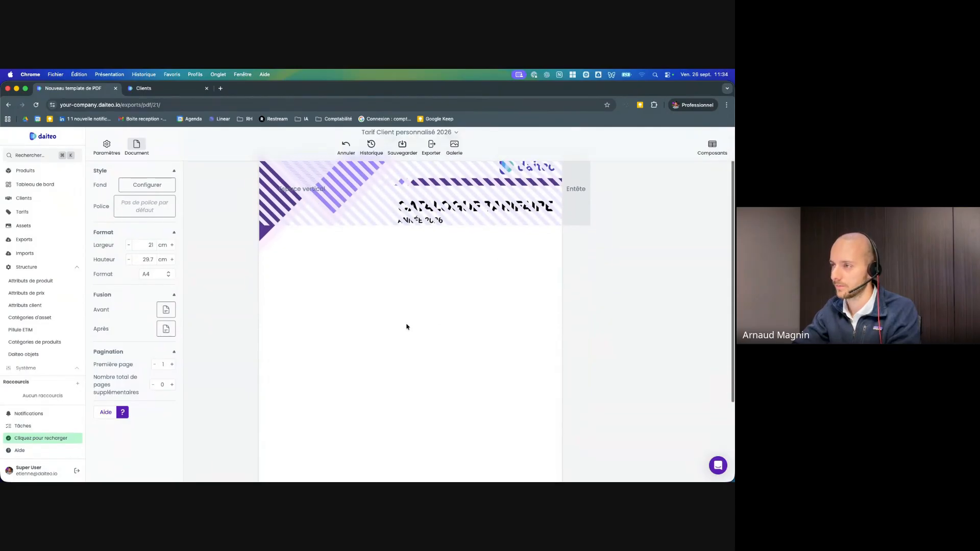
{"action": "left_click", "coordinate": [712, 147]}
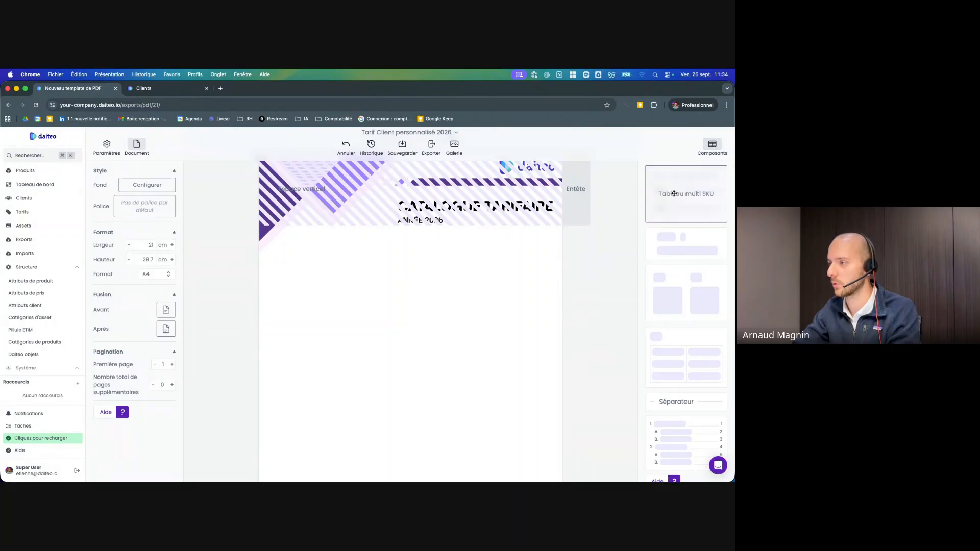
{"action": "left_click_drag", "start_coordinate": [673, 200], "coordinate": [491, 278]}
{"action": "left_click", "coordinate": [422, 234]}
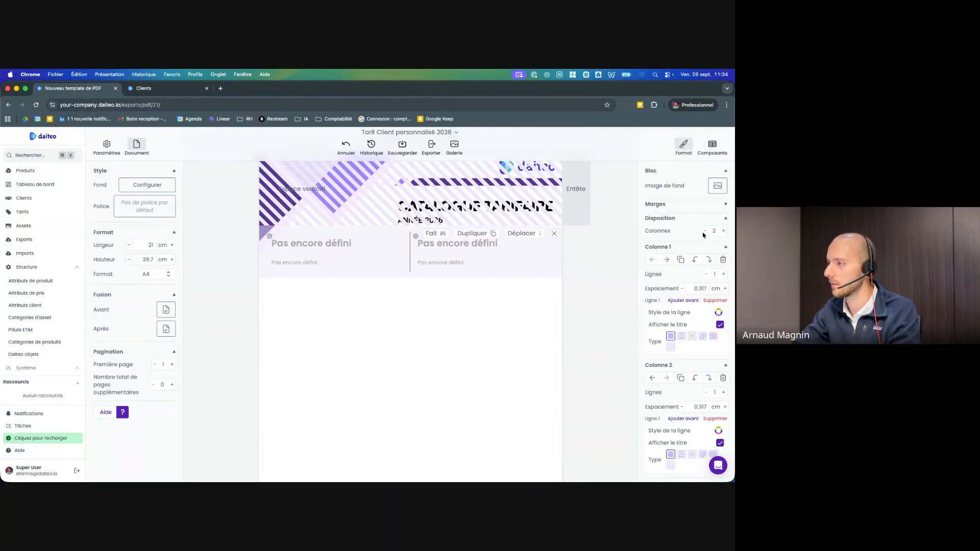
{"action": "left_click", "coordinate": [707, 231]}
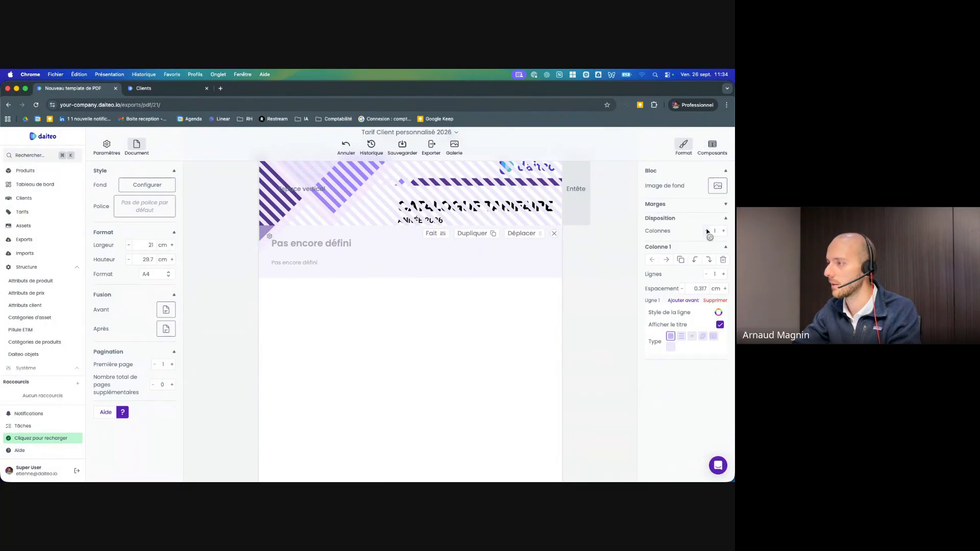
{"action": "left_click", "coordinate": [670, 348]}
{"action": "left_click", "coordinate": [433, 233]}
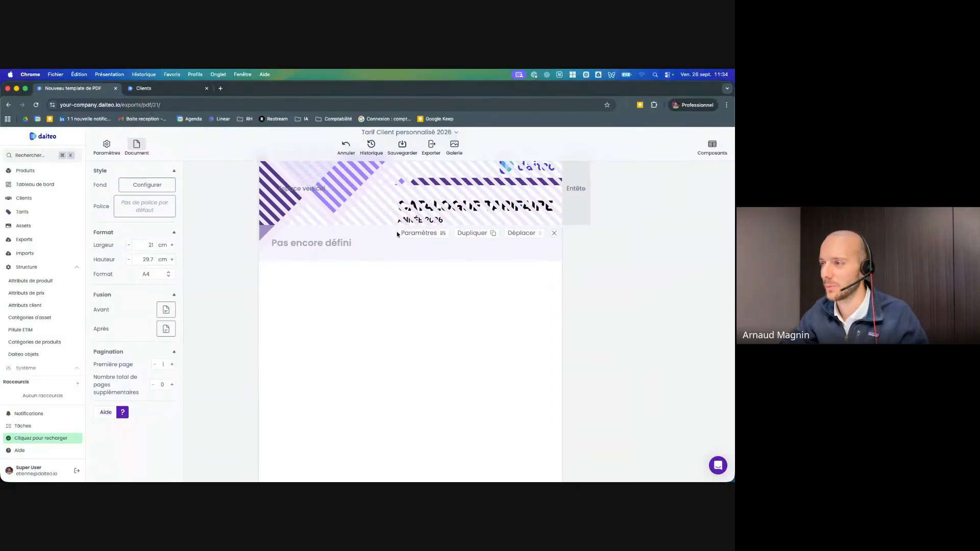
{"action": "left_click", "coordinate": [418, 233]}
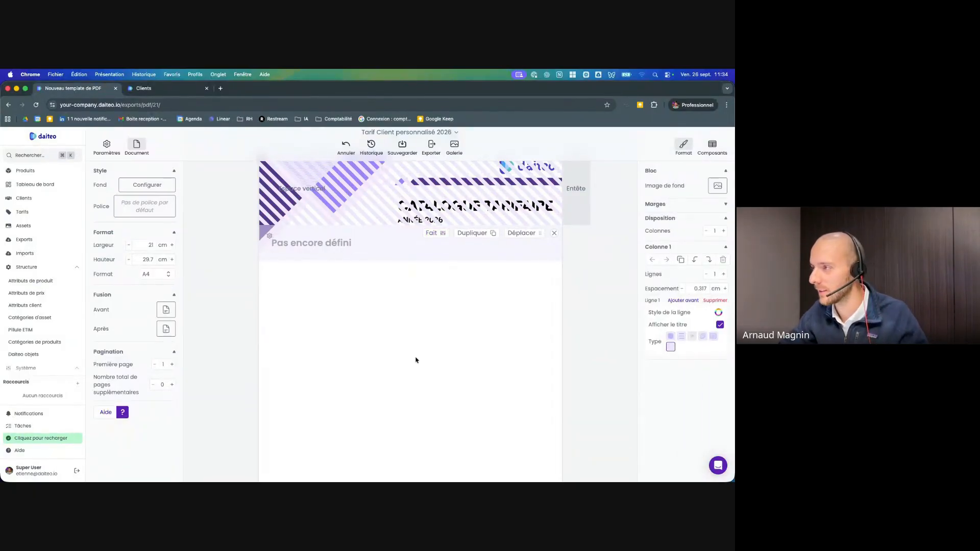
{"action": "left_click", "coordinate": [431, 233]}
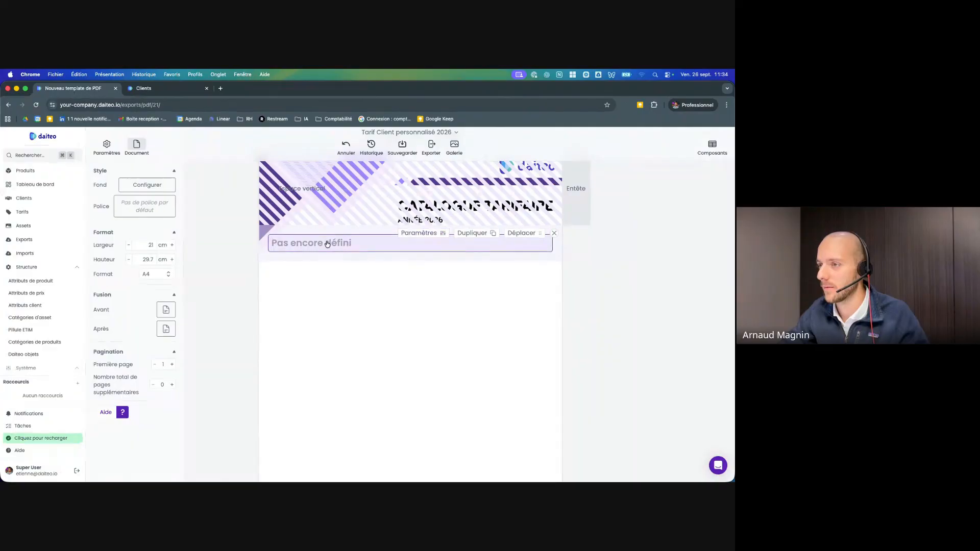
Define the title of page 2's block as the free text "Sommaire :" and save the configuration
{"action": "left_click", "coordinate": [301, 246]}
{"action": "left_click", "coordinate": [283, 246]}
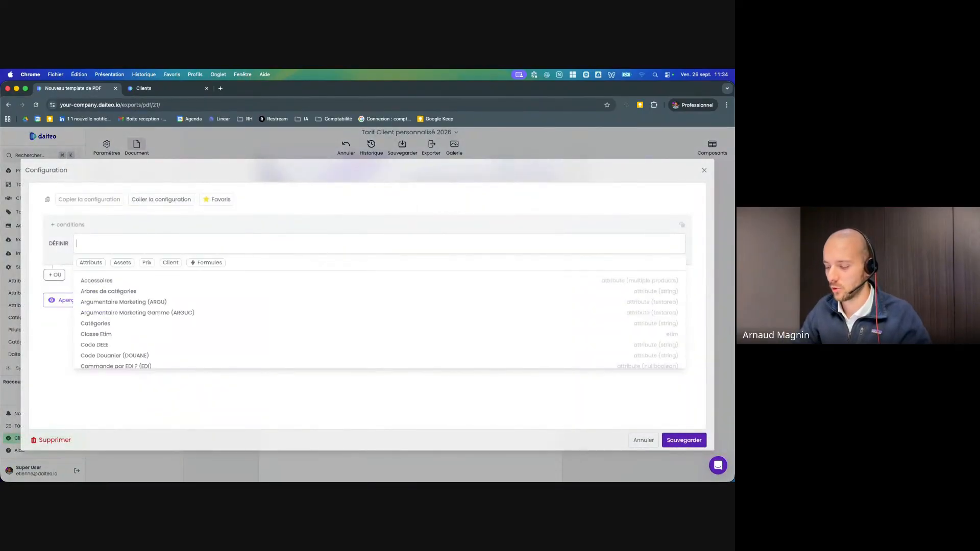
{"action": "type", "text": "Sommaire :"}
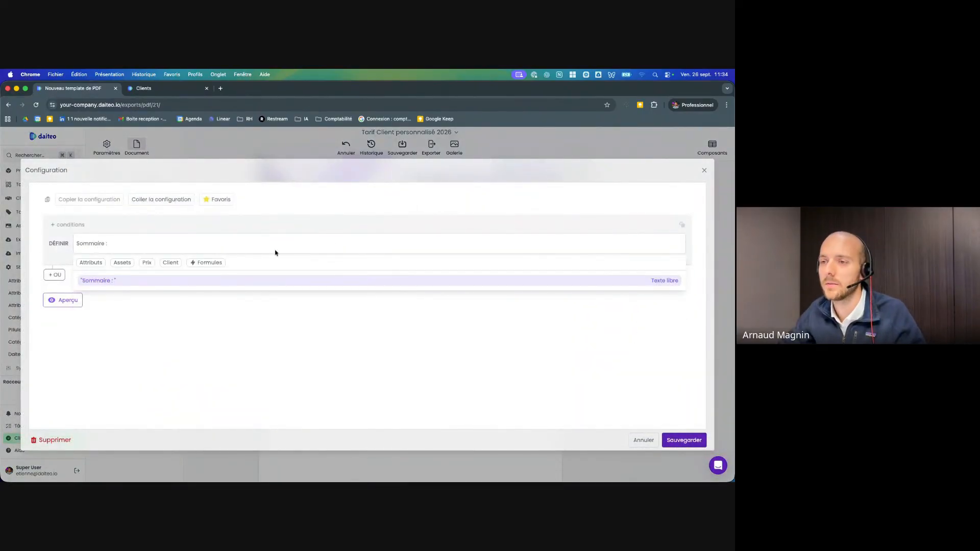
{"action": "left_click", "coordinate": [240, 280]}
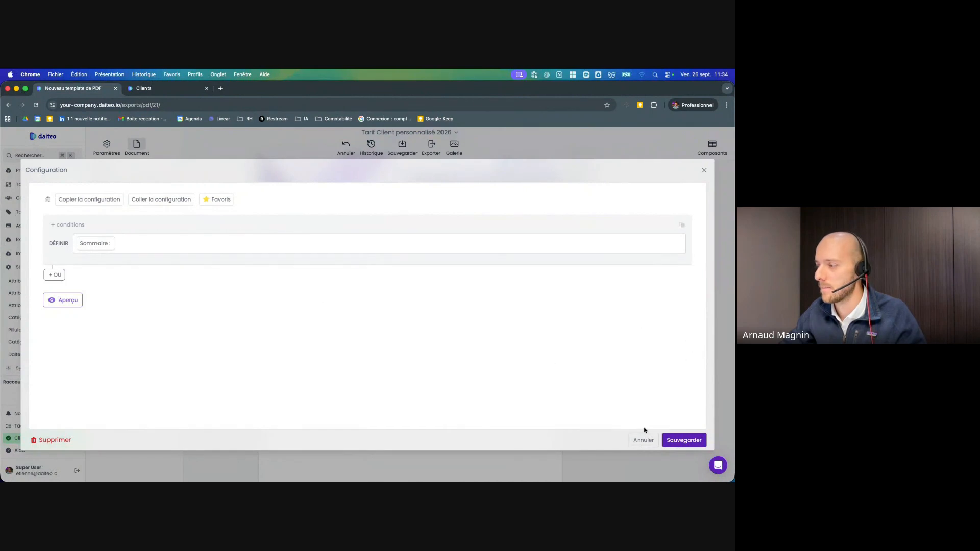
{"action": "left_click", "coordinate": [684, 440]}
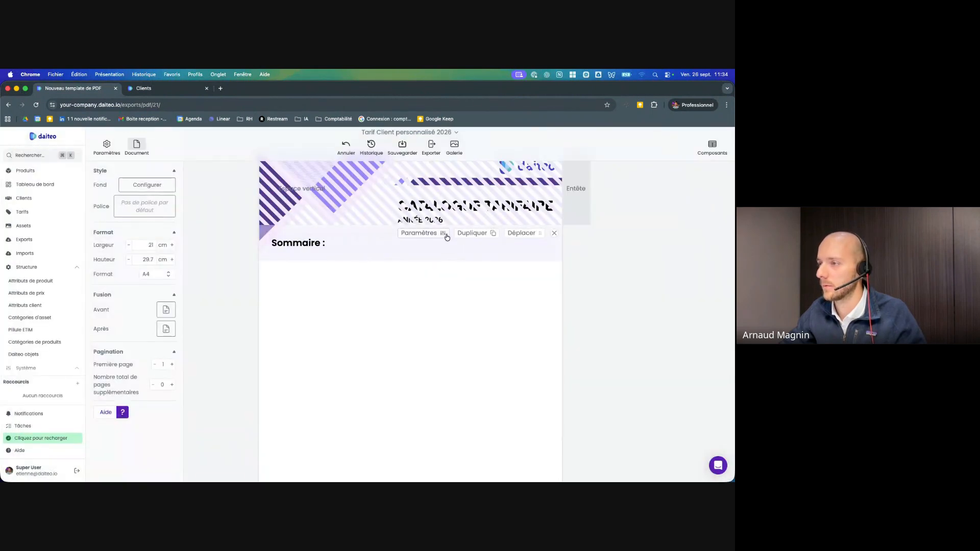
Set the "Sommaire :" title on page 2 to a LEMONMILK font at size 22
{"action": "left_click", "coordinate": [446, 234]}
{"action": "left_click", "coordinate": [321, 244]}
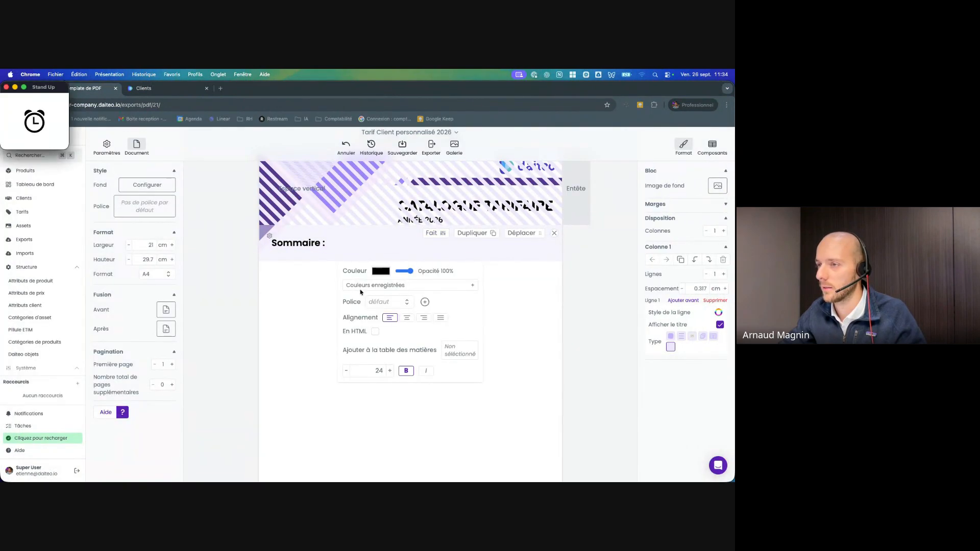
{"action": "left_click", "coordinate": [6, 87]}
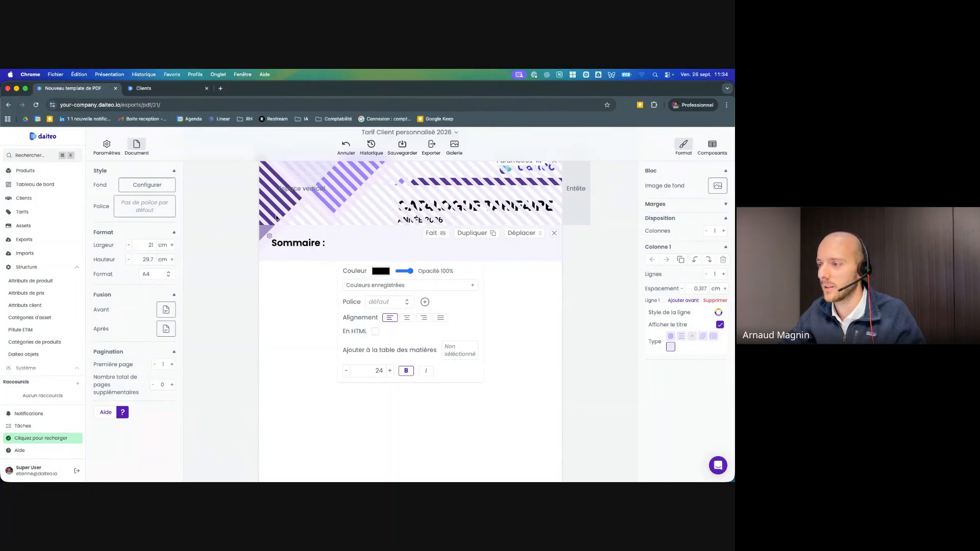
{"action": "left_click", "coordinate": [386, 303]}
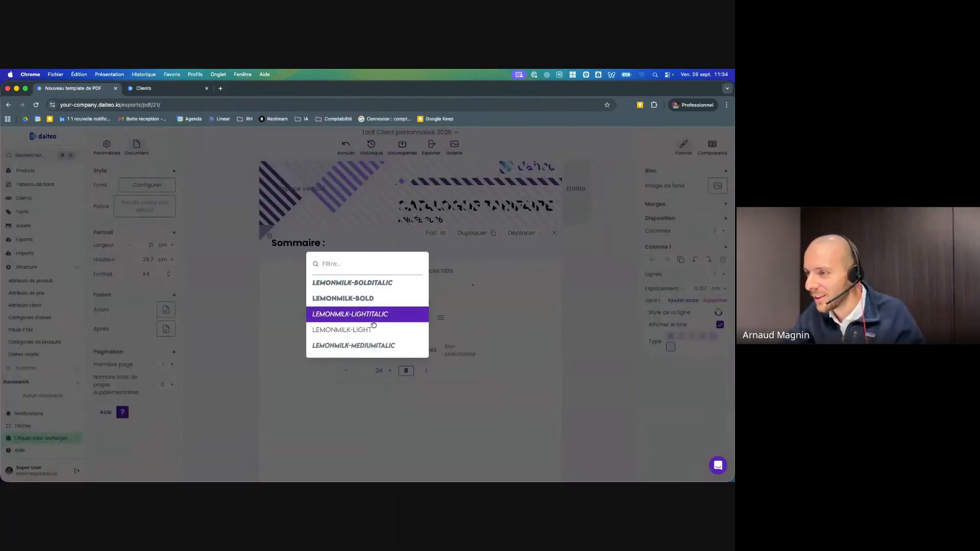
{"action": "scroll", "coordinate": [378, 317], "scroll_direction": "down", "scroll_amount": 1}
{"action": "left_click", "coordinate": [371, 295]}
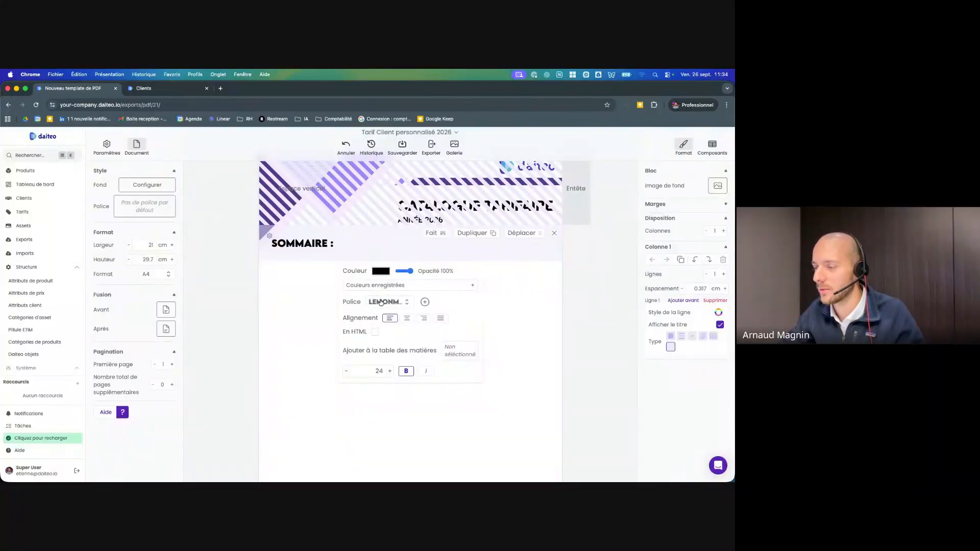
{"action": "left_click", "coordinate": [346, 371]}
{"action": "left_click", "coordinate": [347, 371]}
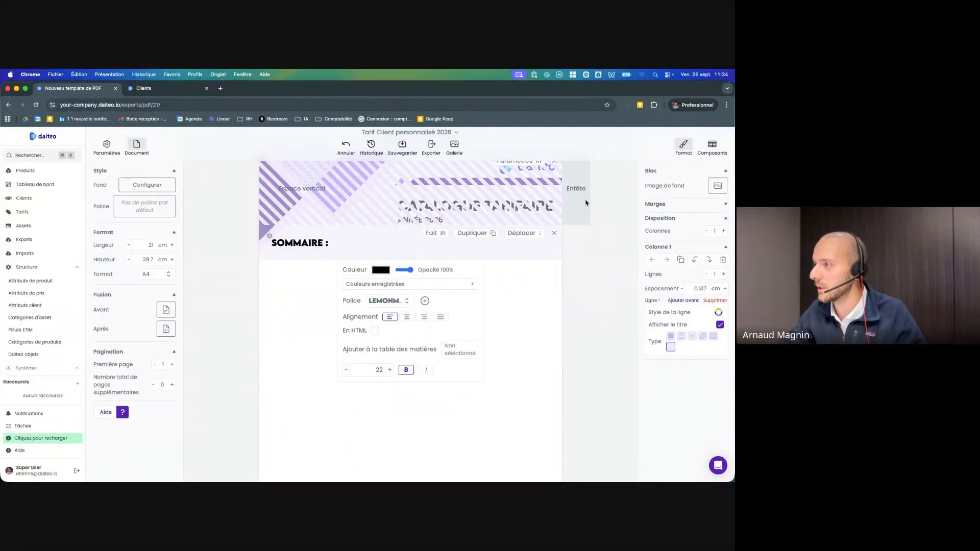
Set the top margin of the "Sommaire :" block to 0.6 cm and finish editing the block
{"action": "left_click", "coordinate": [726, 205]}
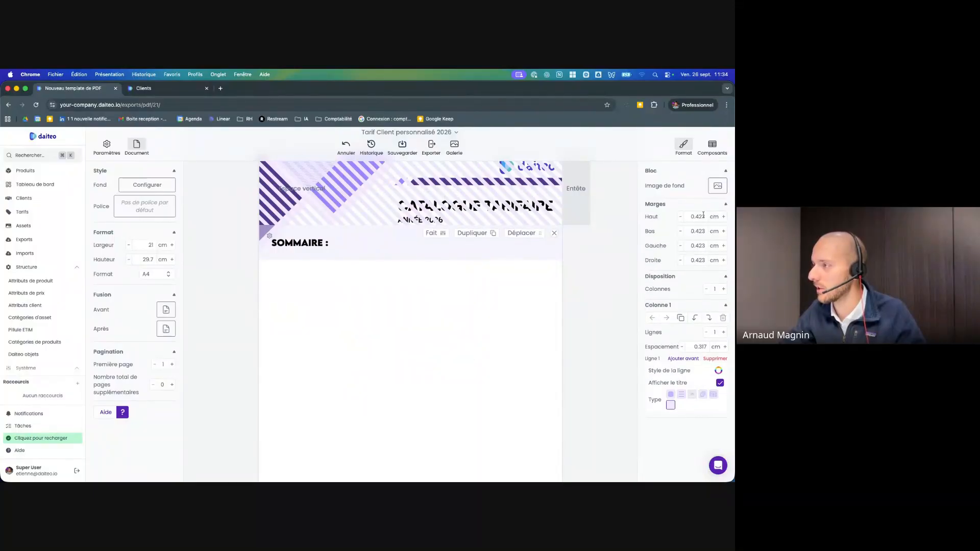
{"action": "left_click", "coordinate": [703, 217]}
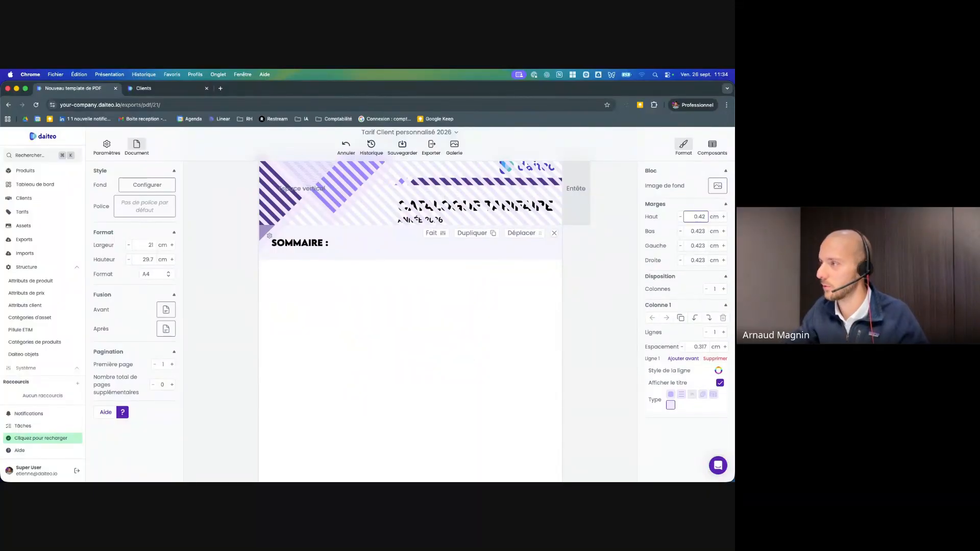
{"action": "key", "text": "BackSpace"}
{"action": "key", "text": "BackSpace"}
{"action": "key", "text": "BackSpace"}
{"action": "type", "text": "6"}
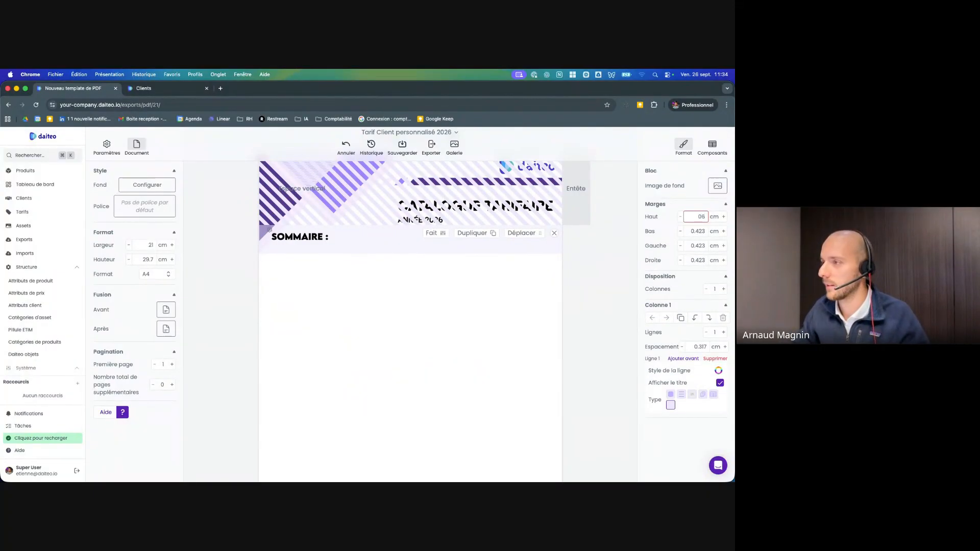
{"action": "key", "text": "Left"}
{"action": "type", "text": "."}
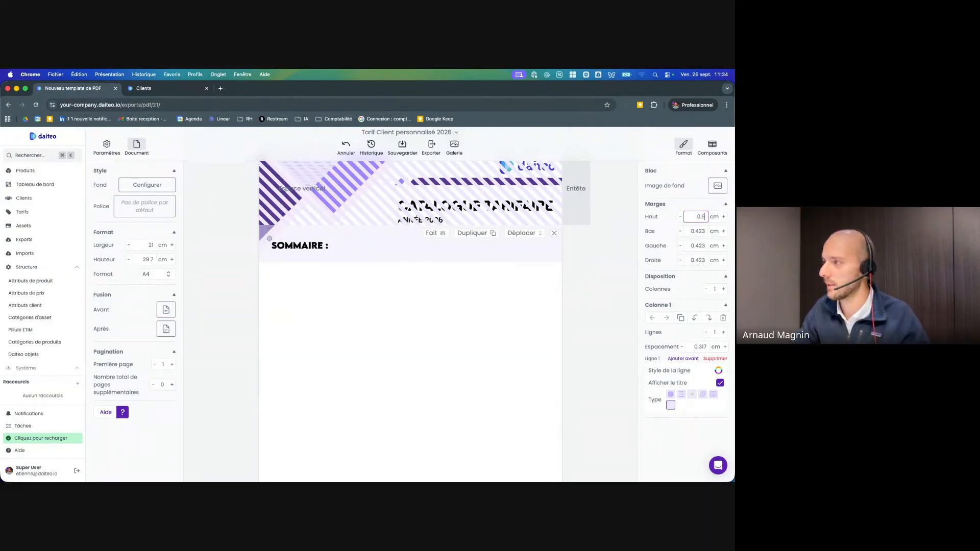
{"action": "left_click", "coordinate": [431, 233]}
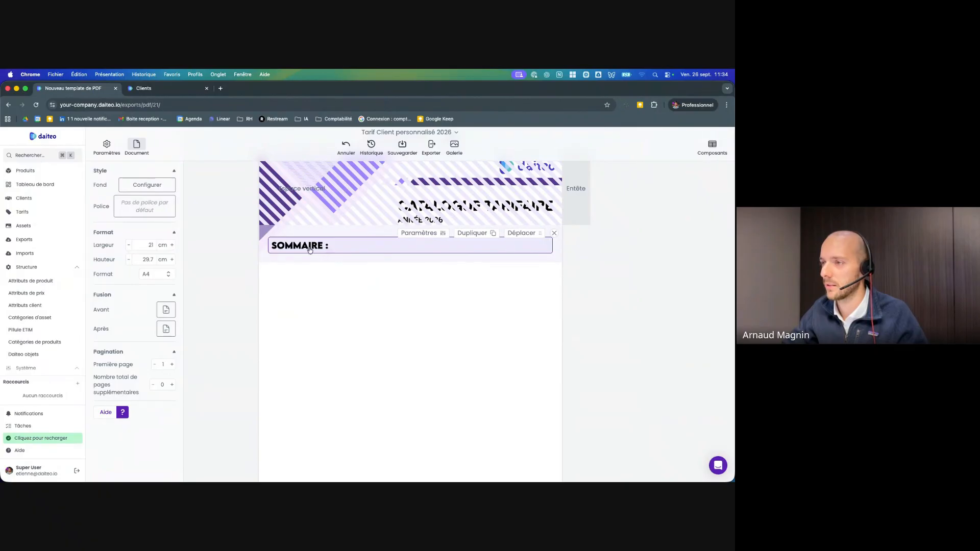
Centre the "Sommaire :" title on page 2 and finish editing its block
{"action": "left_click", "coordinate": [419, 234]}
{"action": "left_click", "coordinate": [297, 248]}
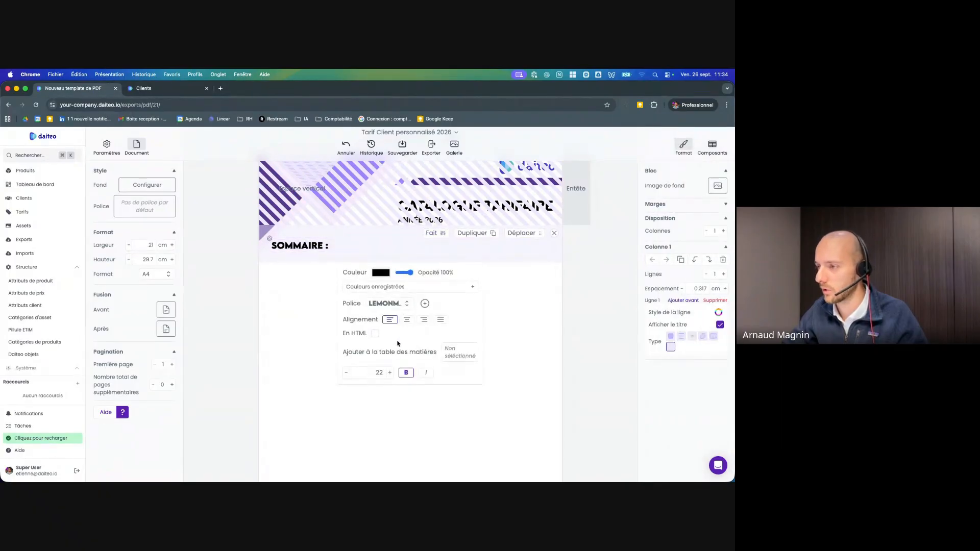
{"action": "left_click", "coordinate": [406, 320]}
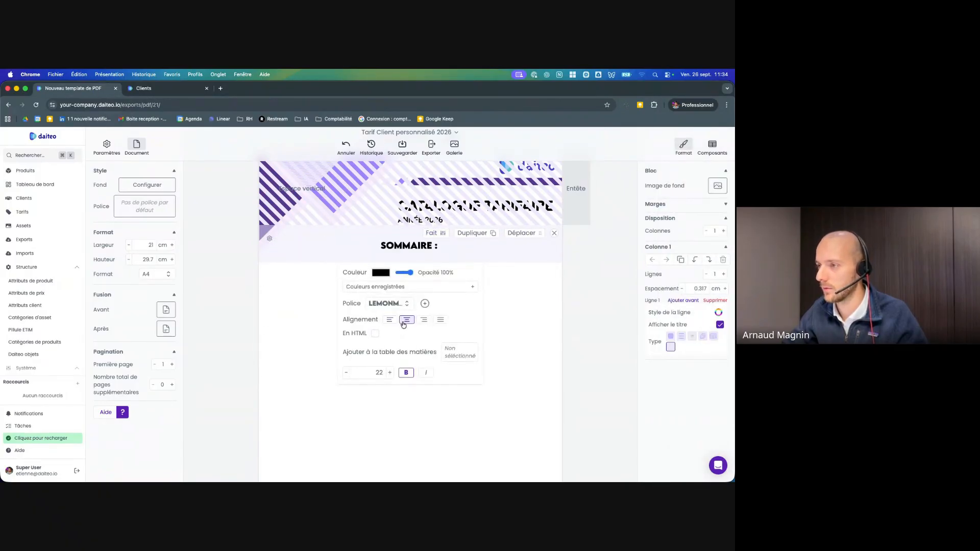
{"action": "left_click", "coordinate": [432, 234]}
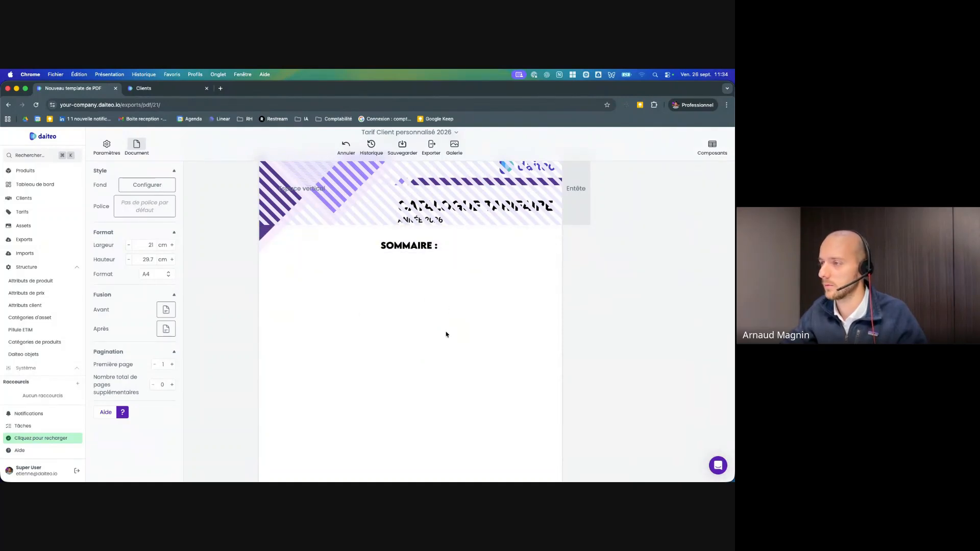
Add a Table des matières component below the "Sommaire :" title on page 2
{"action": "left_click_drag", "start_coordinate": [711, 160], "coordinate": [705, 156]}
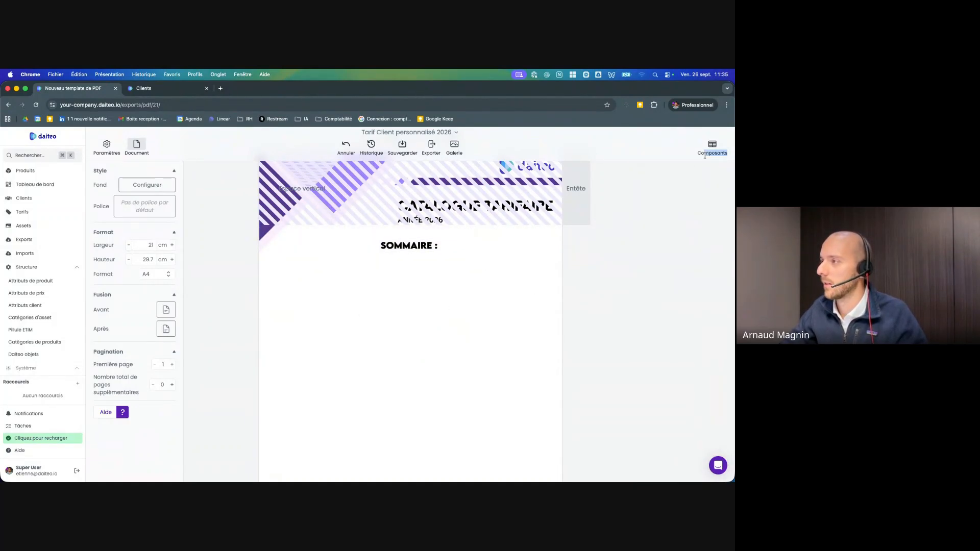
{"action": "left_click", "coordinate": [709, 152]}
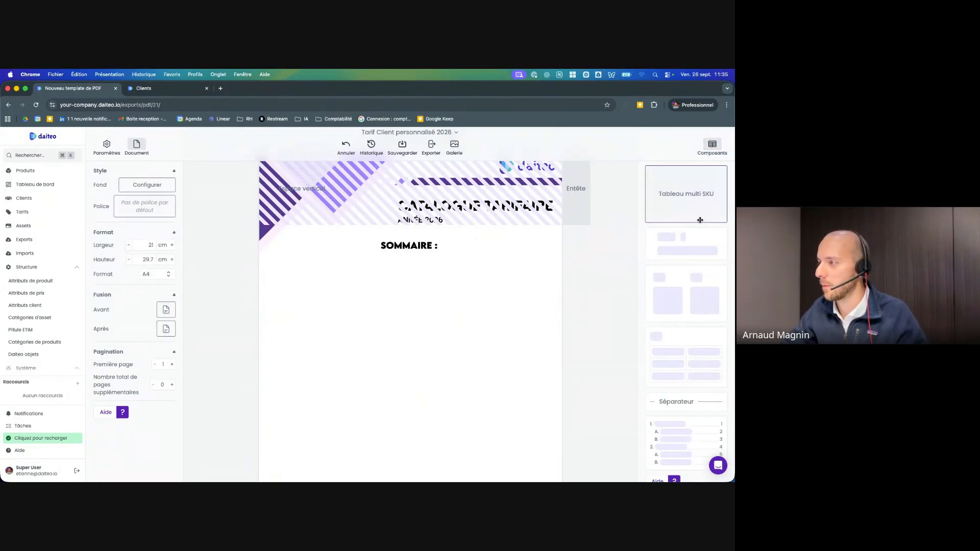
{"action": "scroll", "coordinate": [695, 240], "scroll_direction": "down", "scroll_amount": 2}
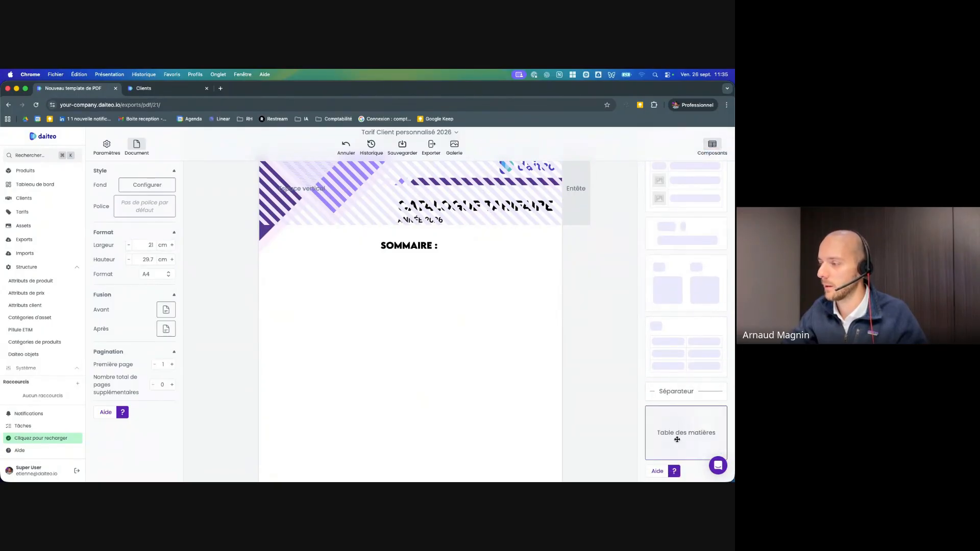
{"action": "left_click_drag", "start_coordinate": [677, 440], "coordinate": [466, 394]}
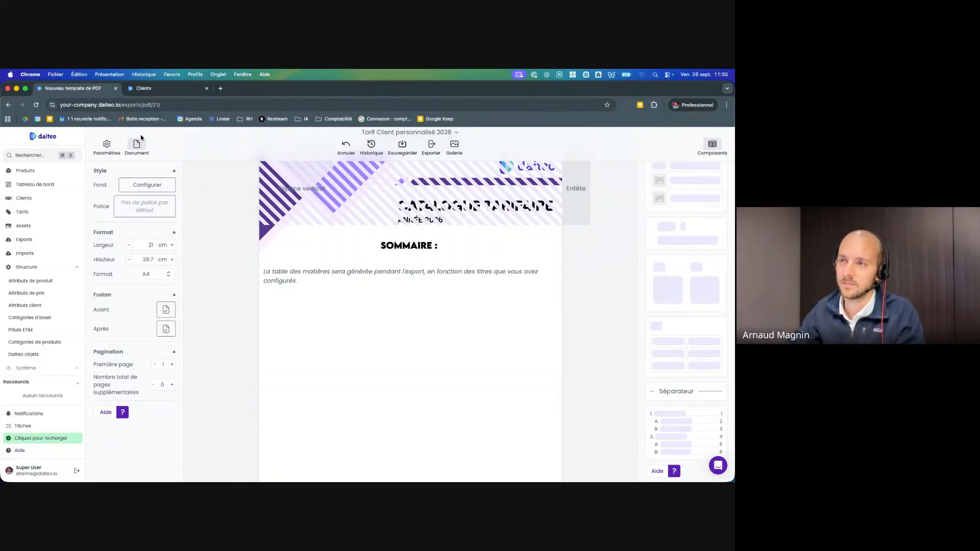
Set the document's default font to LEMONMILK-Medium.otf
{"action": "left_click", "coordinate": [159, 210]}
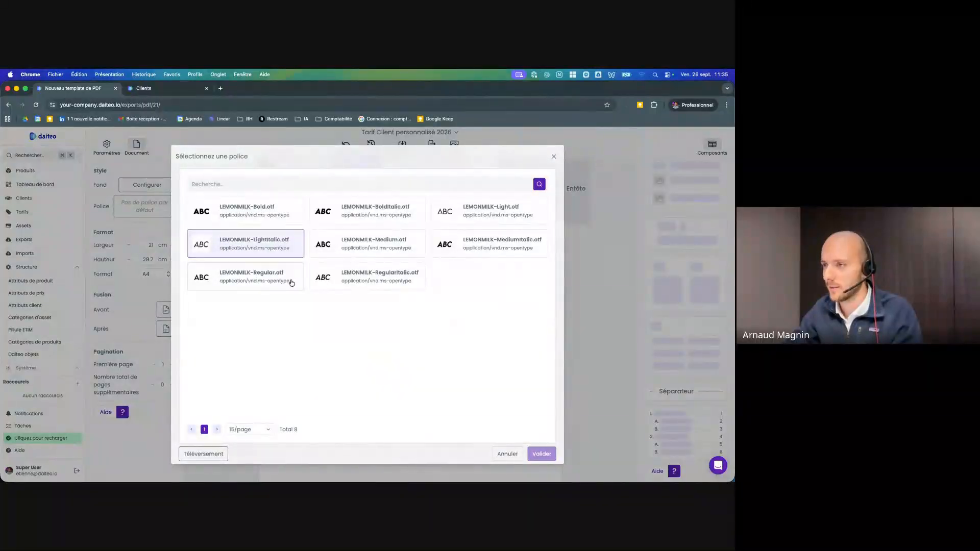
{"action": "left_click", "coordinate": [351, 247]}
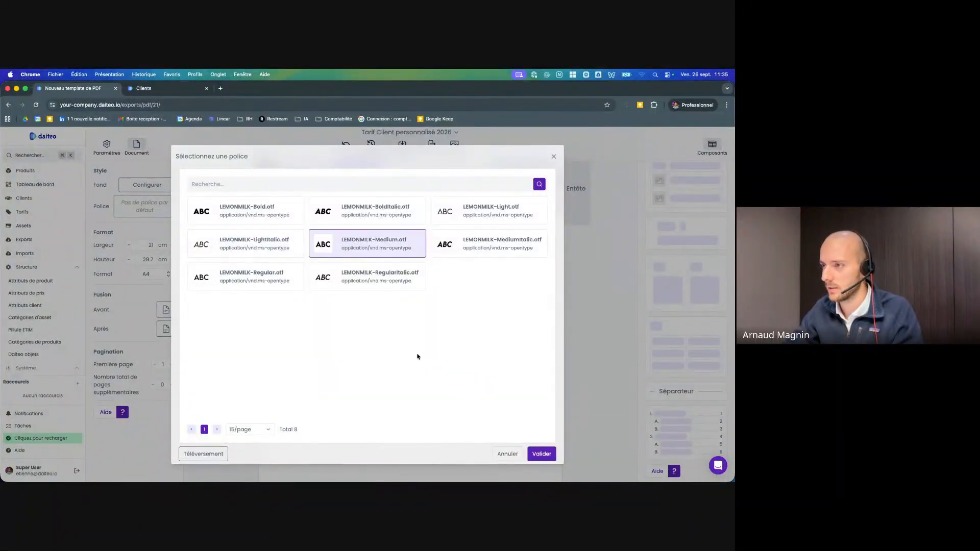
{"action": "left_click", "coordinate": [550, 459]}
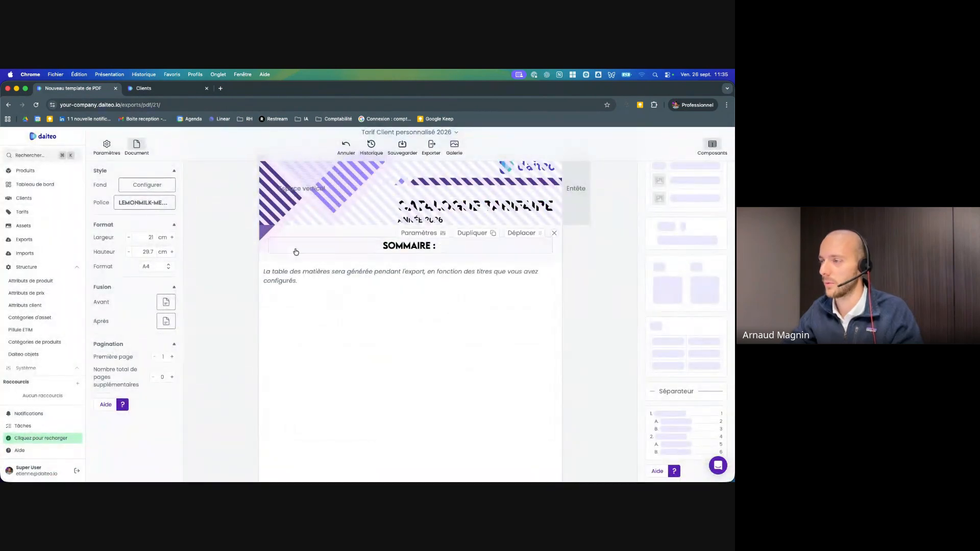
Review the layout of the summary page and the cover page from header to footer
{"action": "scroll", "coordinate": [340, 264], "scroll_direction": "up", "scroll_amount": 2}
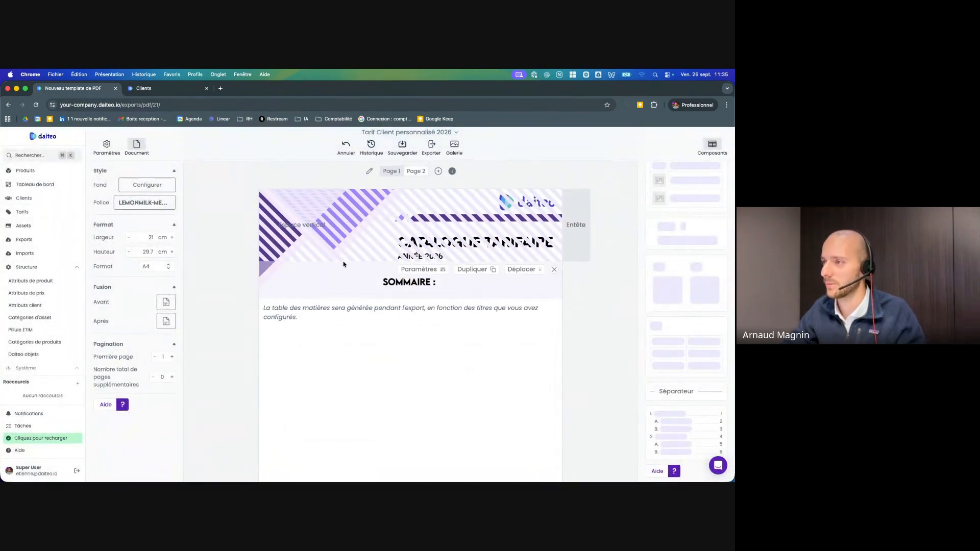
{"action": "scroll", "coordinate": [383, 256], "scroll_direction": "down", "scroll_amount": 5}
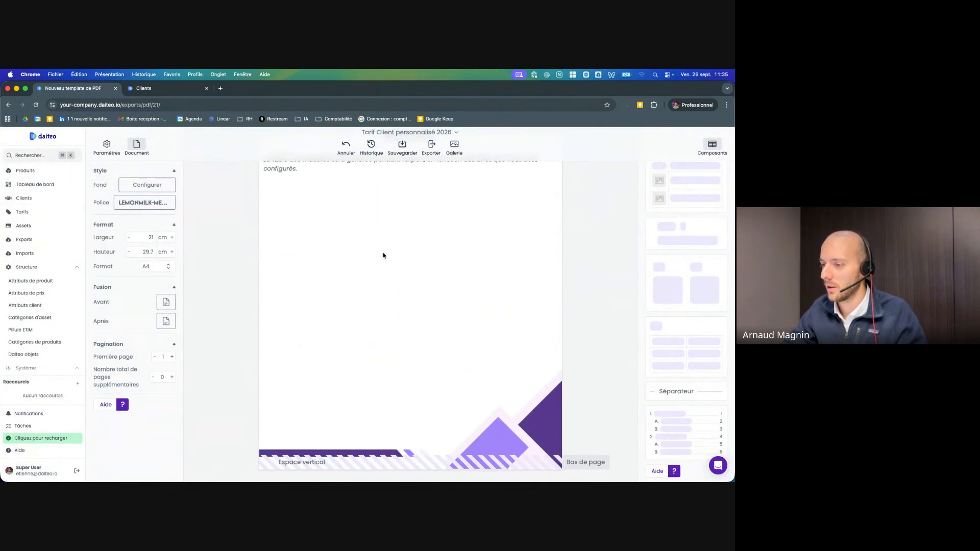
{"action": "scroll", "coordinate": [384, 255], "scroll_direction": "up", "scroll_amount": 5}
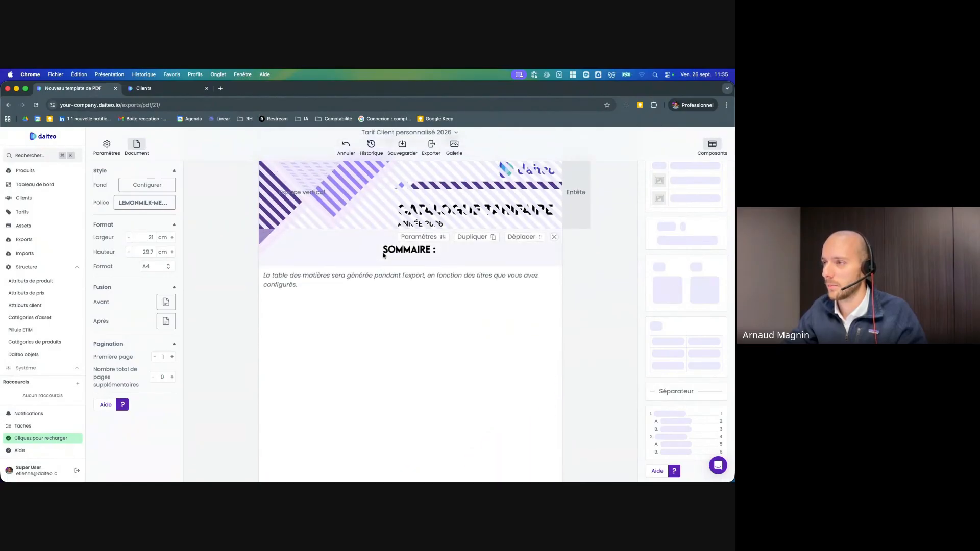
{"action": "scroll", "coordinate": [373, 261], "scroll_direction": "down", "scroll_amount": 8}
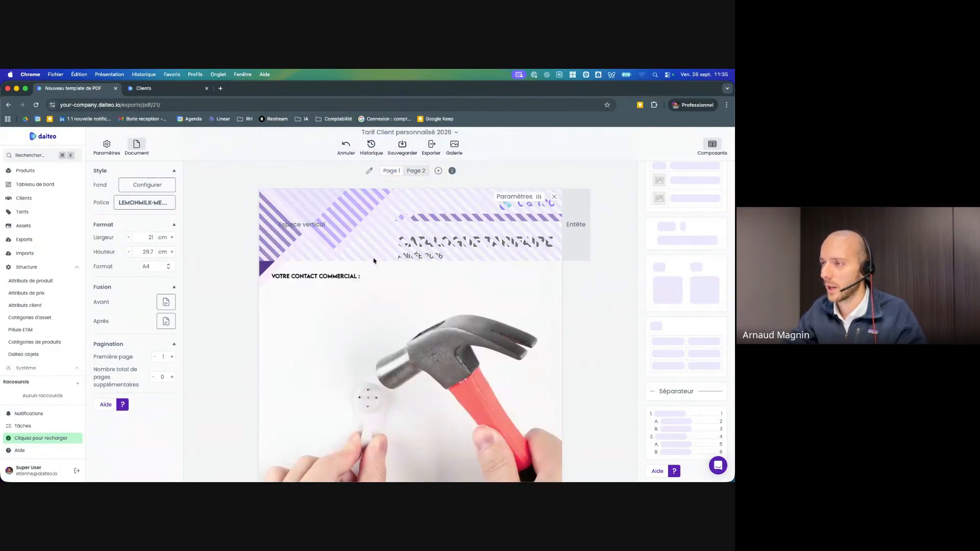
{"action": "scroll", "coordinate": [374, 261], "scroll_direction": "down", "scroll_amount": 2}
{"action": "scroll", "coordinate": [374, 260], "scroll_direction": "up", "scroll_amount": 3}
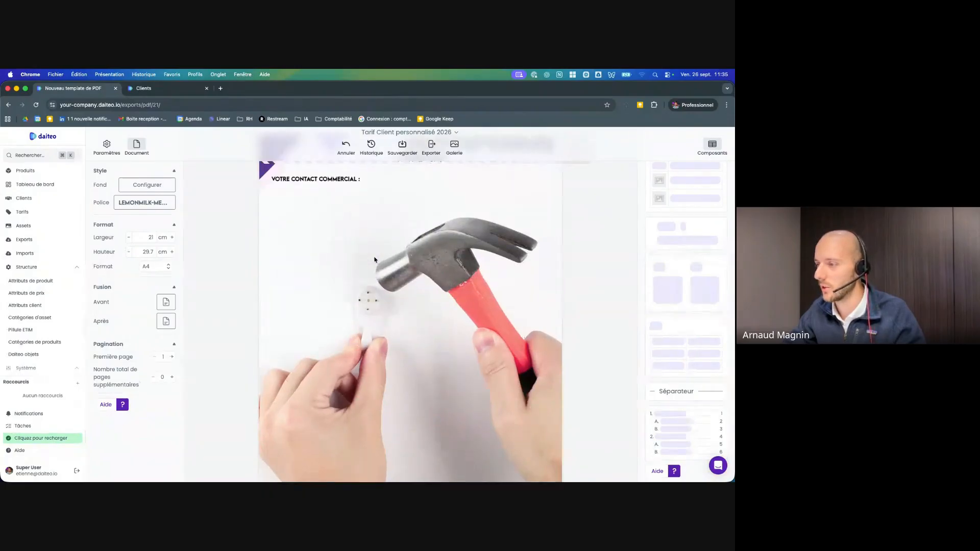
{"action": "scroll", "coordinate": [374, 260], "scroll_direction": "up", "scroll_amount": 2}
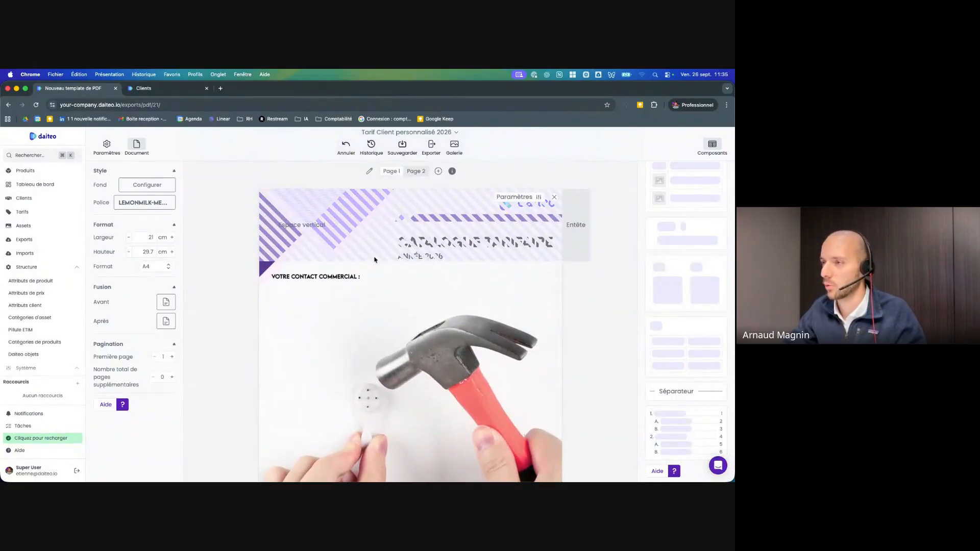
Add a third page and, after previewing it, add CATALOGUE TARIFAIRE 20262.png to the document's background images
{"action": "left_click", "coordinate": [414, 171]}
{"action": "left_click", "coordinate": [436, 170]}
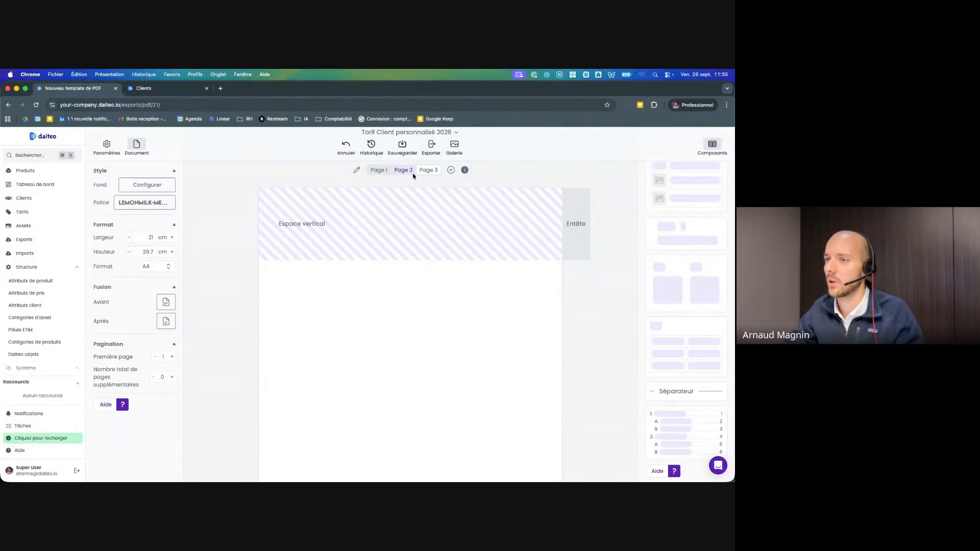
{"action": "left_click", "coordinate": [134, 187]}
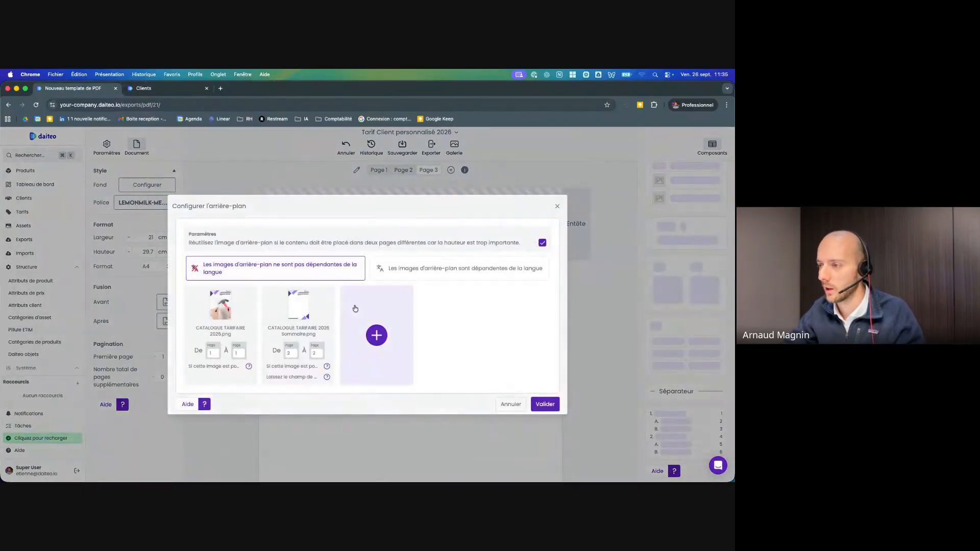
{"action": "left_click", "coordinate": [377, 336]}
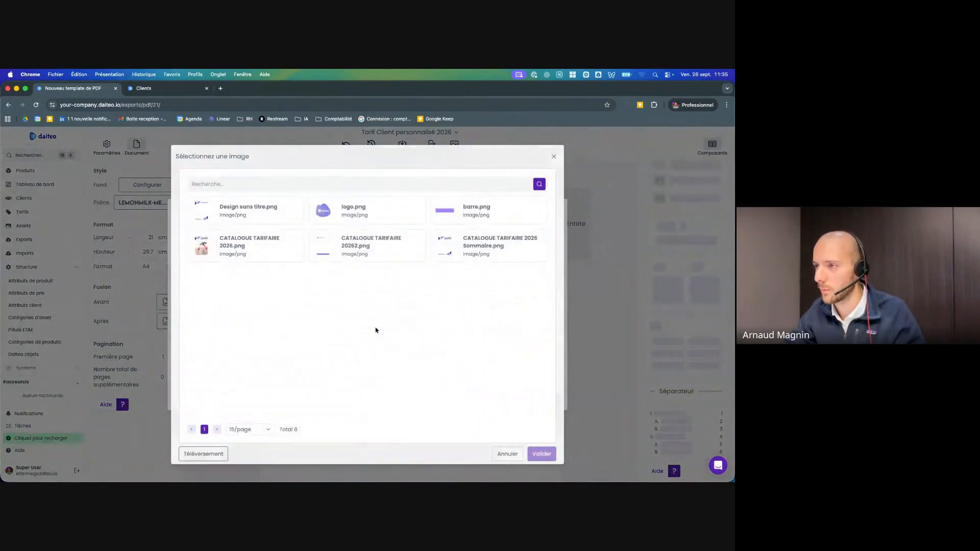
{"action": "left_click", "coordinate": [322, 248]}
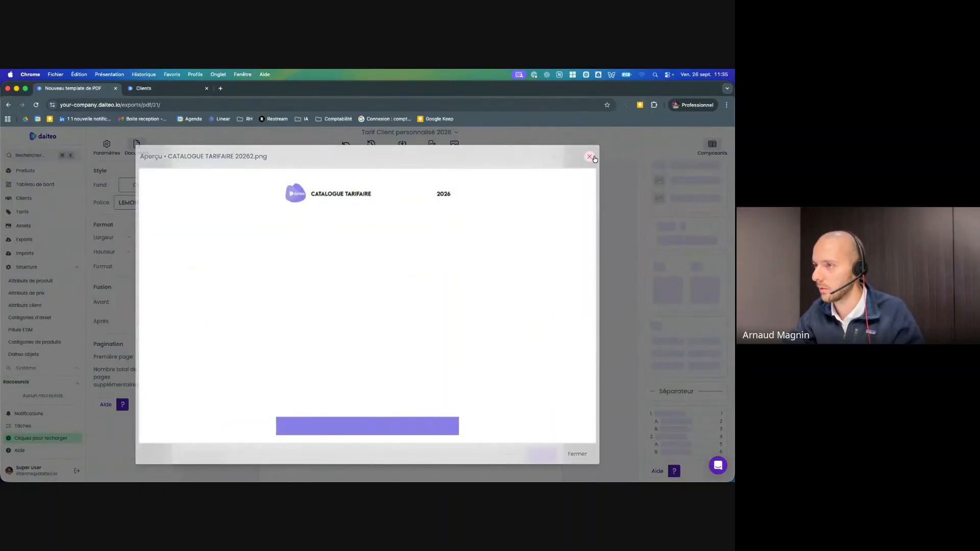
{"action": "left_click", "coordinate": [590, 157]}
{"action": "left_click", "coordinate": [351, 252]}
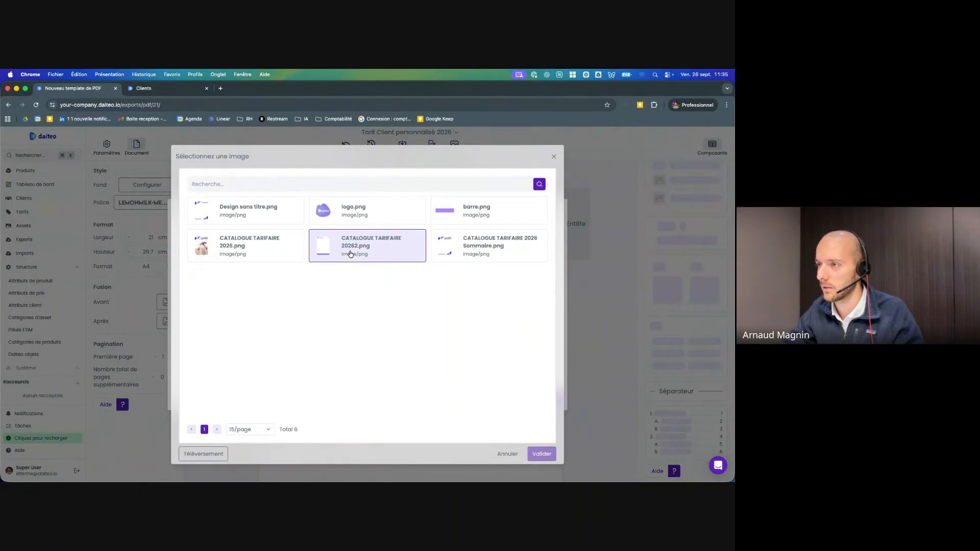
{"action": "left_click", "coordinate": [540, 454]}
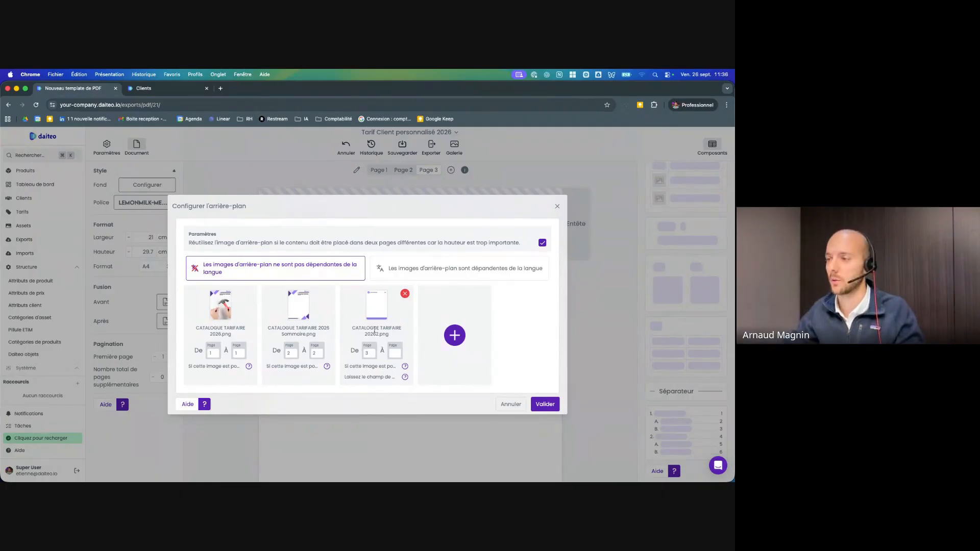
Apply the CATALOGUE TARIFAIRE 20262.png background from page 3 with no end page, and add a fourth page
{"action": "left_click", "coordinate": [367, 353]}
{"action": "type", "text": "3"}
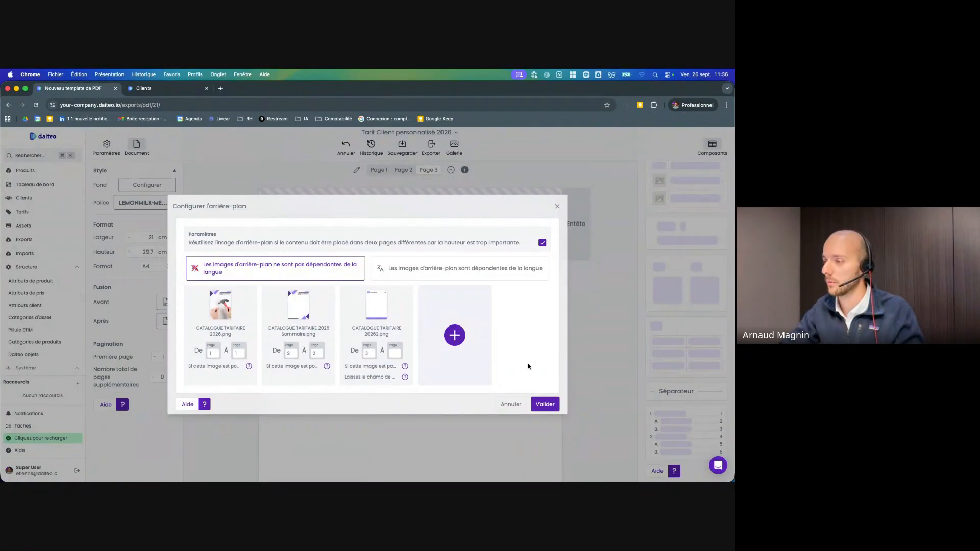
{"action": "left_click", "coordinate": [544, 404]}
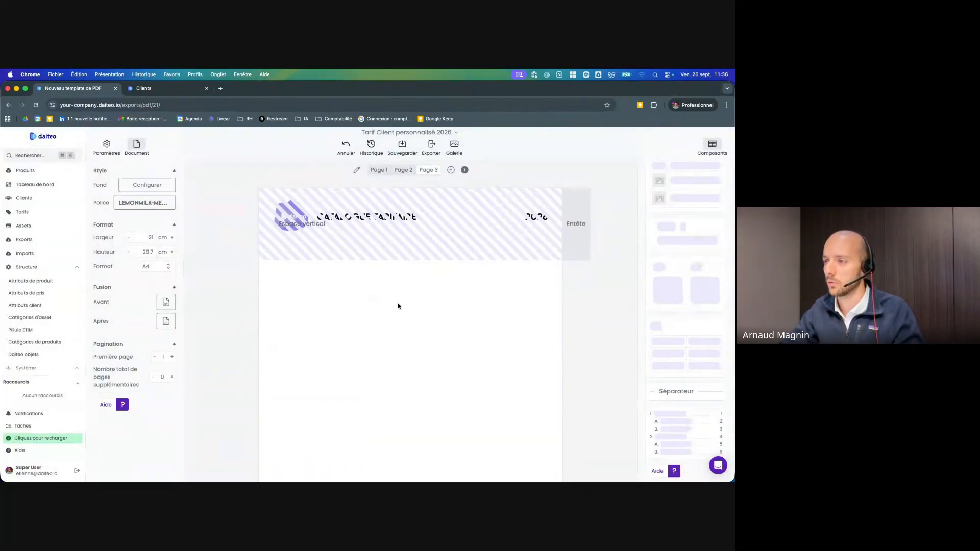
{"action": "left_click", "coordinate": [451, 172]}
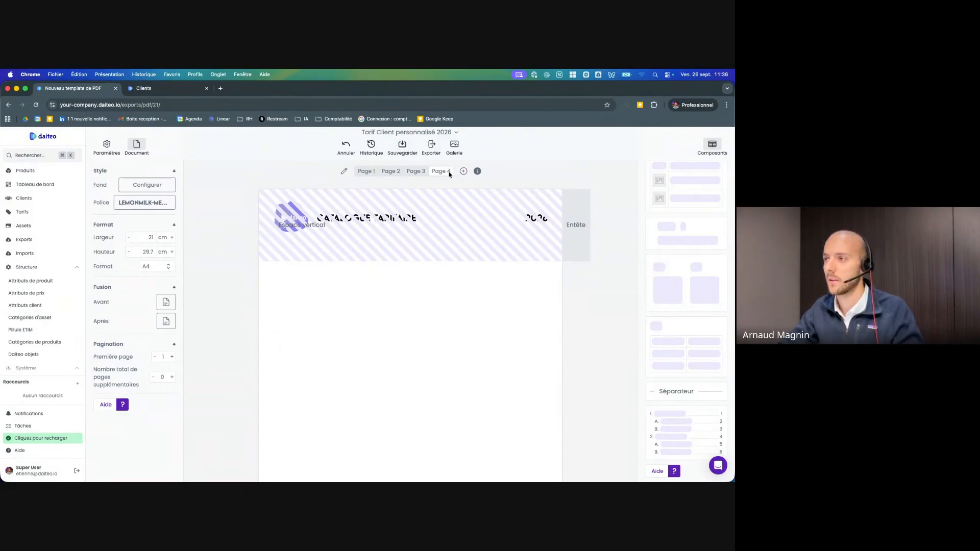
Delete page 4 from the template and finish editing the page list
{"action": "left_click", "coordinate": [344, 172]}
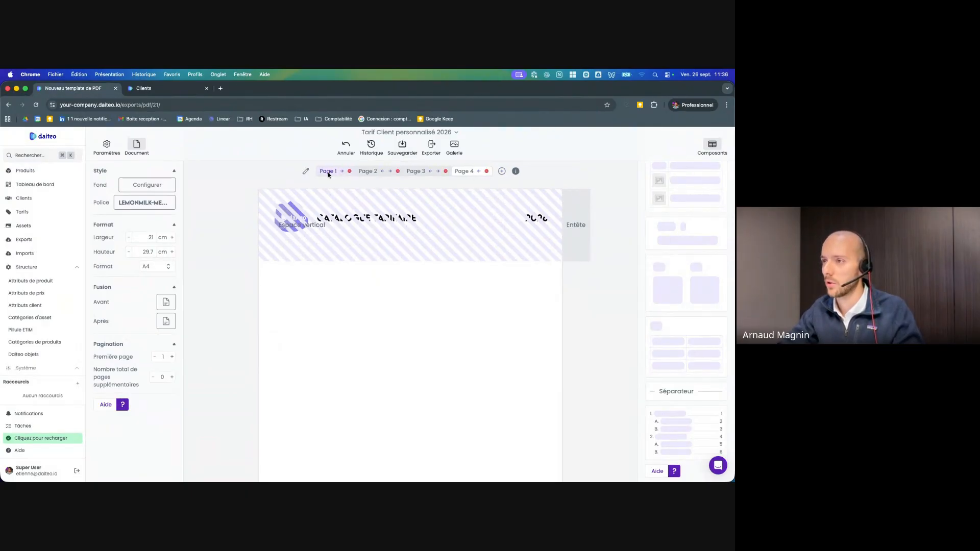
{"action": "left_click", "coordinate": [486, 172]}
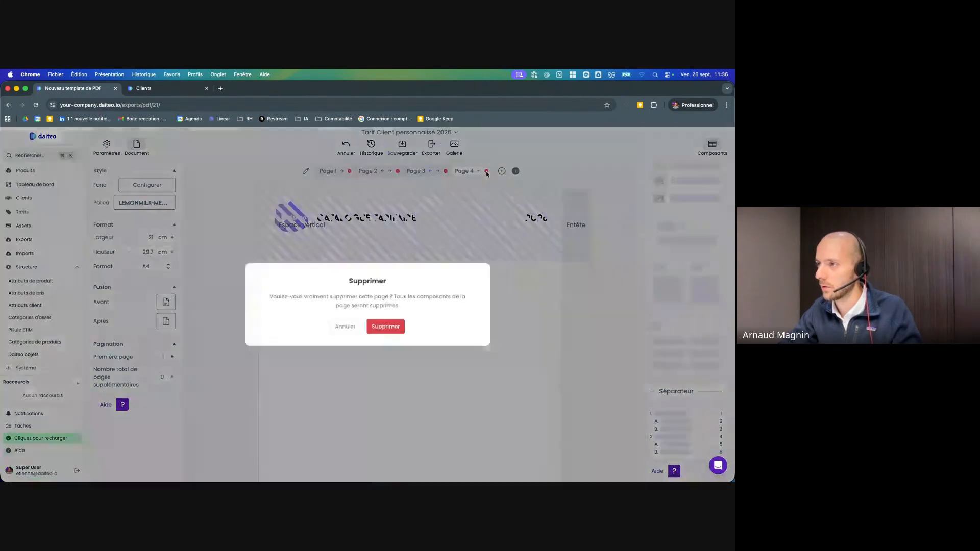
{"action": "left_click", "coordinate": [394, 328]}
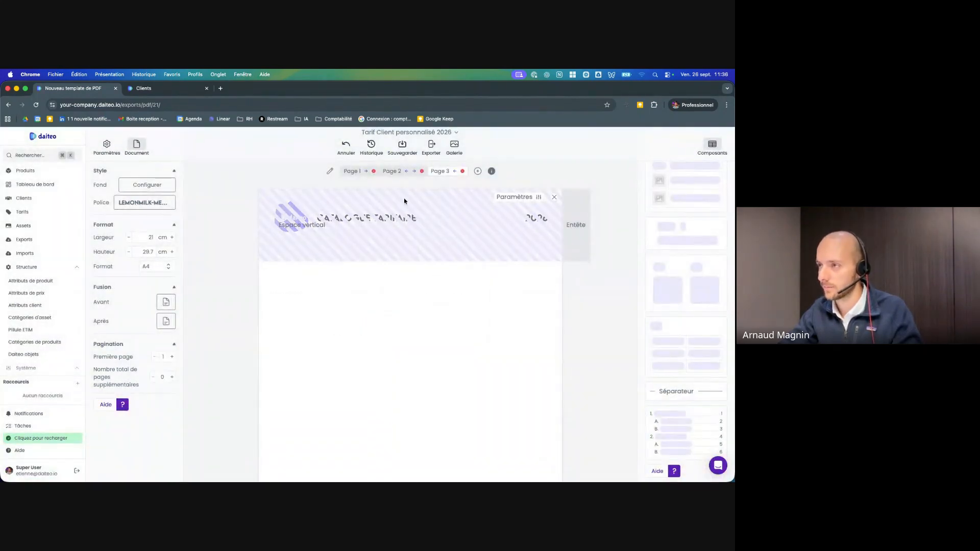
{"action": "left_click", "coordinate": [331, 173]}
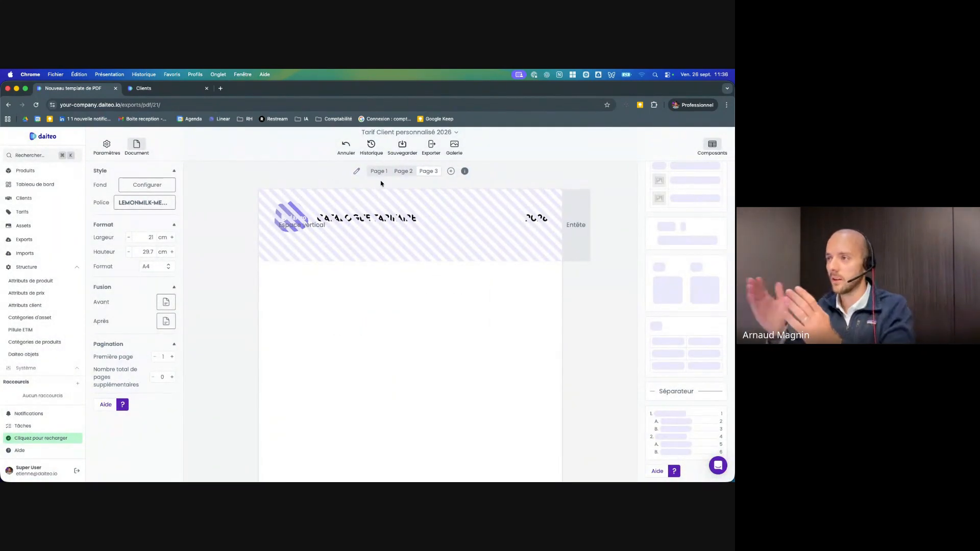
Add a block component below the header on page 3 and set its layout to 1 column
{"action": "scroll", "coordinate": [392, 255], "scroll_direction": "down", "scroll_amount": 5}
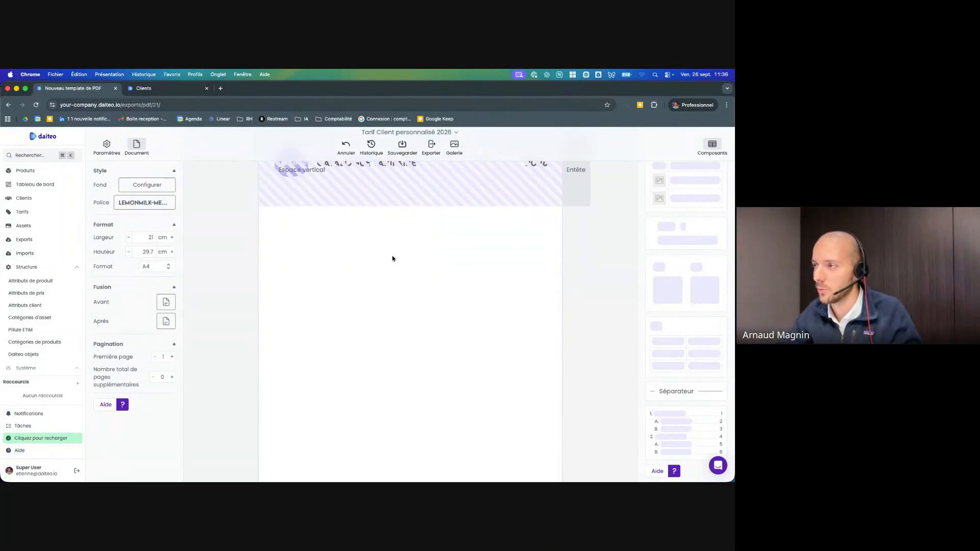
{"action": "scroll", "coordinate": [394, 257], "scroll_direction": "up", "scroll_amount": 5}
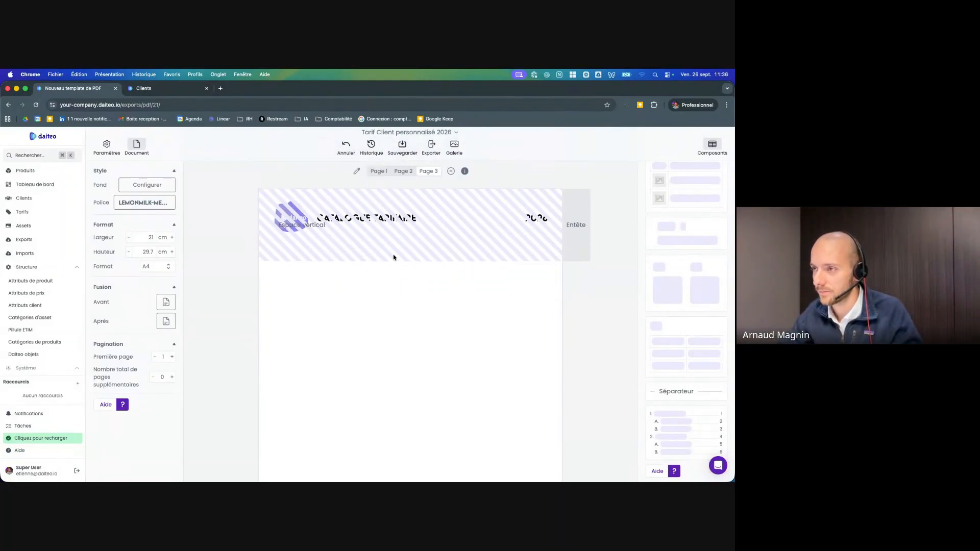
{"action": "scroll", "coordinate": [394, 257], "scroll_direction": "up", "scroll_amount": 2}
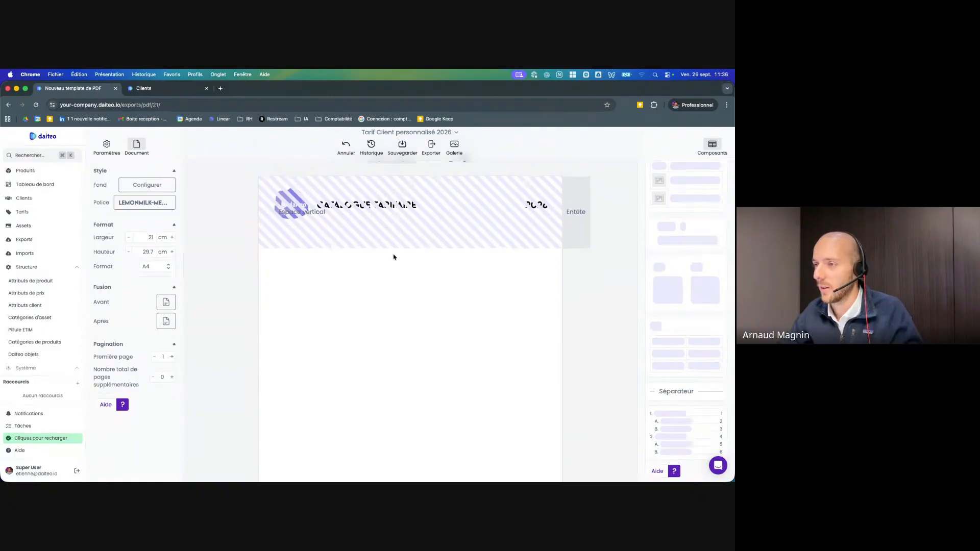
{"action": "scroll", "coordinate": [394, 258], "scroll_direction": "up", "scroll_amount": 1}
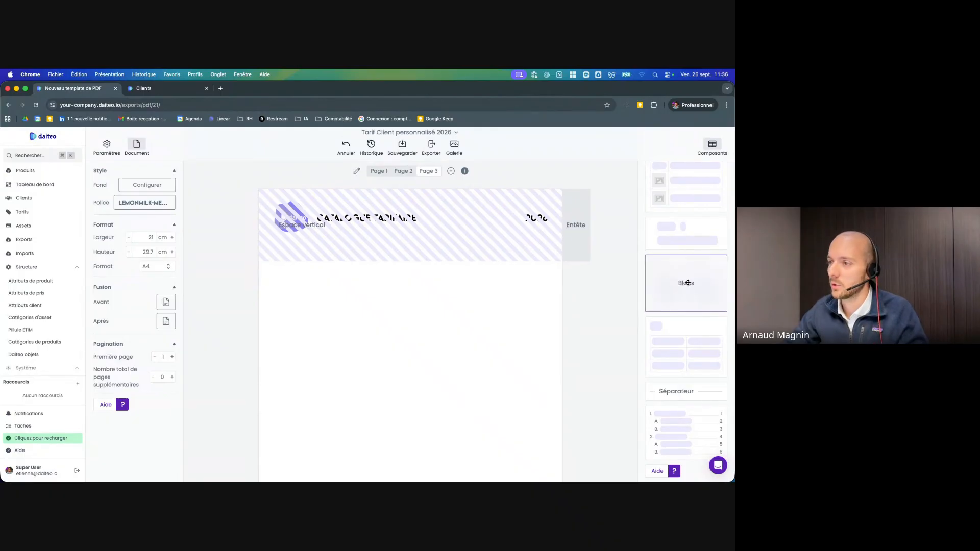
{"action": "left_click_drag", "start_coordinate": [687, 283], "coordinate": [440, 309]}
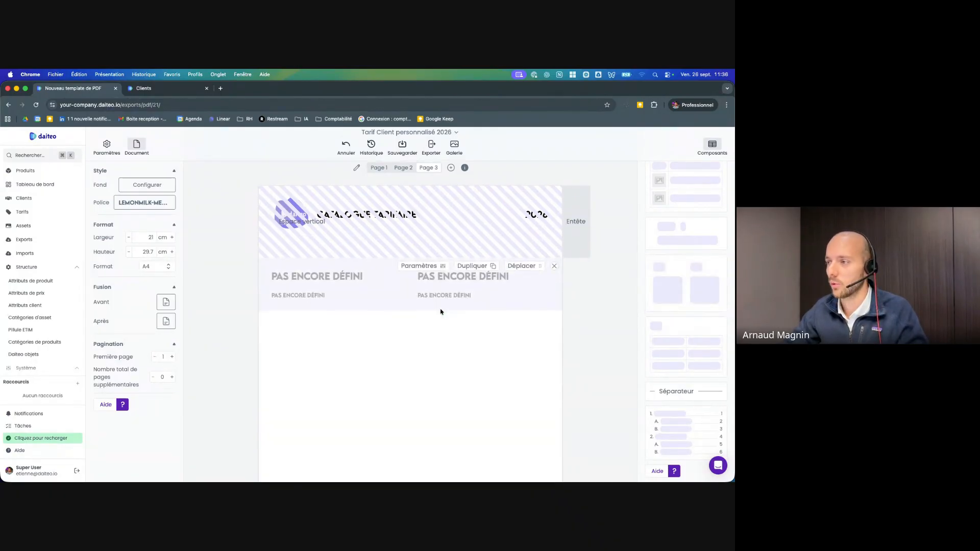
{"action": "left_click", "coordinate": [423, 266]}
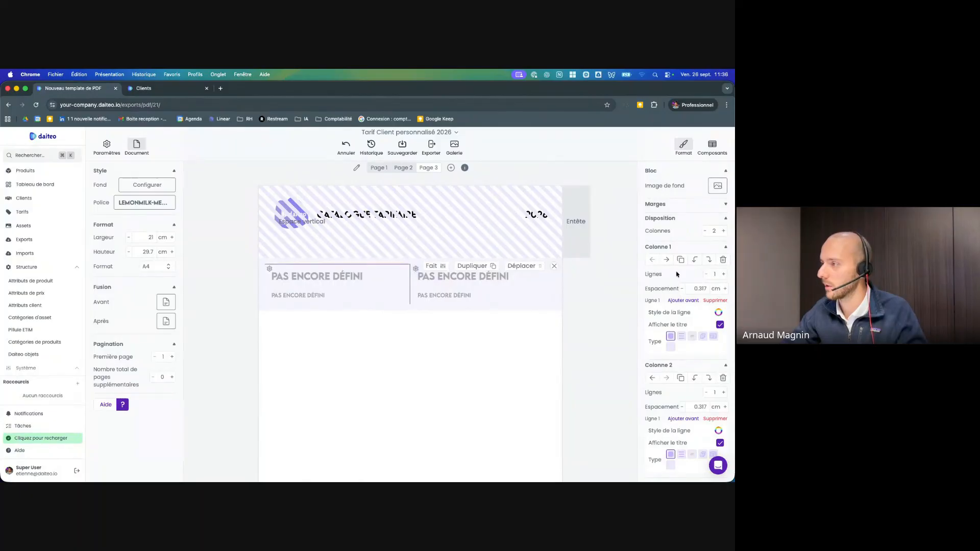
{"action": "left_click", "coordinate": [705, 231]}
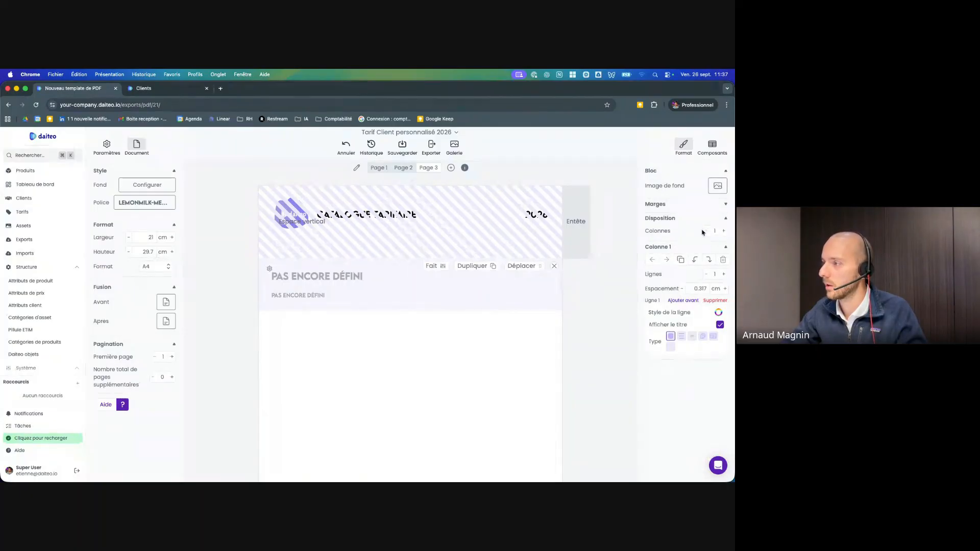
Review the product categories in the product list's filter, and return to the PDF template
{"action": "left_click", "coordinate": [143, 88]}
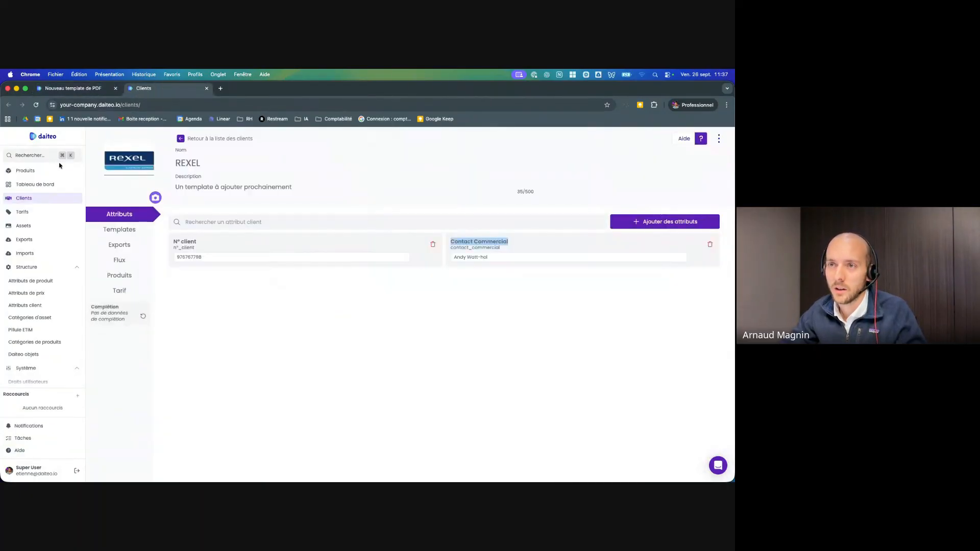
{"action": "left_click", "coordinate": [53, 170]}
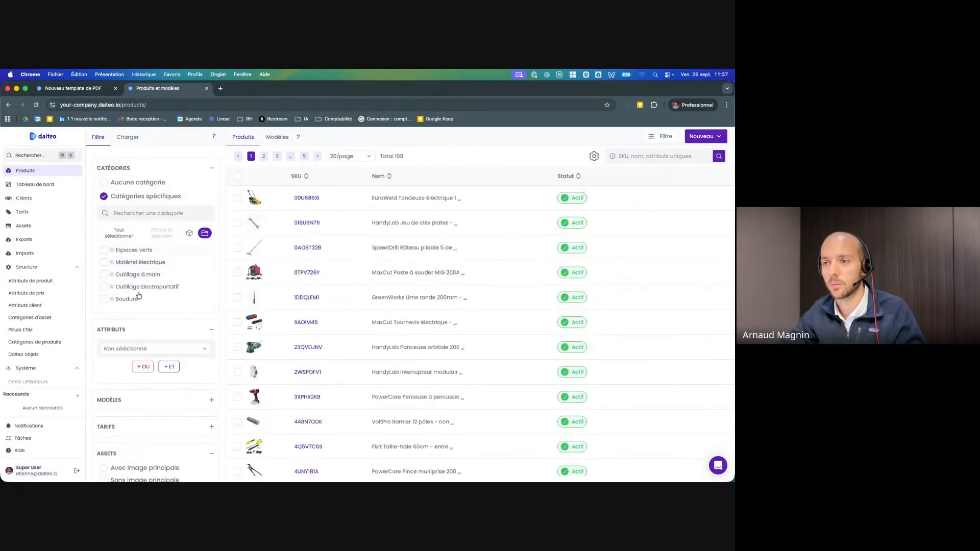
{"action": "left_click", "coordinate": [77, 92]}
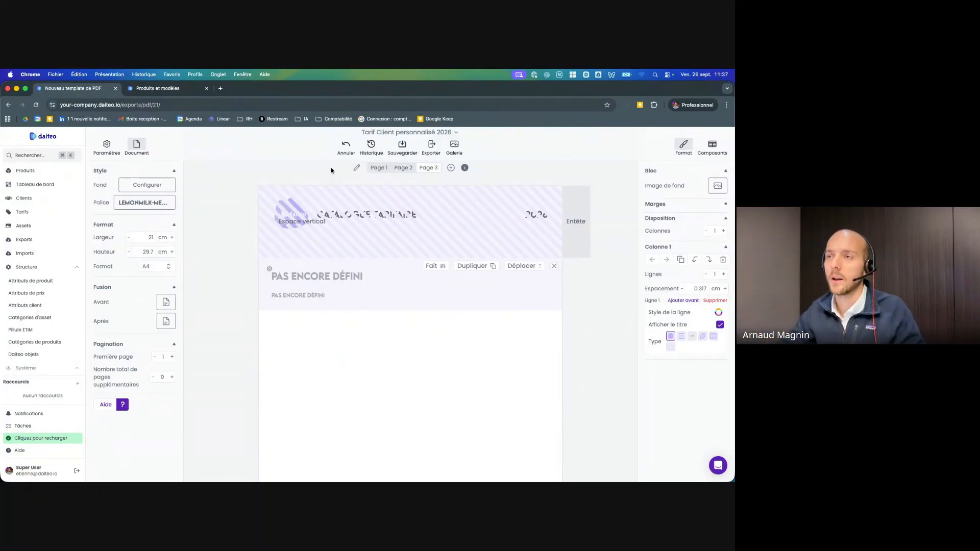
{"action": "left_click", "coordinate": [163, 88]}
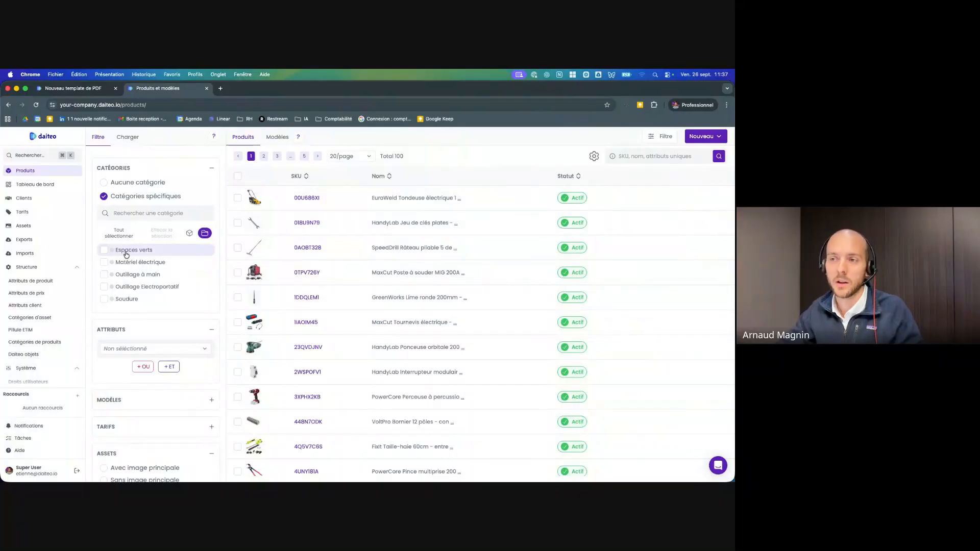
{"action": "left_click", "coordinate": [82, 92]}
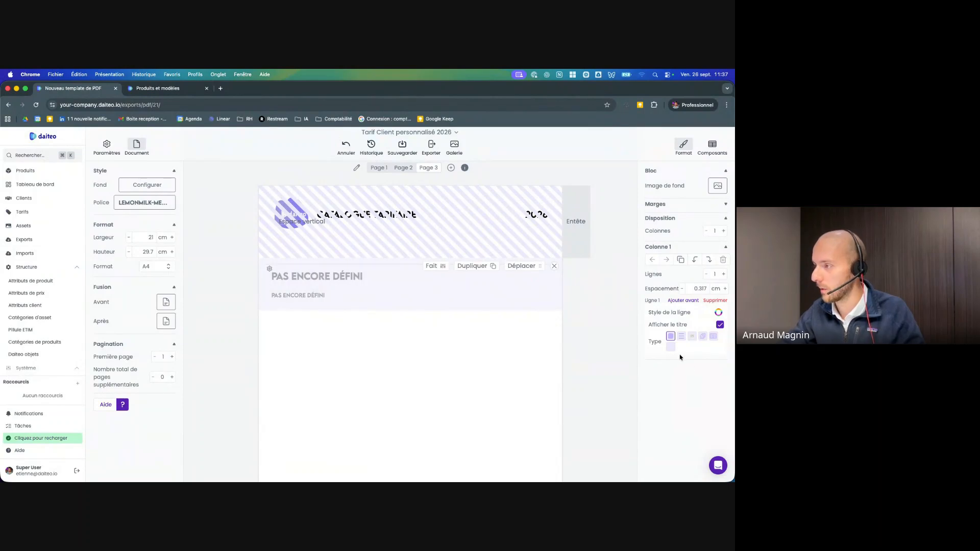
Switch the block's line to the title-only type, open its title's value definition, and consult the product categories
{"action": "left_click", "coordinate": [670, 347]}
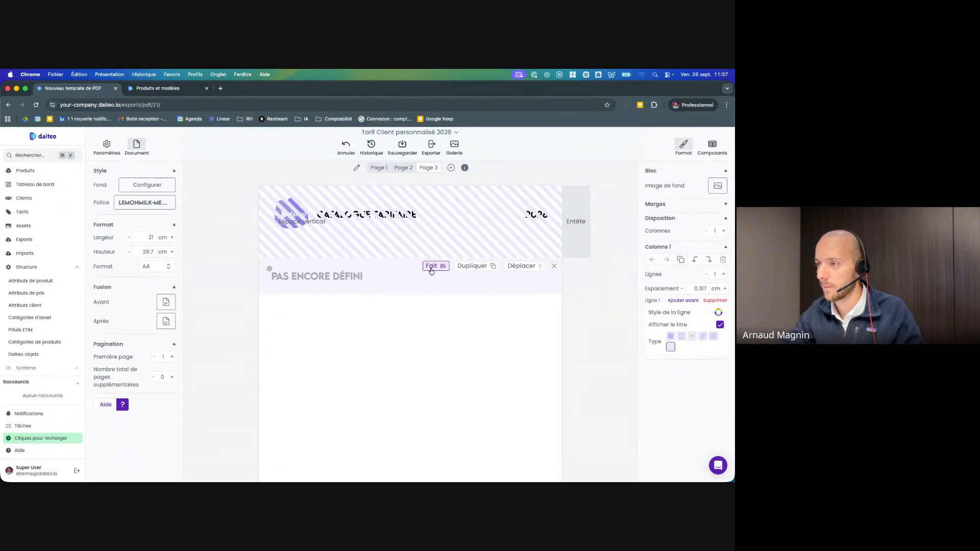
{"action": "left_click", "coordinate": [430, 269]}
{"action": "left_click", "coordinate": [327, 277]}
{"action": "left_click", "coordinate": [125, 242]}
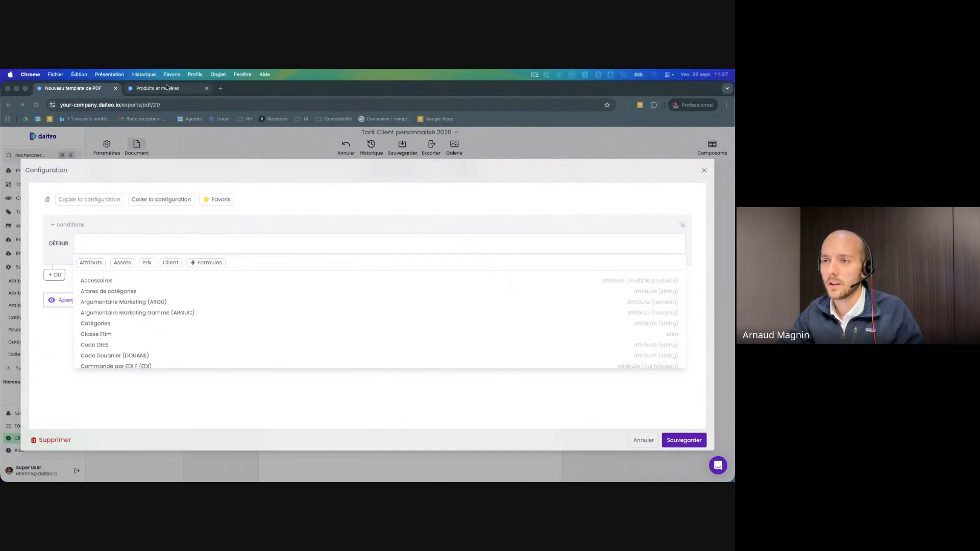
{"action": "left_click", "coordinate": [192, 89]}
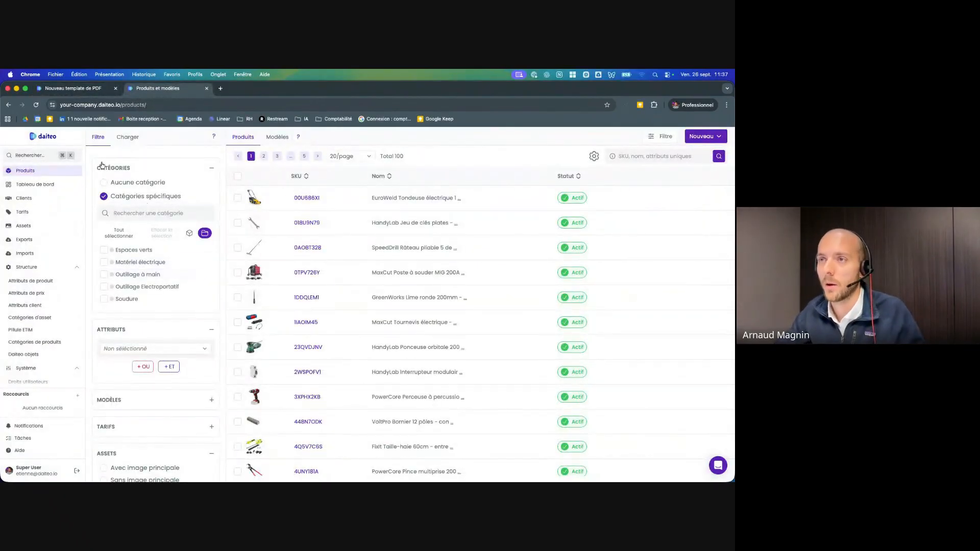
Return to the PDF template and define the page 3 title as the free text "Outillage à main"
{"action": "left_click", "coordinate": [72, 91]}
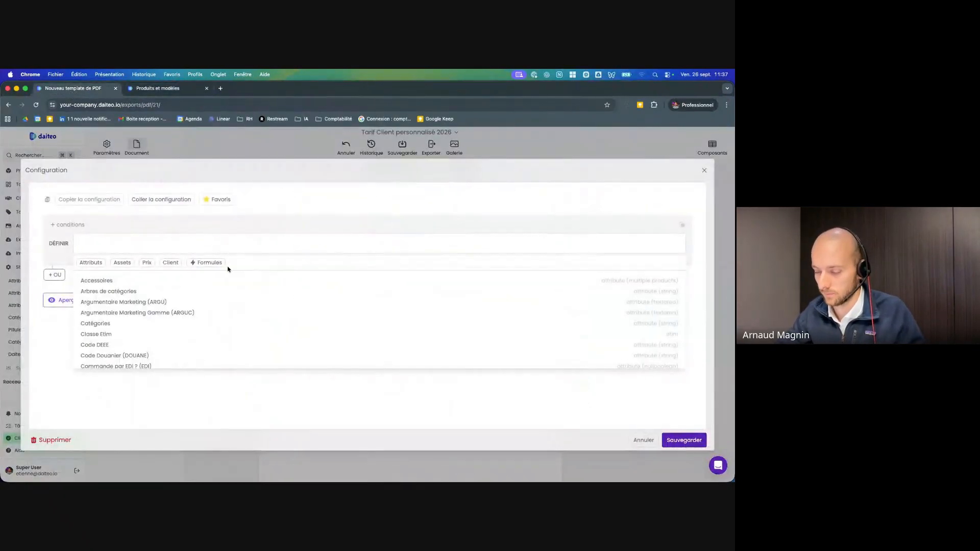
{"action": "type", "text": "Outillage à m"}
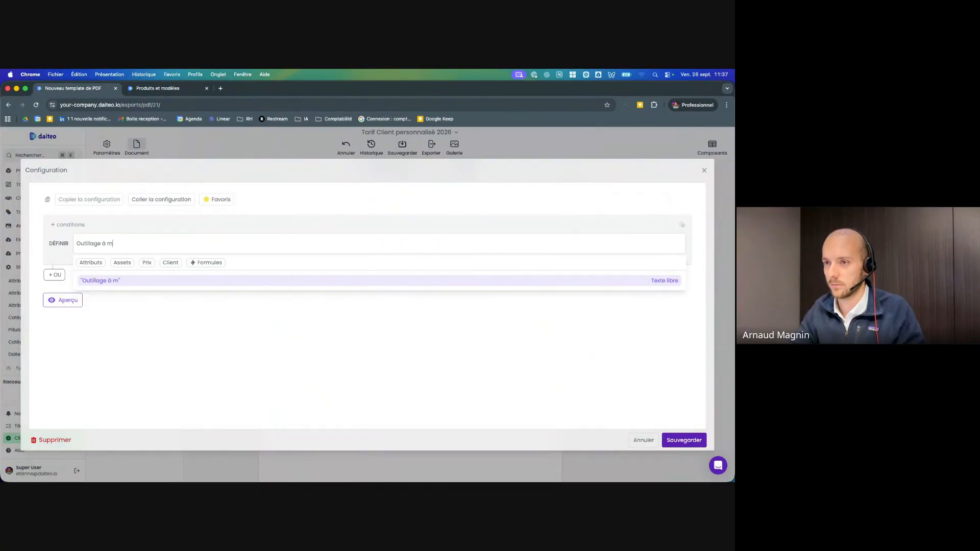
{"action": "type", "text": "ain"}
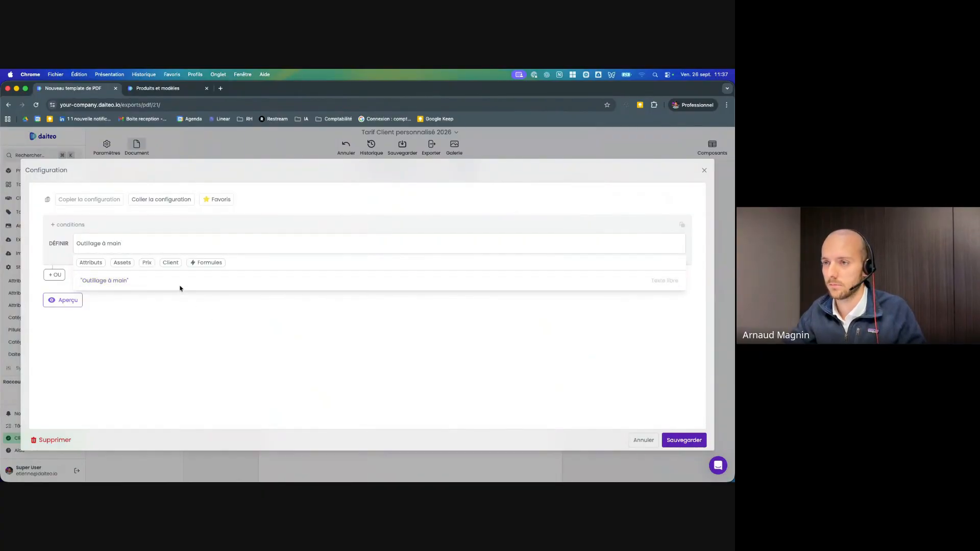
{"action": "left_click", "coordinate": [180, 288]}
{"action": "left_click", "coordinate": [684, 441]}
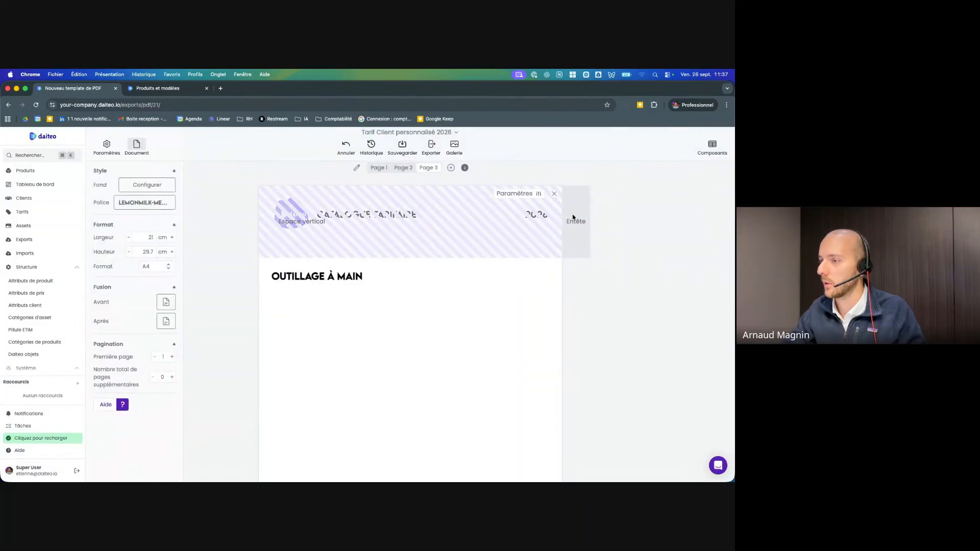
Add a "Tableau multi SKU" component to page 3 below the "Outillage à main" title
{"action": "left_click", "coordinate": [713, 146]}
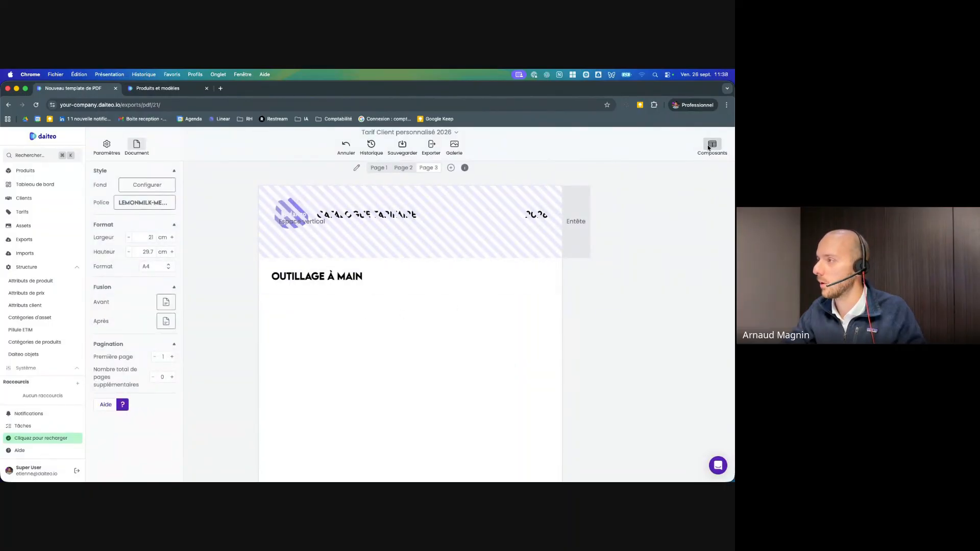
{"action": "scroll", "coordinate": [685, 235], "scroll_direction": "up", "scroll_amount": 3}
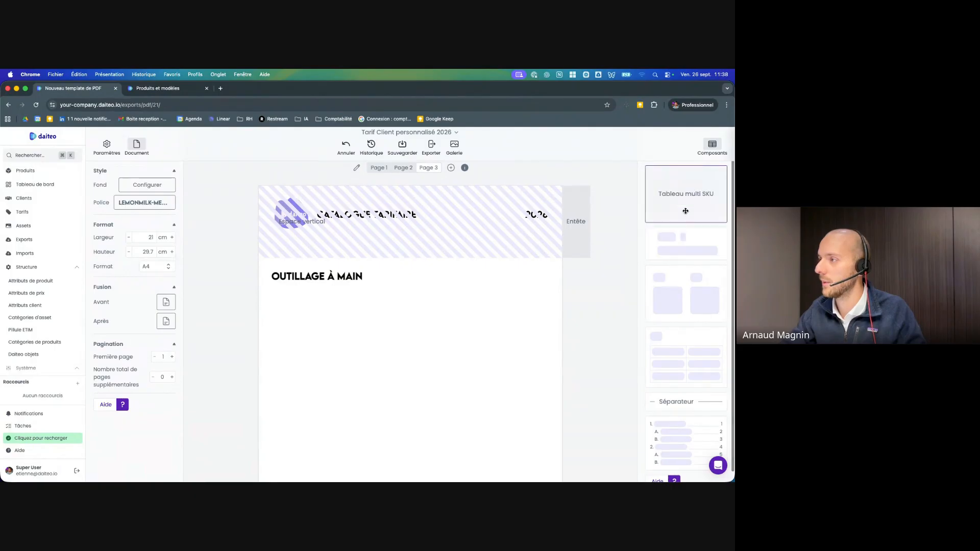
{"action": "left_click_drag", "start_coordinate": [684, 202], "coordinate": [430, 327]}
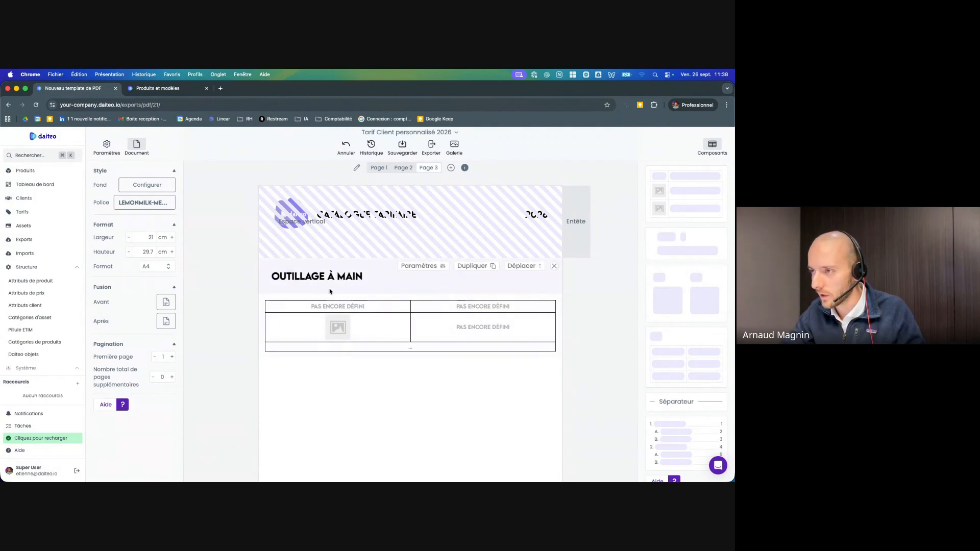
Set the bottom margin of the "Outillage à main" title block to 0 cm
{"action": "left_click", "coordinate": [418, 266]}
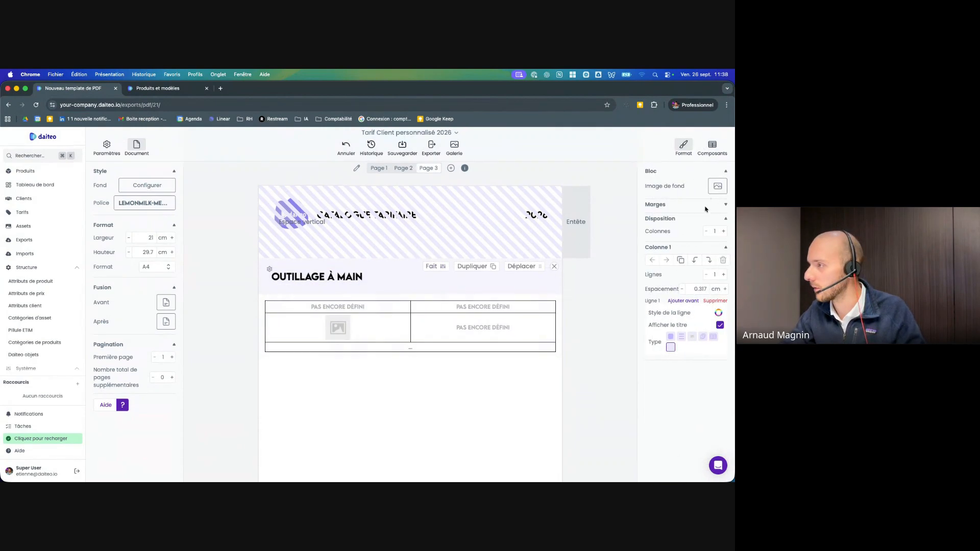
{"action": "left_click", "coordinate": [724, 205]}
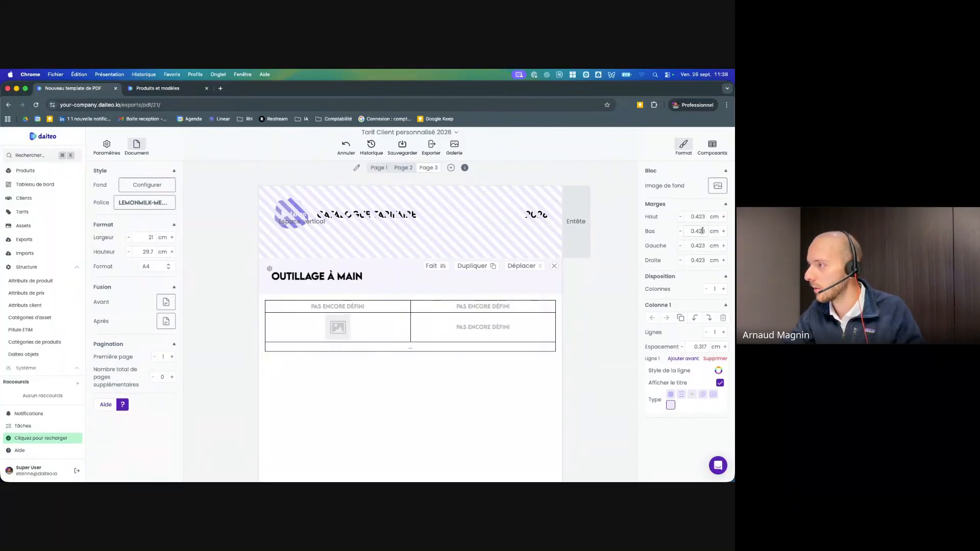
{"action": "left_click", "coordinate": [702, 231]}
{"action": "left_click", "coordinate": [680, 232]}
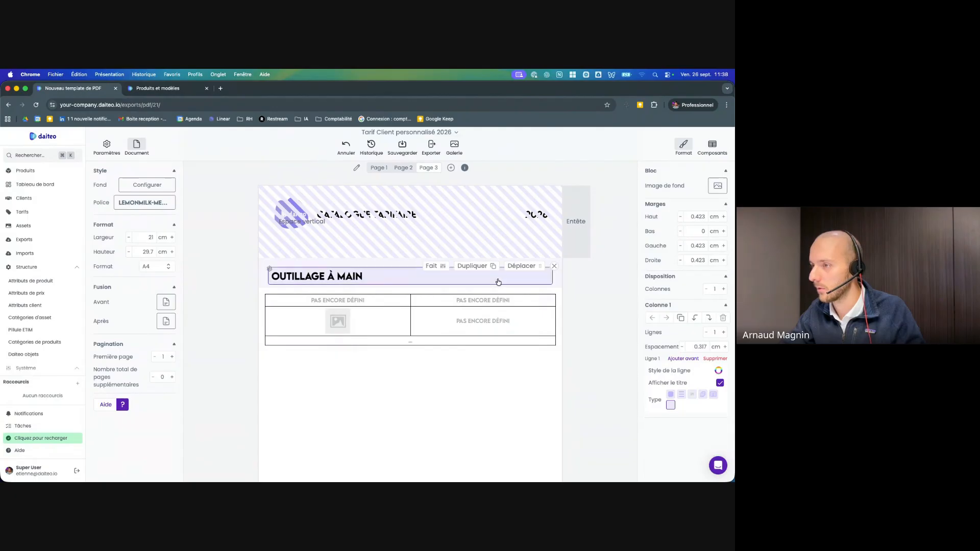
{"action": "left_click", "coordinate": [435, 267]}
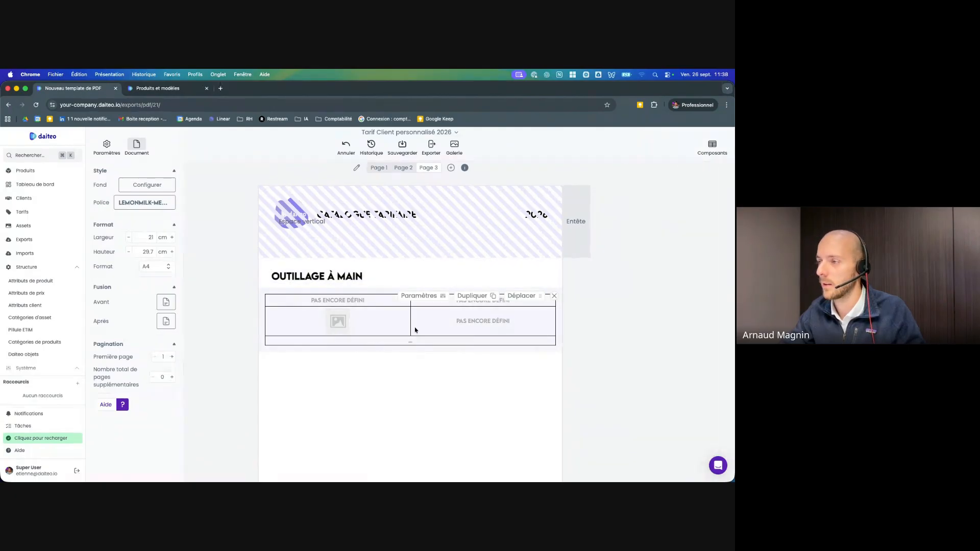
Set the number of columns in the multi-SKU table to 7
{"action": "left_click", "coordinate": [425, 302]}
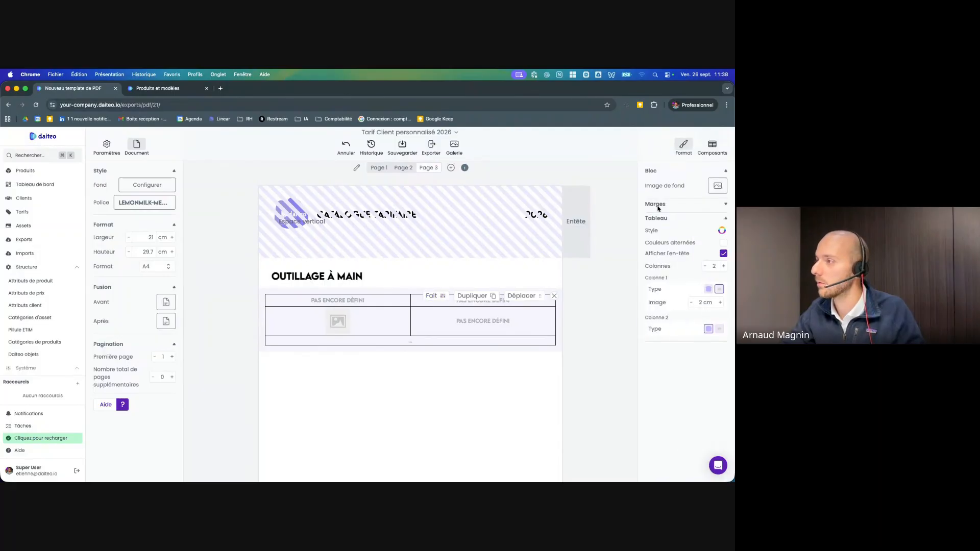
{"action": "left_click", "coordinate": [722, 266]}
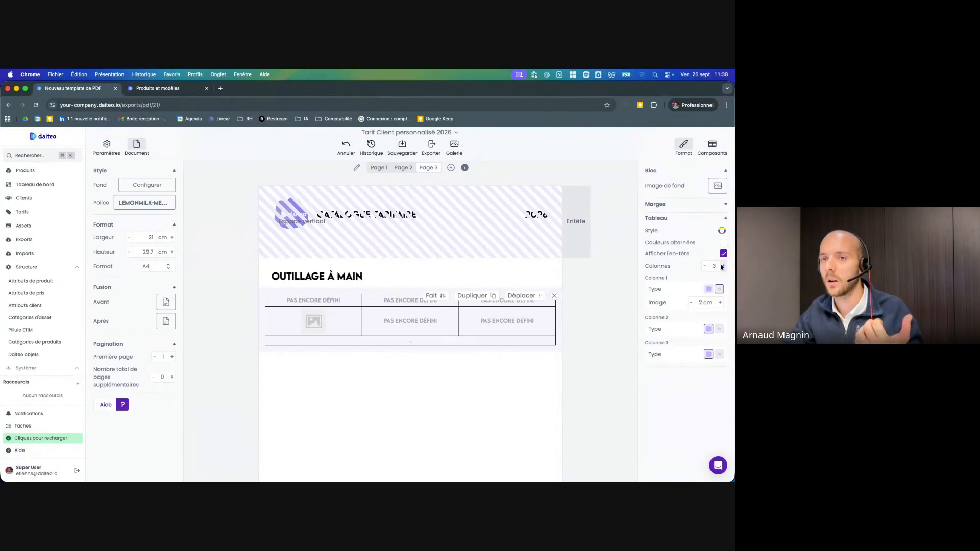
{"action": "left_click", "coordinate": [722, 266]}
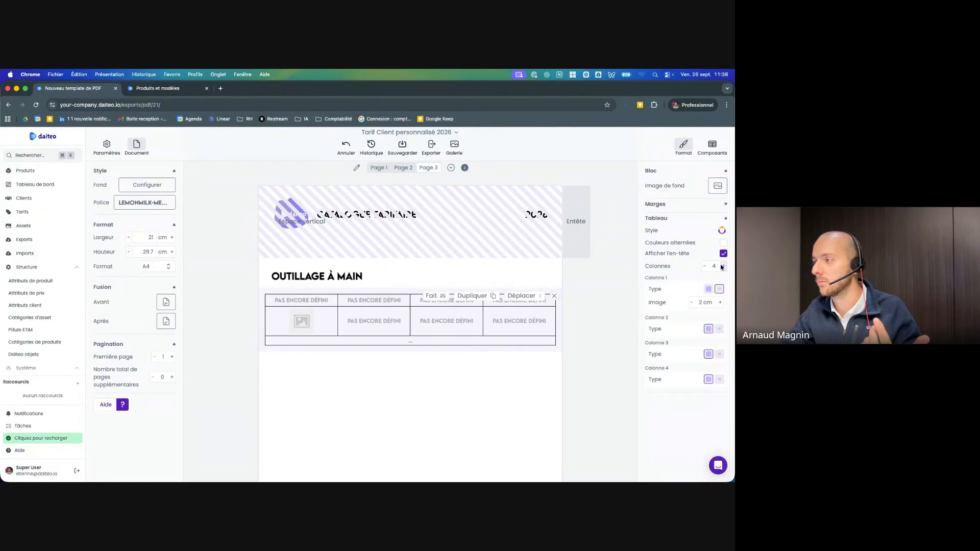
{"action": "left_click", "coordinate": [722, 266]}
{"action": "left_click", "coordinate": [722, 266]}
{"action": "left_click", "coordinate": [722, 266]}
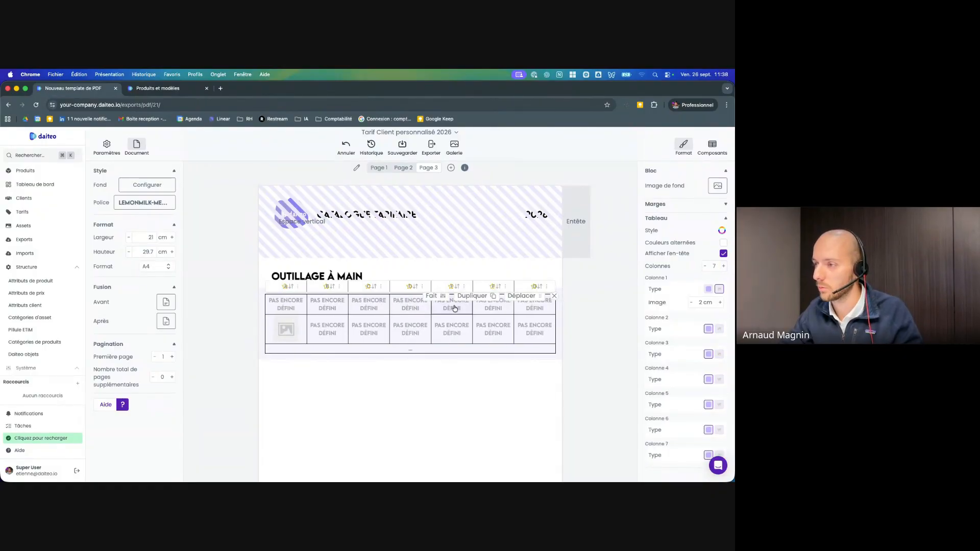
{"action": "left_click", "coordinate": [432, 296]}
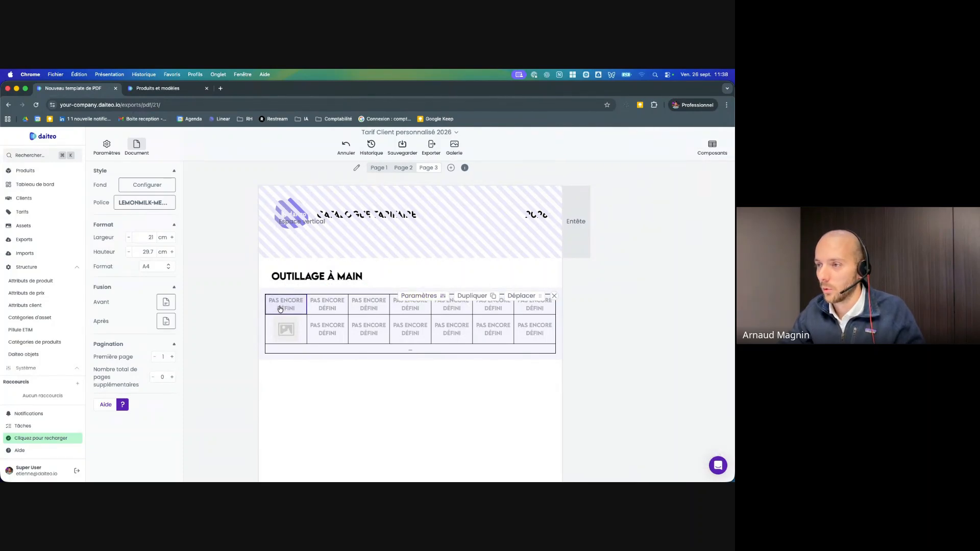
Define the first column's header as the free text "Photo" and save it
{"action": "left_click", "coordinate": [297, 310]}
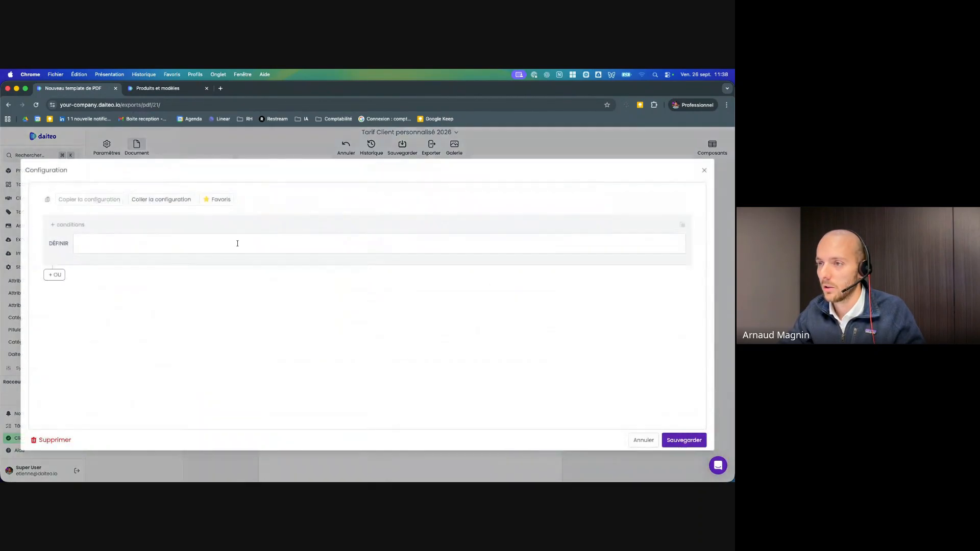
{"action": "type", "text": "Photo"}
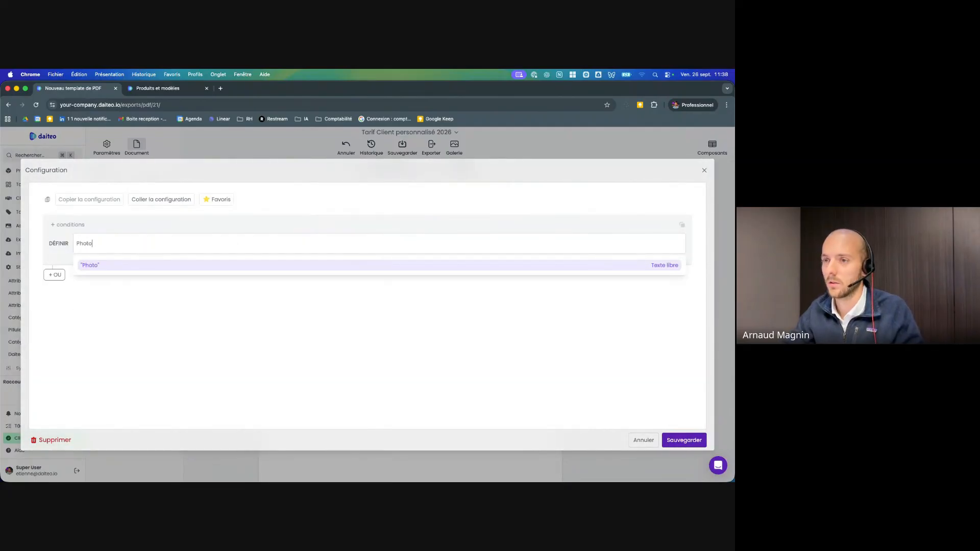
{"action": "left_click", "coordinate": [226, 263]}
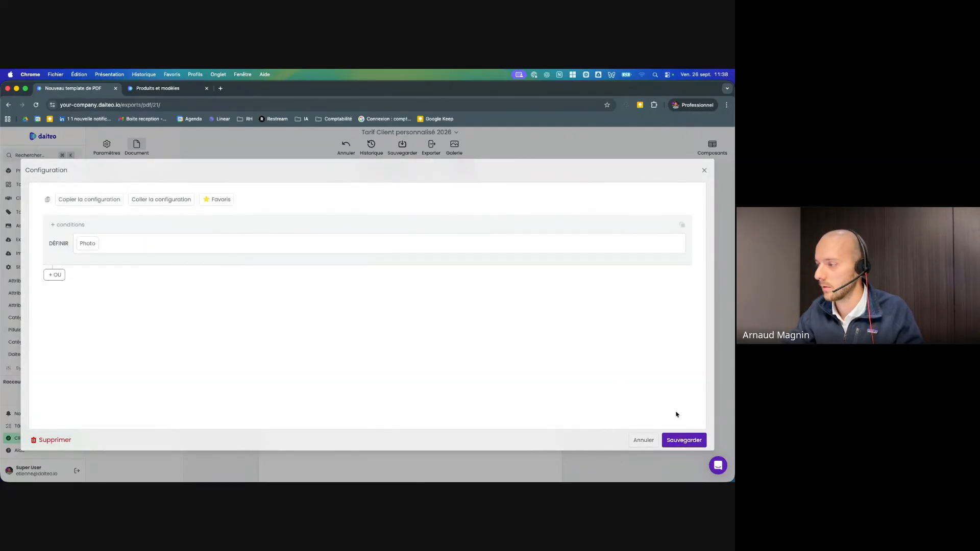
{"action": "left_click", "coordinate": [685, 440]}
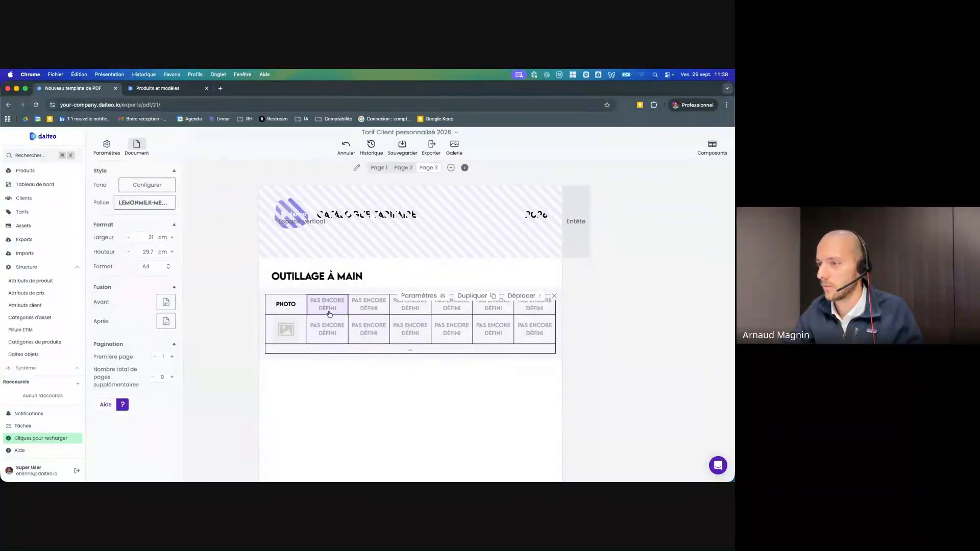
Define the second column's header as the free text "Code" and save it
{"action": "left_click", "coordinate": [329, 311]}
{"action": "left_click", "coordinate": [188, 244]}
{"action": "type", "text": "s"}
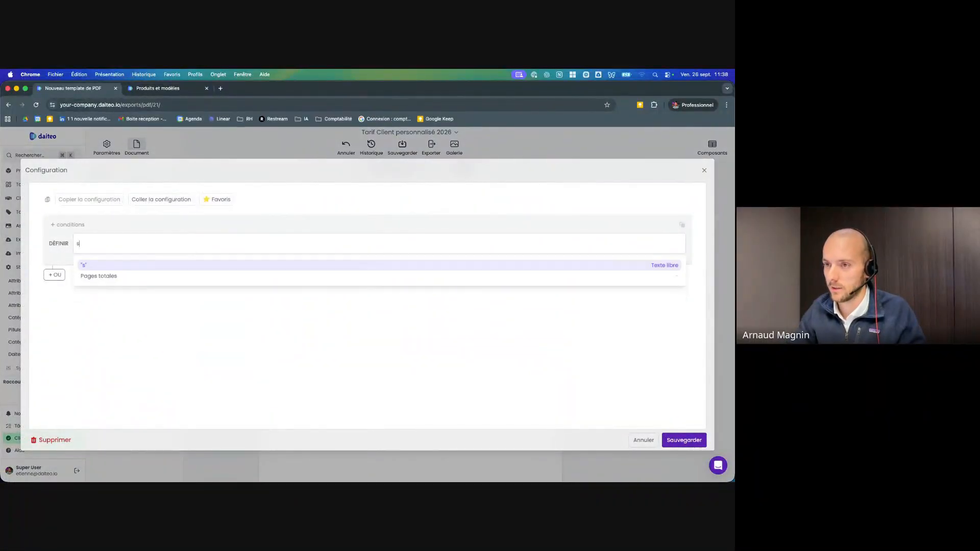
{"action": "type", "text": "ku"}
{"action": "key", "text": "BackSpace"}
{"action": "key", "text": "BackSpace"}
{"action": "key", "text": "BackSpace"}
{"action": "type", "text": "Code"}
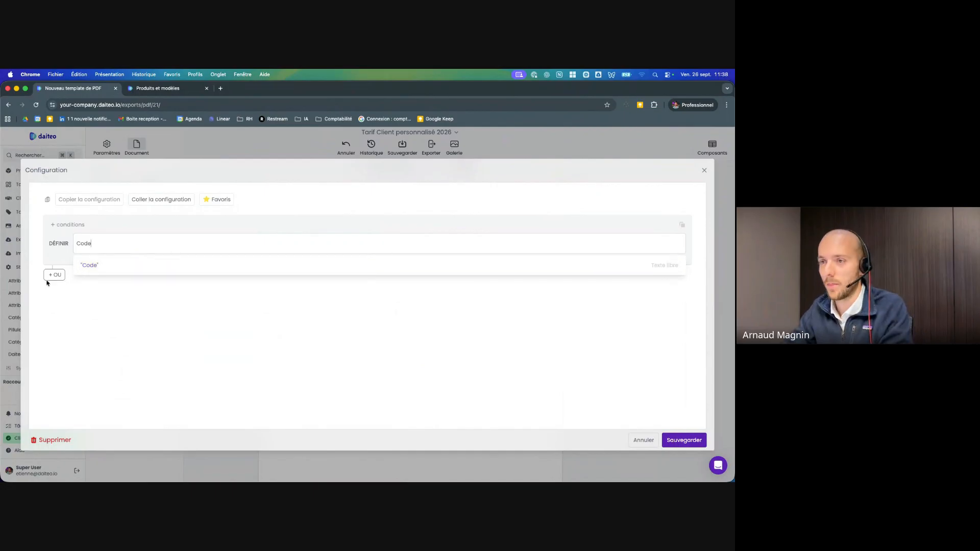
{"action": "left_click", "coordinate": [84, 265]}
{"action": "left_click", "coordinate": [684, 440]}
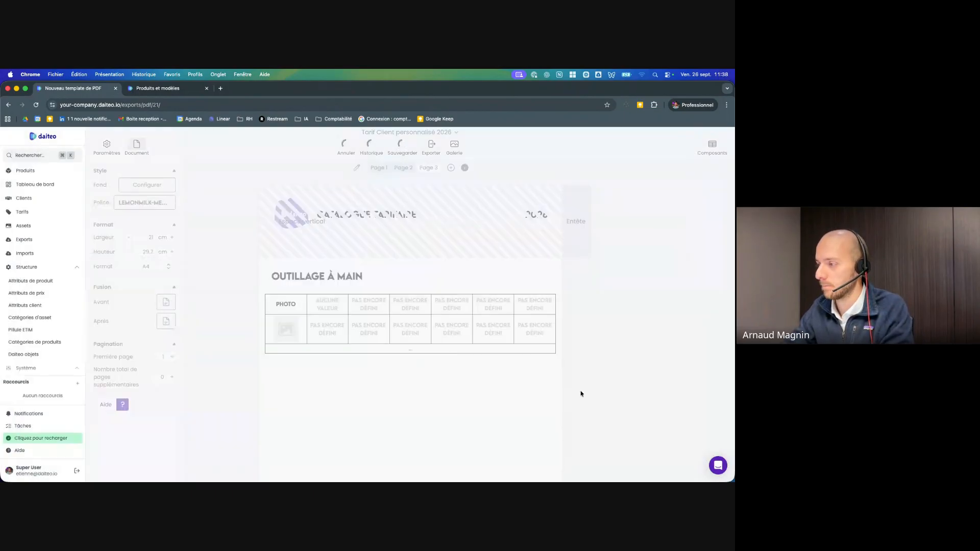
Define the third column's header as the free text "EAN" and save it
{"action": "left_click", "coordinate": [365, 311]}
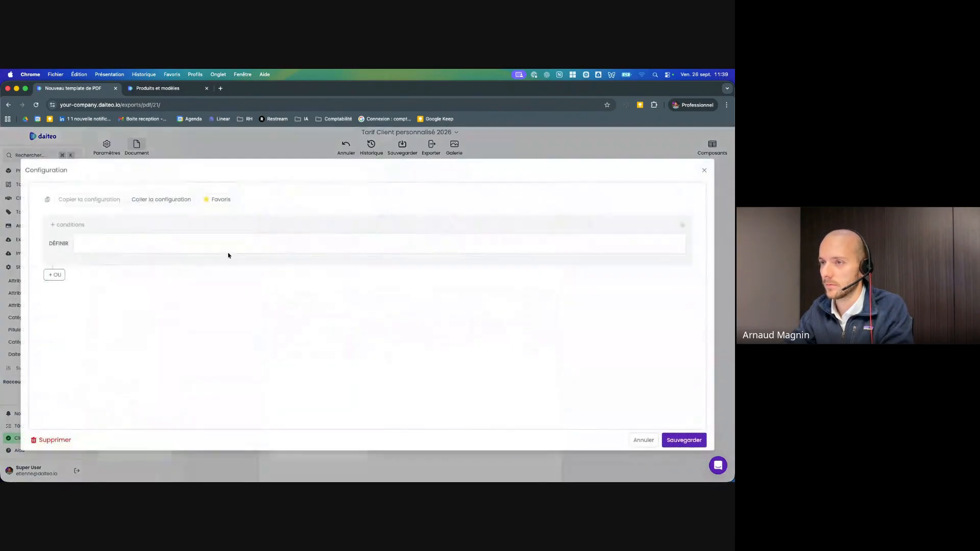
{"action": "left_click", "coordinate": [221, 241]}
{"action": "type", "text": "ean"}
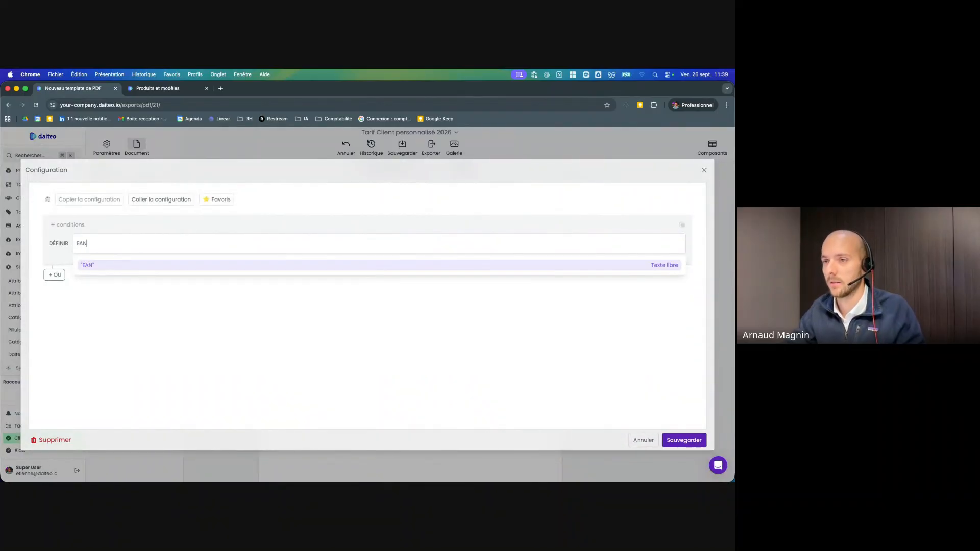
{"action": "left_click", "coordinate": [220, 265]}
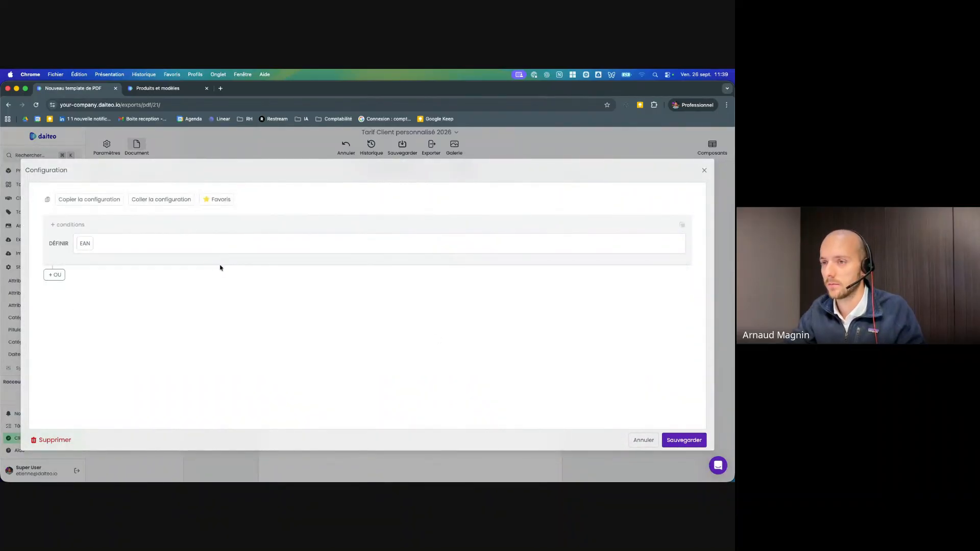
{"action": "left_click", "coordinate": [679, 439]}
Define the fourth column's header as the free text "Désignation" and save it
{"action": "left_click", "coordinate": [414, 315]}
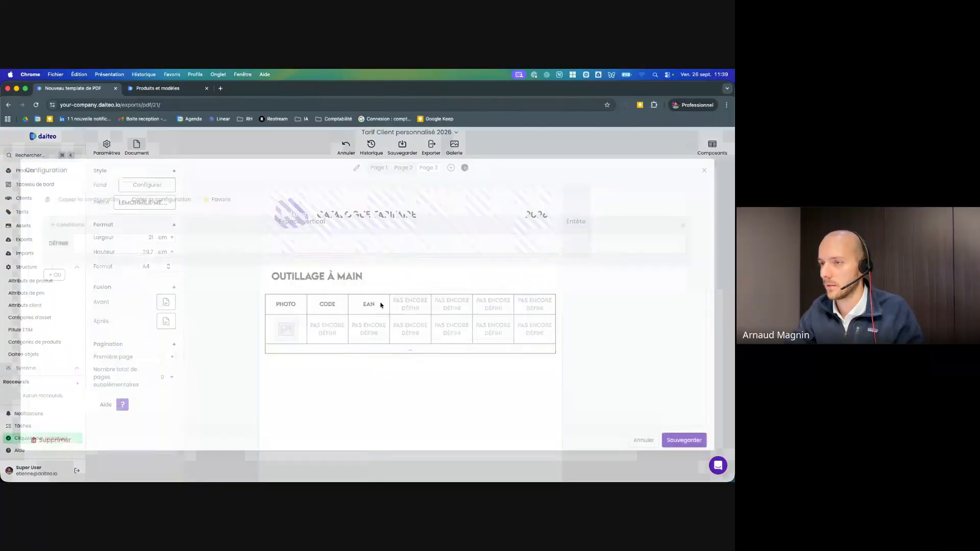
{"action": "left_click", "coordinate": [219, 241]}
{"action": "type", "text": "Dés"}
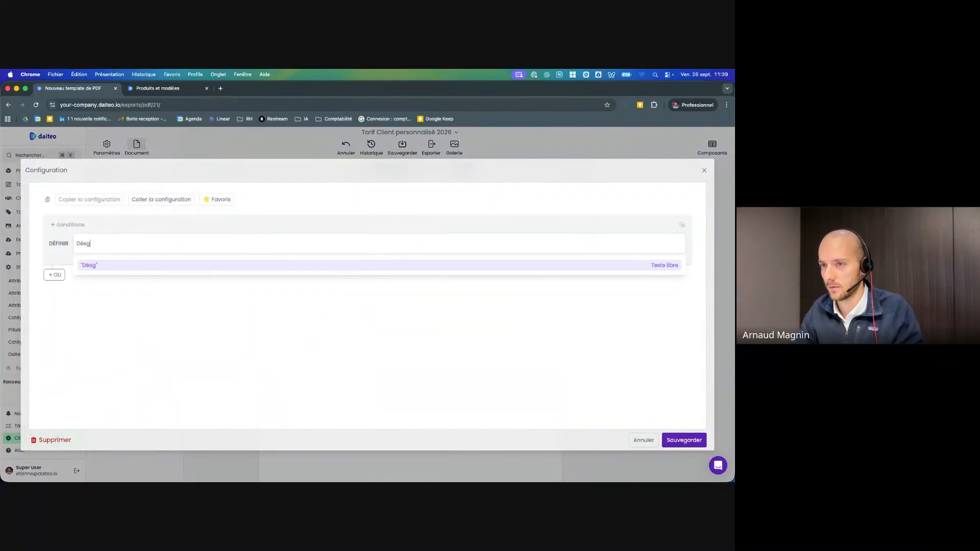
{"action": "type", "text": "ignation"}
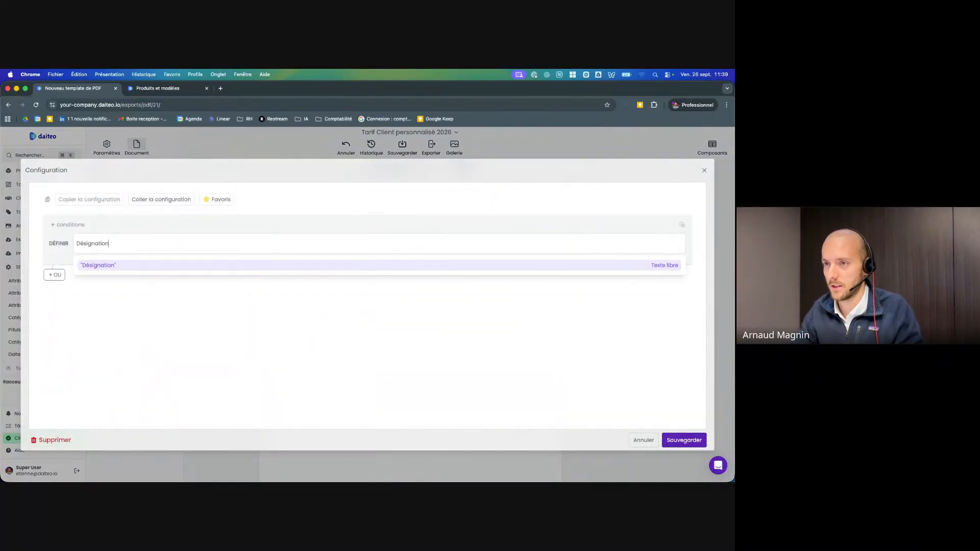
{"action": "left_click", "coordinate": [221, 266]}
{"action": "left_click", "coordinate": [684, 440]}
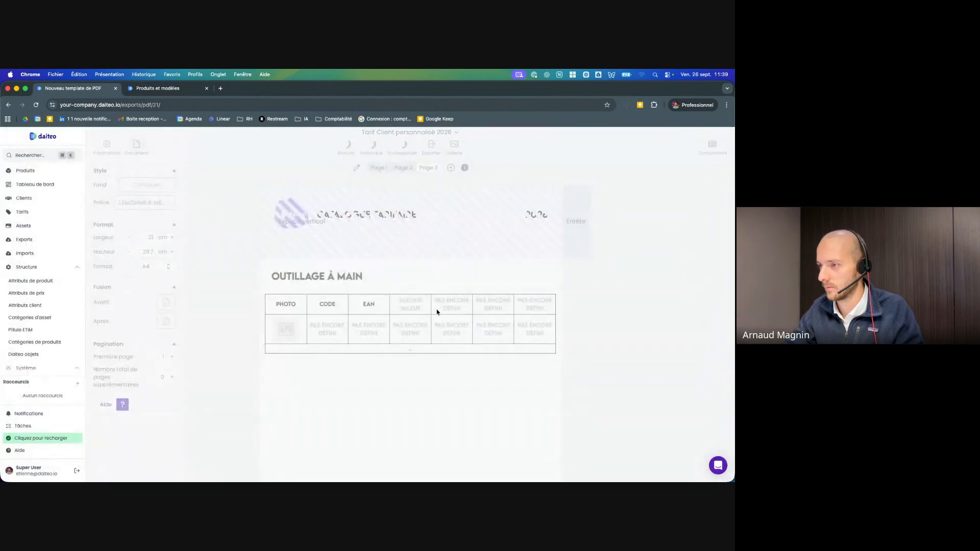
Define the fifth column's header as the free text "Prix brut" and save it
{"action": "left_click", "coordinate": [443, 313]}
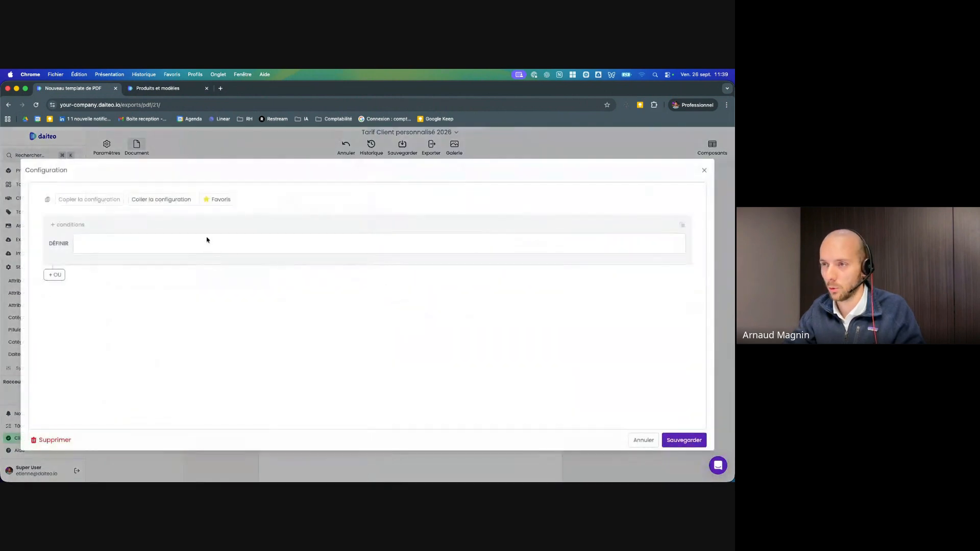
{"action": "left_click", "coordinate": [206, 242]}
{"action": "type", "text": "Prix brut"}
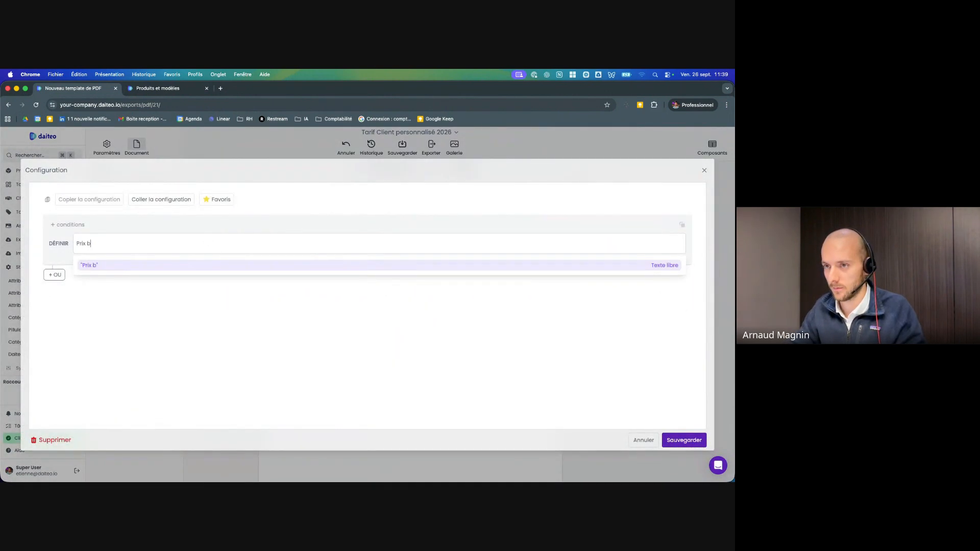
{"action": "left_click", "coordinate": [213, 266]}
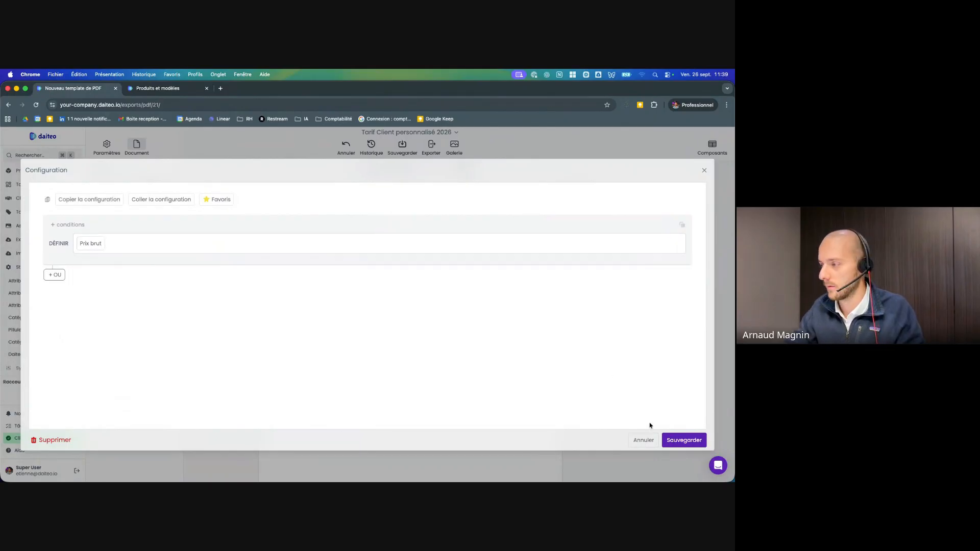
{"action": "left_click", "coordinate": [669, 441]}
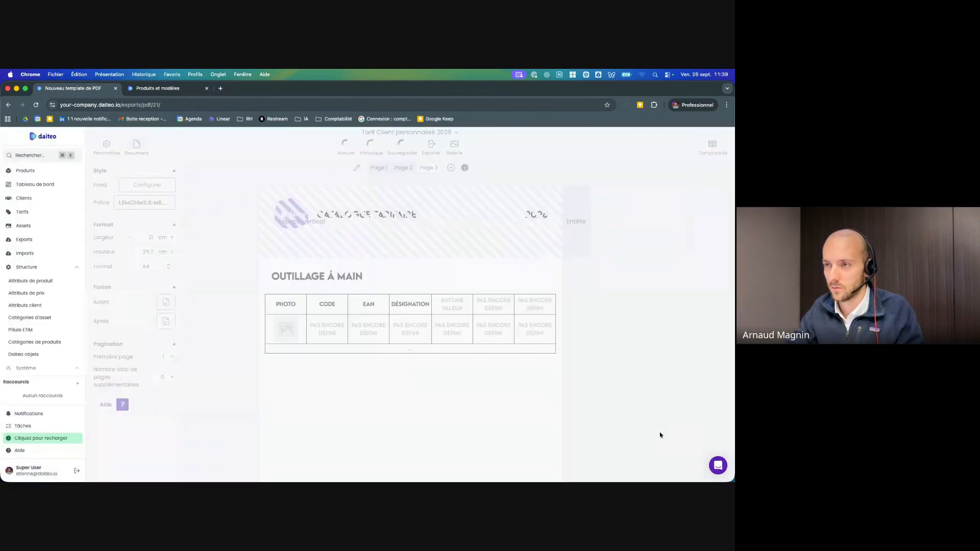
Define the sixth column's header as the free text "remise" and save it
{"action": "left_click", "coordinate": [495, 321]}
{"action": "type", "text": "remise"}
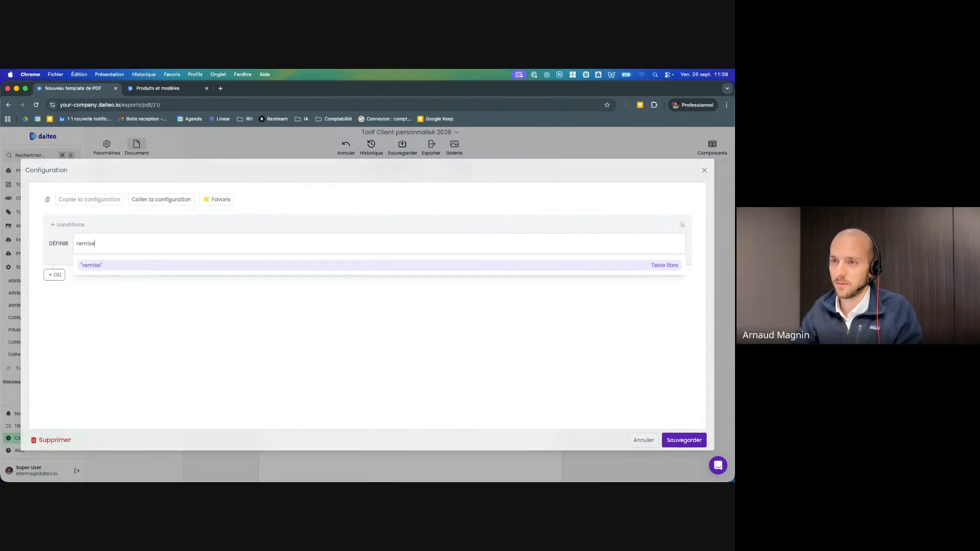
{"action": "left_click", "coordinate": [164, 263]}
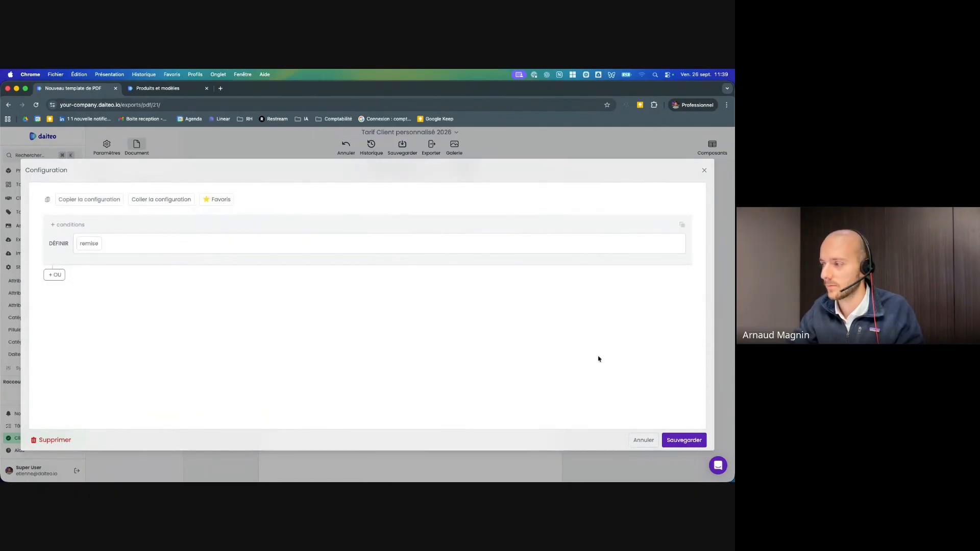
{"action": "left_click", "coordinate": [684, 440]}
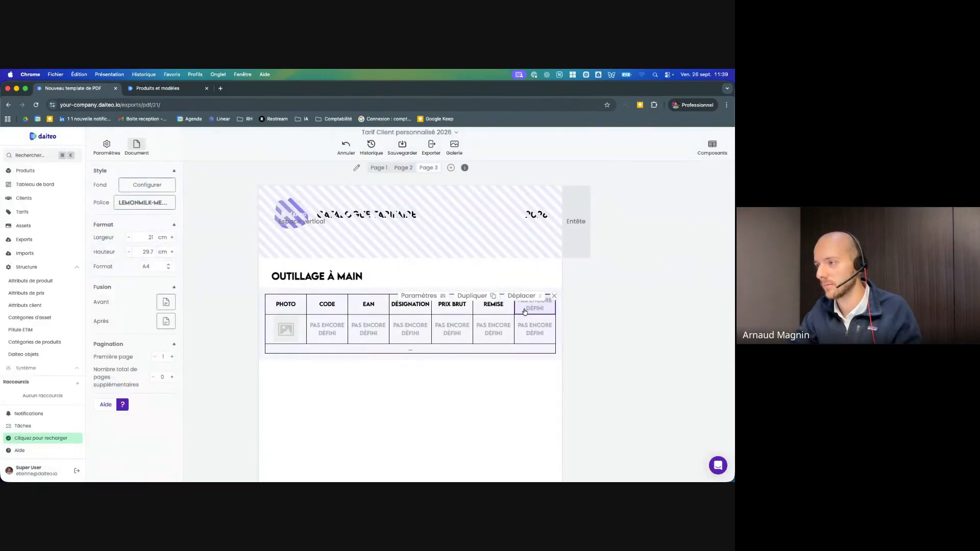
Define the seventh column's header as the free text "prix net" and save it
{"action": "left_click", "coordinate": [531, 326]}
{"action": "left_click", "coordinate": [256, 244]}
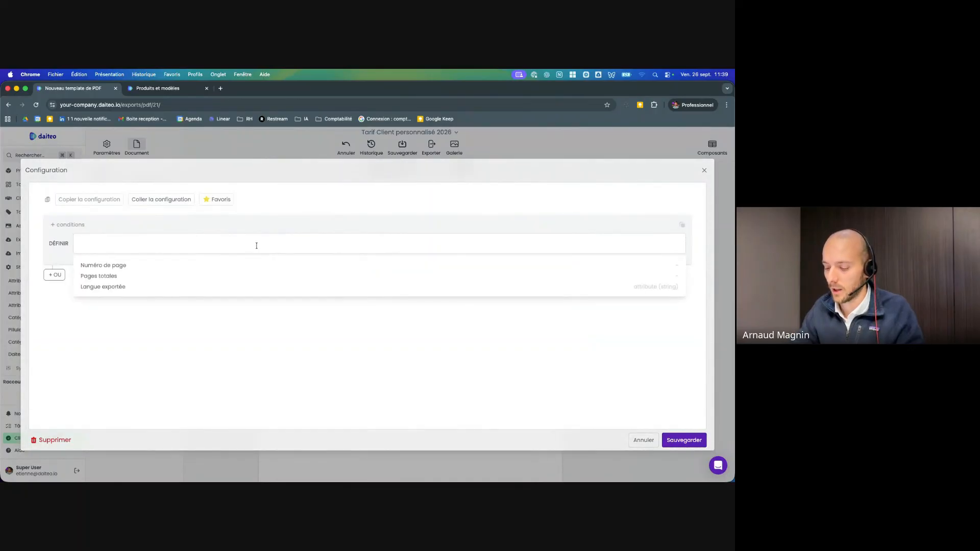
{"action": "type", "text": "prix net"}
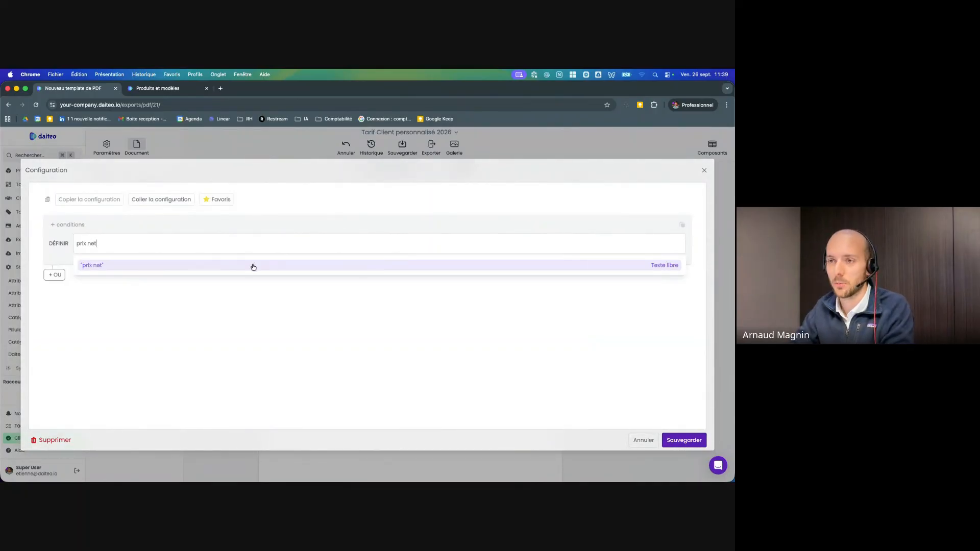
{"action": "left_click", "coordinate": [234, 269]}
{"action": "left_click", "coordinate": [666, 436]}
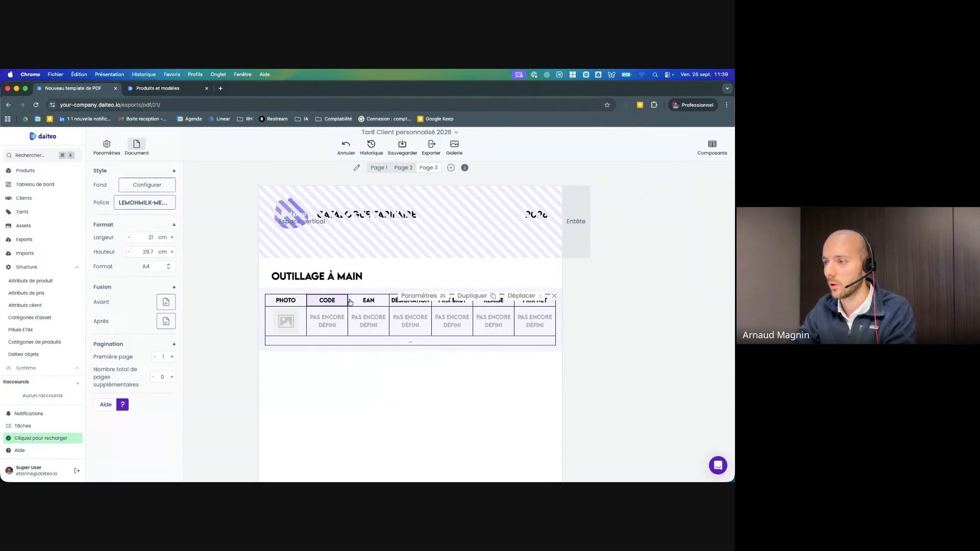
Open the table's settings and format the Photo header in LEMONMILK-REGULAR at size 10
{"action": "left_click", "coordinate": [419, 296]}
{"action": "left_click", "coordinate": [308, 304]}
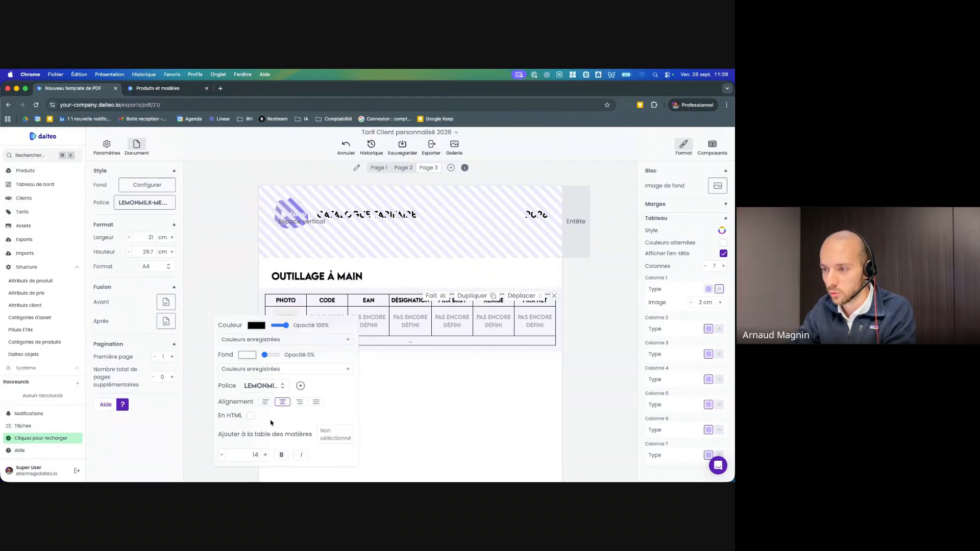
{"action": "left_click", "coordinate": [252, 388]}
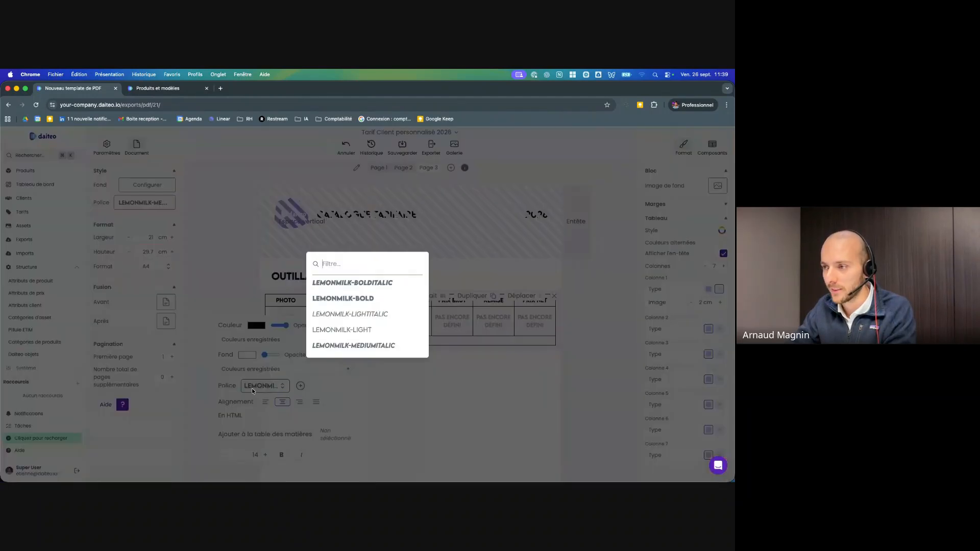
{"action": "scroll", "coordinate": [349, 310], "scroll_direction": "down", "scroll_amount": 2}
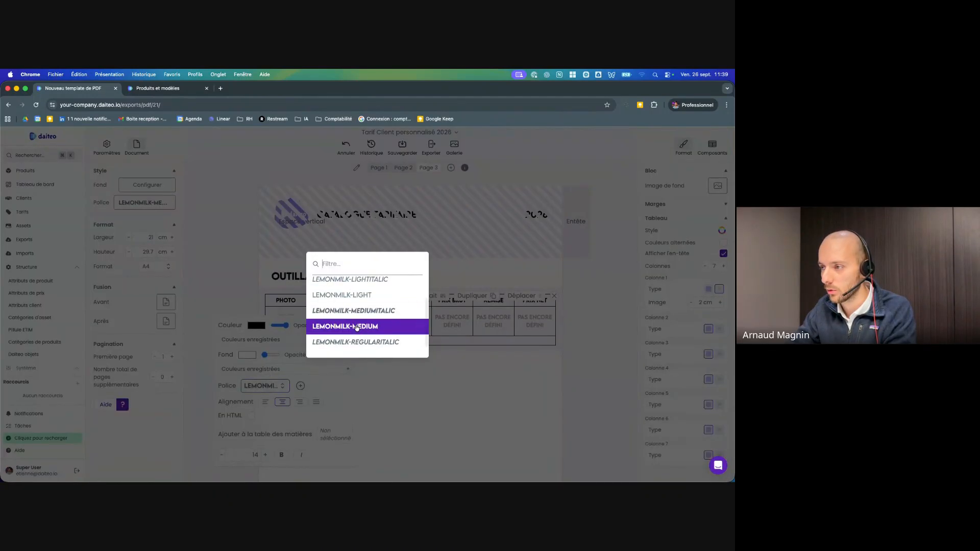
{"action": "scroll", "coordinate": [355, 327], "scroll_direction": "up", "scroll_amount": 1}
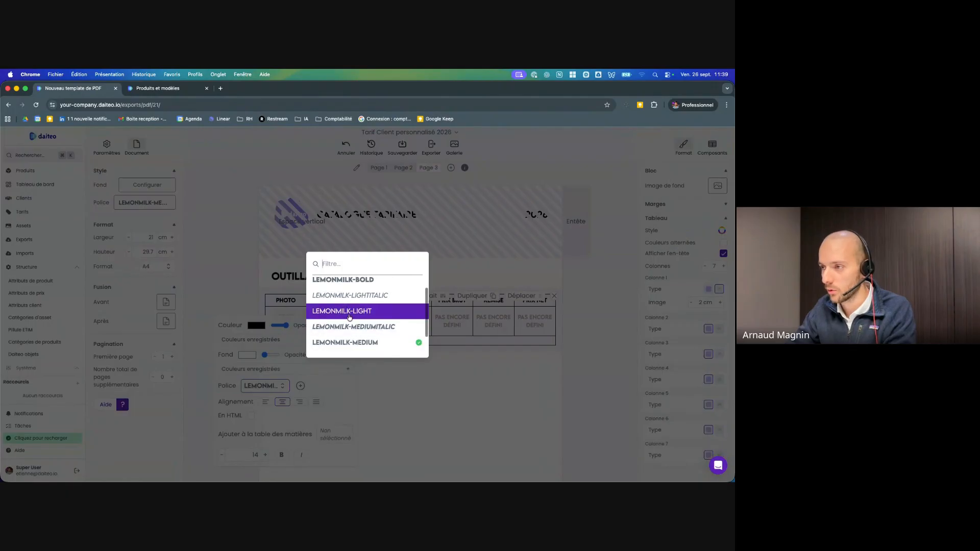
{"action": "scroll", "coordinate": [352, 328], "scroll_direction": "down", "scroll_amount": 2}
{"action": "left_click", "coordinate": [351, 344]}
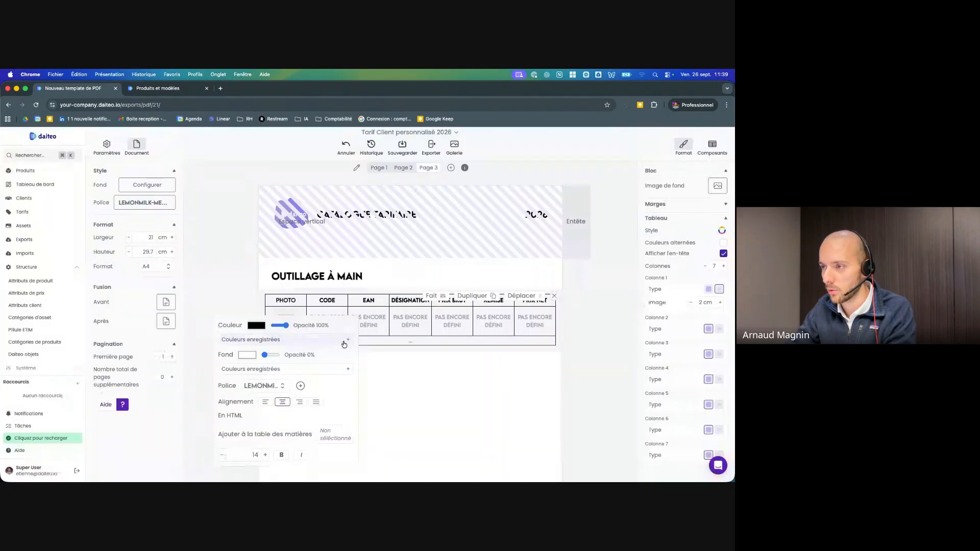
{"action": "left_click", "coordinate": [221, 456]}
{"action": "left_click", "coordinate": [221, 456]}
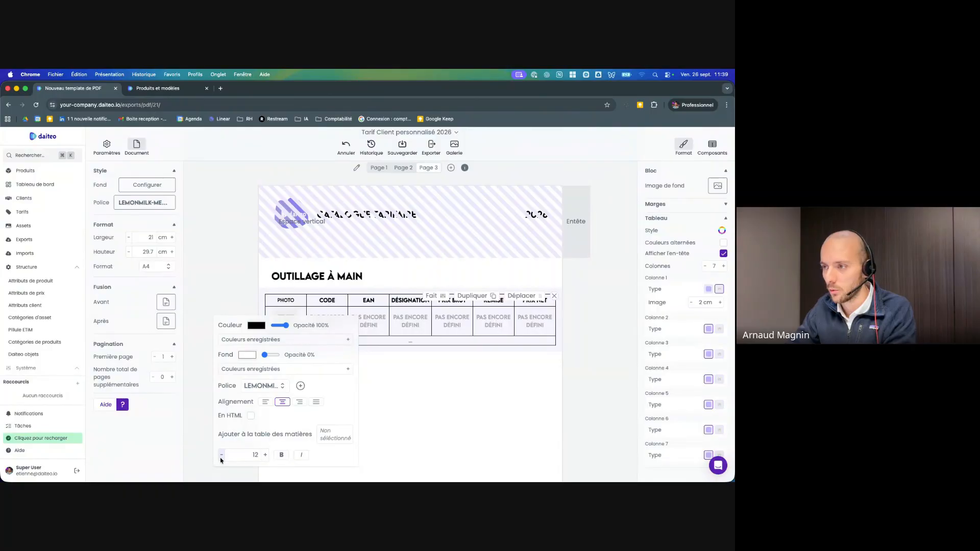
{"action": "left_click", "coordinate": [222, 460]}
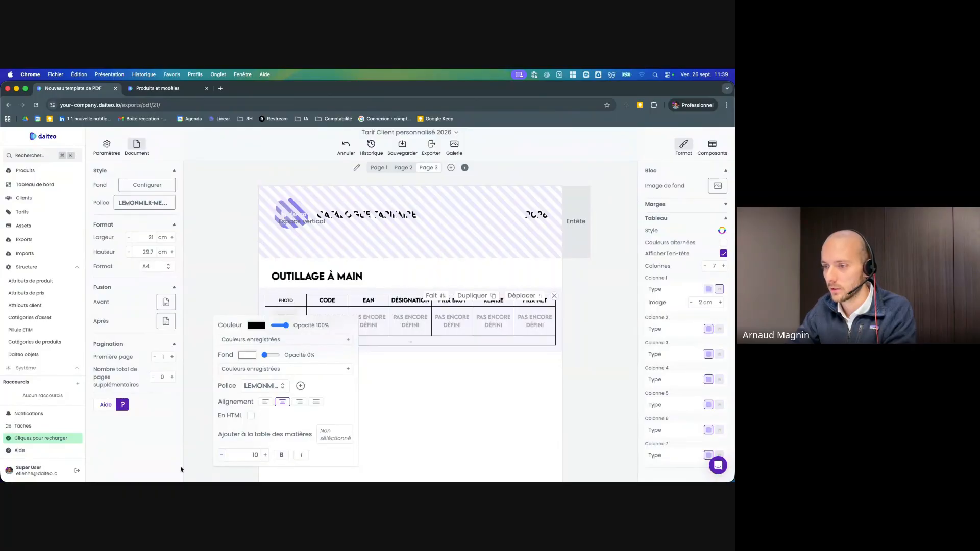
Set the Code header's text size to 10 and its font to LEMONMILK-REGULAR
{"action": "left_click", "coordinate": [324, 303]}
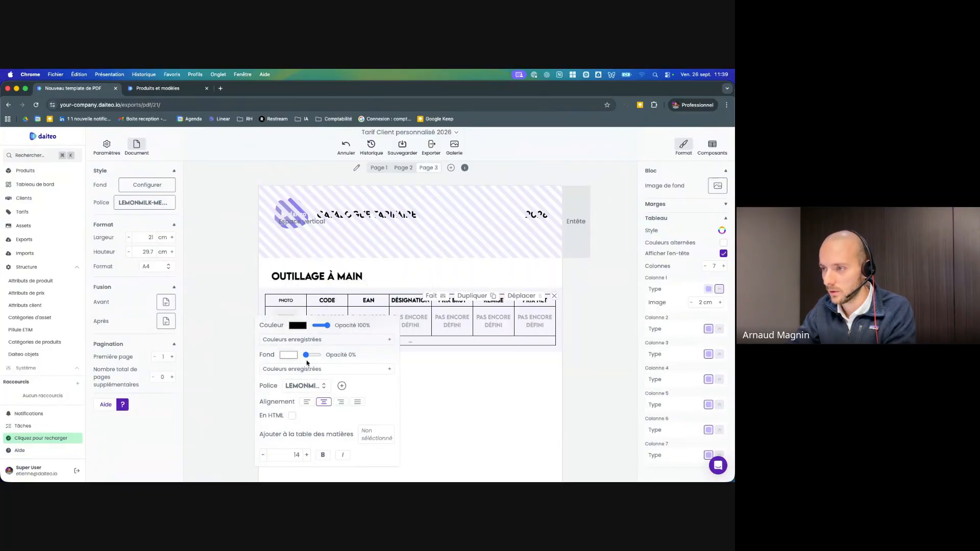
{"action": "left_click", "coordinate": [265, 459]}
{"action": "left_click", "coordinate": [265, 459]}
{"action": "left_click", "coordinate": [265, 459]}
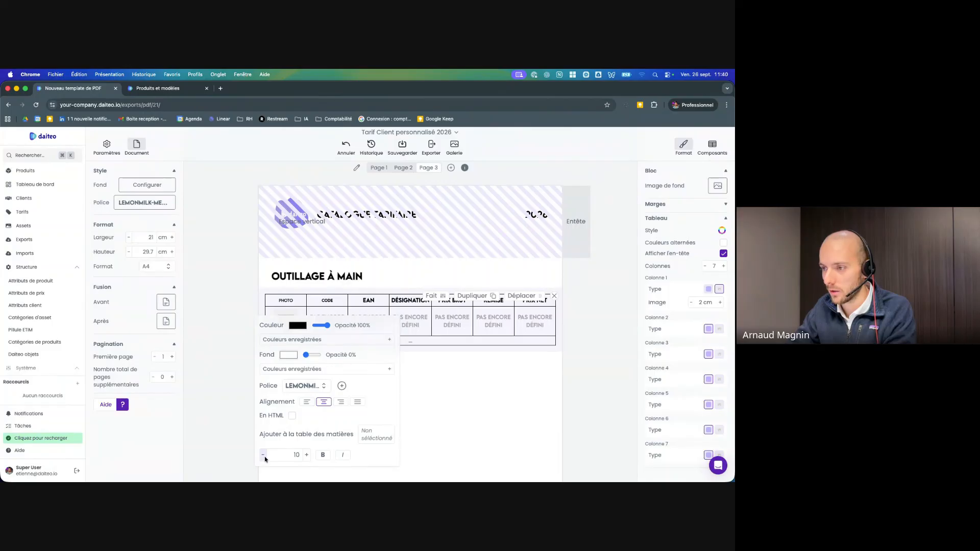
{"action": "left_click", "coordinate": [307, 387]}
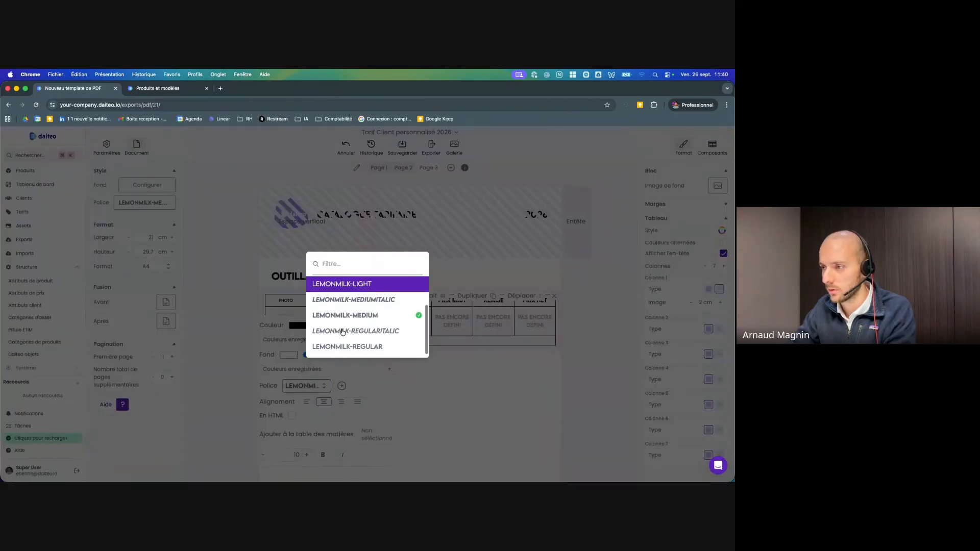
{"action": "left_click", "coordinate": [345, 349]}
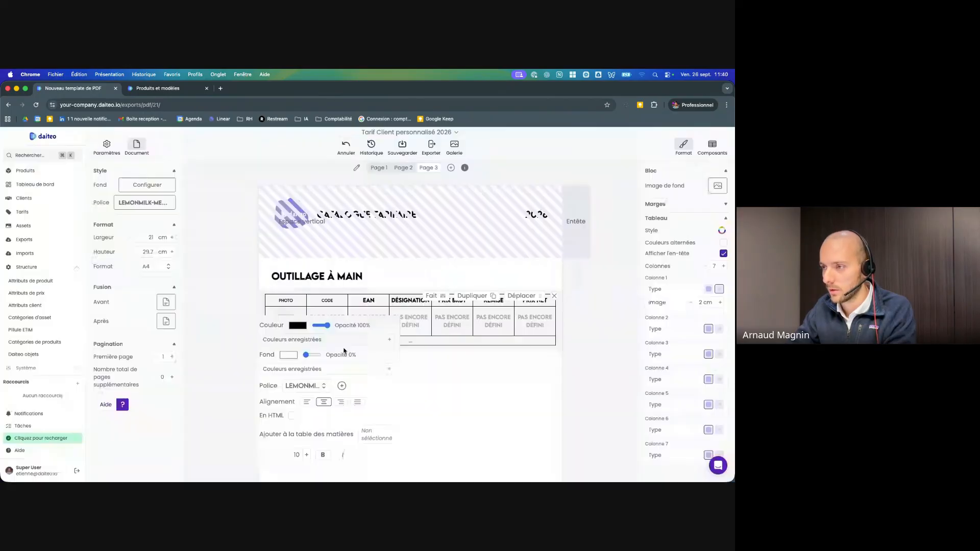
Set the EAN header's font to LEMONMILK-REGULAR and its text size to 10
{"action": "left_click", "coordinate": [368, 302]}
{"action": "left_click", "coordinate": [337, 387]}
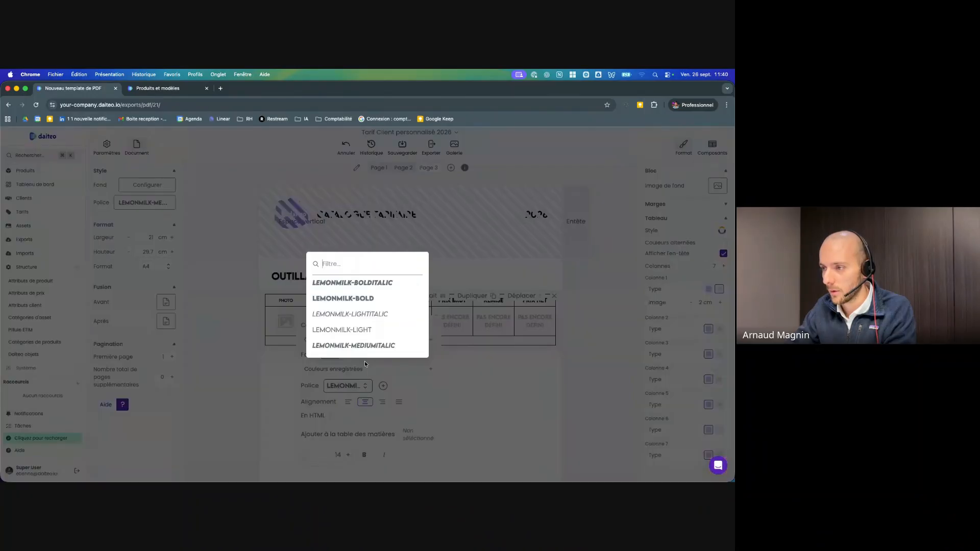
{"action": "scroll", "coordinate": [368, 328], "scroll_direction": "down", "scroll_amount": 2}
{"action": "left_click", "coordinate": [366, 347]}
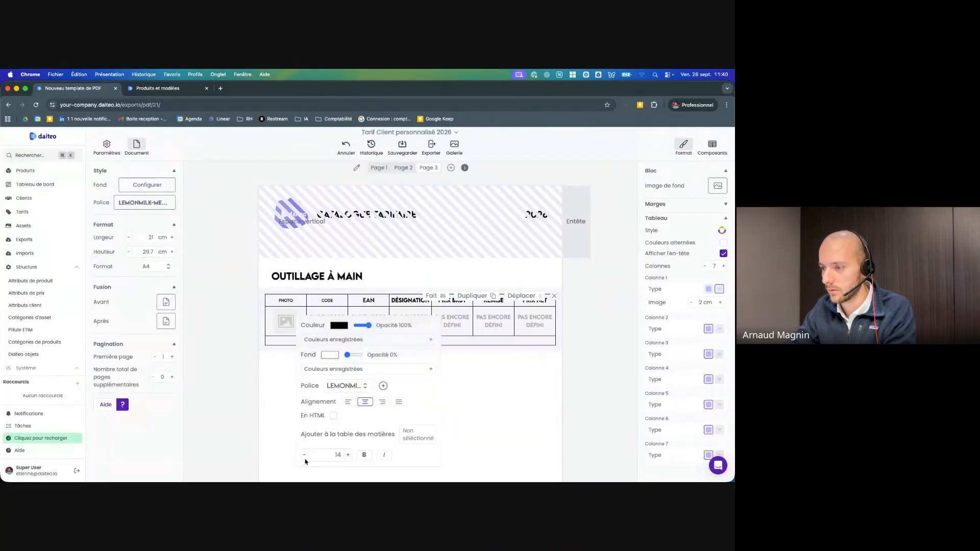
{"action": "left_click", "coordinate": [304, 455]}
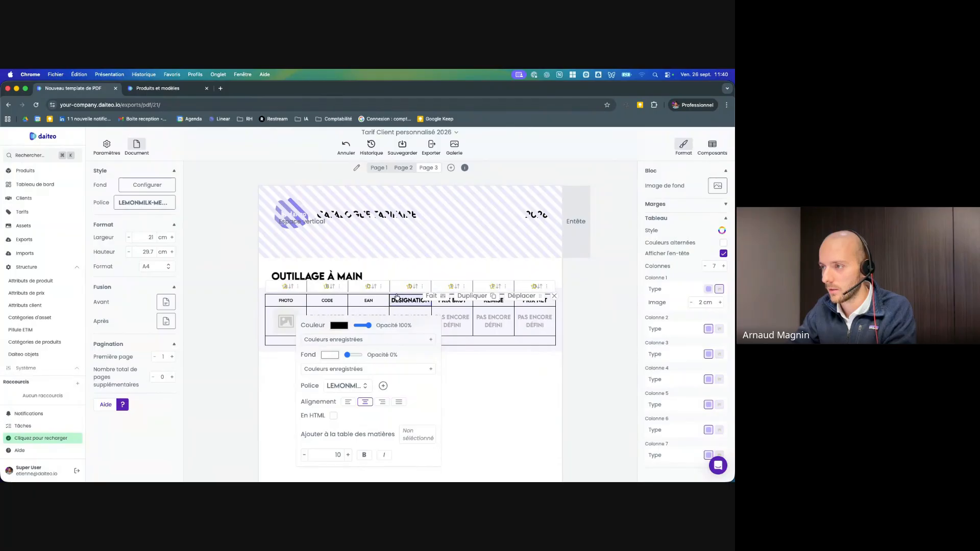
Try to format the headers from Désignation onward together in LEMONMILK-REGULAR at size 12
{"action": "left_click", "coordinate": [428, 305]}
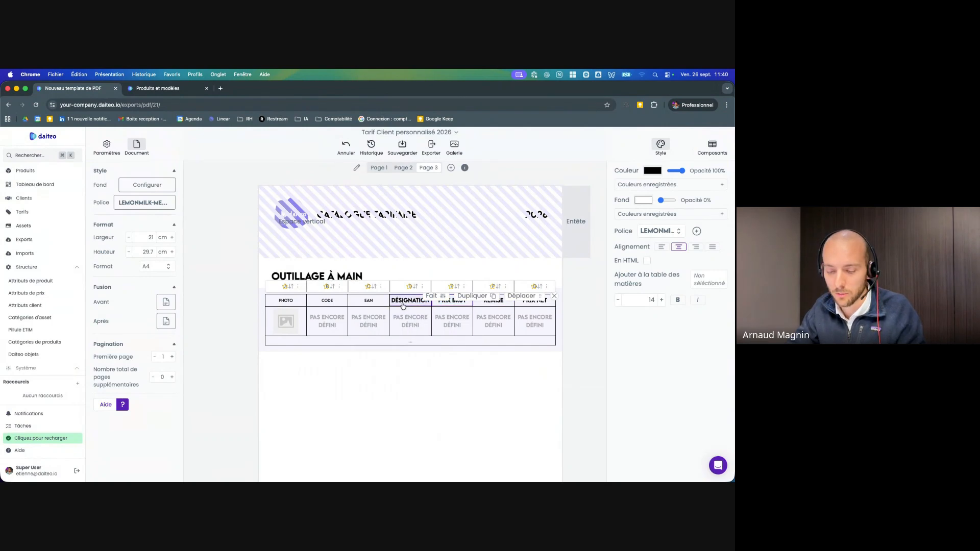
{"action": "left_click_drag", "start_coordinate": [400, 302], "coordinate": [409, 304]}
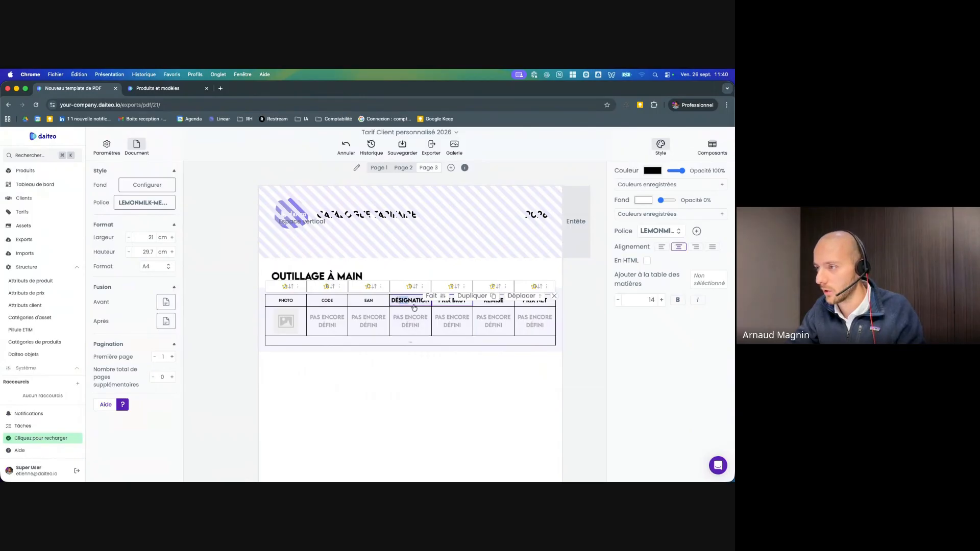
{"action": "left_click", "coordinate": [448, 306], "text": "shift"}
{"action": "left_click", "coordinate": [491, 306], "text": "shift"}
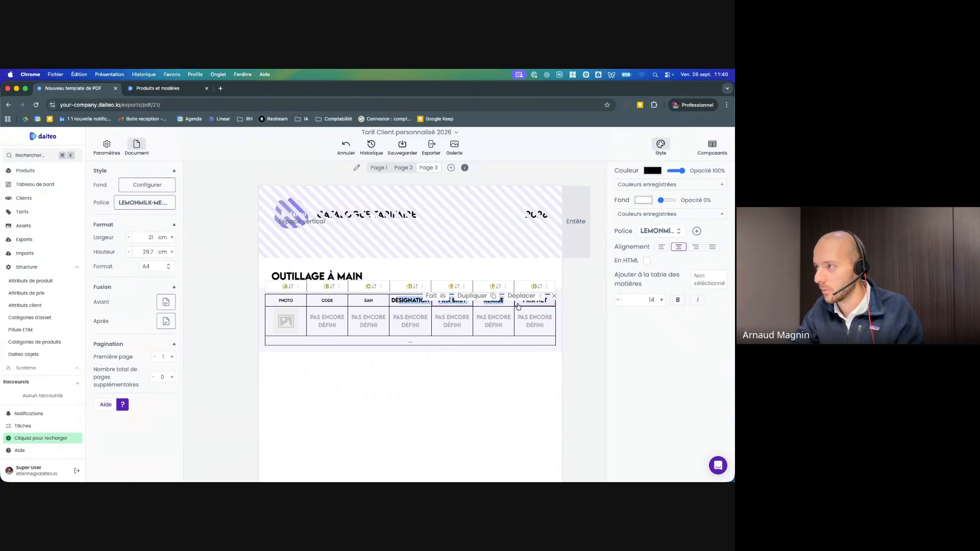
{"action": "left_click", "coordinate": [656, 231]}
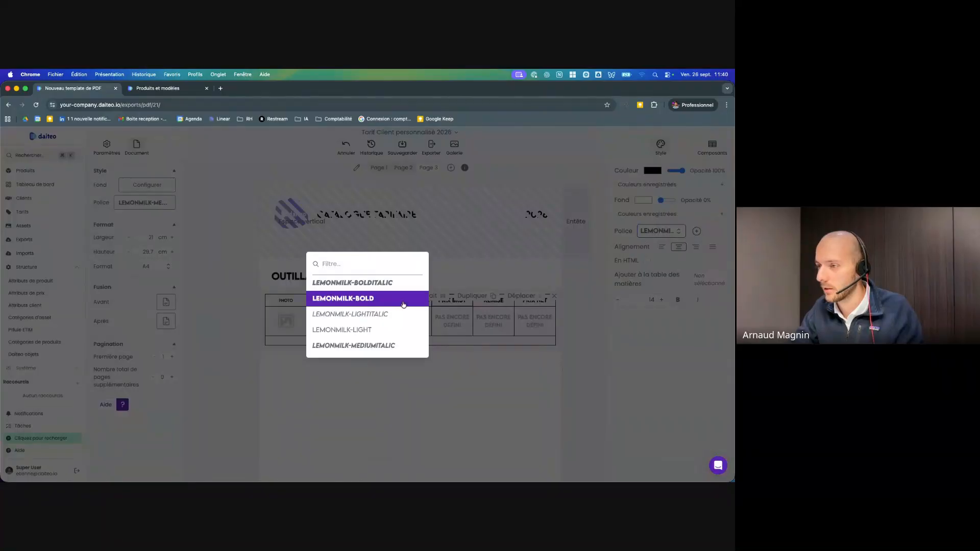
{"action": "scroll", "coordinate": [404, 305], "scroll_direction": "down", "scroll_amount": 2}
{"action": "left_click", "coordinate": [363, 346]}
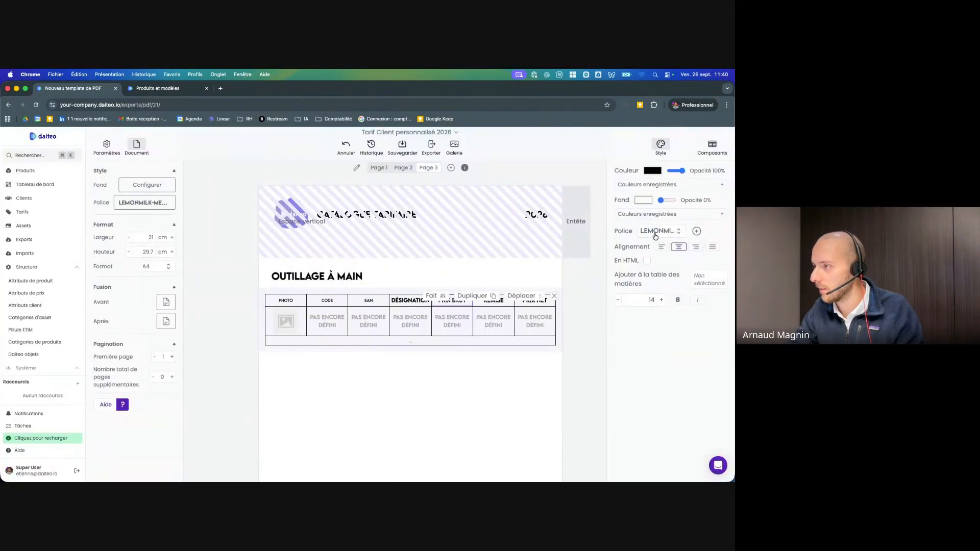
{"action": "left_click", "coordinate": [617, 301]}
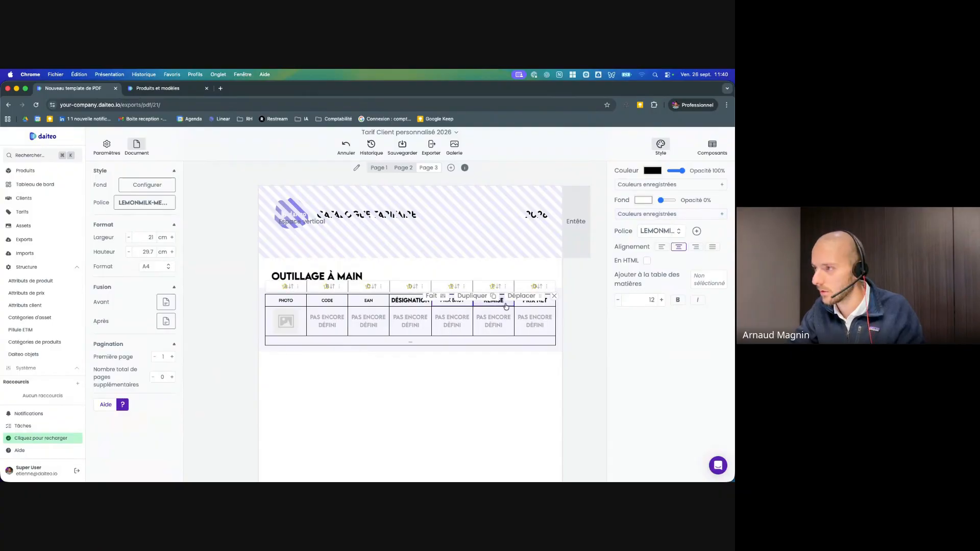
Format the Désignation, Prix brut, Remise and Prix net headers together in LEMONMILK-REGULAR at size 10, and finish editing the table
{"action": "left_click", "coordinate": [506, 306], "text": "shift"}
{"action": "left_click", "coordinate": [511, 307]}
{"action": "left_click", "coordinate": [525, 307], "text": "shift"}
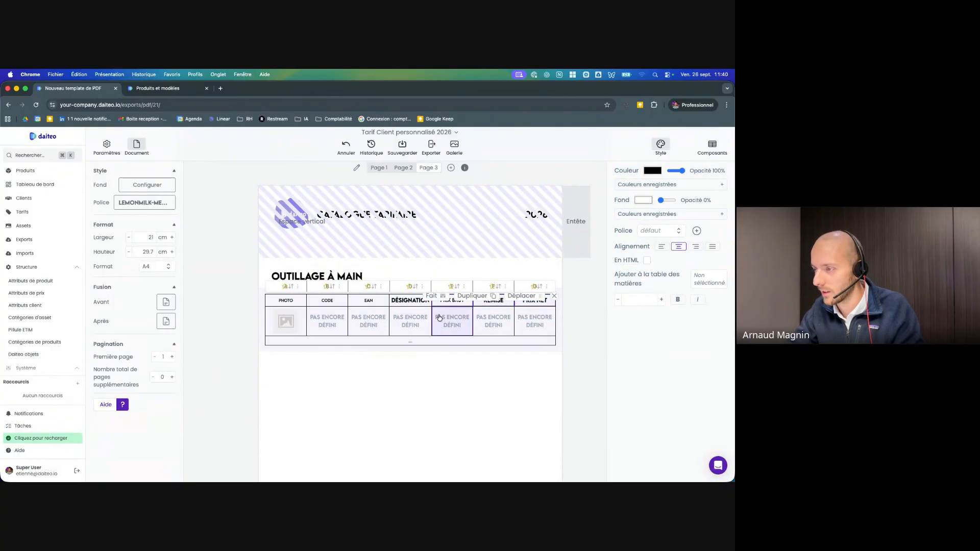
{"action": "left_click", "coordinate": [653, 231]}
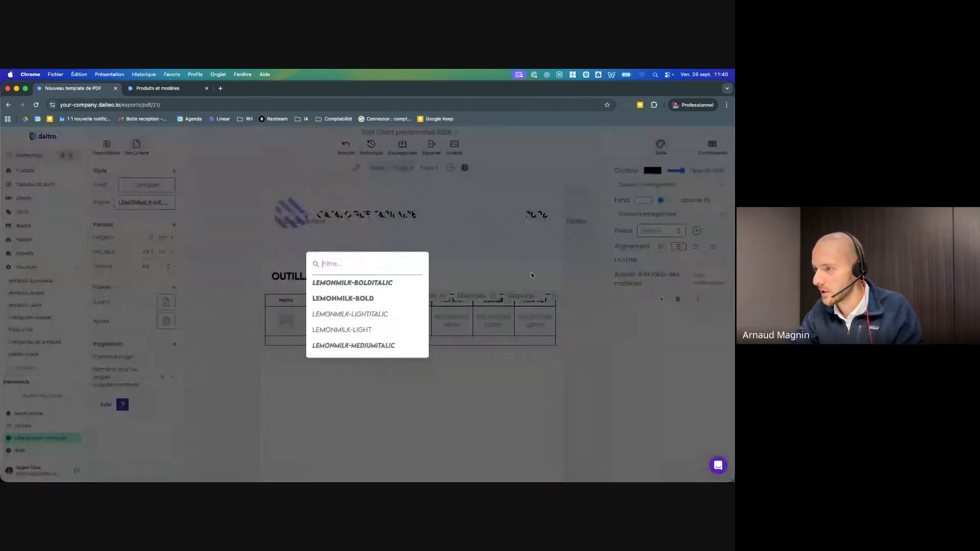
{"action": "key", "text": "Down"}
{"action": "key", "text": "Down"}
{"action": "key", "text": "Down"}
{"action": "key", "text": "Down"}
{"action": "key", "text": "Down"}
{"action": "key", "text": "Down"}
{"action": "key", "text": "Down"}
{"action": "key", "text": "Down"}
{"action": "key", "text": "Return"}
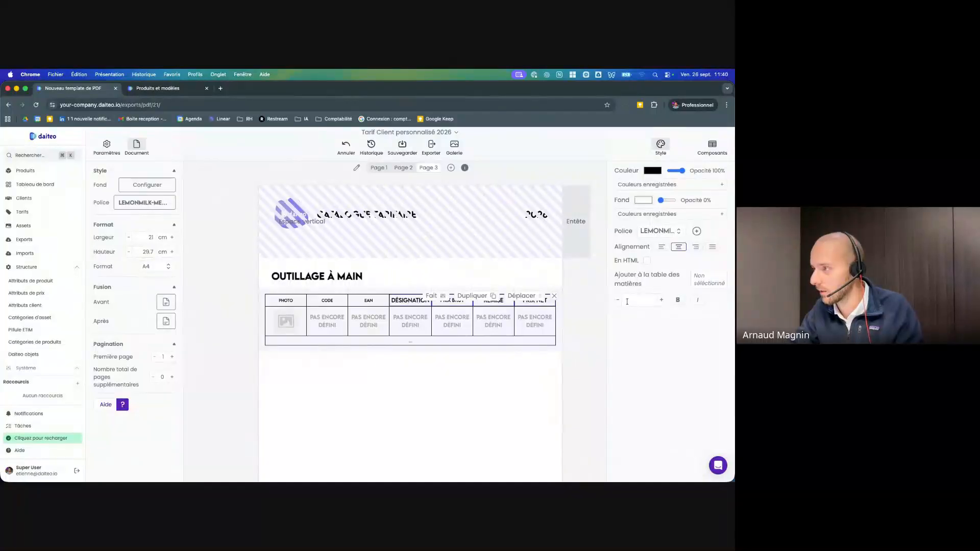
{"action": "left_click", "coordinate": [628, 301]}
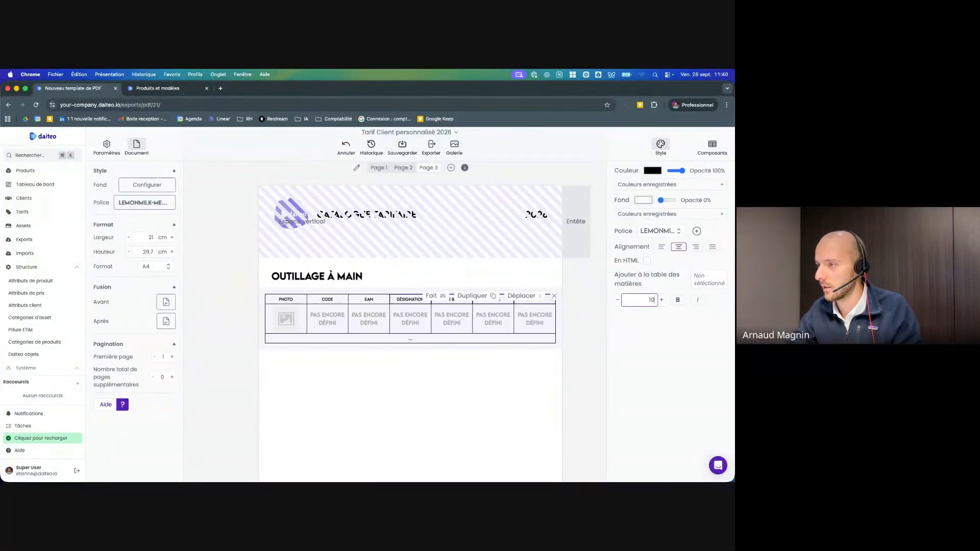
{"action": "left_click", "coordinate": [422, 356]}
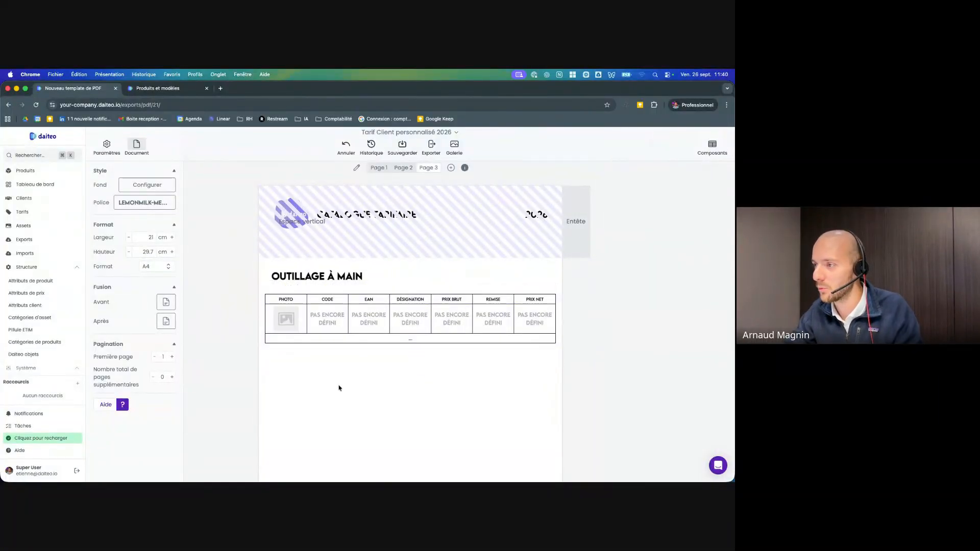
Reopen the table's settings and resize its columns, making Désignation the widest and narrowing Code, Prix brut, Remise and Prix net
{"action": "left_click", "coordinate": [361, 319]}
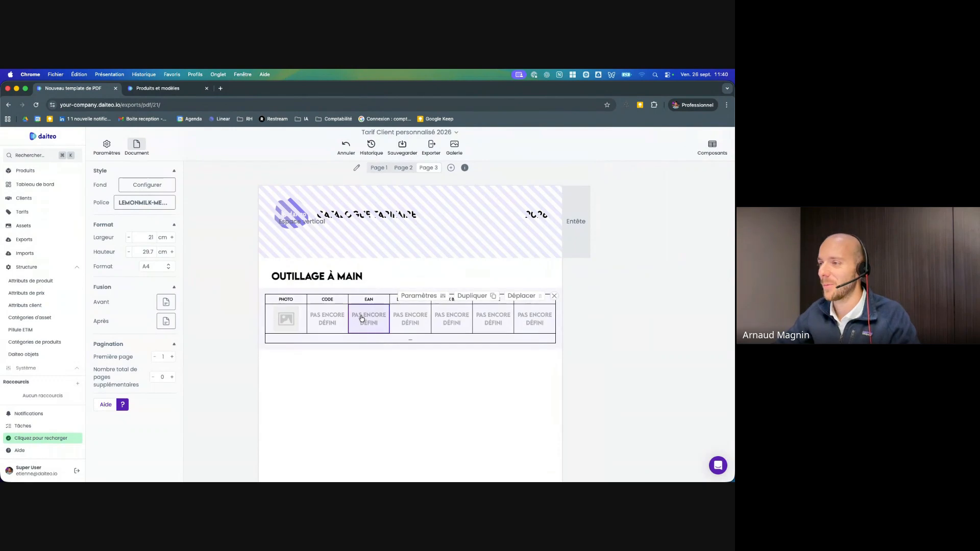
{"action": "left_click", "coordinate": [415, 297]}
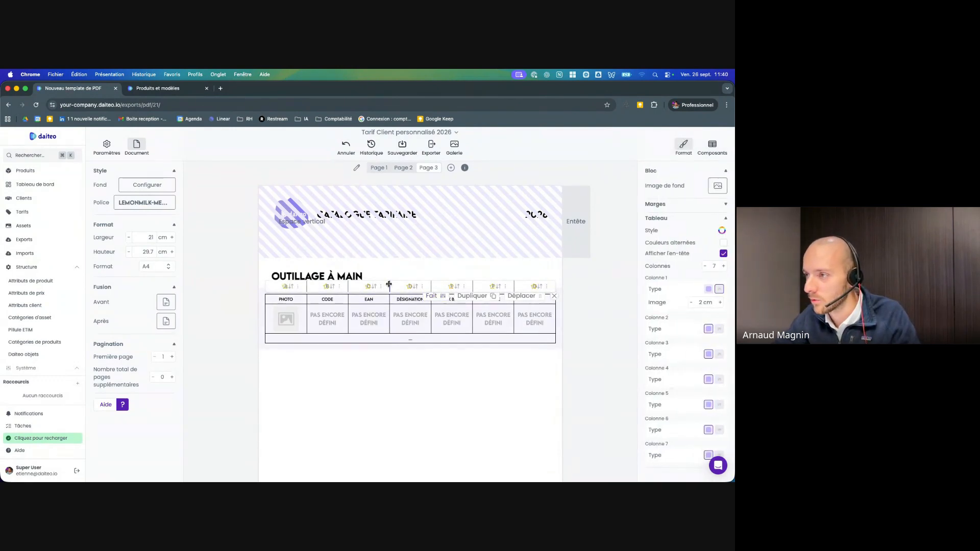
{"action": "left_click_drag", "start_coordinate": [389, 284], "coordinate": [481, 287]}
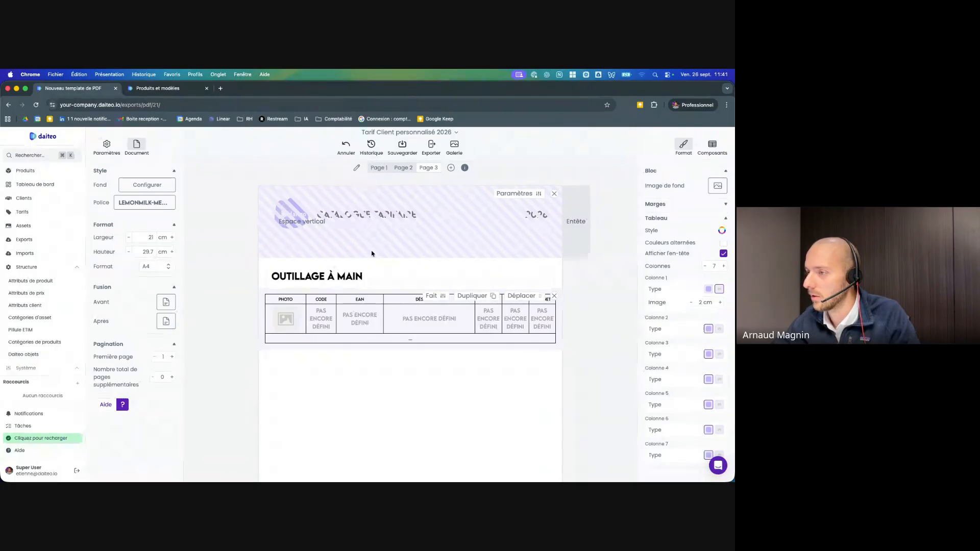
Select the six data cells from Code to Prix net together and set their font to LEMONMILK-LIGHT
{"action": "left_click", "coordinate": [325, 327]}
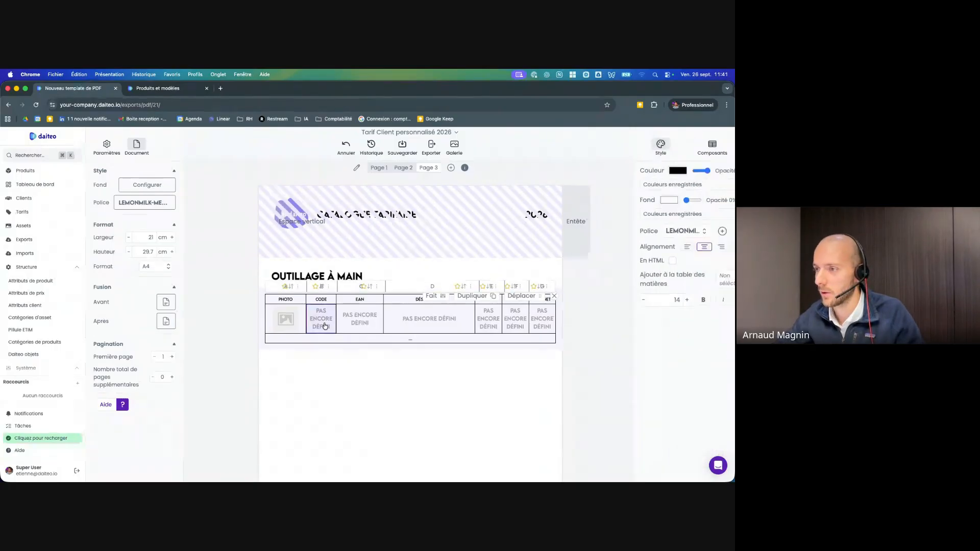
{"action": "left_click", "coordinate": [367, 325], "text": "shift"}
{"action": "left_click", "coordinate": [421, 323], "text": "shift"}
{"action": "left_click", "coordinate": [495, 324], "text": "shift"}
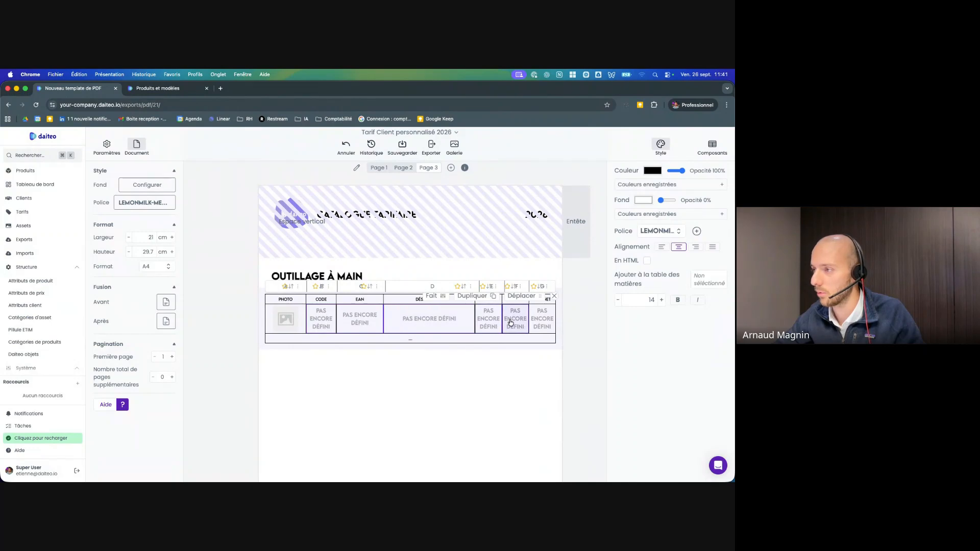
{"action": "left_click", "coordinate": [512, 322], "text": "shift"}
{"action": "left_click", "coordinate": [548, 323], "text": "shift"}
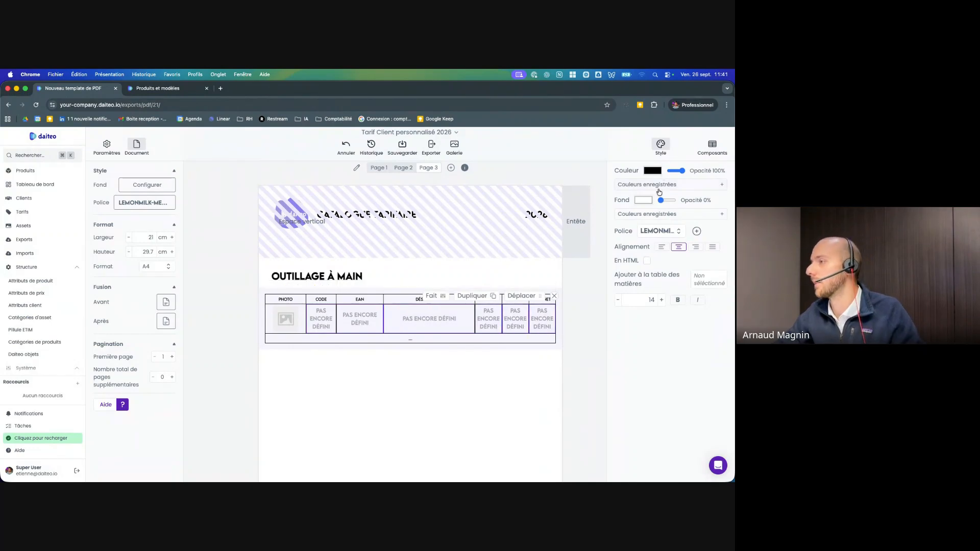
{"action": "left_click", "coordinate": [654, 234]}
{"action": "scroll", "coordinate": [368, 307], "scroll_direction": "down", "scroll_amount": 2}
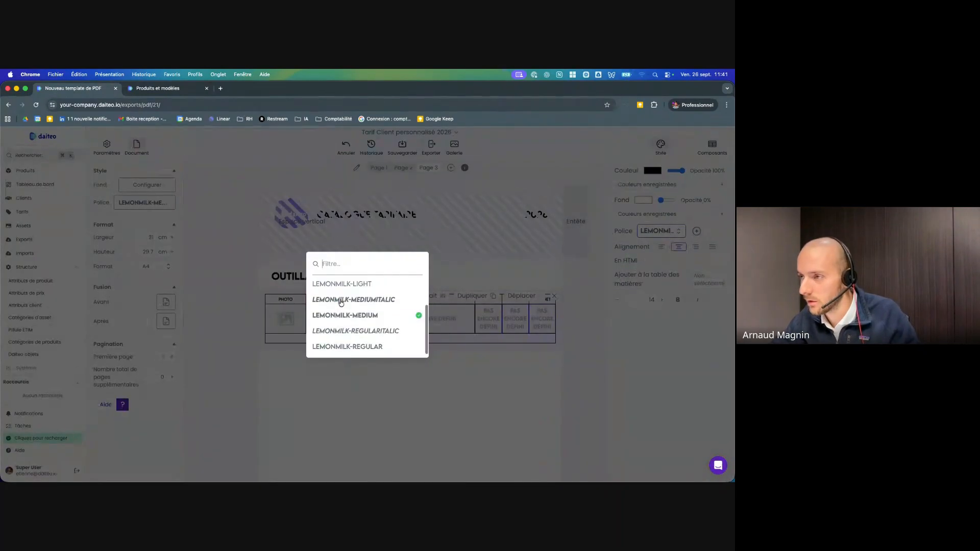
{"action": "left_click", "coordinate": [383, 285]}
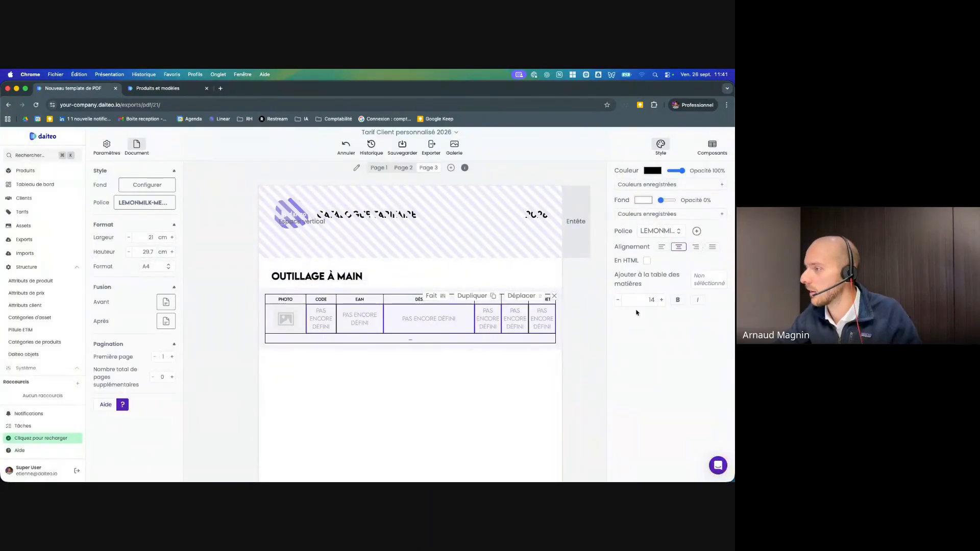
Set the text size of the selected data cells to 9 and finish editing the table
{"action": "left_click", "coordinate": [618, 300]}
{"action": "left_click", "coordinate": [618, 300]}
{"action": "left_click", "coordinate": [618, 300]}
{"action": "left_click", "coordinate": [618, 300]}
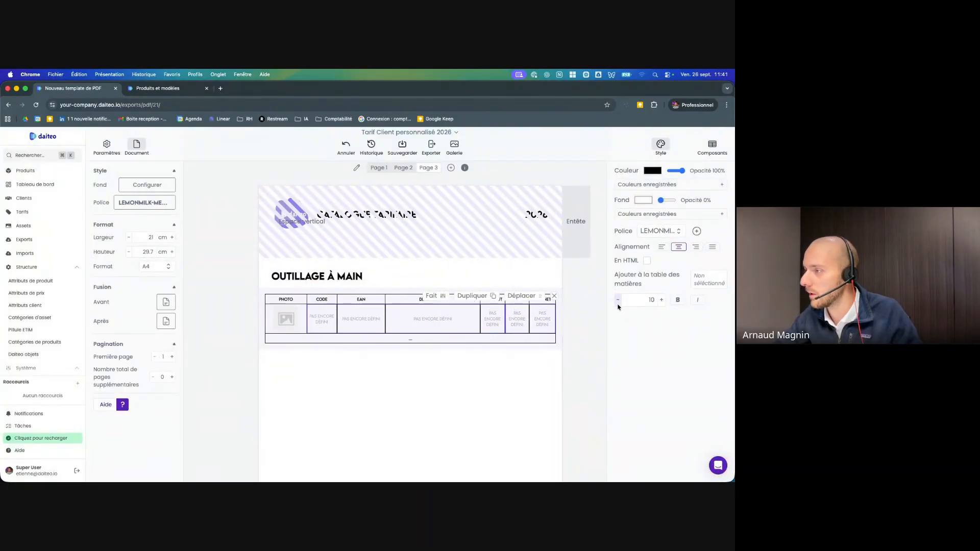
{"action": "left_click", "coordinate": [617, 301]}
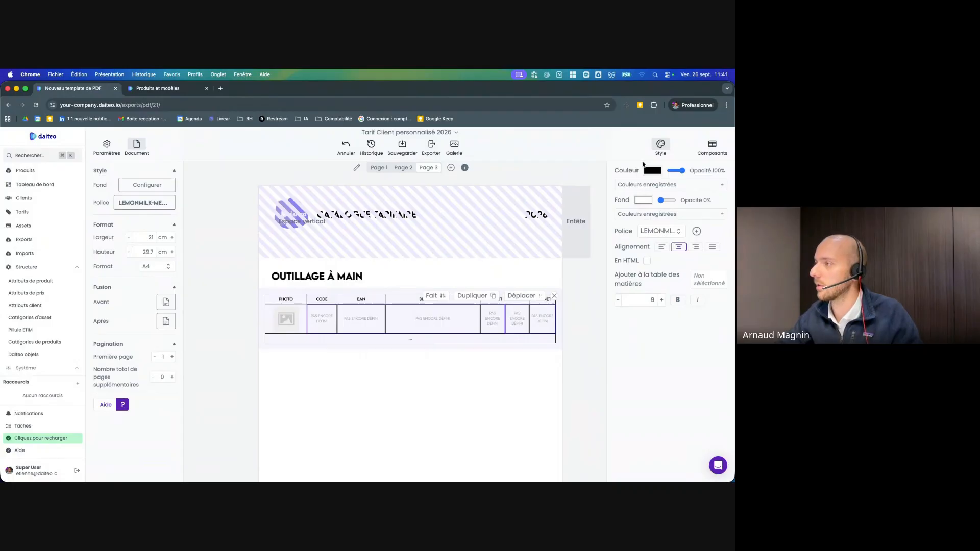
{"action": "left_click", "coordinate": [434, 301]}
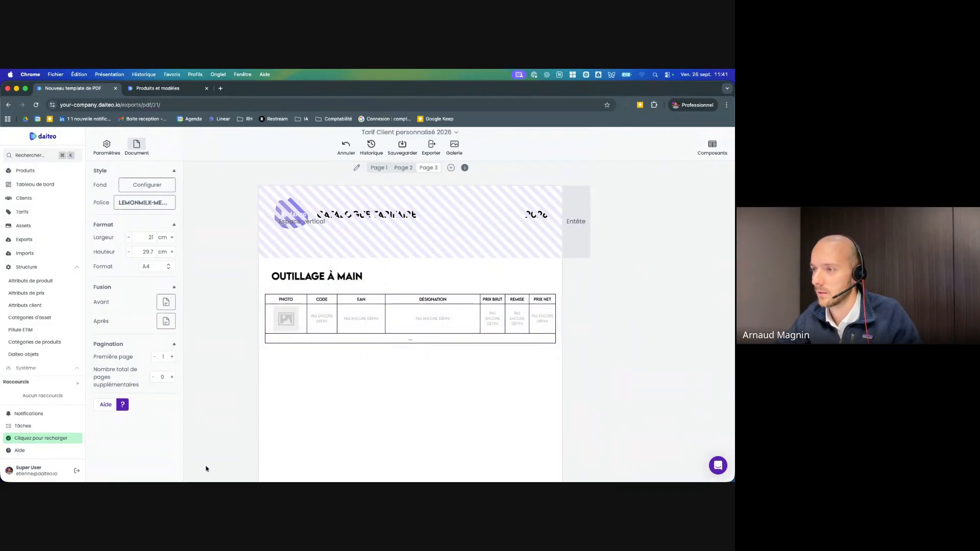
Define the content of the Photo column's image cell as the Photo Produit asset and save the configuration
{"action": "left_click", "coordinate": [318, 317]}
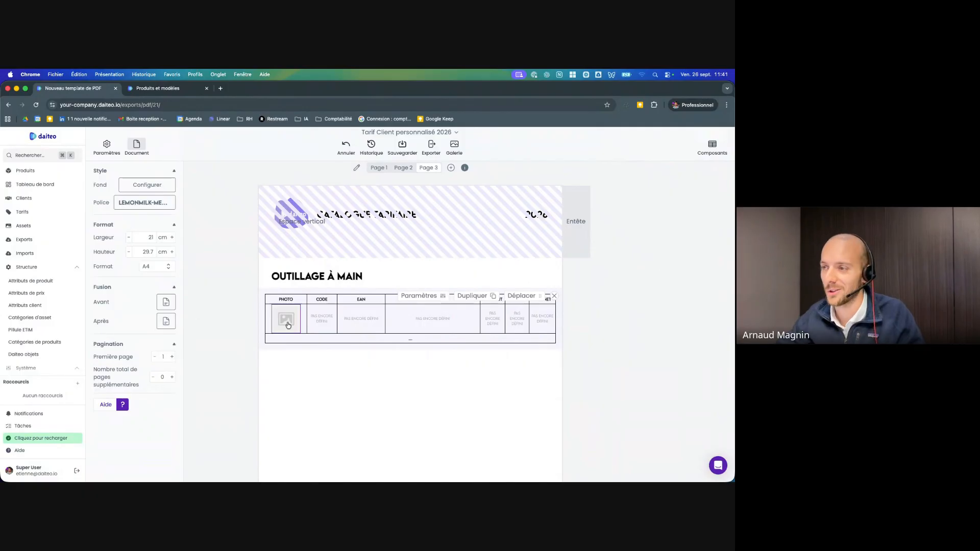
{"action": "scroll", "coordinate": [288, 324], "scroll_direction": "up", "scroll_amount": 1}
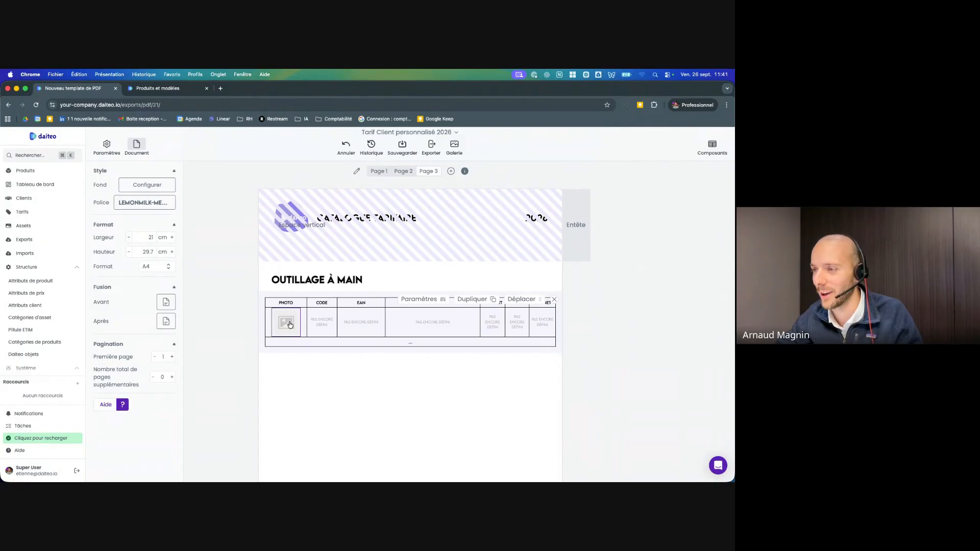
{"action": "double_click", "coordinate": [290, 325]}
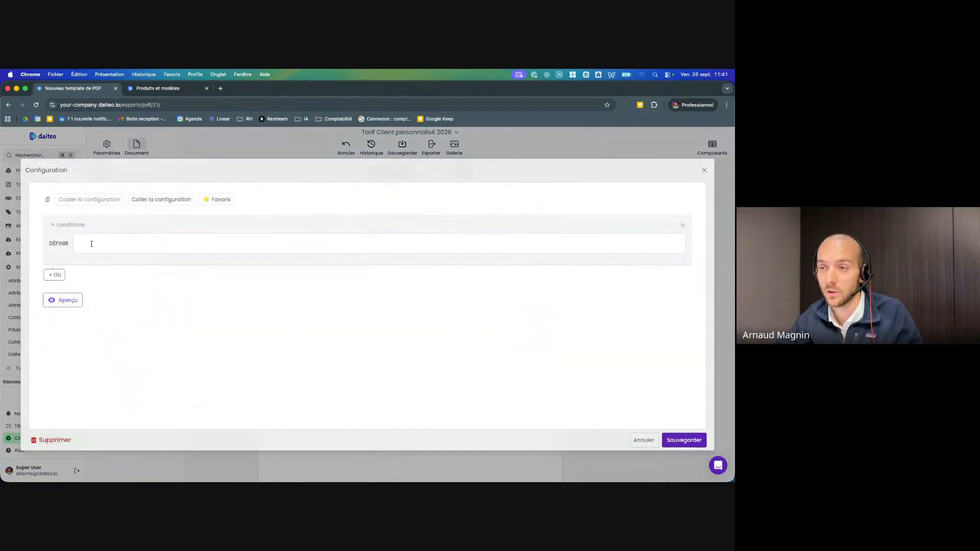
{"action": "left_click", "coordinate": [92, 243]}
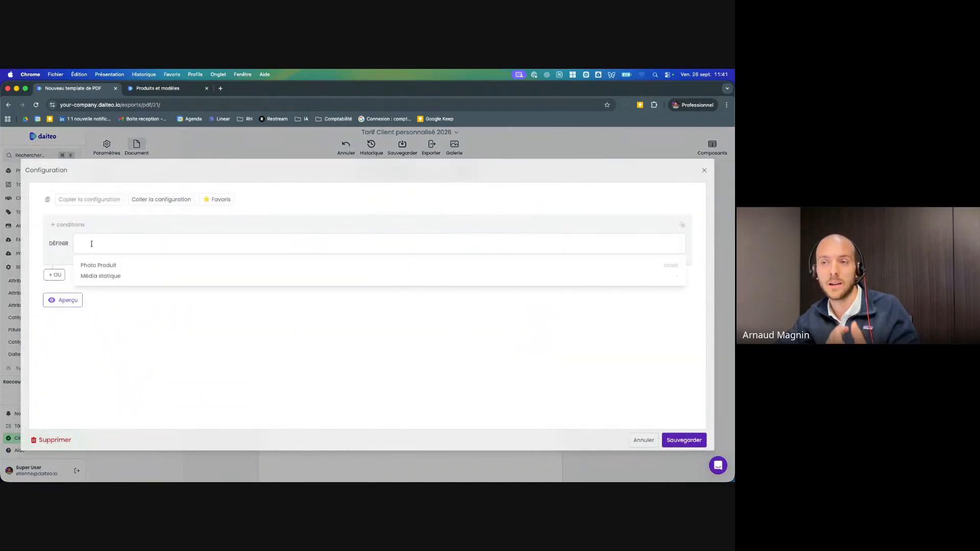
{"action": "left_click", "coordinate": [99, 266]}
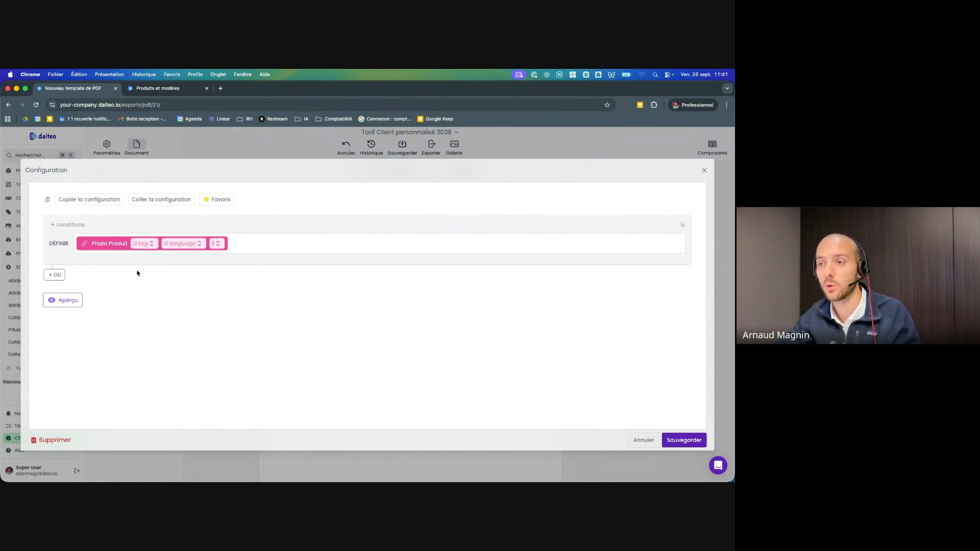
{"action": "left_click", "coordinate": [673, 443]}
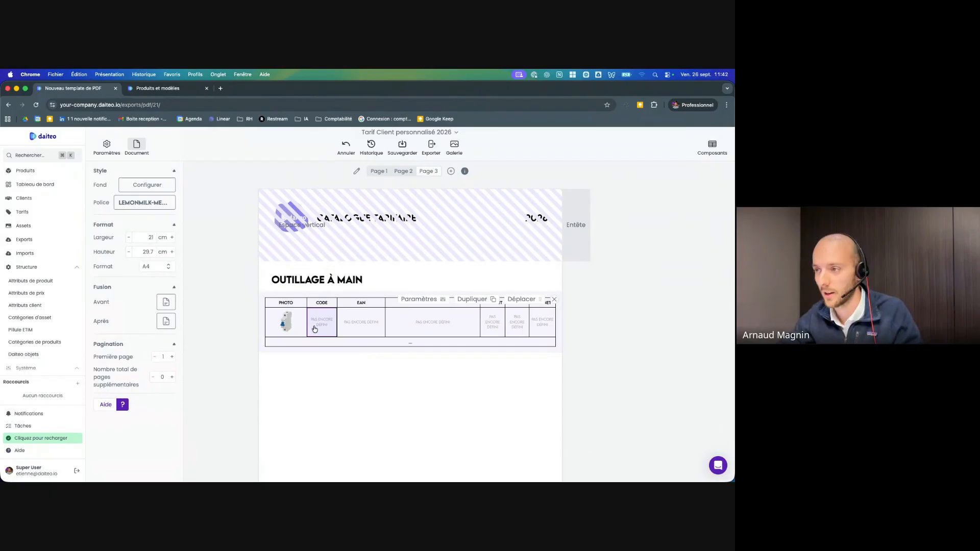
Define the Code column's data cell with the SKU du produit attribute and save it
{"action": "left_click", "coordinate": [315, 331]}
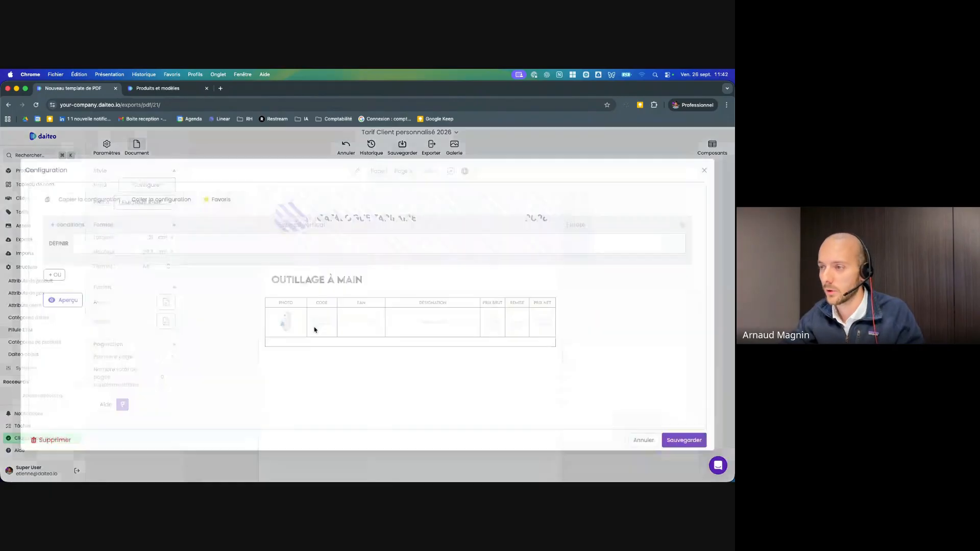
{"action": "left_click", "coordinate": [118, 244]}
{"action": "type", "text": "sku"}
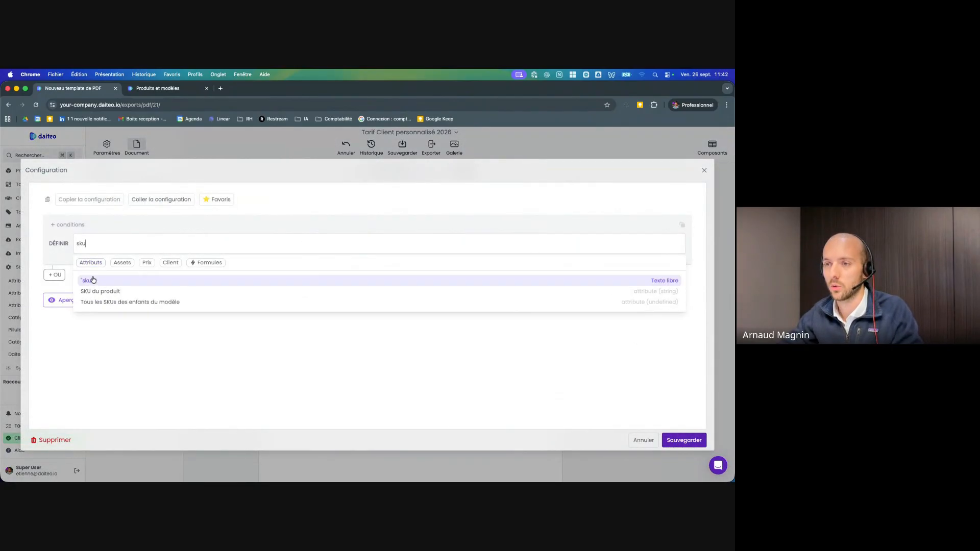
{"action": "left_click", "coordinate": [95, 291]}
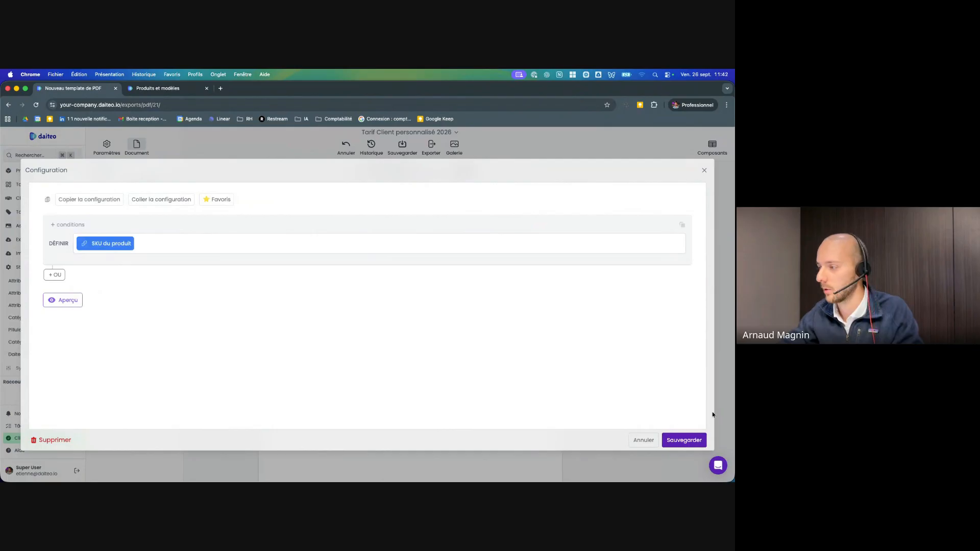
{"action": "left_click", "coordinate": [684, 441]}
Define the EAN column's data cell with the Conditionnement 1 - GTIN / EAN attribute and save it
{"action": "left_click", "coordinate": [366, 330]}
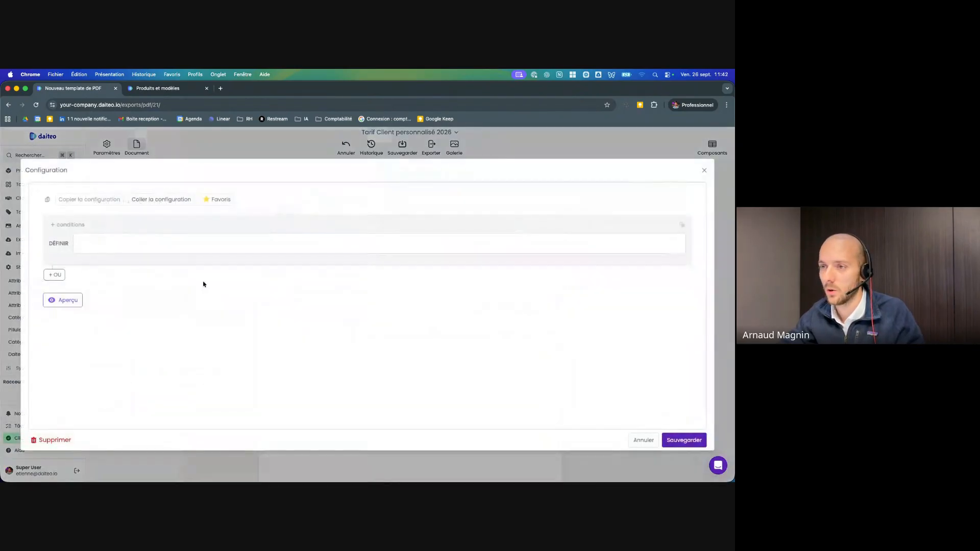
{"action": "left_click", "coordinate": [175, 240]}
{"action": "type", "text": "ea"}
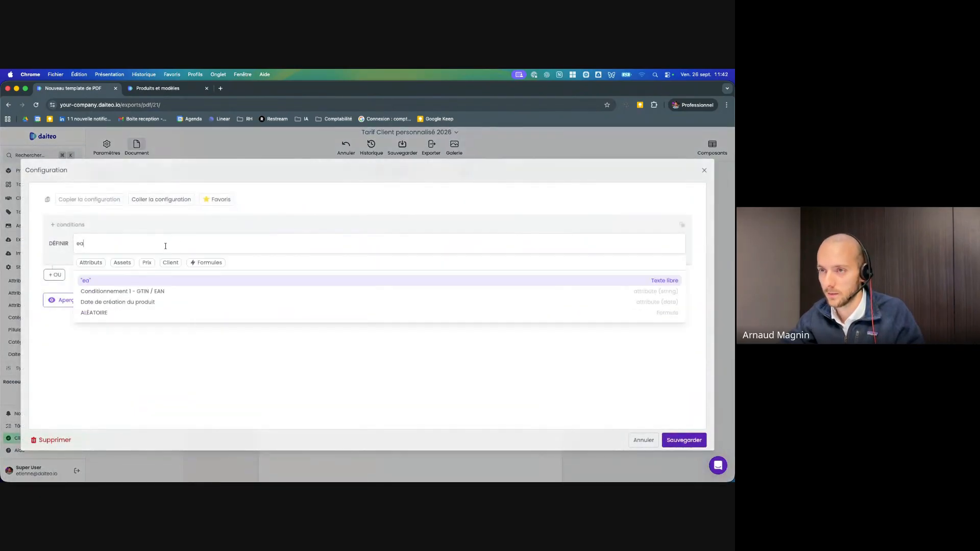
{"action": "left_click", "coordinate": [139, 292]}
{"action": "left_click", "coordinate": [703, 445]}
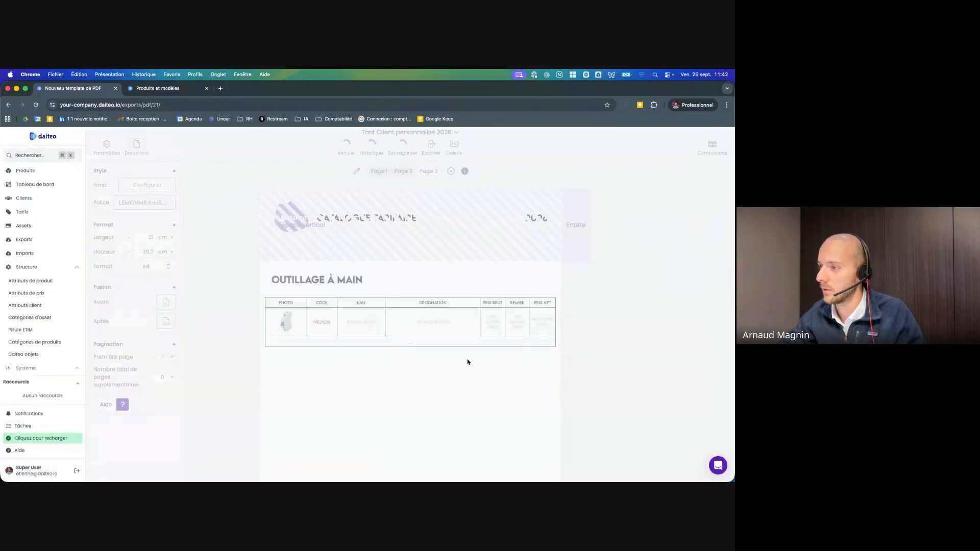
Define the Désignation column's data cell with the Nom attribute and save it
{"action": "left_click", "coordinate": [418, 323]}
{"action": "left_click", "coordinate": [266, 243]}
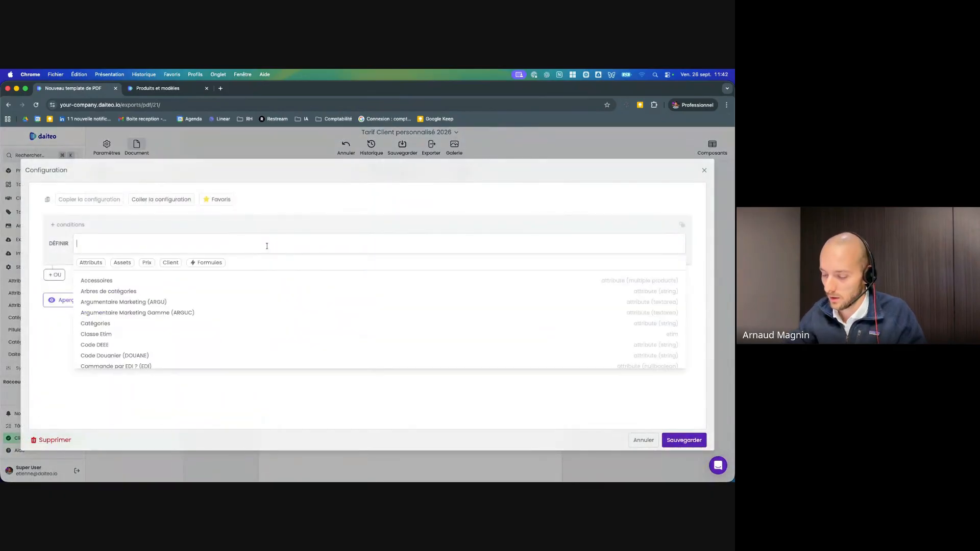
{"action": "type", "text": "nom"}
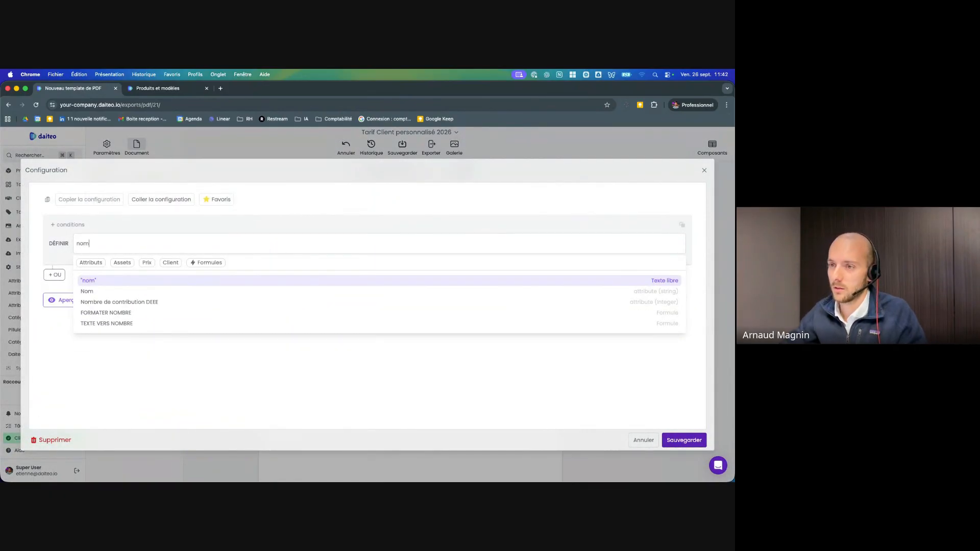
{"action": "left_click", "coordinate": [238, 291]}
{"action": "left_click", "coordinate": [702, 440]}
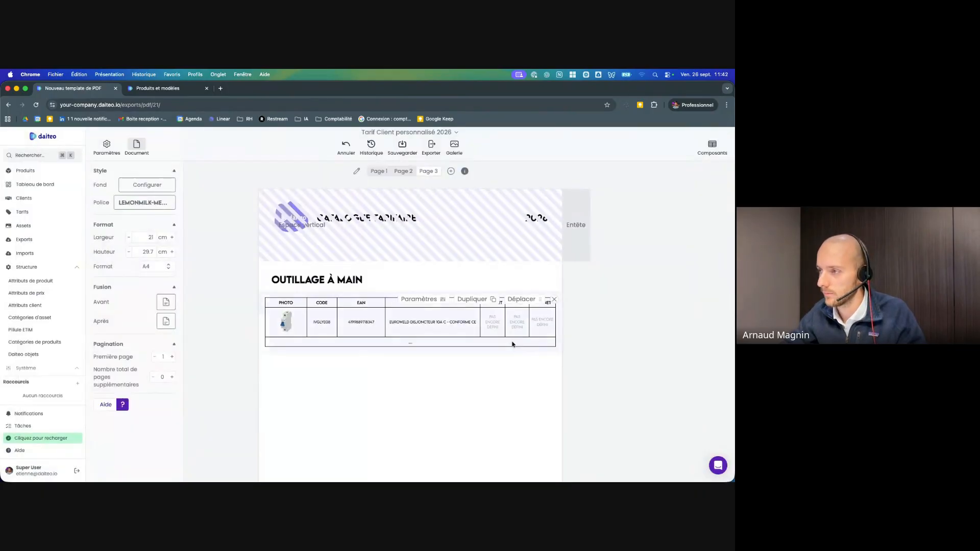
Define the Prix brut column's data cell with the Prix brut price and save it
{"action": "left_click", "coordinate": [493, 322]}
{"action": "left_click", "coordinate": [105, 242]}
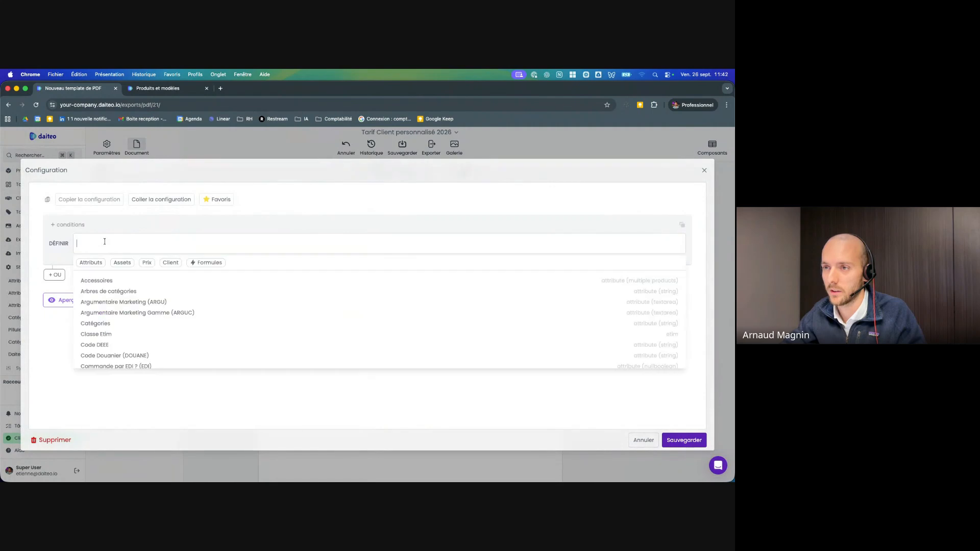
{"action": "left_click", "coordinate": [146, 263]}
{"action": "left_click", "coordinate": [100, 292]}
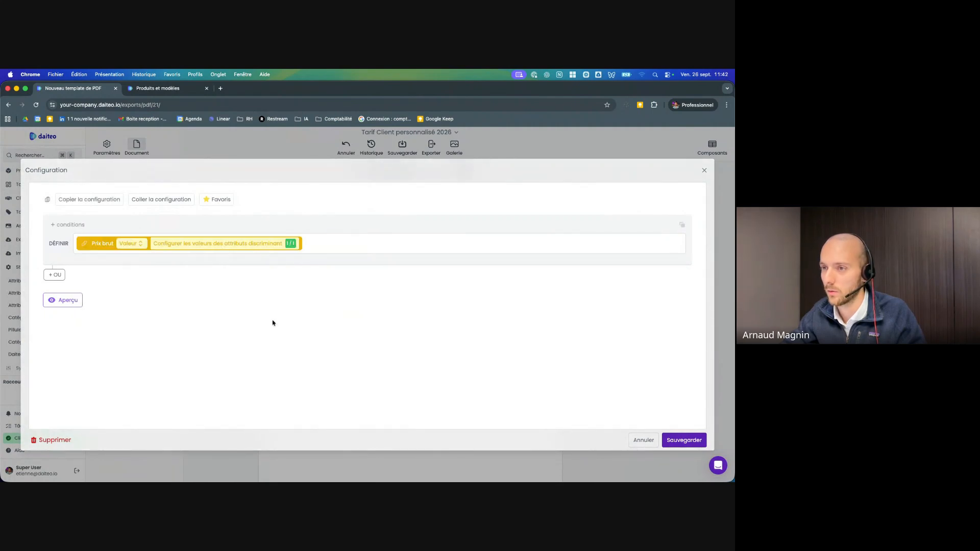
{"action": "left_click", "coordinate": [692, 439]}
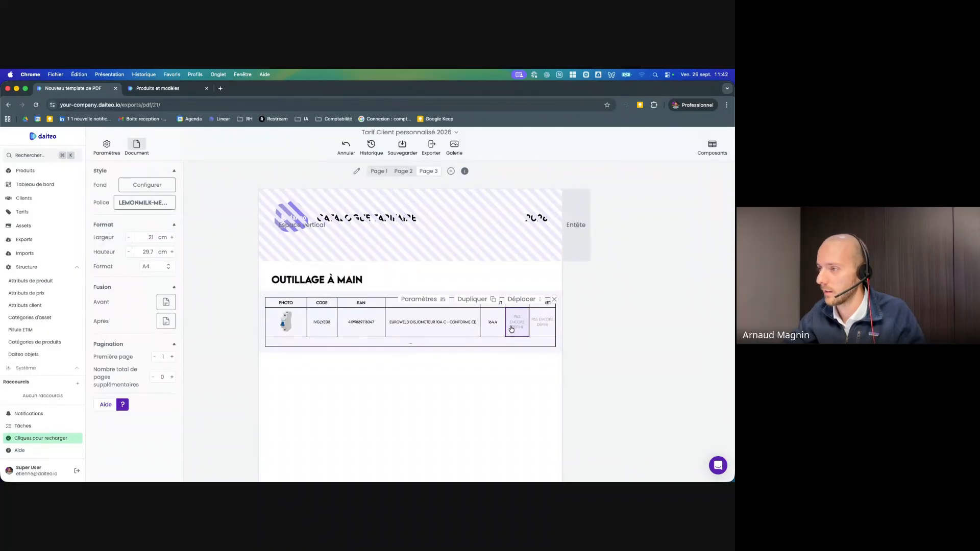
Define the Remise column's data cell with the Remise price and save it
{"action": "left_click", "coordinate": [512, 330]}
{"action": "left_click", "coordinate": [203, 243]}
{"action": "type", "text": "remise"}
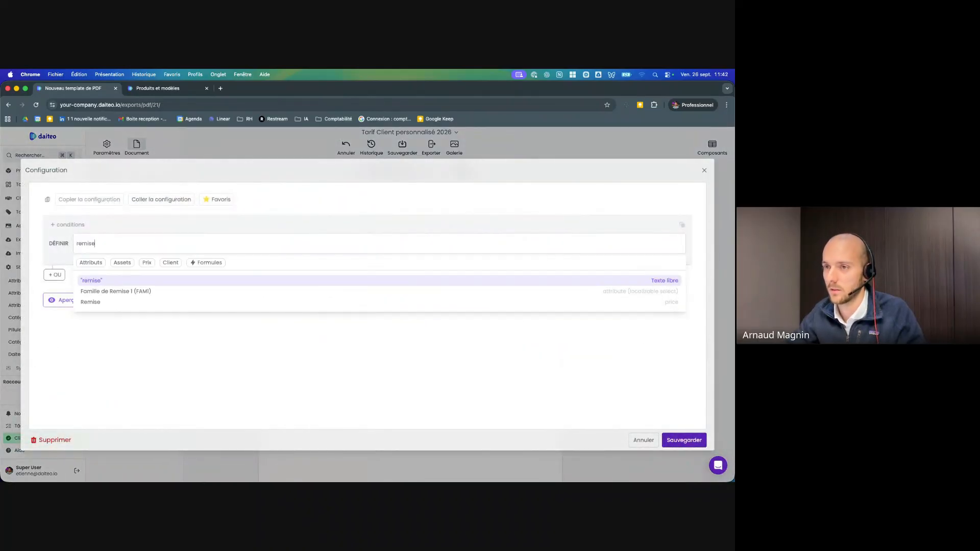
{"action": "left_click", "coordinate": [169, 302]}
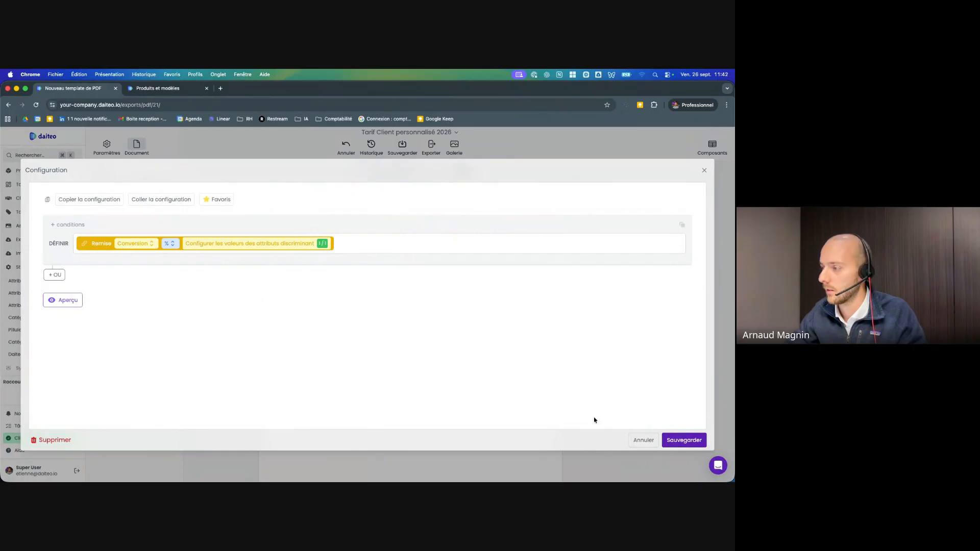
{"action": "left_click", "coordinate": [685, 440]}
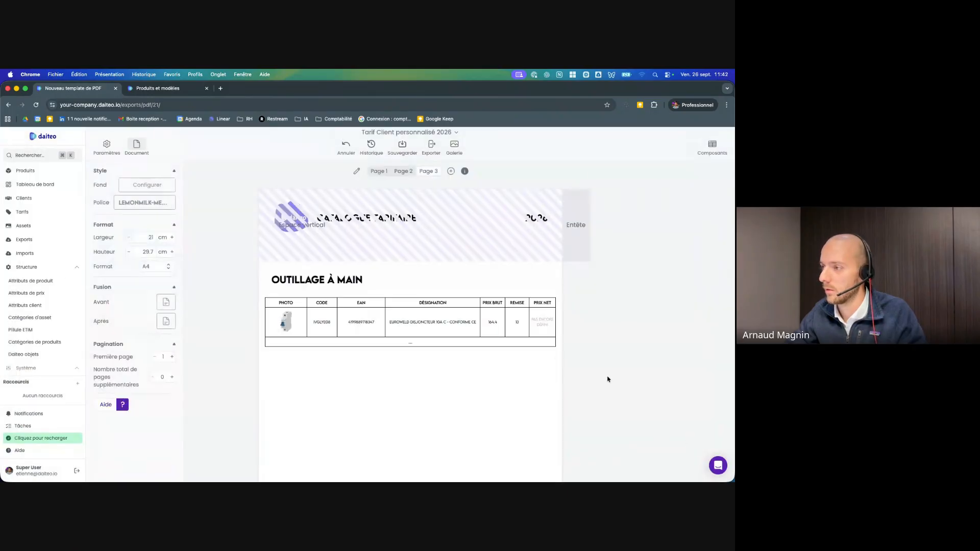
Append a free-text % sign after the Remise value in the Remise column's data cell and save it
{"action": "left_click", "coordinate": [517, 322]}
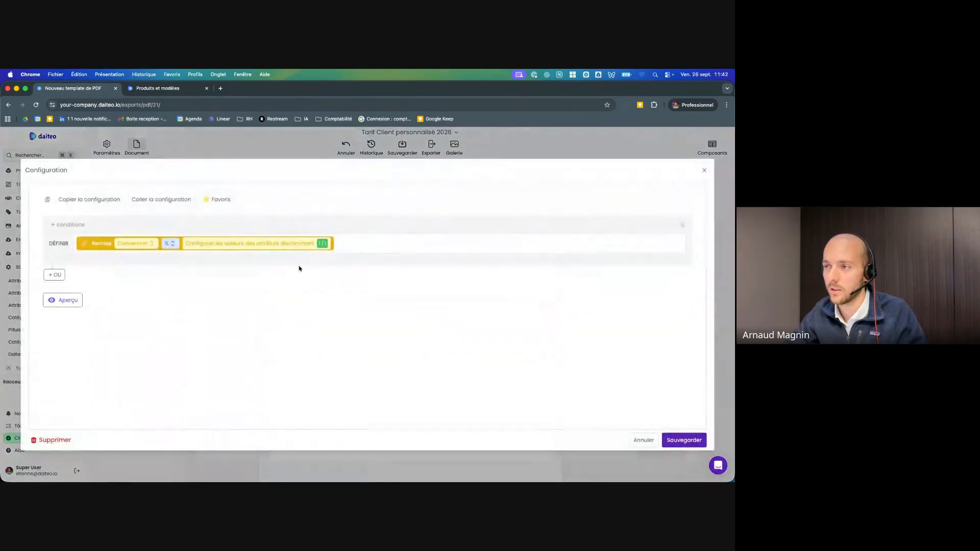
{"action": "left_click", "coordinate": [338, 243]}
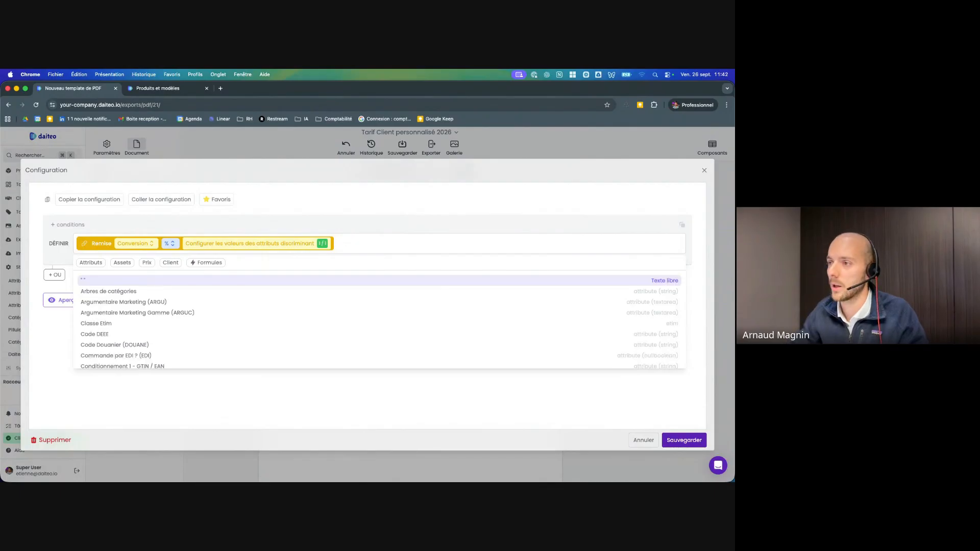
{"action": "type", "text": "%"}
{"action": "left_click", "coordinate": [221, 280]}
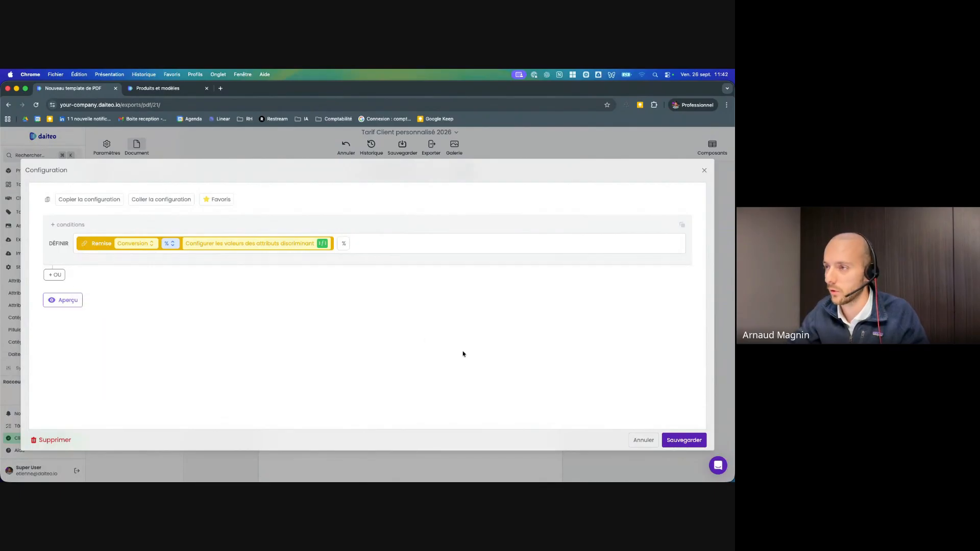
{"action": "left_click", "coordinate": [684, 440]}
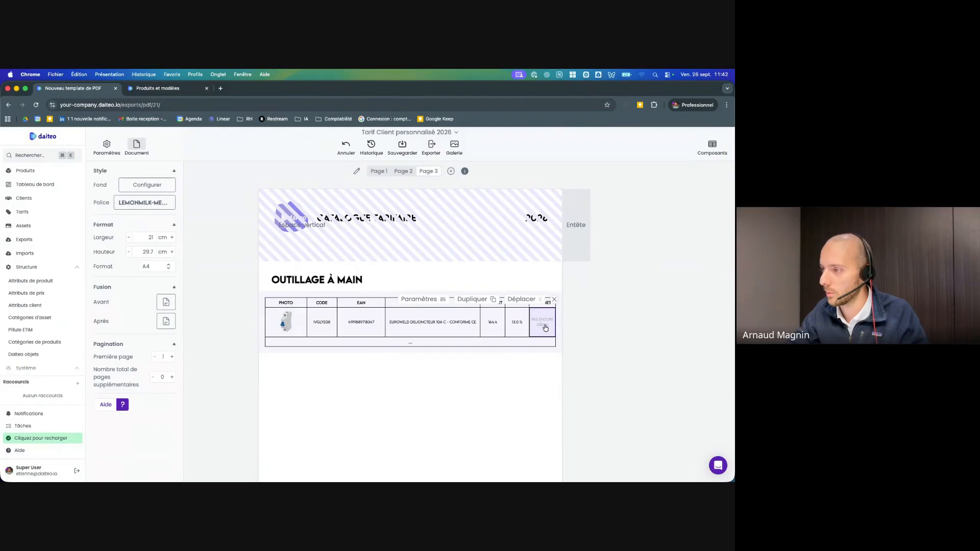
Define the Prix net column's data cell with an ARRONDI formula and open that formula's configuration
{"action": "left_click", "coordinate": [537, 333]}
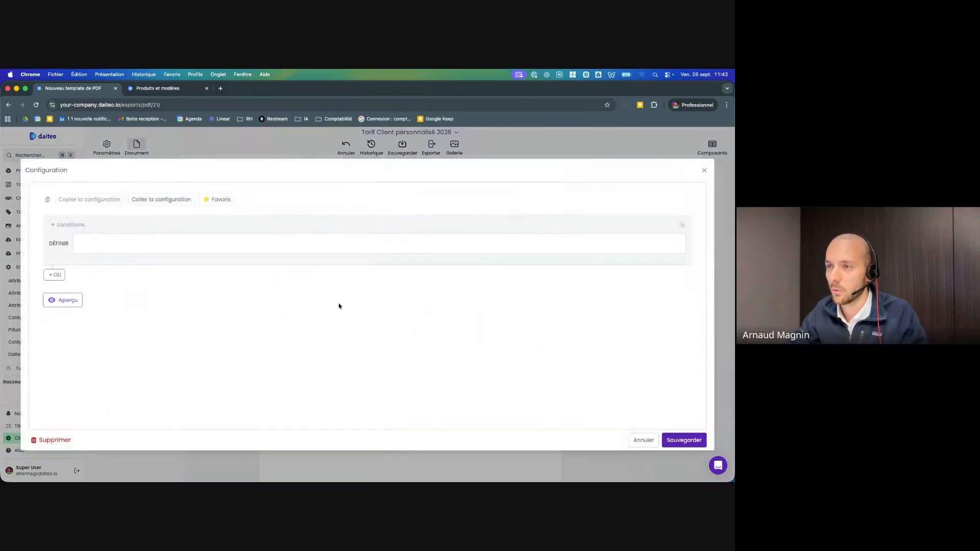
{"action": "left_click", "coordinate": [127, 245]}
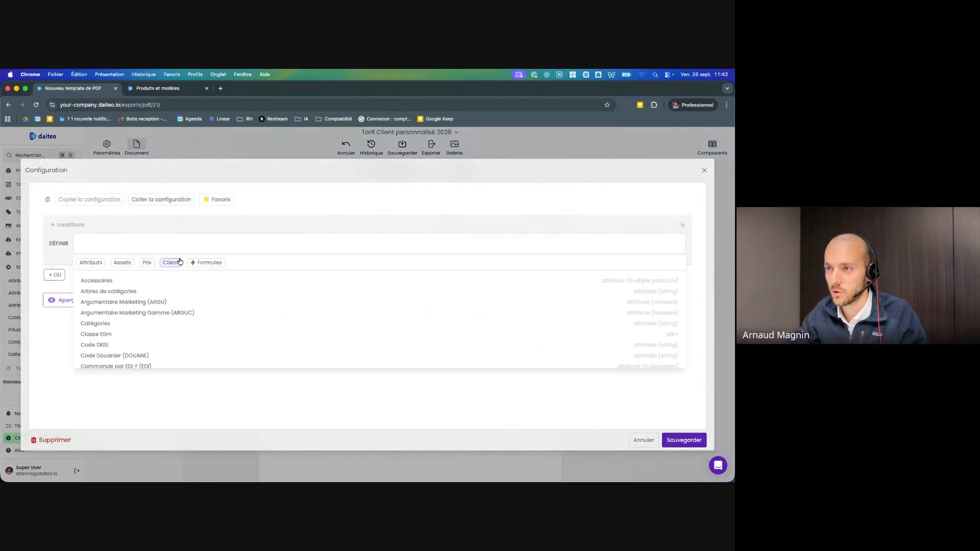
{"action": "left_click", "coordinate": [206, 262]}
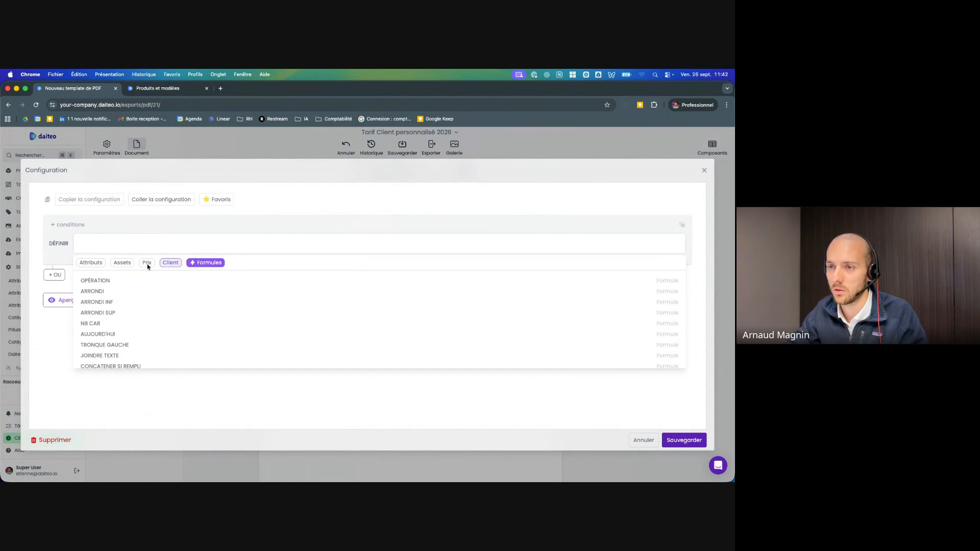
{"action": "left_click", "coordinate": [120, 296]}
{"action": "left_click", "coordinate": [126, 245]}
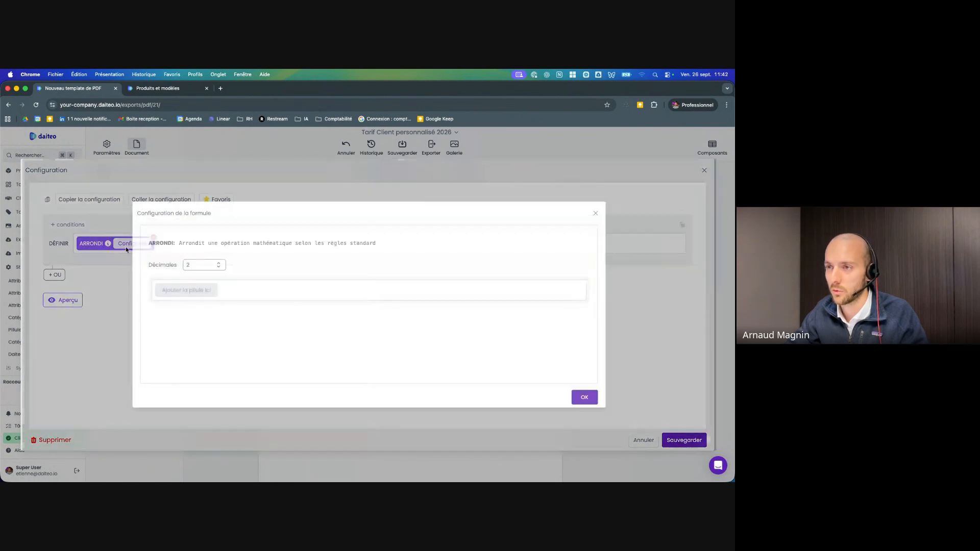
Begin the rounding formula with the Prix brut price, a minus sign and an opening parenthesis
{"action": "left_click", "coordinate": [181, 289]}
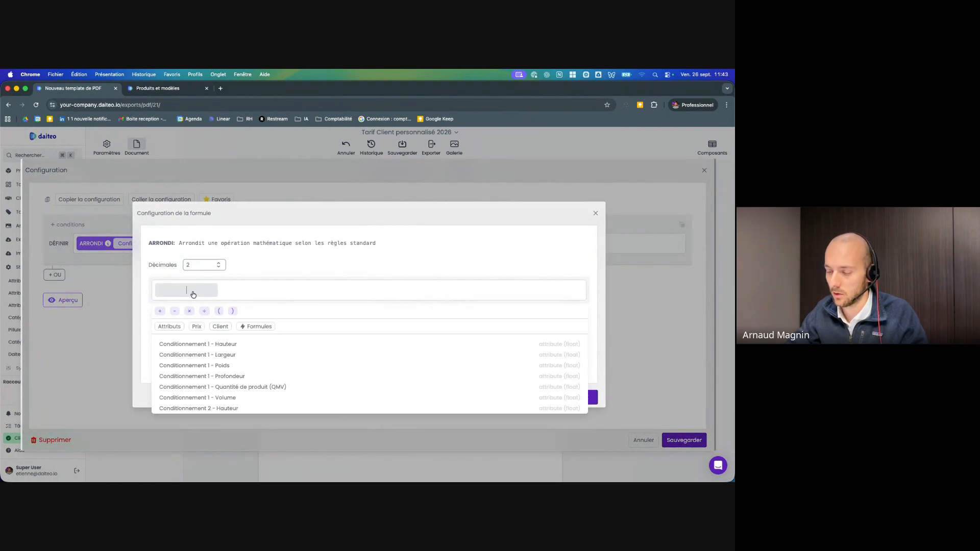
{"action": "type", "text": "prix"}
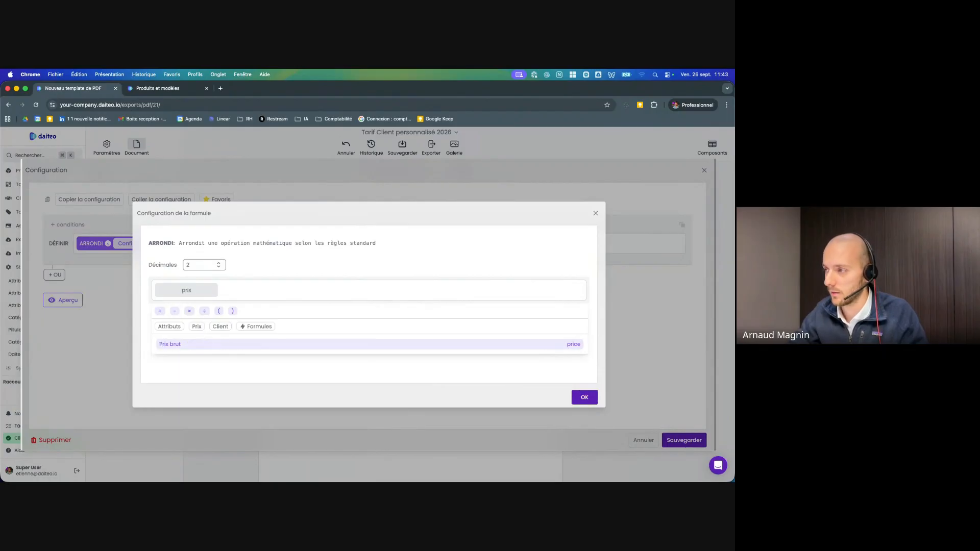
{"action": "left_click", "coordinate": [207, 344]}
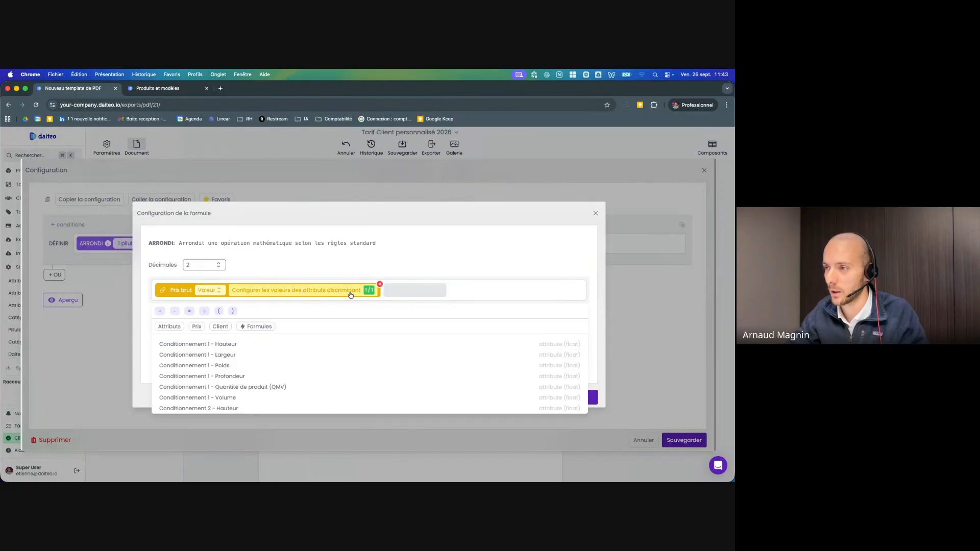
{"action": "left_click", "coordinate": [175, 312]}
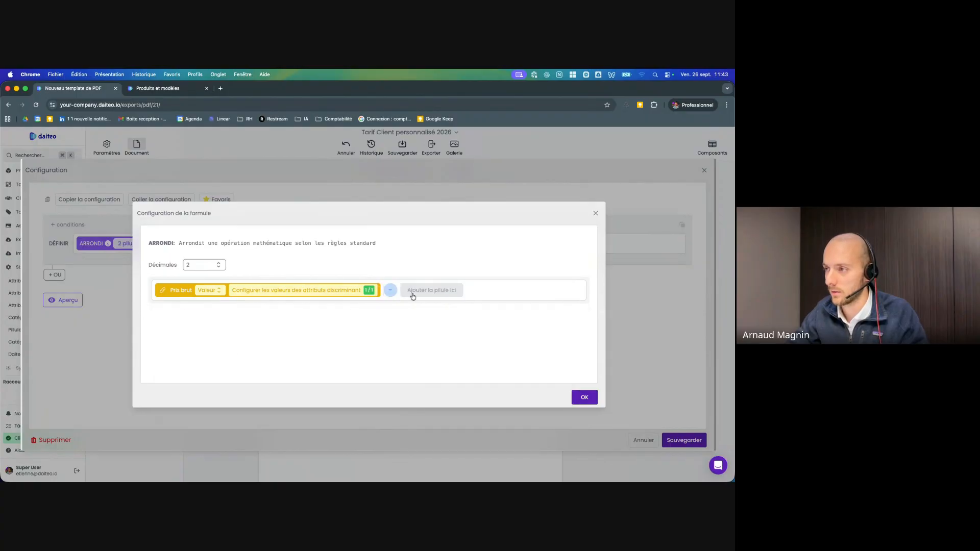
{"action": "left_click", "coordinate": [417, 293]}
{"action": "left_click", "coordinate": [219, 311]}
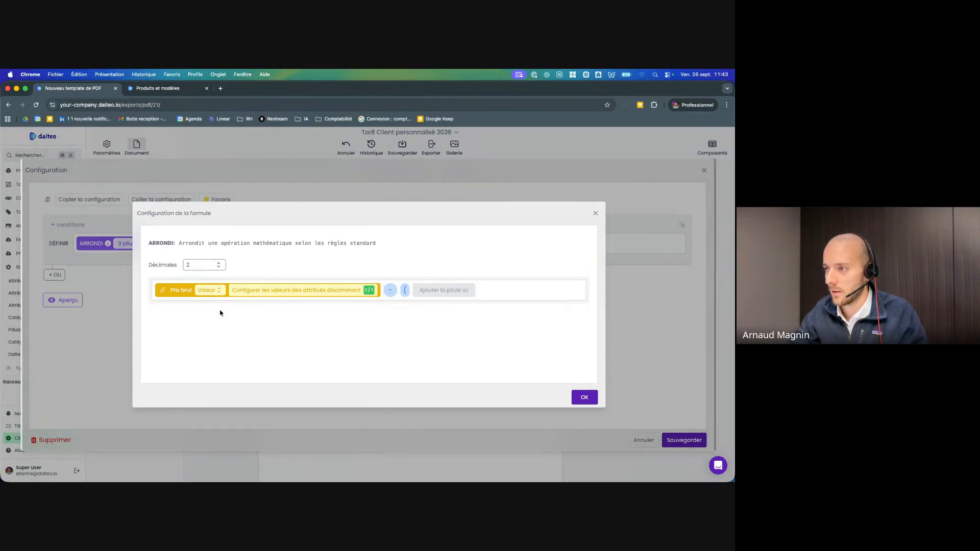
Continue the formula inside the parenthesis with Prix brut multiplied by Remise
{"action": "left_click", "coordinate": [442, 289]}
{"action": "type", "text": "prix"}
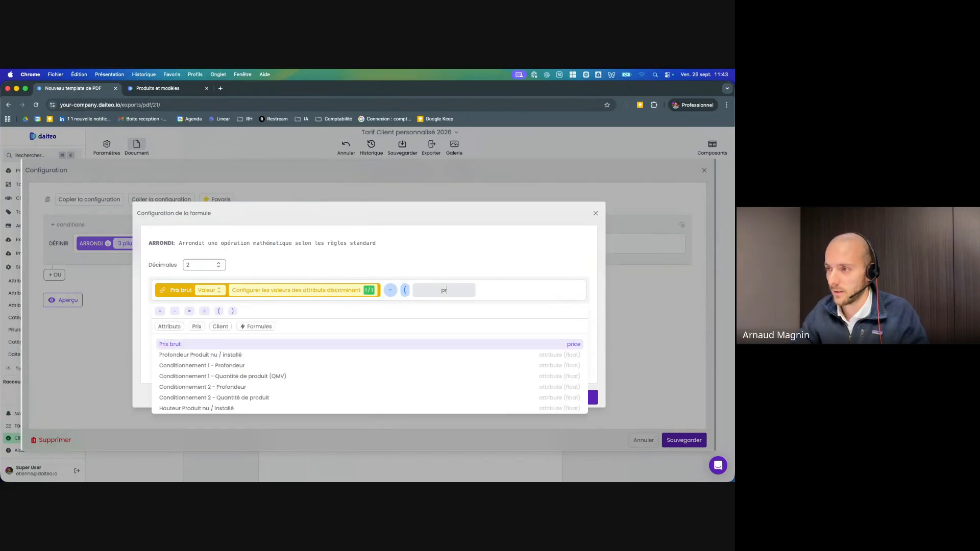
{"action": "left_click", "coordinate": [380, 345]}
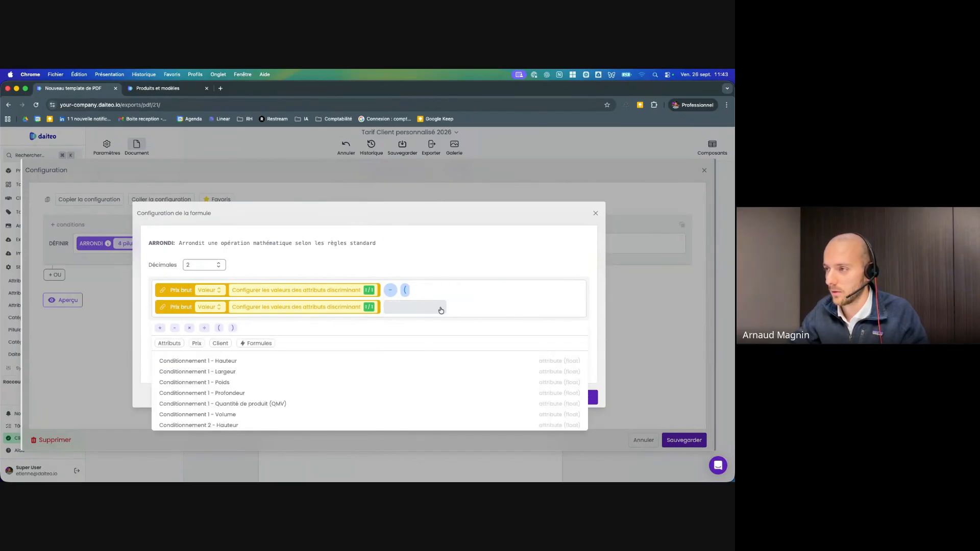
{"action": "left_click", "coordinate": [189, 328]}
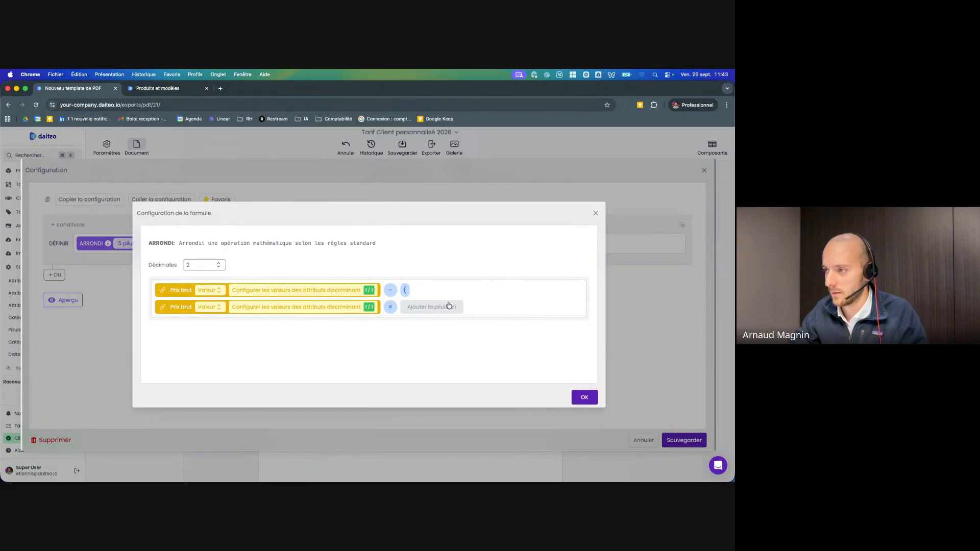
{"action": "type", "text": "remise"}
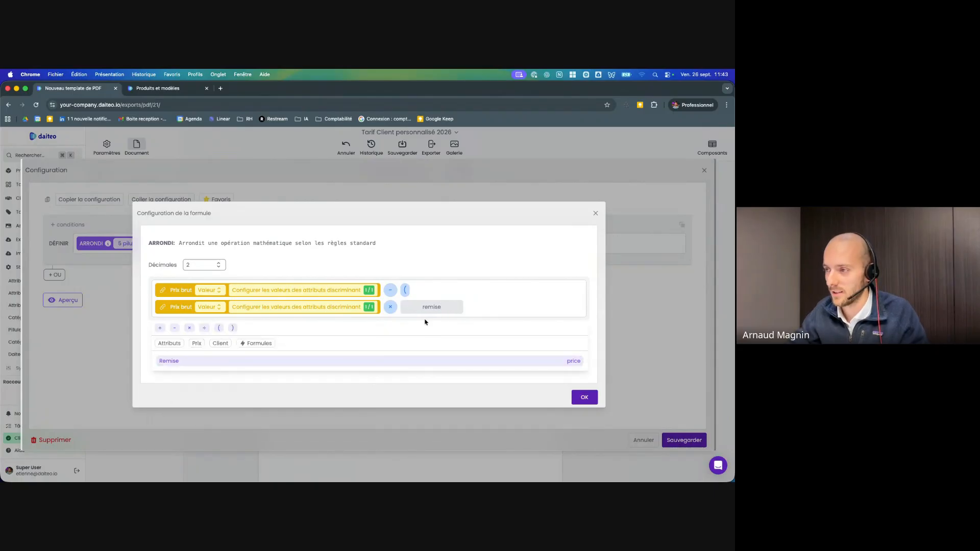
{"action": "left_click", "coordinate": [409, 360]}
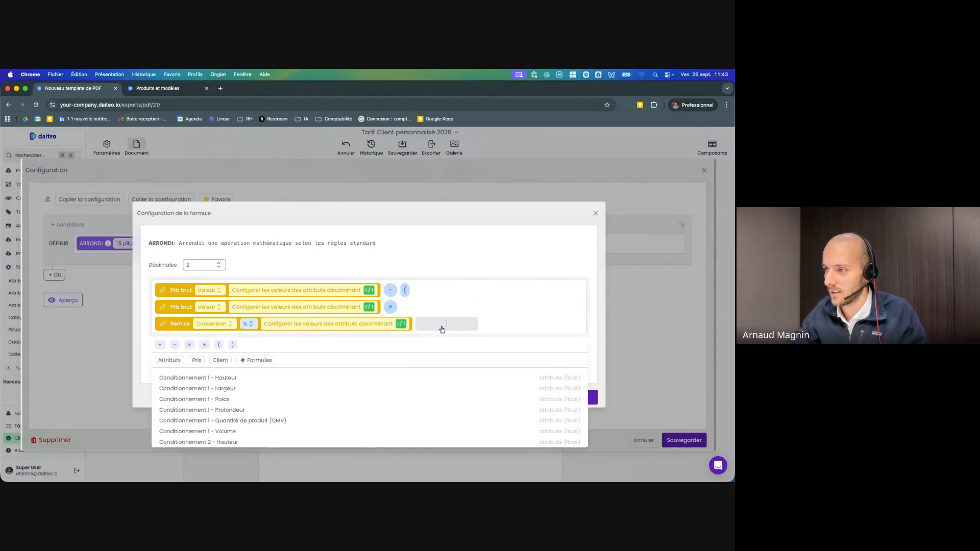
Complete the formula by dividing by 100 and closing the parenthesis, and save the Prix net cell
{"action": "left_click", "coordinate": [205, 345]}
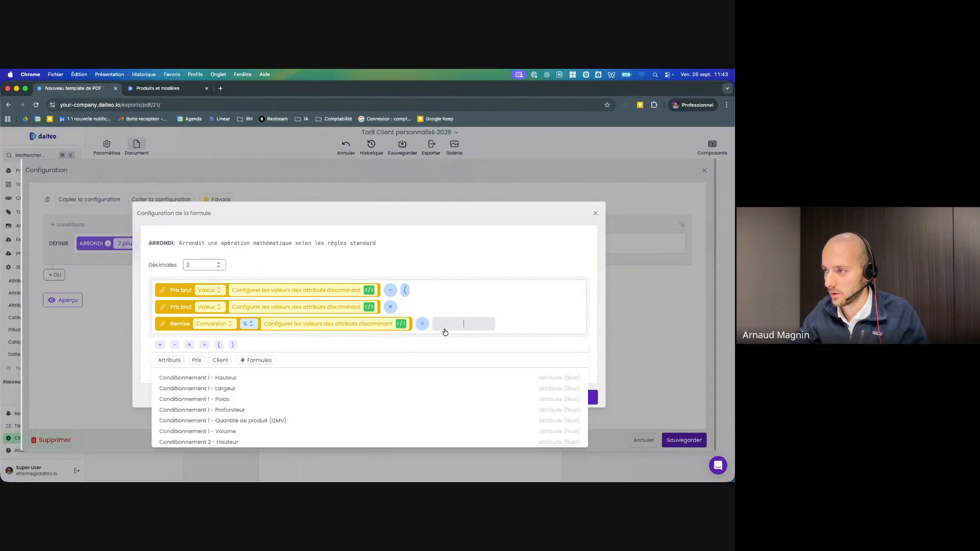
{"action": "type", "text": "100"}
{"action": "left_click", "coordinate": [366, 376]}
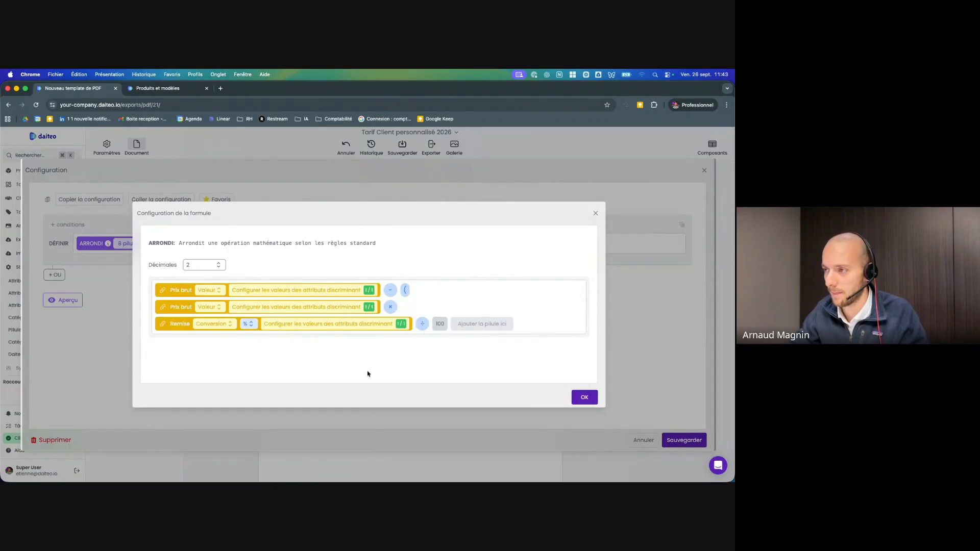
{"action": "left_click", "coordinate": [471, 327]}
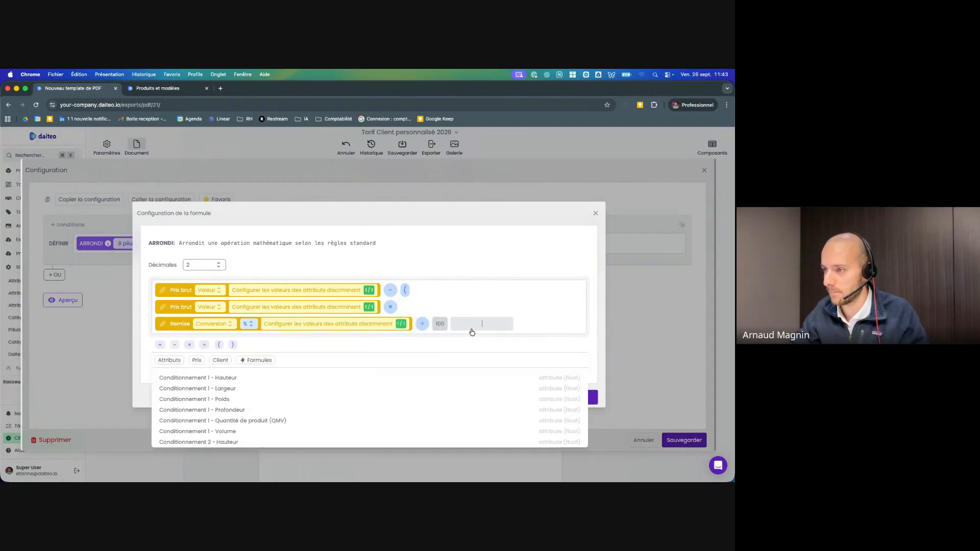
{"action": "left_click", "coordinate": [233, 345]}
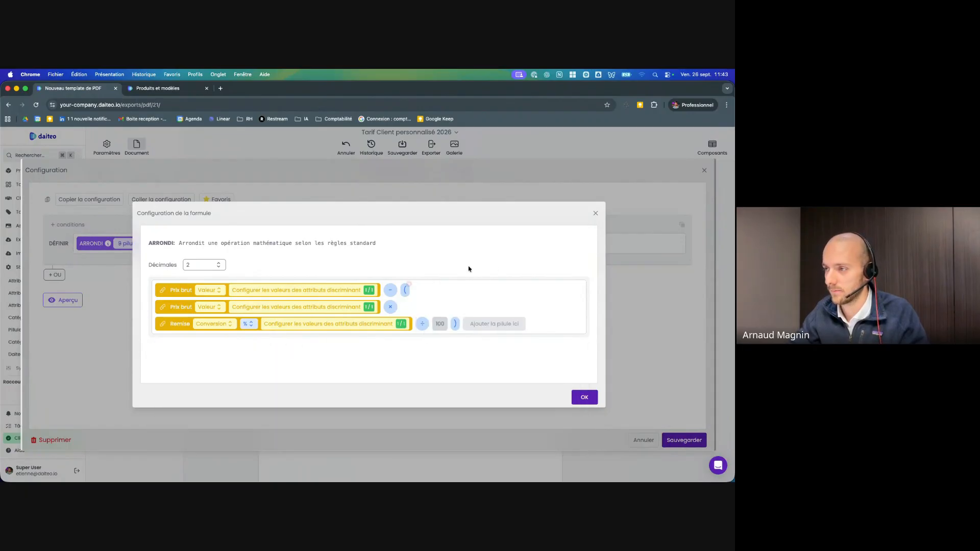
{"action": "left_click", "coordinate": [584, 398]}
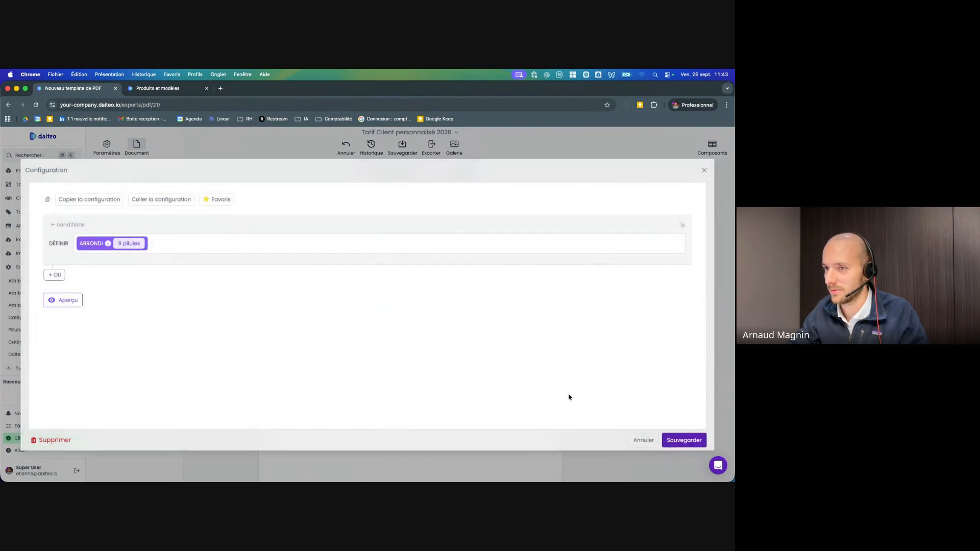
{"action": "left_click", "coordinate": [688, 442]}
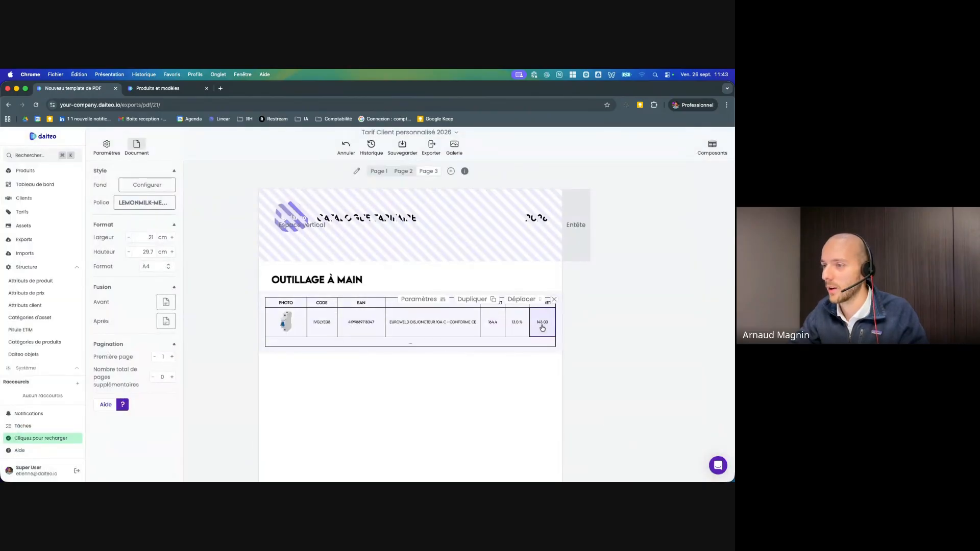
{"action": "left_click", "coordinate": [106, 147]}
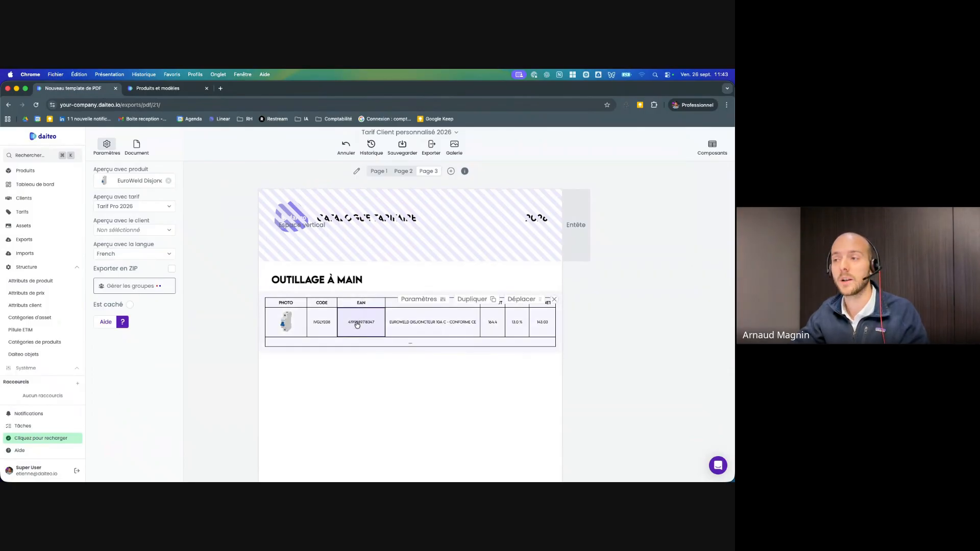
{"action": "left_click", "coordinate": [152, 92]}
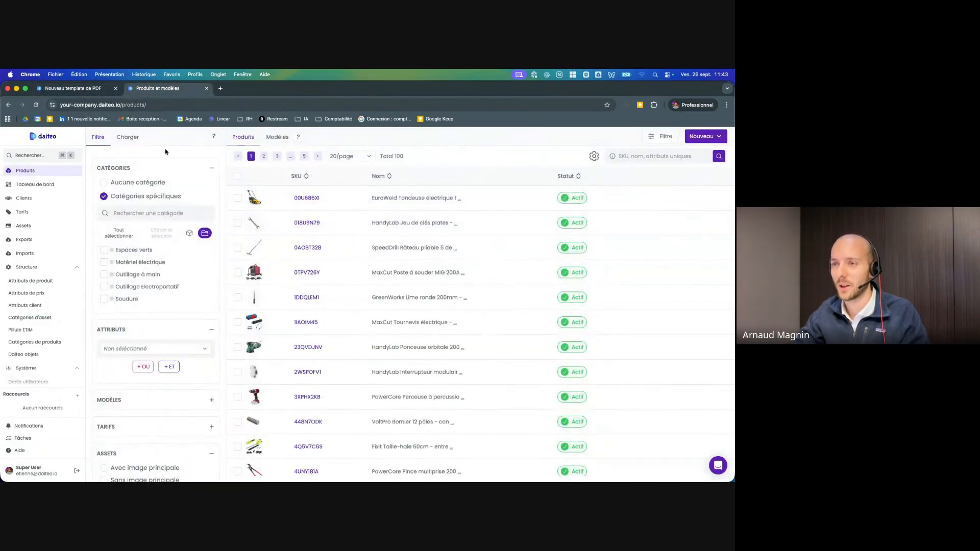
{"action": "left_click", "coordinate": [91, 88]}
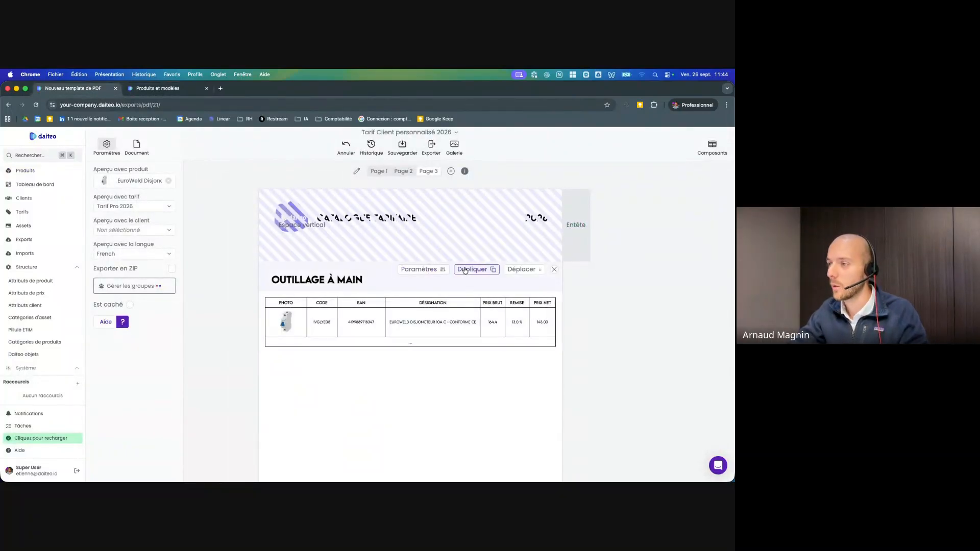
Duplicate the "Outillage à main" heading and its price table, and arrange one heading above each table
{"action": "left_click", "coordinate": [467, 271]}
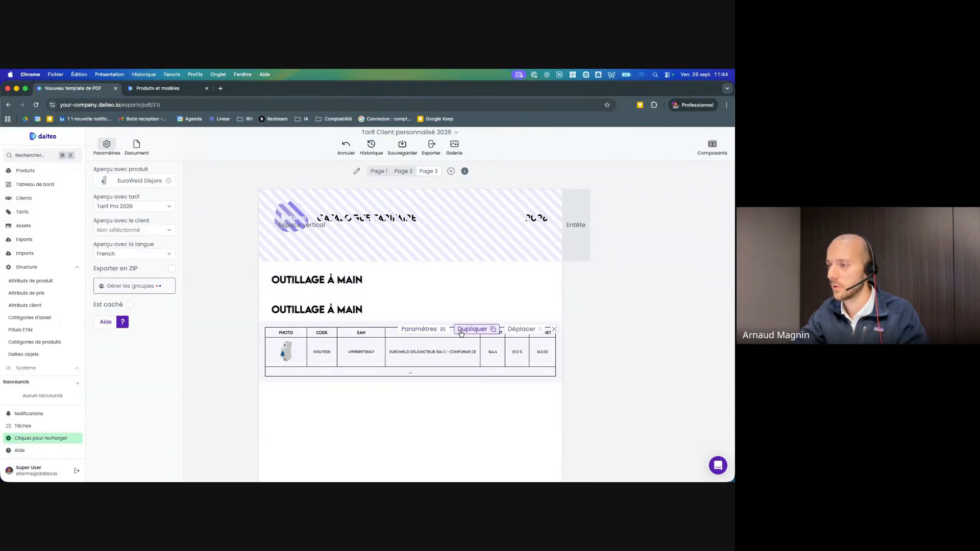
{"action": "left_click", "coordinate": [461, 331]}
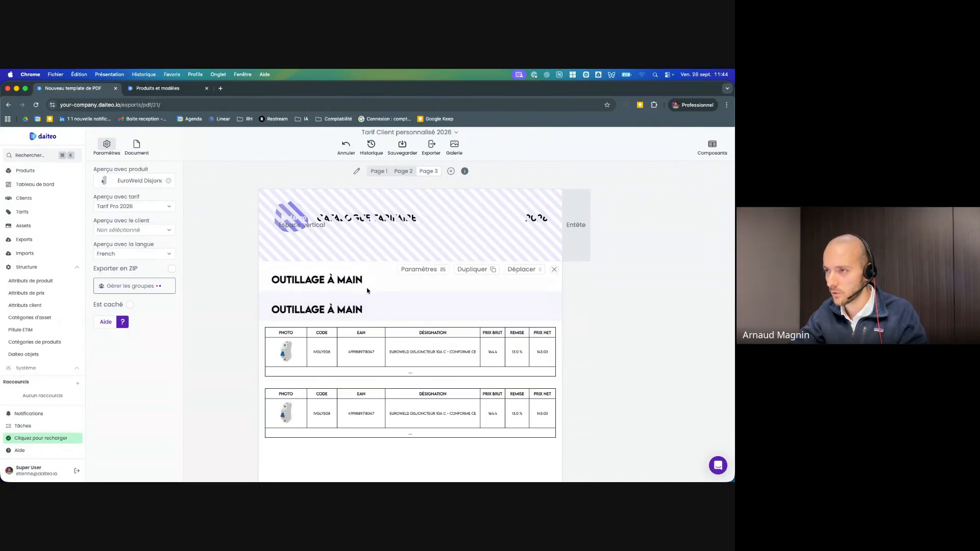
{"action": "left_click_drag", "start_coordinate": [514, 272], "coordinate": [514, 394]}
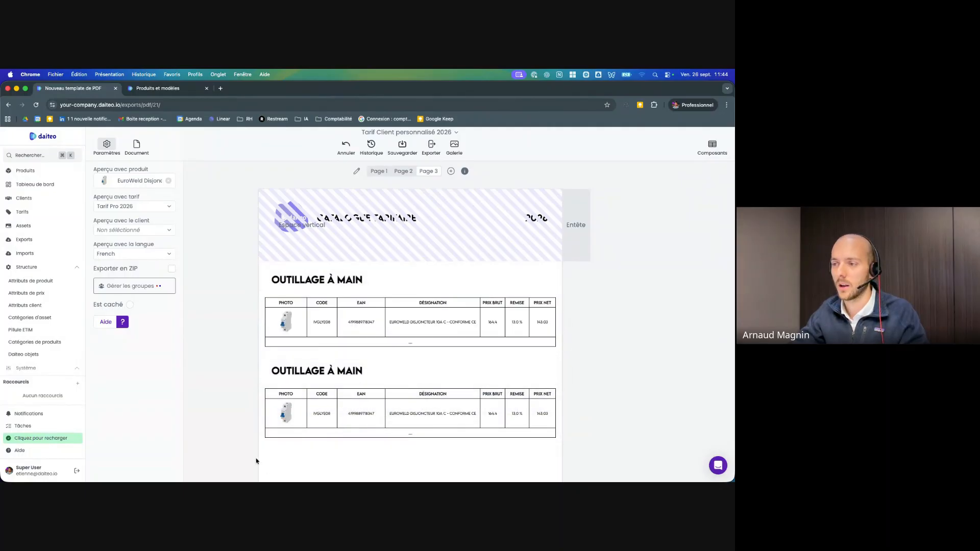
Check the product category names in the products list and change the second heading to the free text "Outillage électroportatif", saving it
{"action": "left_click", "coordinate": [189, 89]}
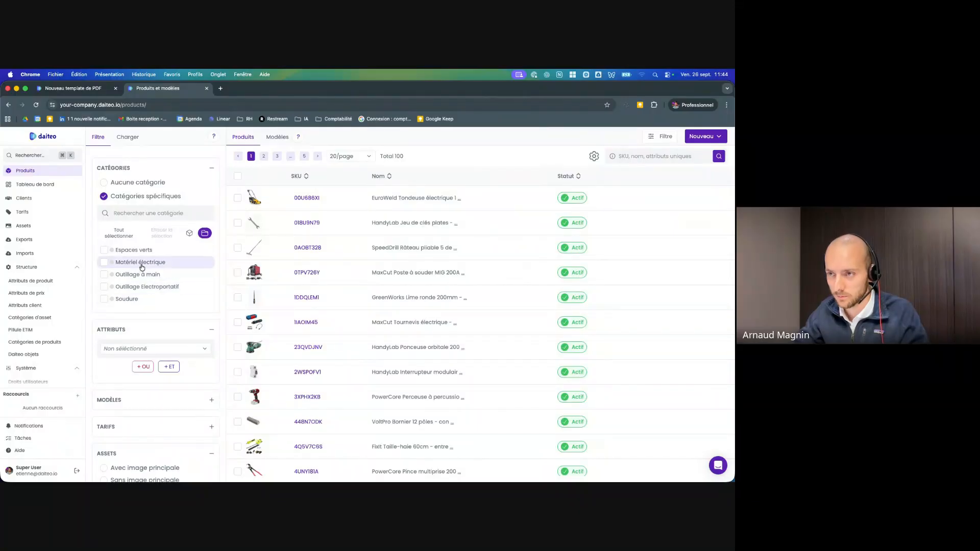
{"action": "left_click", "coordinate": [94, 90]}
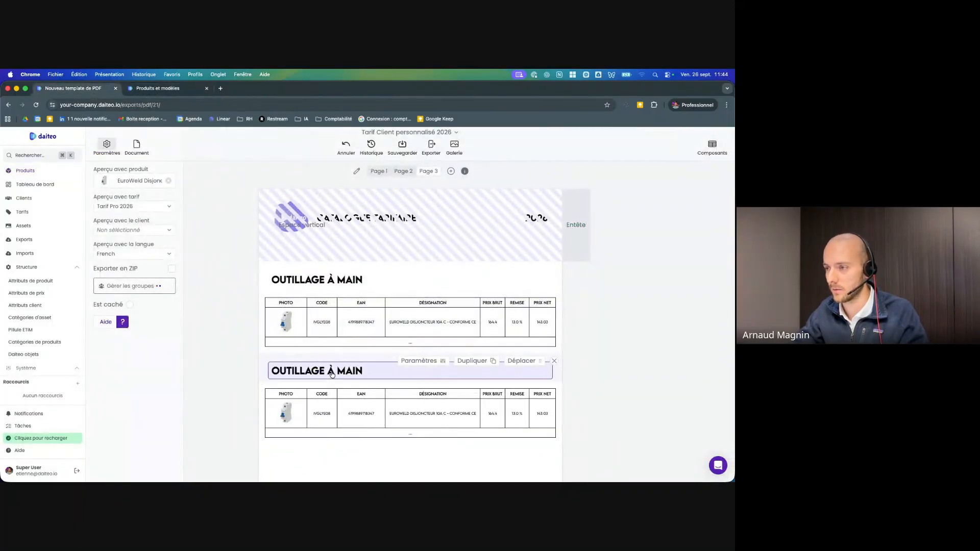
{"action": "left_click", "coordinate": [140, 92]}
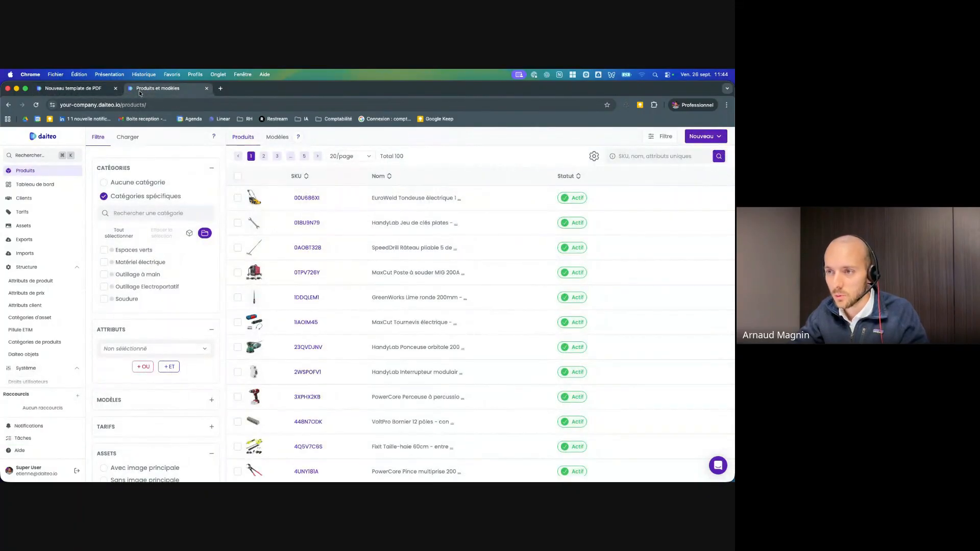
{"action": "left_click", "coordinate": [83, 90]}
{"action": "left_click", "coordinate": [323, 374]}
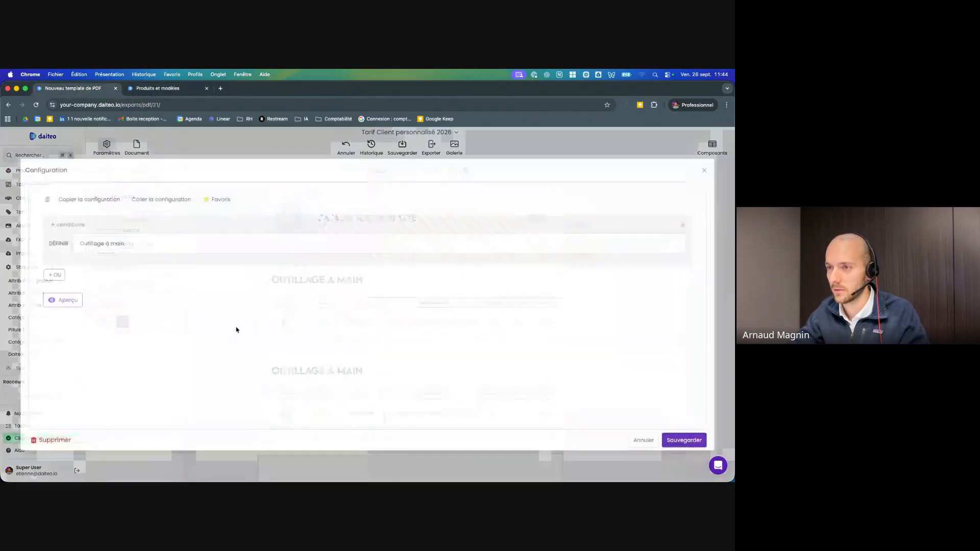
{"action": "left_click", "coordinate": [127, 243]}
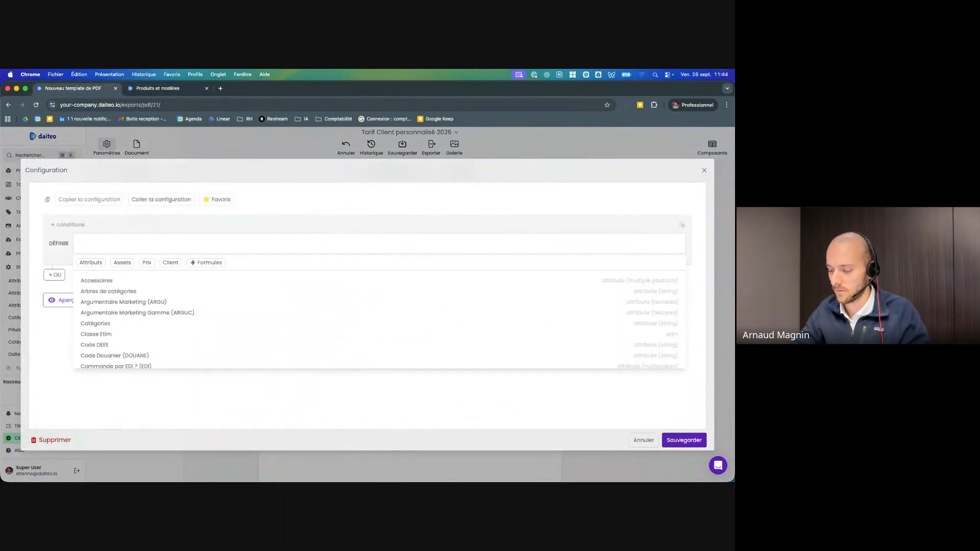
{"action": "type", "text": "Outillage elect"}
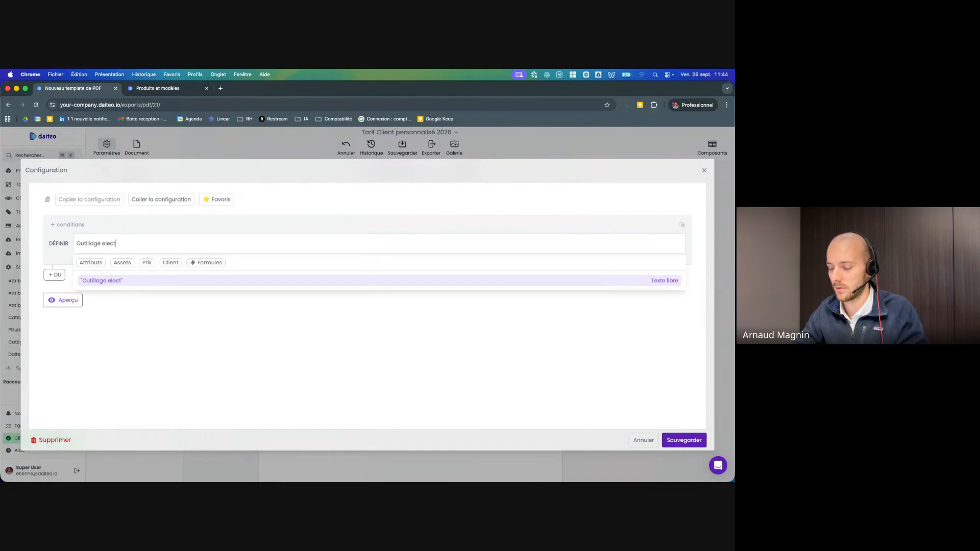
{"action": "key", "text": "BackSpace"}
{"action": "key", "text": "BackSpace"}
{"action": "key", "text": "BackSpace"}
{"action": "key", "text": "BackSpace"}
{"action": "key", "text": "BackSpace"}
{"action": "type", "text": "électroportatif"}
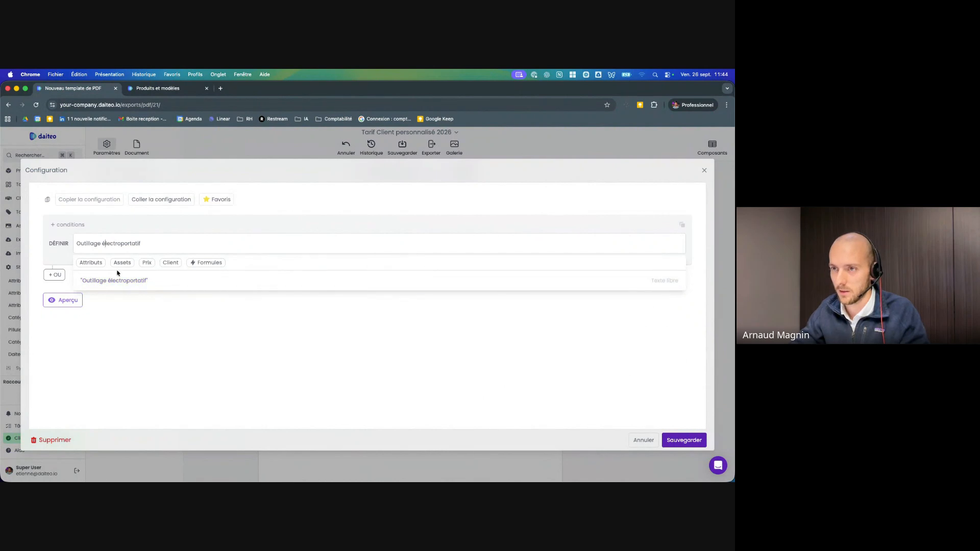
{"action": "left_click", "coordinate": [163, 281]}
{"action": "left_click", "coordinate": [684, 441]}
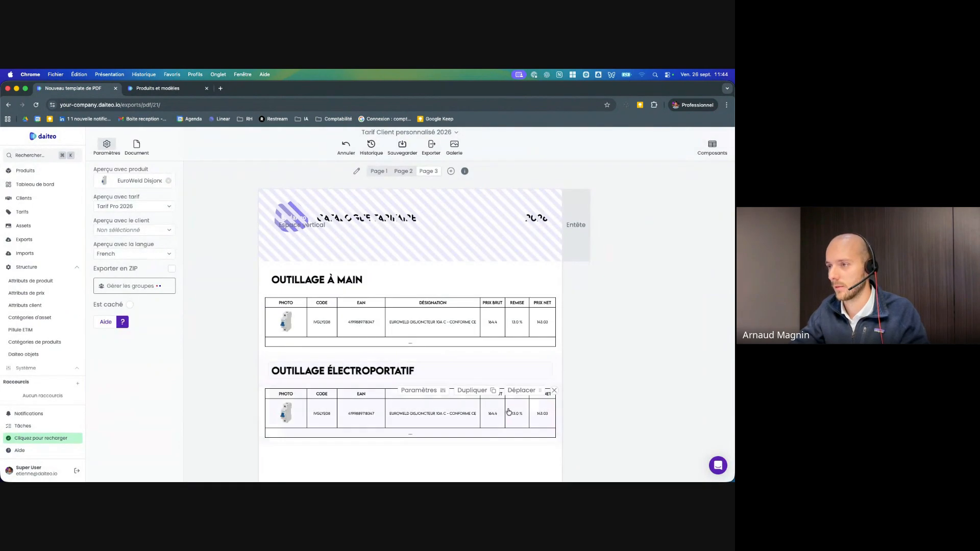
{"action": "scroll", "coordinate": [245, 224], "scroll_direction": "down", "scroll_amount": 2}
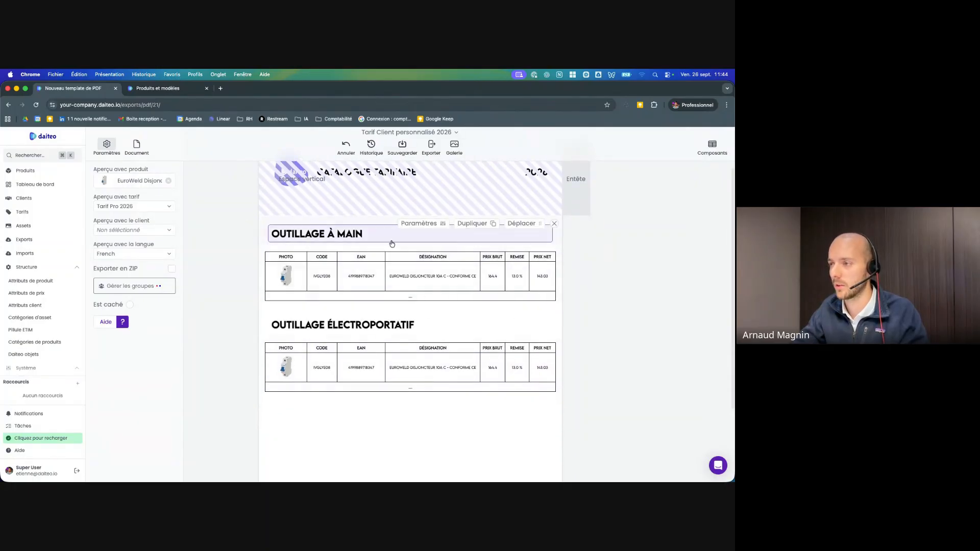
Add a fourth page, move the "Outillage électroportatif" heading and its price table from page 3 onto it, and save the template
{"action": "scroll", "coordinate": [429, 303], "scroll_direction": "down", "scroll_amount": 3}
{"action": "scroll", "coordinate": [431, 302], "scroll_direction": "up", "scroll_amount": 5}
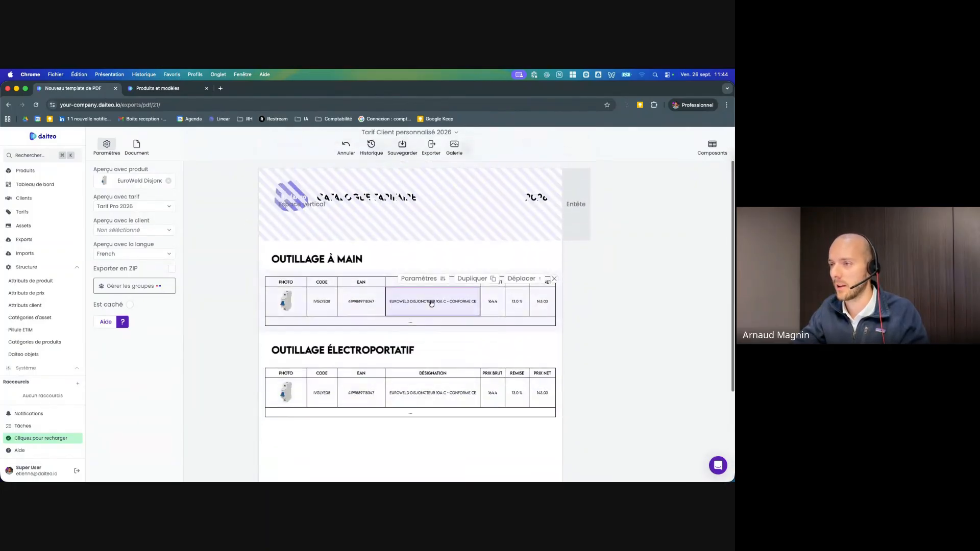
{"action": "scroll", "coordinate": [378, 224], "scroll_direction": "up", "scroll_amount": 1}
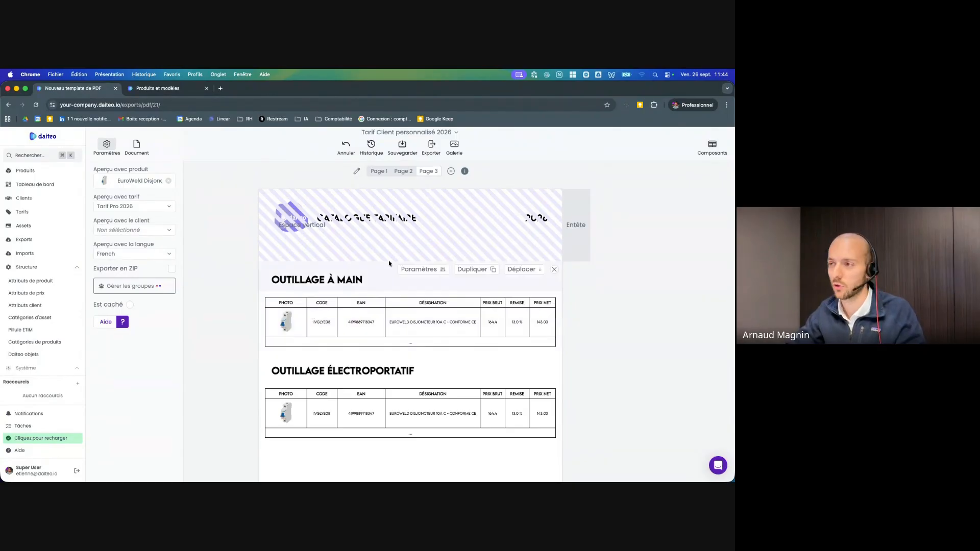
{"action": "left_click", "coordinate": [452, 172]}
{"action": "left_click", "coordinate": [423, 172]}
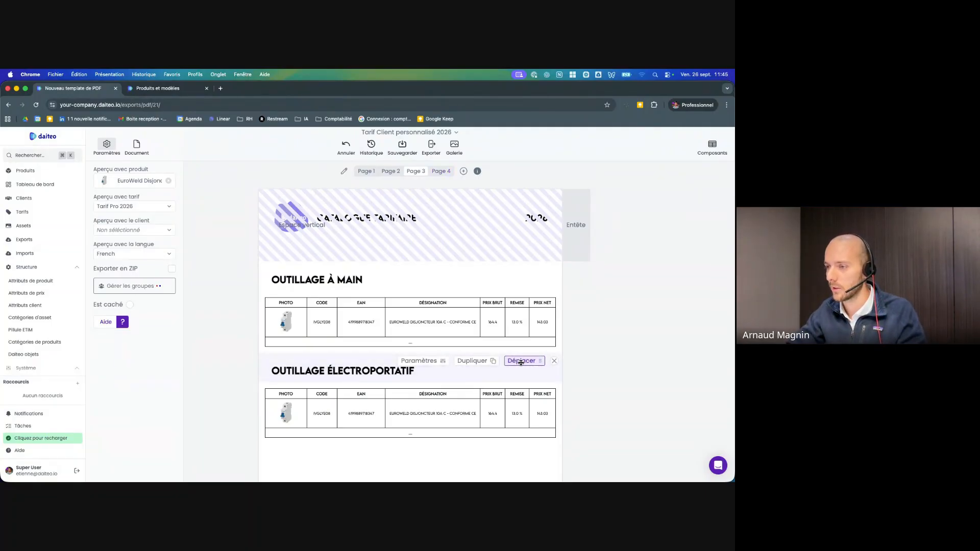
{"action": "left_click_drag", "start_coordinate": [521, 361], "coordinate": [489, 333]}
{"action": "left_click", "coordinate": [415, 171]}
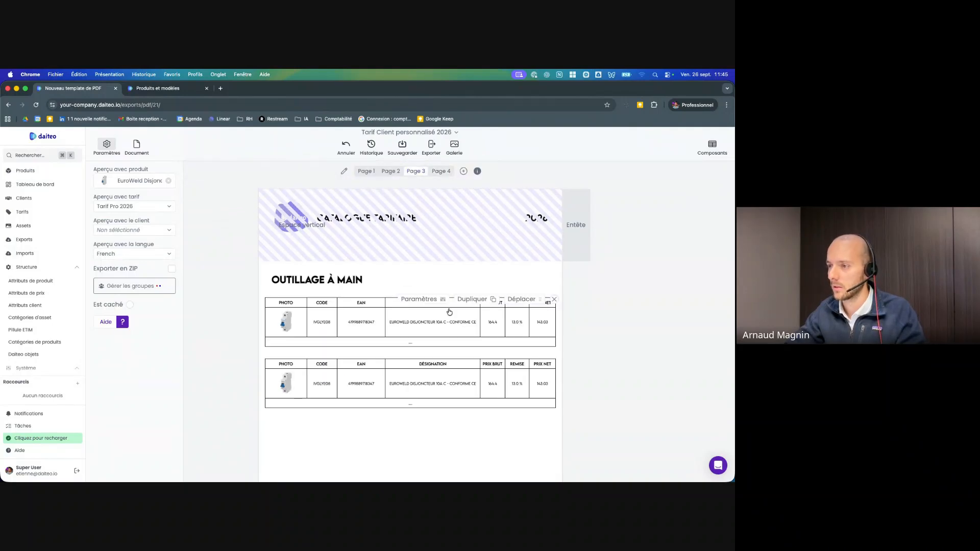
{"action": "left_click_drag", "start_coordinate": [513, 364], "coordinate": [494, 326]}
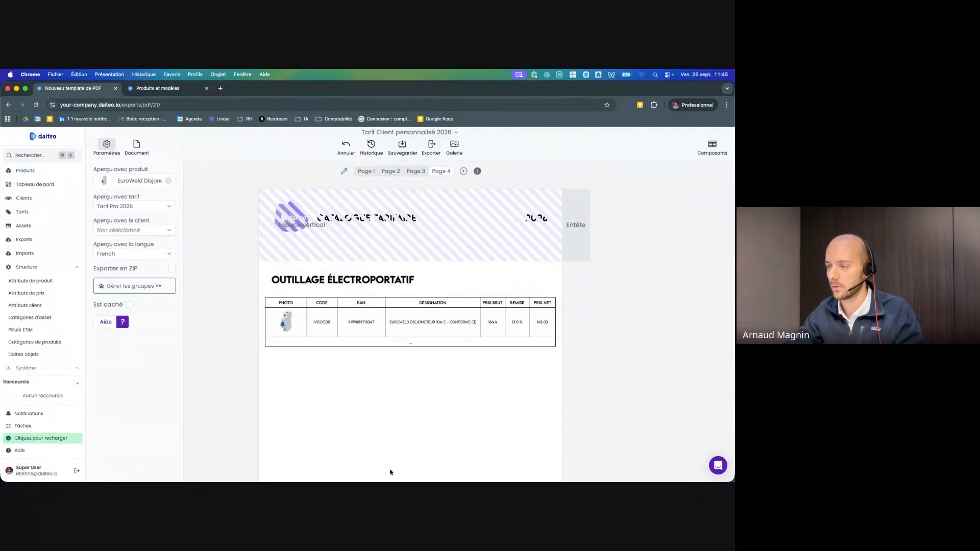
{"action": "left_click", "coordinate": [403, 148]}
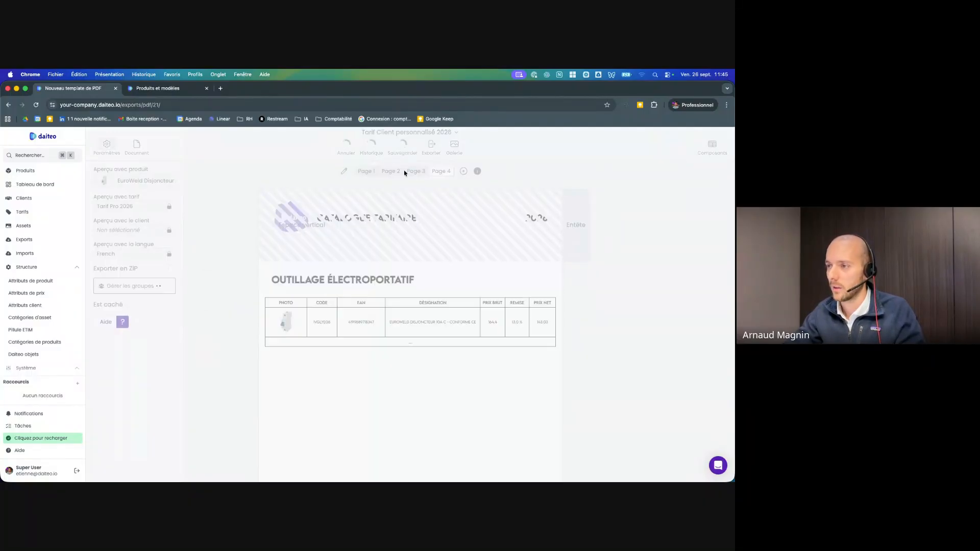
Review the template page by page, from the cover and summary to the two price table pages, down to page 4's footer
{"action": "left_click", "coordinate": [390, 172]}
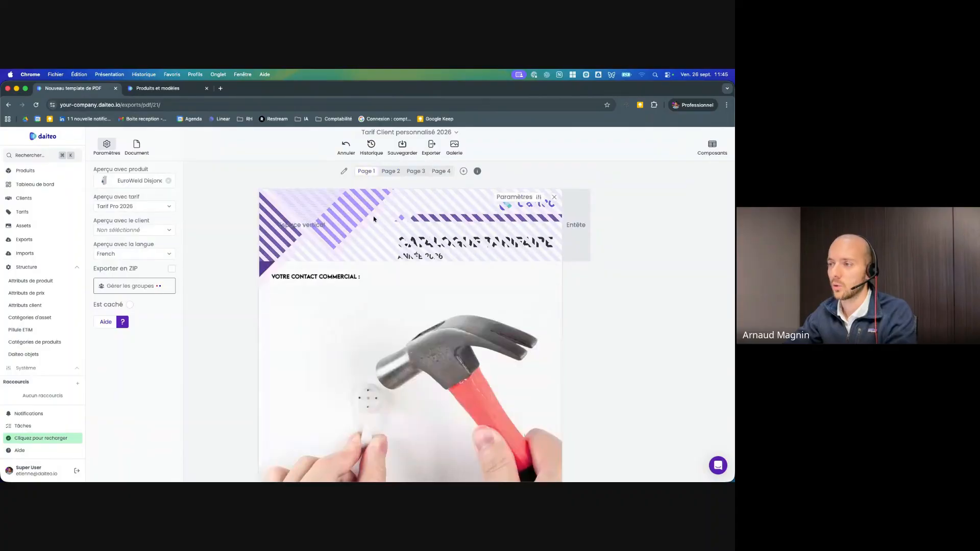
{"action": "left_click", "coordinate": [392, 172]}
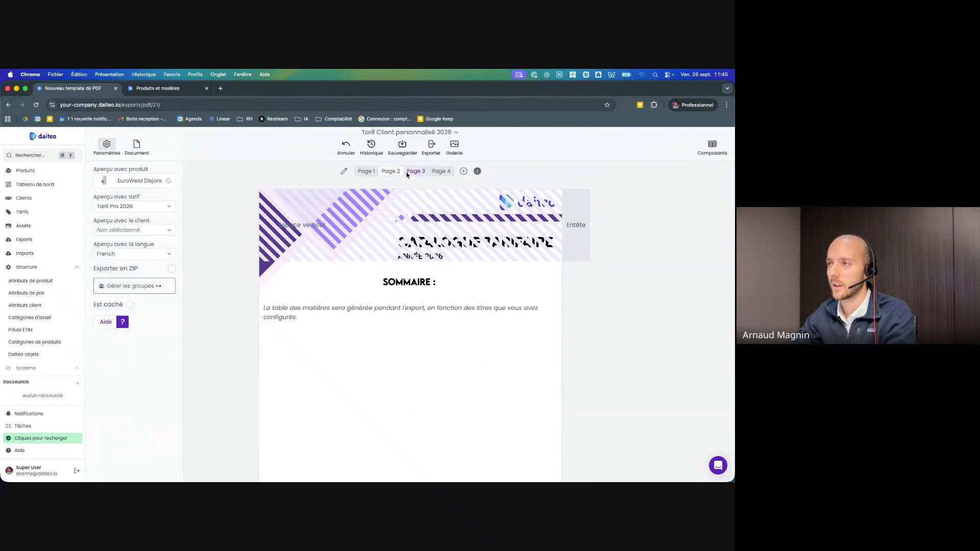
{"action": "left_click", "coordinate": [411, 172]}
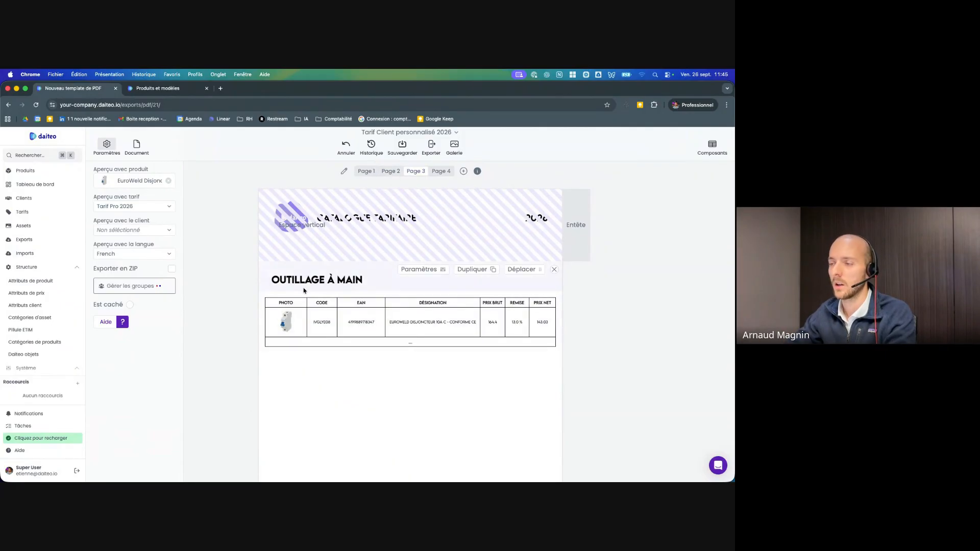
{"action": "left_click", "coordinate": [437, 174]}
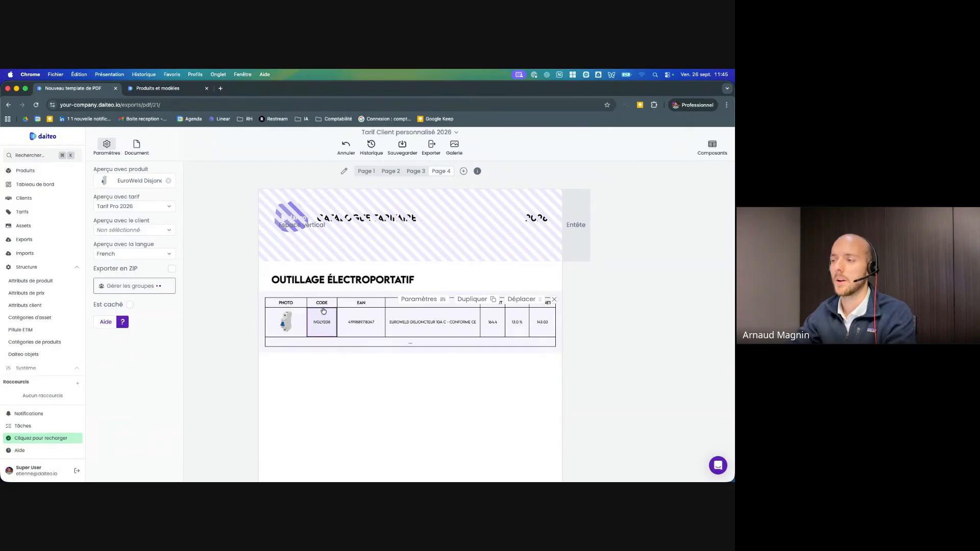
{"action": "scroll", "coordinate": [324, 307], "scroll_direction": "down", "scroll_amount": 3}
{"action": "scroll", "coordinate": [276, 209], "scroll_direction": "down", "scroll_amount": 2}
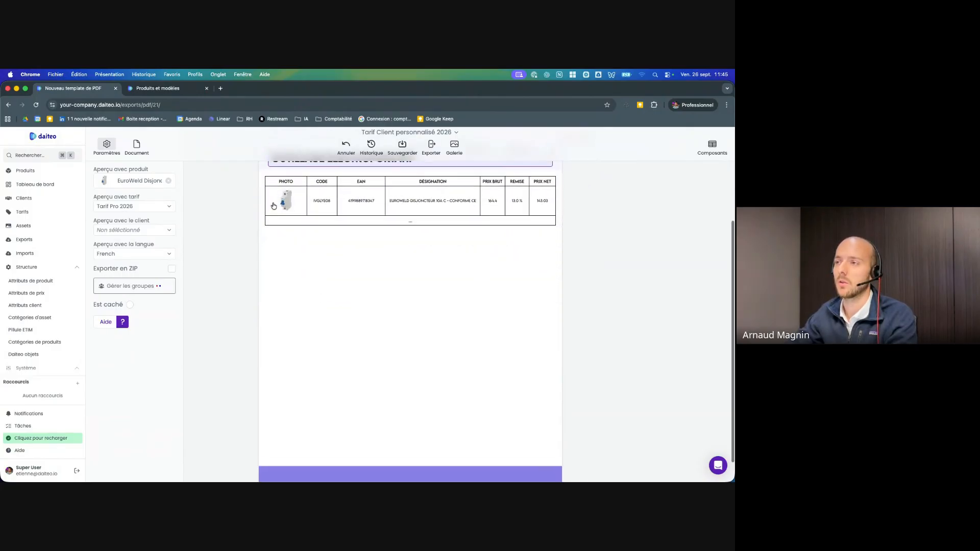
{"action": "scroll", "coordinate": [298, 206], "scroll_direction": "up", "scroll_amount": 2}
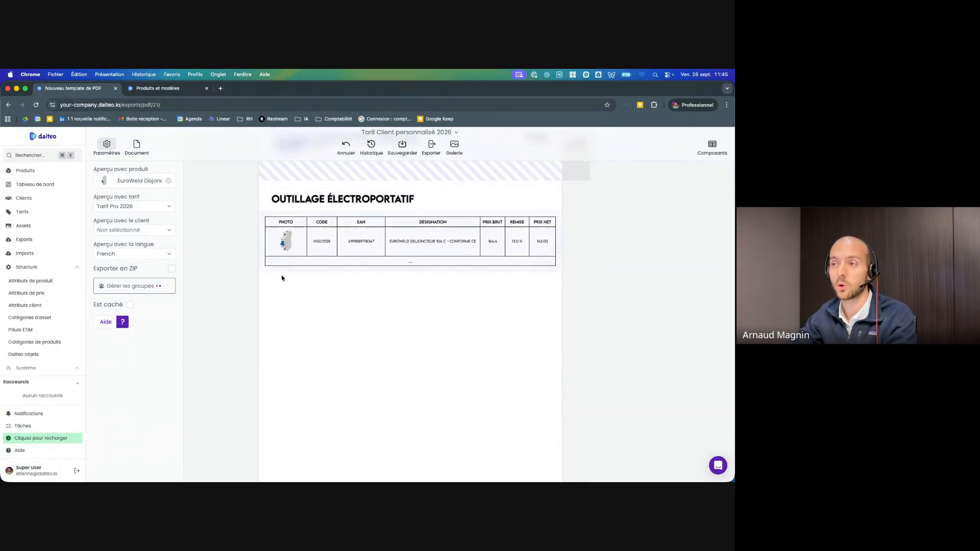
{"action": "scroll", "coordinate": [314, 376], "scroll_direction": "down", "scroll_amount": 3}
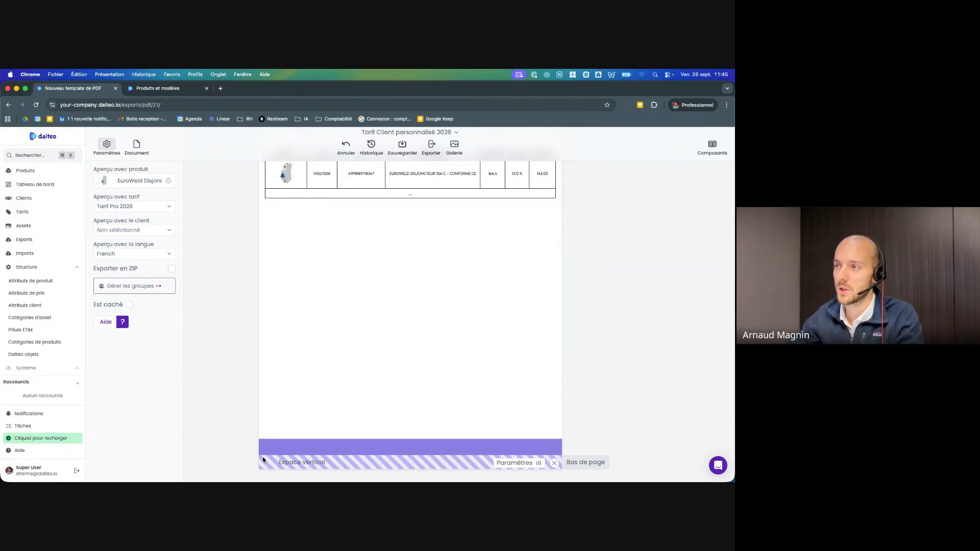
{"action": "scroll", "coordinate": [361, 359], "scroll_direction": "up", "scroll_amount": 5}
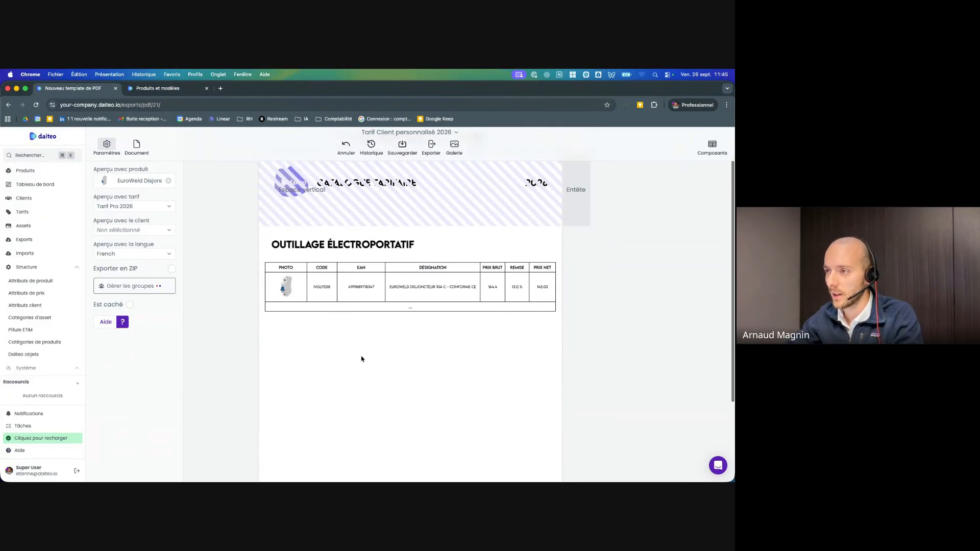
{"action": "scroll", "coordinate": [384, 217], "scroll_direction": "up", "scroll_amount": 1}
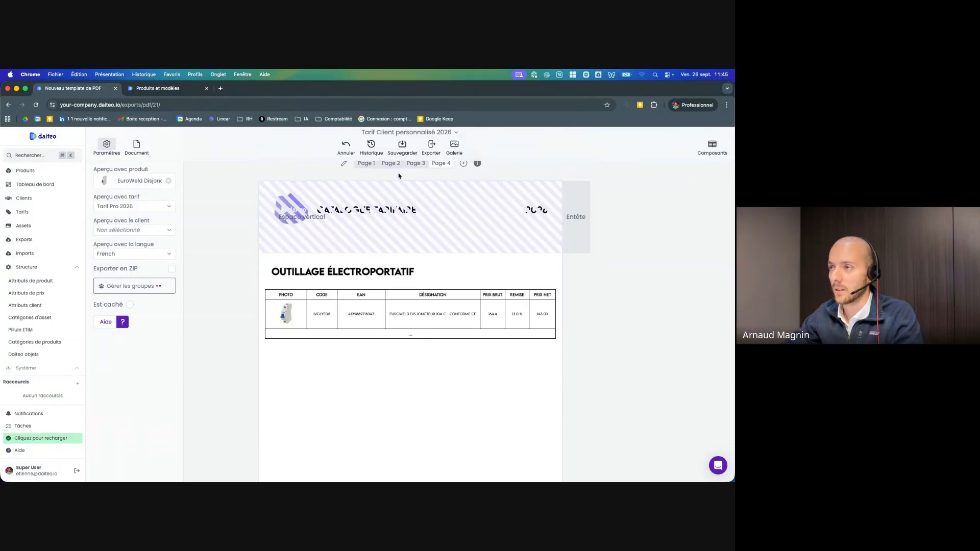
On page 3, add a condition based on the Catégories attribute to the product SKU cell of the "Outillage à main" table
{"action": "left_click", "coordinate": [416, 163]}
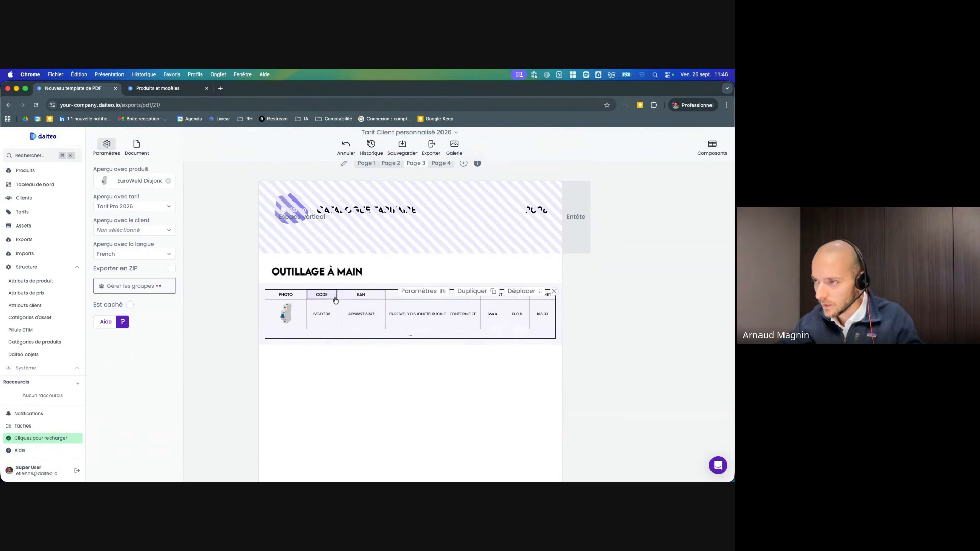
{"action": "left_click", "coordinate": [404, 292]}
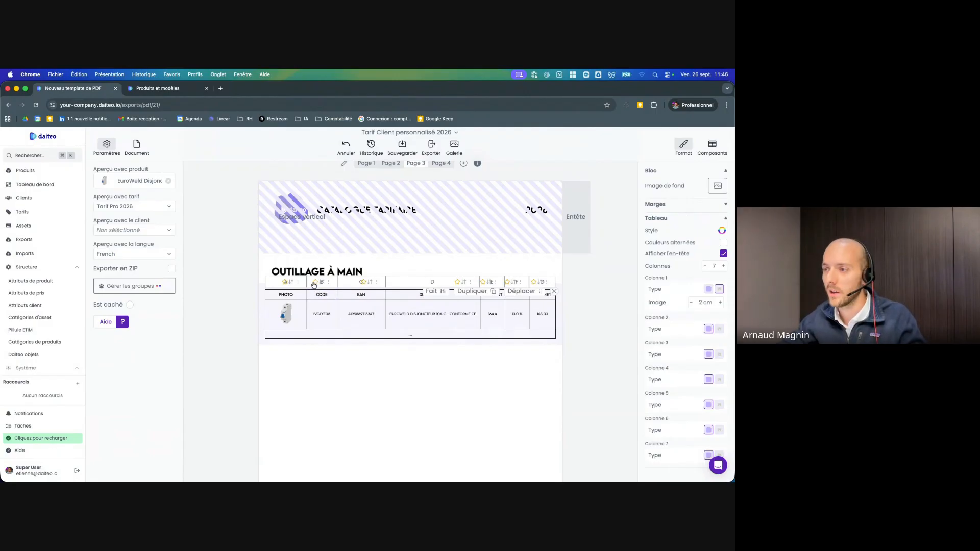
{"action": "left_click", "coordinate": [428, 292]}
{"action": "left_click", "coordinate": [321, 313]}
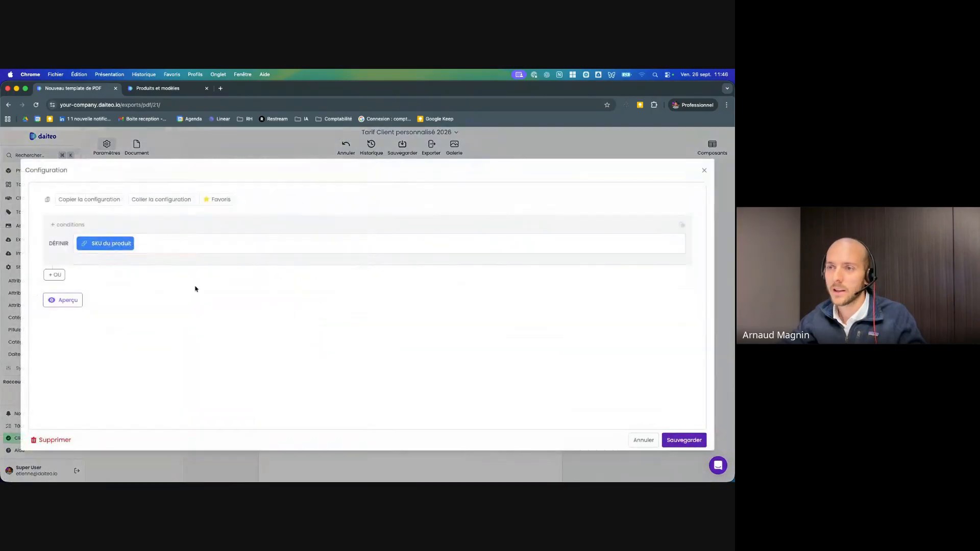
{"action": "left_click", "coordinate": [73, 226]}
{"action": "left_click", "coordinate": [81, 247]}
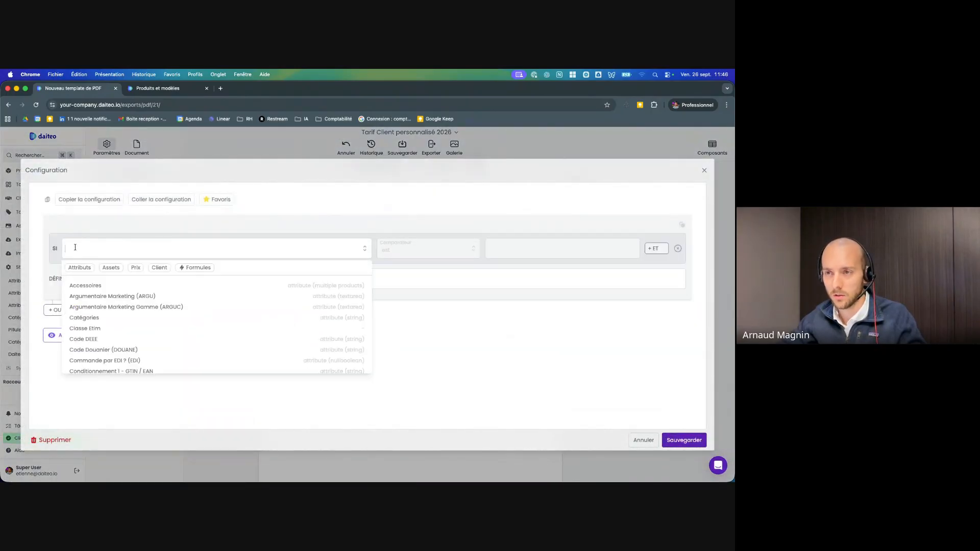
{"action": "type", "text": "cate"}
{"action": "key", "text": "Return"}
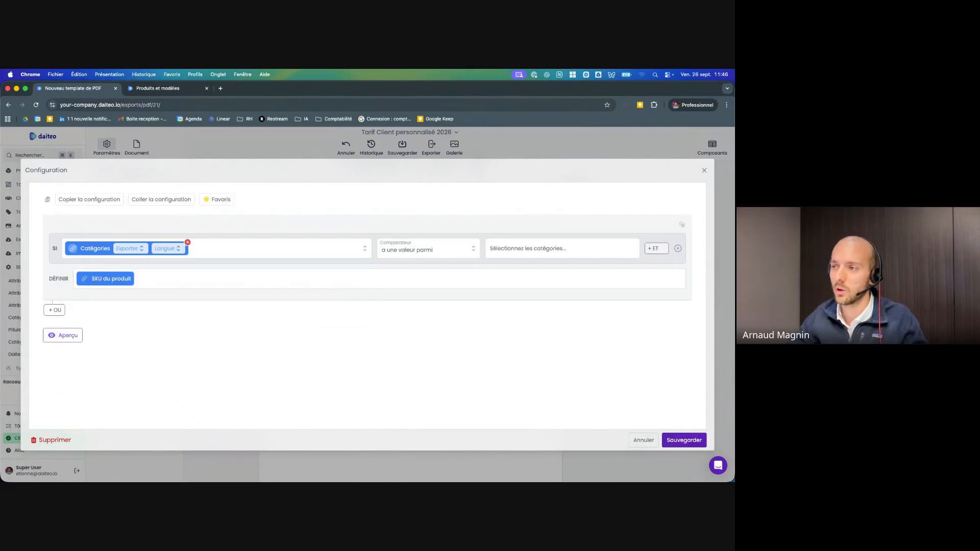
Set the condition's category to "Outillage à main", export Catégories as Code, and save the SKU cell's configuration
{"action": "left_click", "coordinate": [509, 252]}
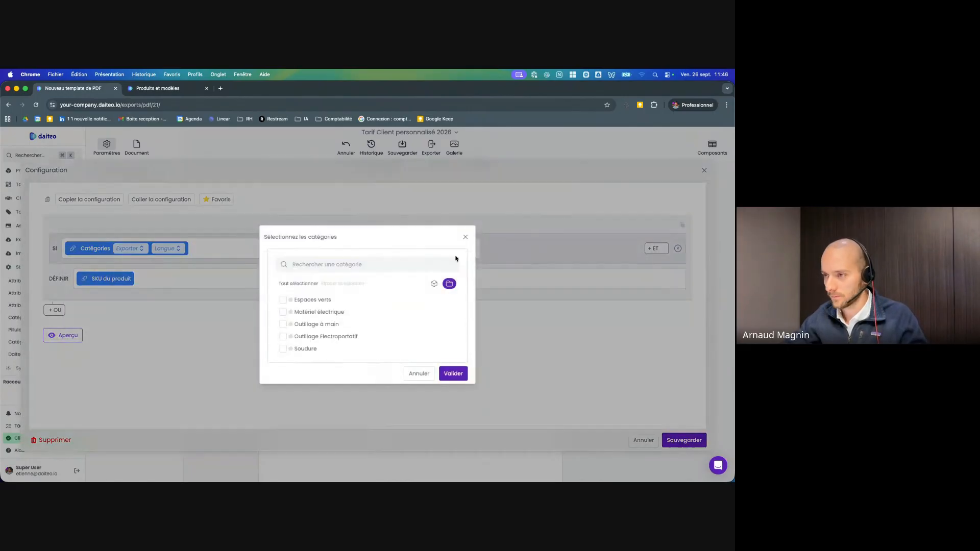
{"action": "left_click", "coordinate": [342, 325]}
{"action": "left_click", "coordinate": [454, 374]}
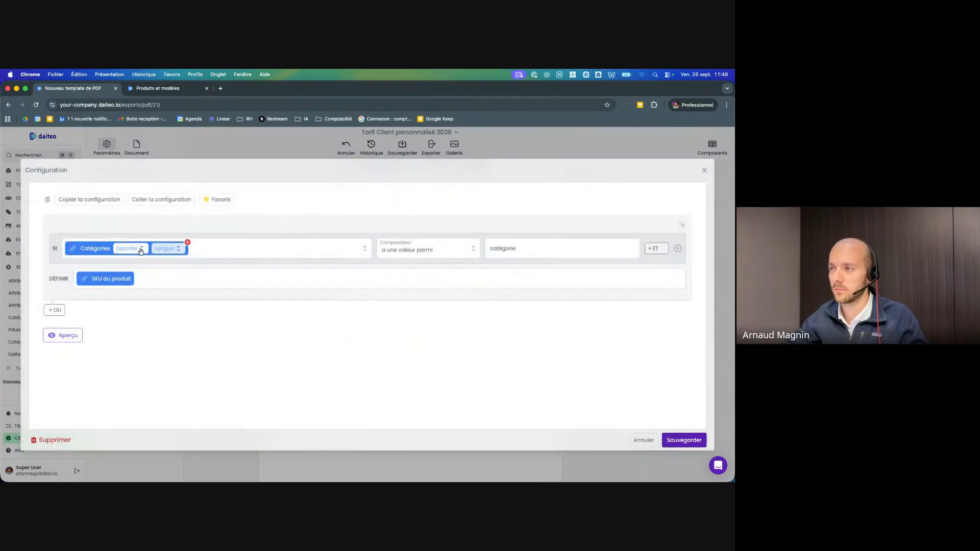
{"action": "left_click", "coordinate": [135, 250]}
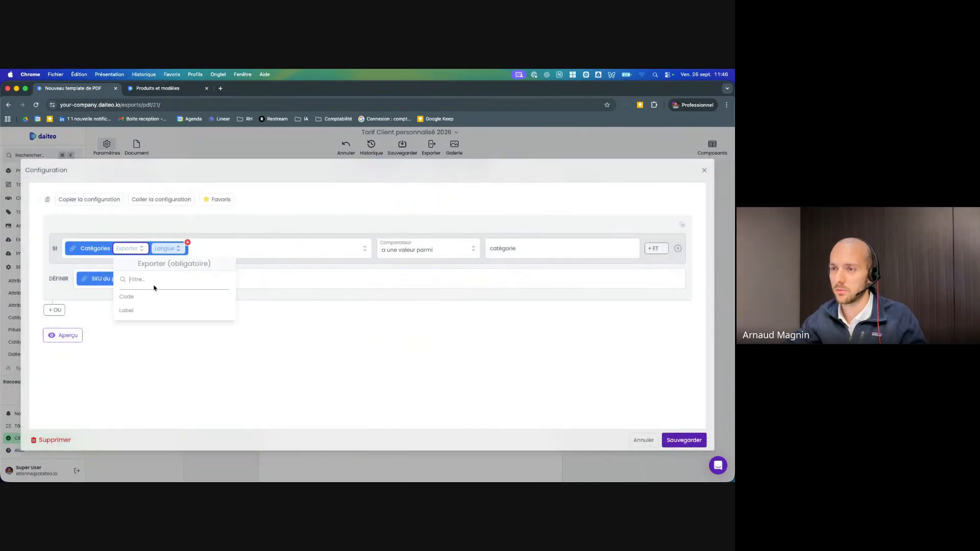
{"action": "left_click", "coordinate": [152, 298]}
{"action": "left_click", "coordinate": [502, 249]}
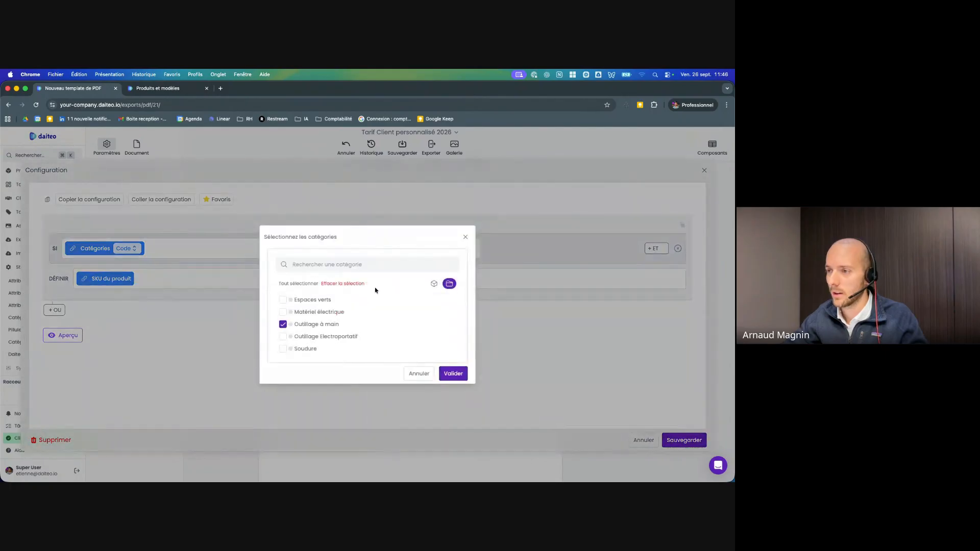
{"action": "left_click", "coordinate": [446, 374]}
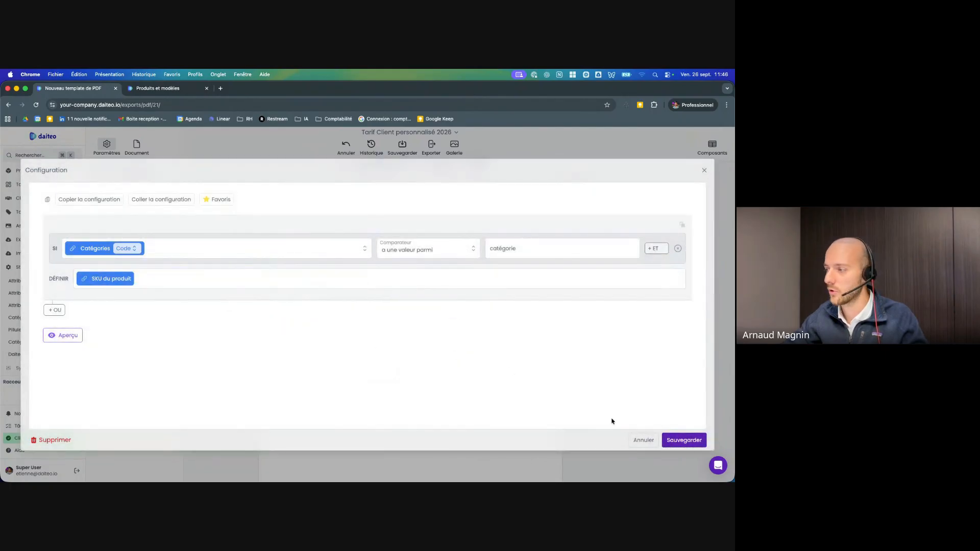
{"action": "left_click", "coordinate": [684, 441]}
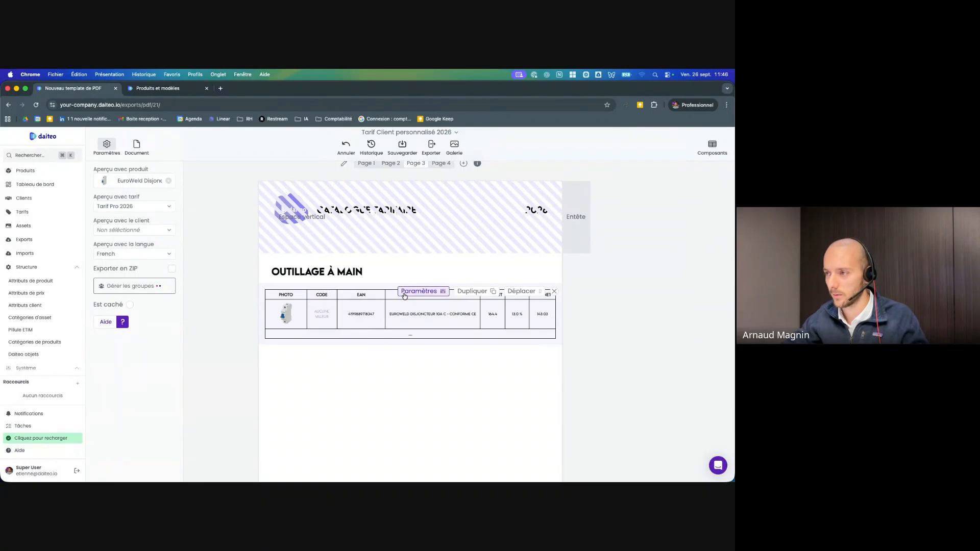
Check the column settings of the "Outillage à main" table on page 3 and the "Outillage électroportatif" table on page 4
{"action": "left_click", "coordinate": [420, 291]}
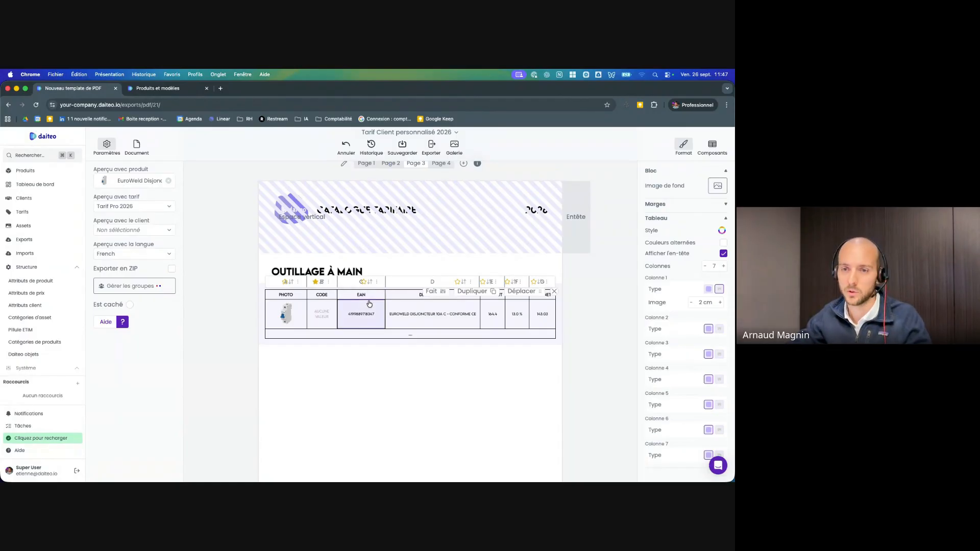
{"action": "left_click", "coordinate": [437, 292]}
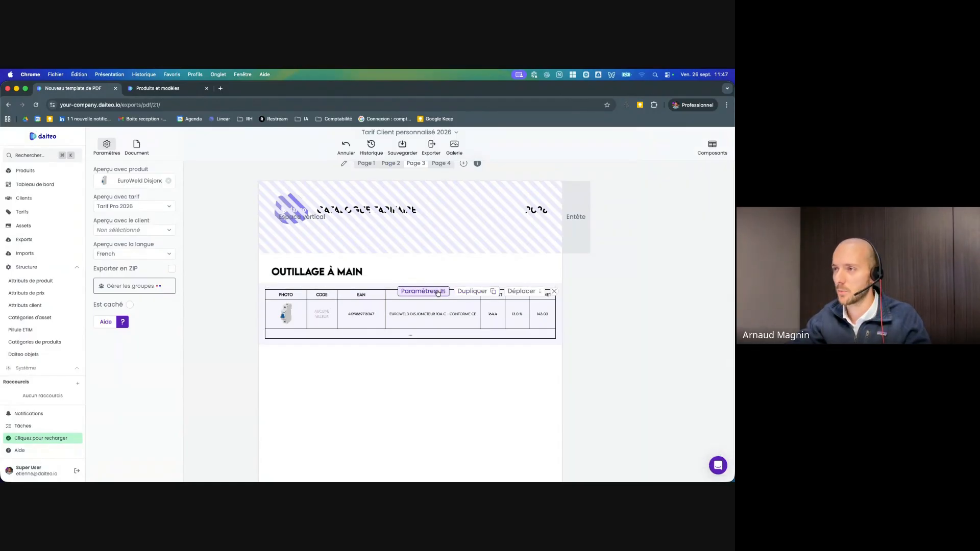
{"action": "left_click", "coordinate": [441, 163]}
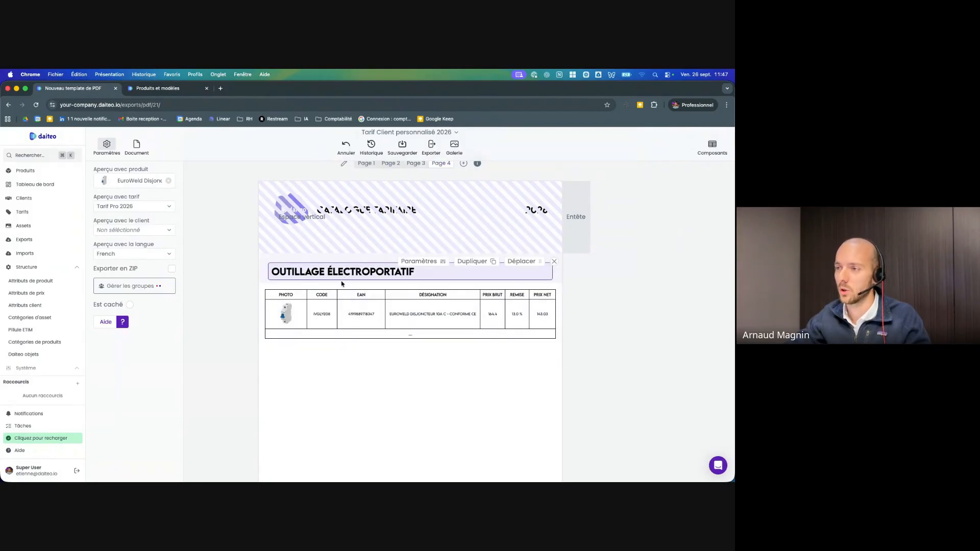
{"action": "left_click", "coordinate": [420, 291]}
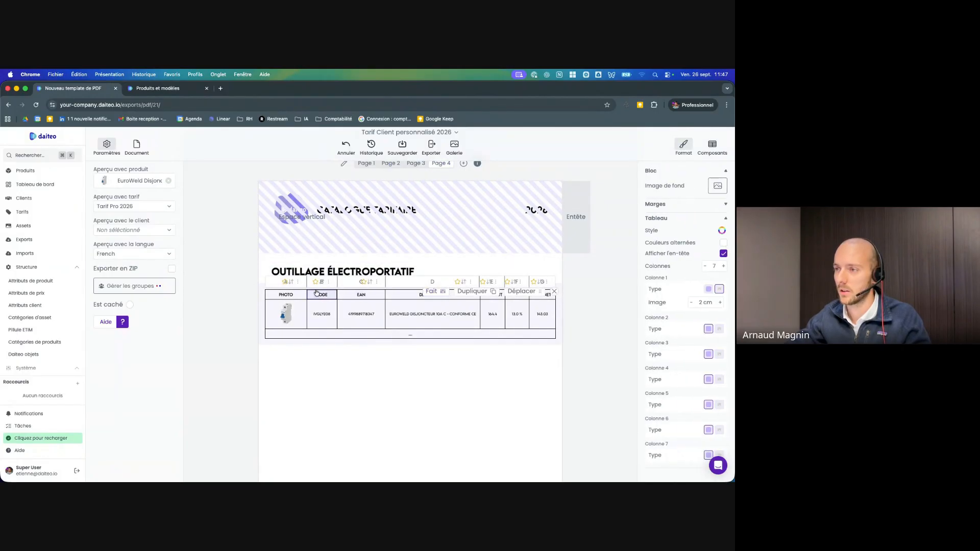
{"action": "left_click", "coordinate": [318, 294]}
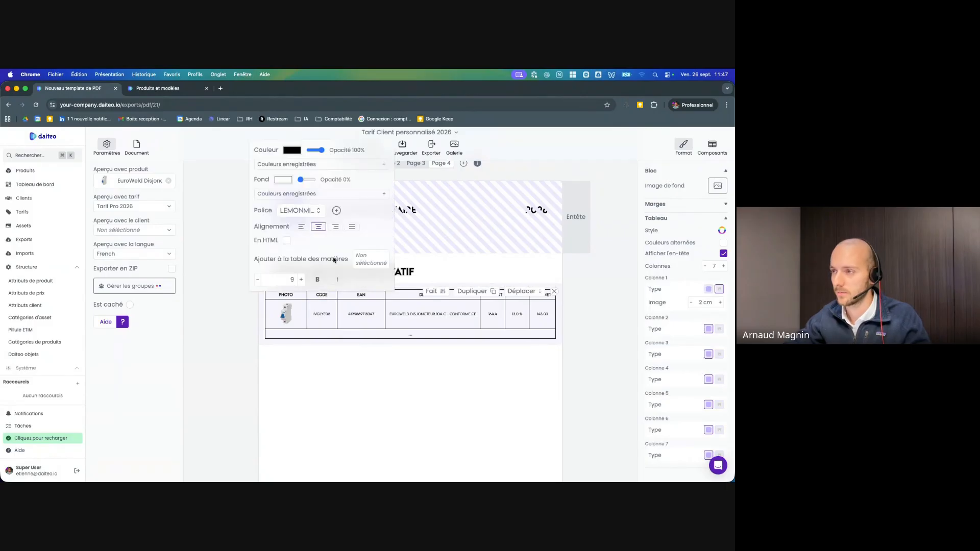
{"action": "left_click", "coordinate": [429, 293]}
On page 4, add a condition based on the Catégories attribute to the product SKU cell of the "Outillage électroportatif" table
{"action": "left_click", "coordinate": [332, 311]}
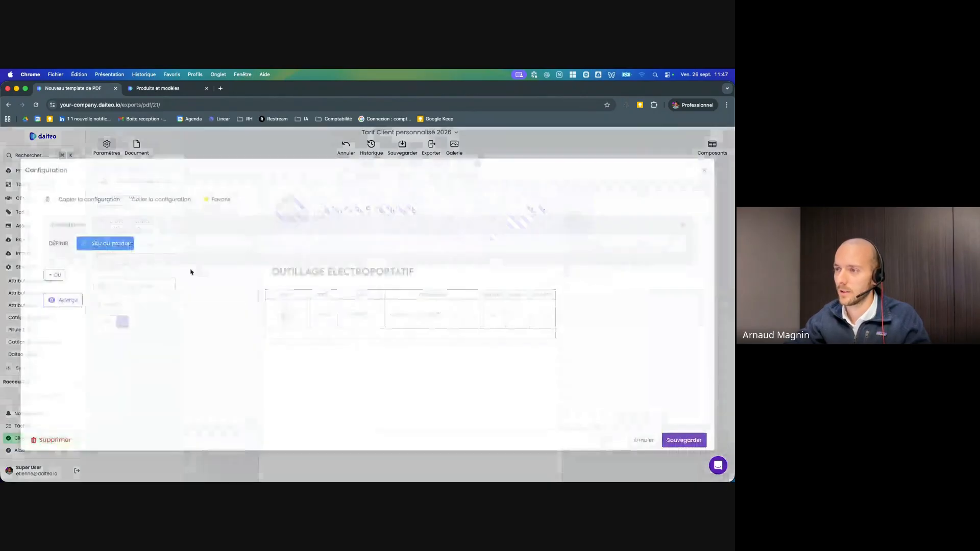
{"action": "left_click", "coordinate": [77, 225]}
{"action": "left_click", "coordinate": [79, 247]}
{"action": "type", "text": "c"}
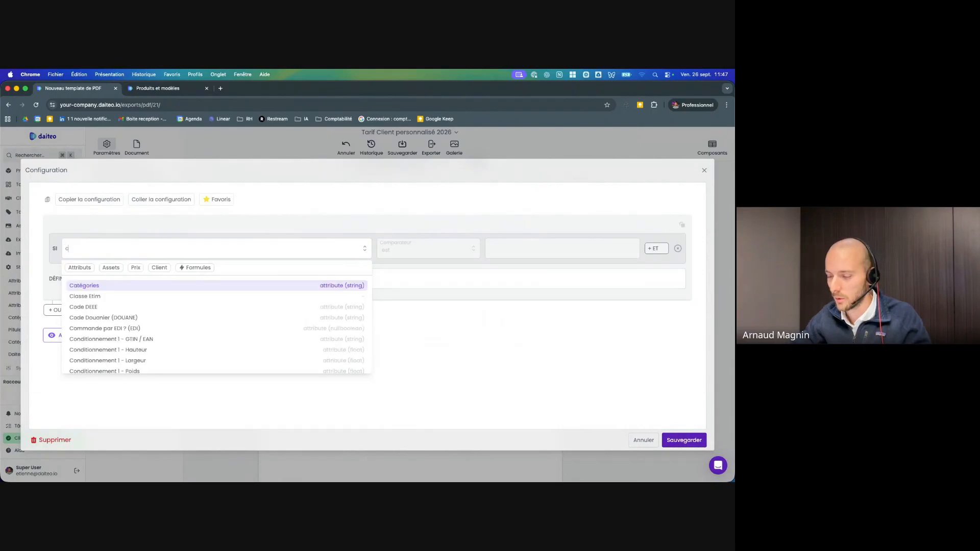
{"action": "type", "text": "at"}
{"action": "left_click", "coordinate": [81, 286]}
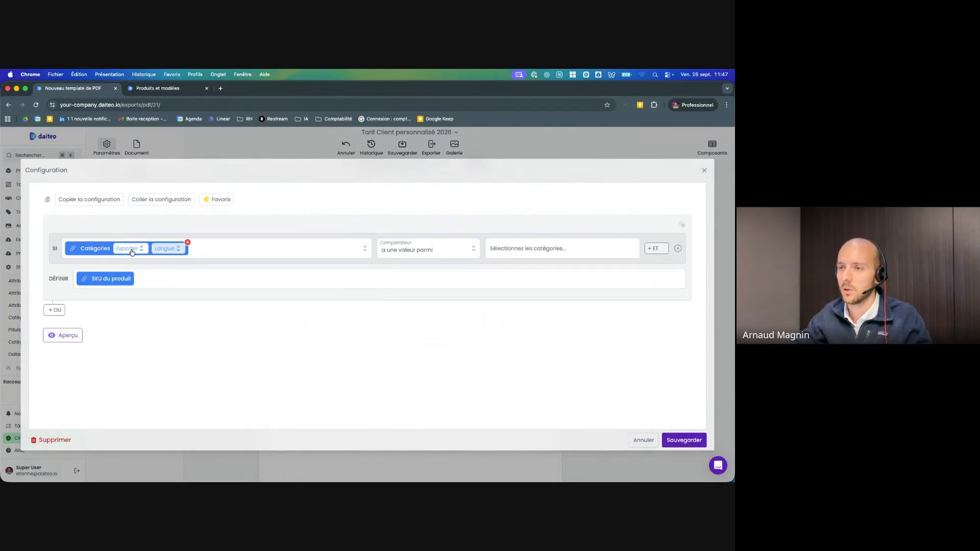
Export Catégories as Code, set the condition's category to "Outillage Electroportatif", and save the SKU cell's configuration
{"action": "left_click", "coordinate": [132, 252]}
{"action": "left_click", "coordinate": [126, 296]}
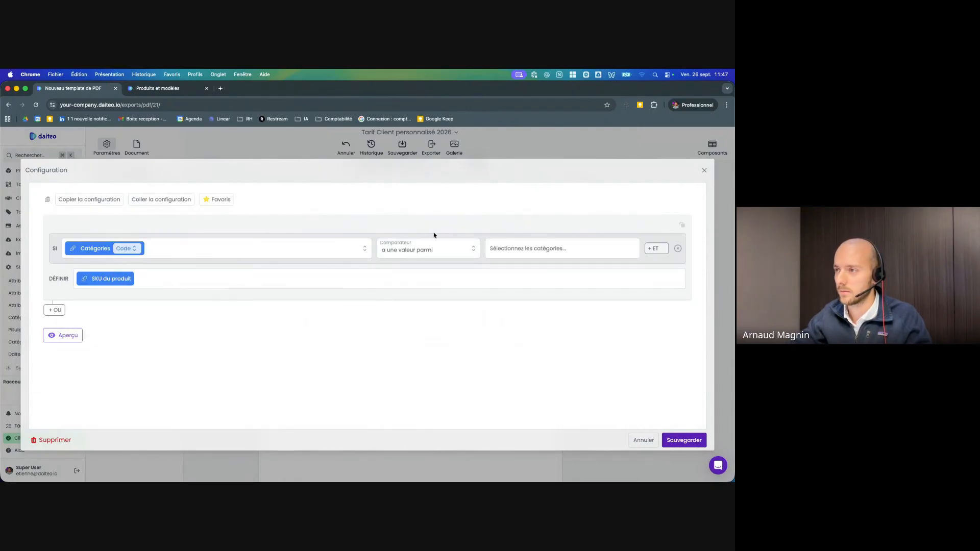
{"action": "left_click", "coordinate": [487, 249]}
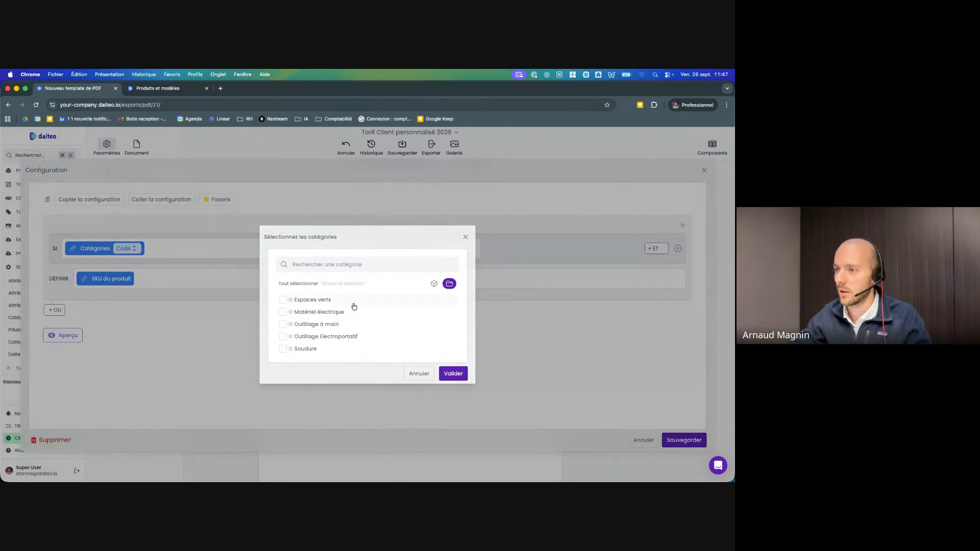
{"action": "left_click", "coordinate": [350, 337]}
{"action": "left_click", "coordinate": [453, 373]}
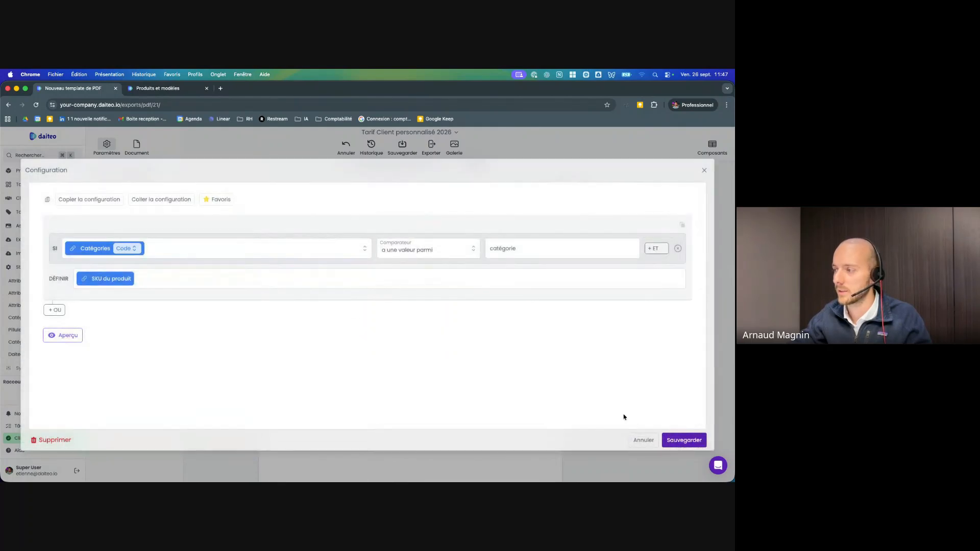
{"action": "left_click", "coordinate": [685, 440]}
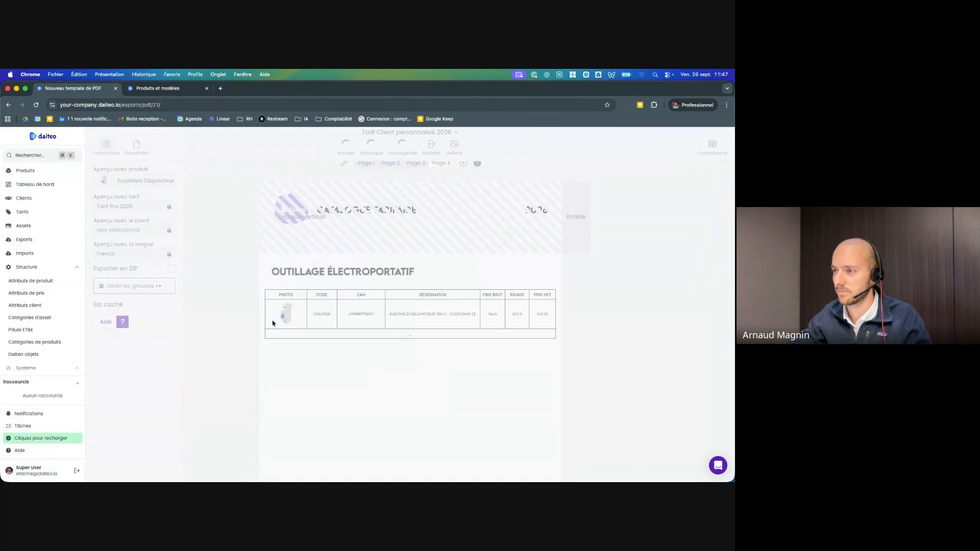
{"action": "scroll", "coordinate": [271, 323], "scroll_direction": "down", "scroll_amount": 1}
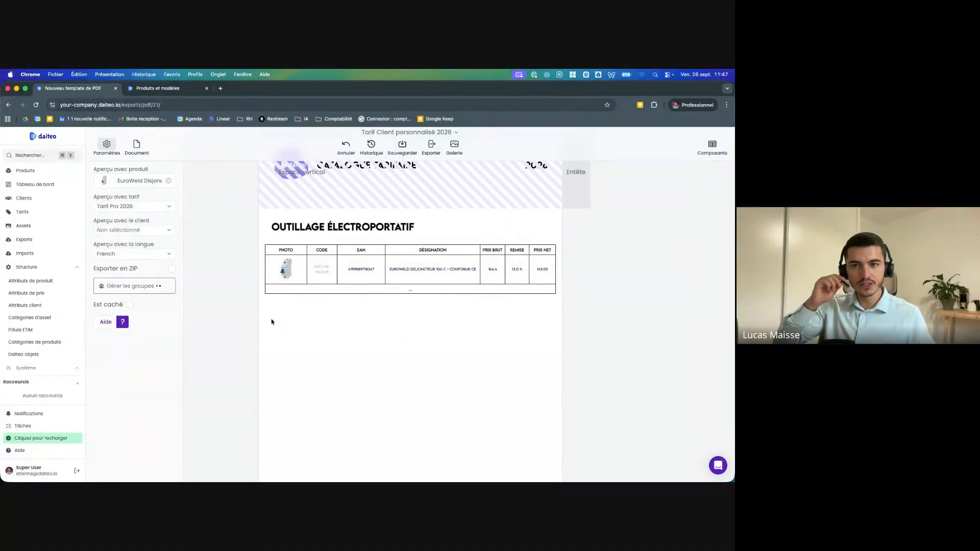
{"action": "scroll", "coordinate": [272, 323], "scroll_direction": "up", "scroll_amount": 1}
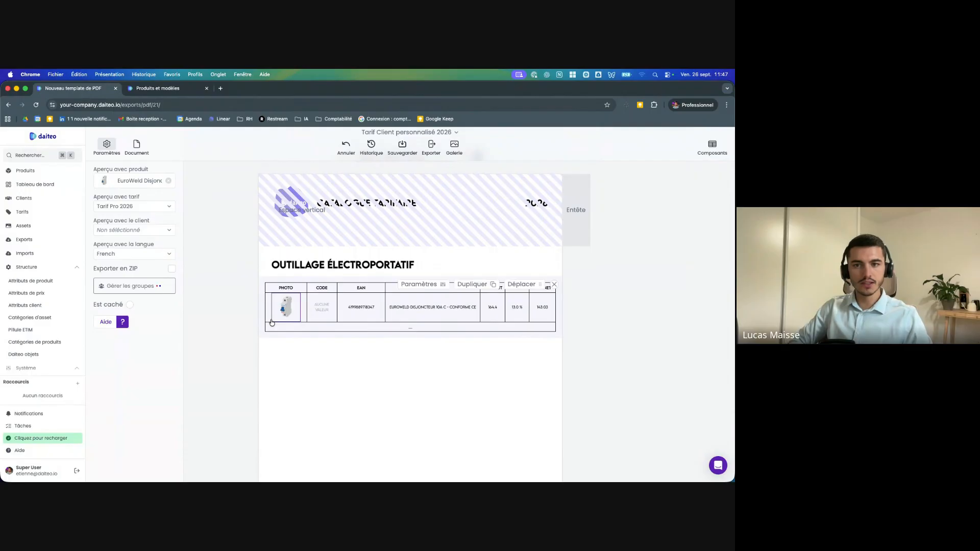
Open the "Backup - Tarif client" PDF template from the export templates and look over its cover and summary pages
{"action": "left_click", "coordinate": [36, 243]}
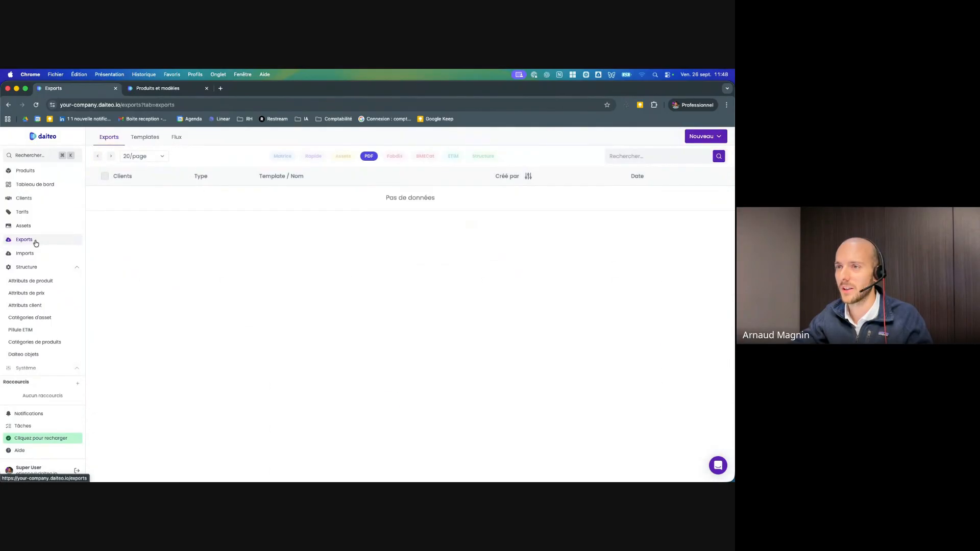
{"action": "left_click", "coordinate": [138, 136]}
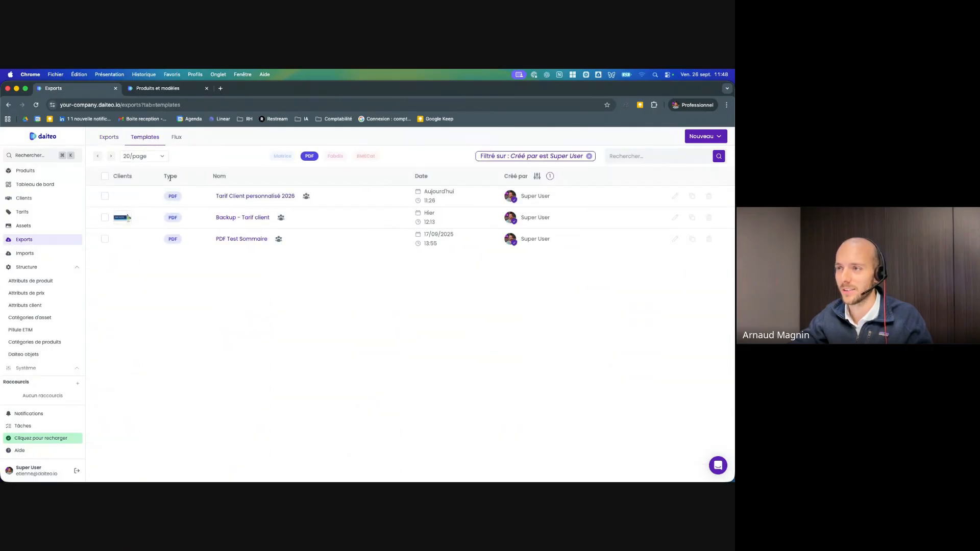
{"action": "left_click", "coordinate": [227, 220]}
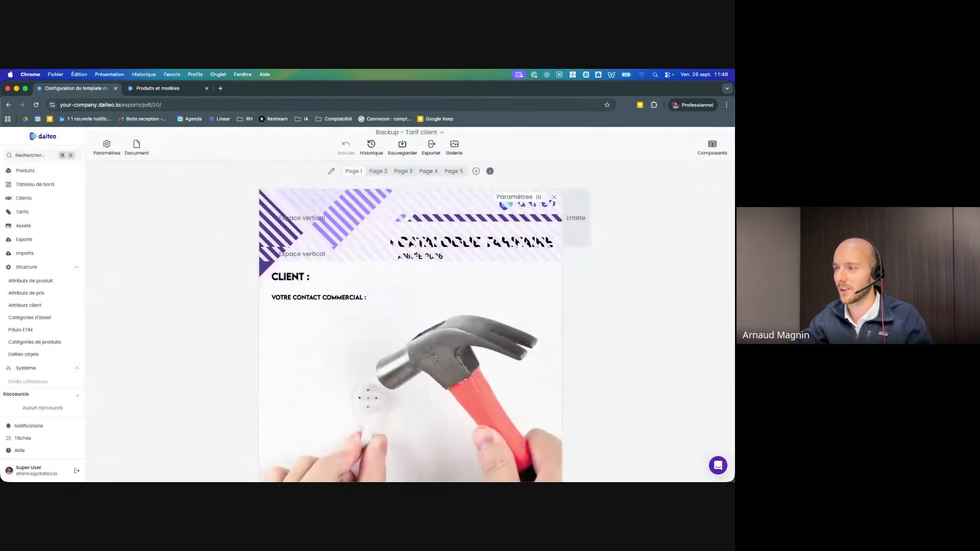
{"action": "scroll", "coordinate": [413, 299], "scroll_direction": "down", "scroll_amount": 3}
{"action": "scroll", "coordinate": [413, 299], "scroll_direction": "up", "scroll_amount": 5}
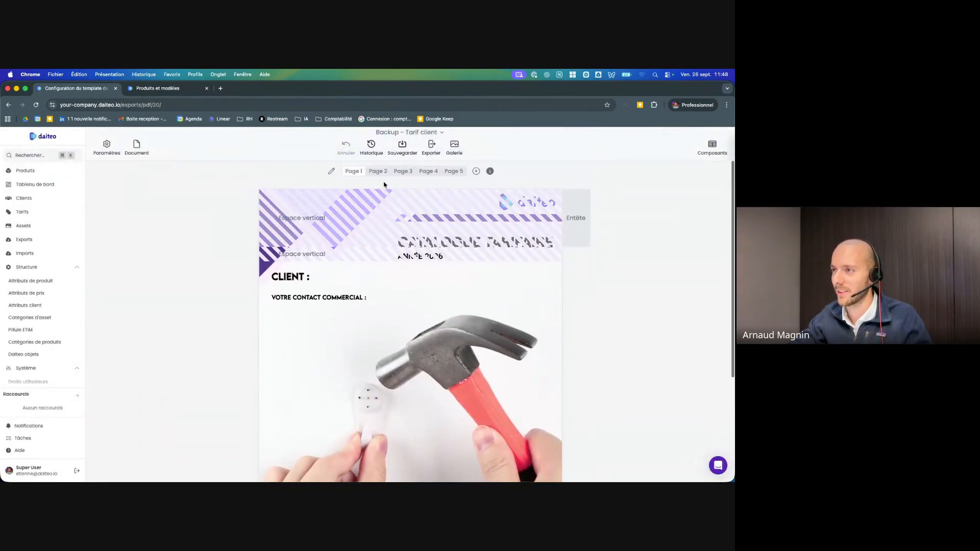
{"action": "scroll", "coordinate": [402, 211], "scroll_direction": "down", "scroll_amount": 1}
{"action": "scroll", "coordinate": [410, 185], "scroll_direction": "up", "scroll_amount": 1}
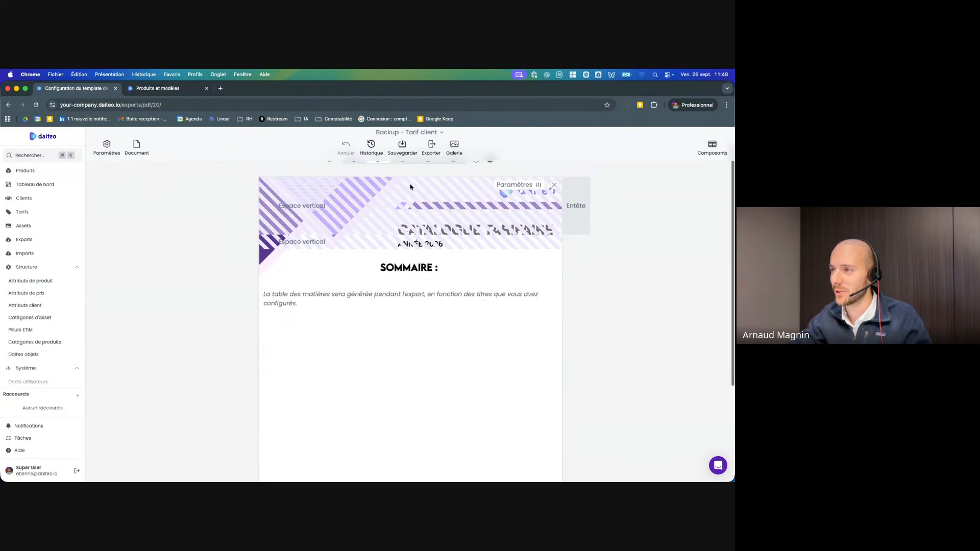
Review the category price tables on pages 3, 4 and 5 of the backup template
{"action": "left_click", "coordinate": [404, 172]}
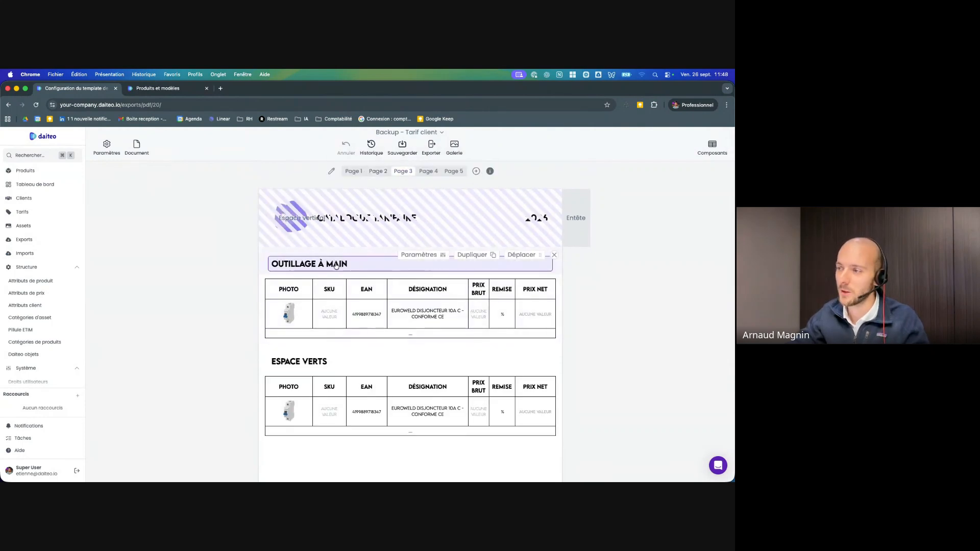
{"action": "scroll", "coordinate": [378, 240], "scroll_direction": "down", "scroll_amount": 1}
{"action": "scroll", "coordinate": [377, 240], "scroll_direction": "down", "scroll_amount": 2}
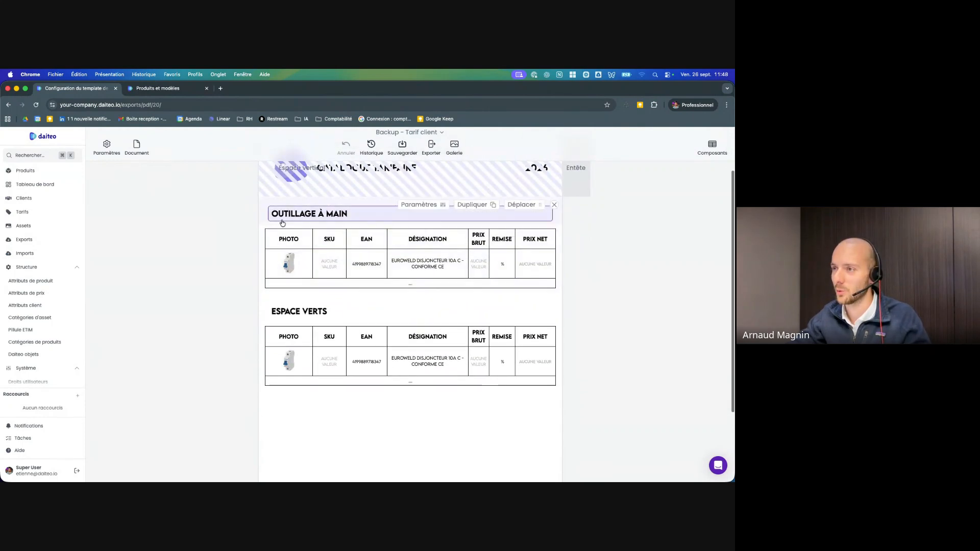
{"action": "scroll", "coordinate": [358, 230], "scroll_direction": "up", "scroll_amount": 3}
{"action": "left_click", "coordinate": [428, 172]}
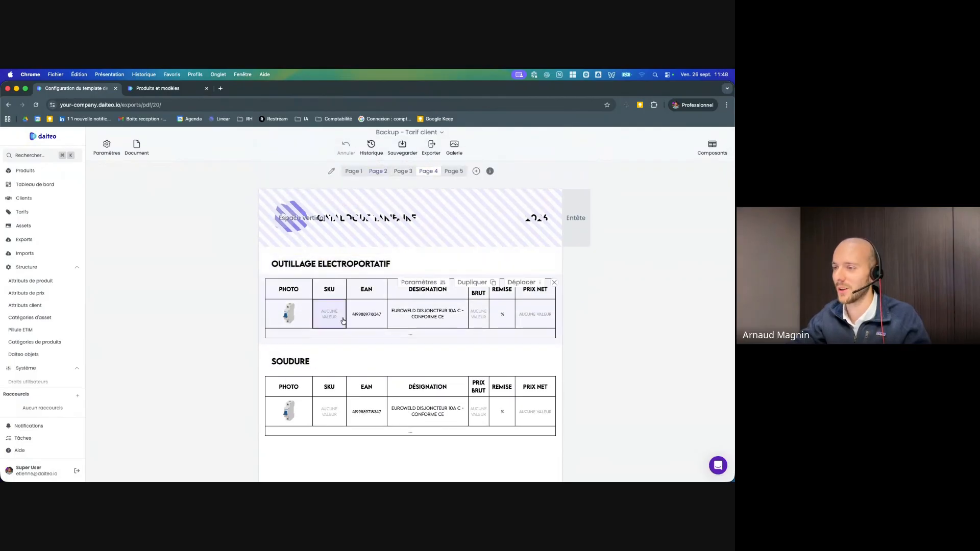
{"action": "left_click", "coordinate": [454, 171]}
{"action": "scroll", "coordinate": [358, 329], "scroll_direction": "down", "scroll_amount": 1}
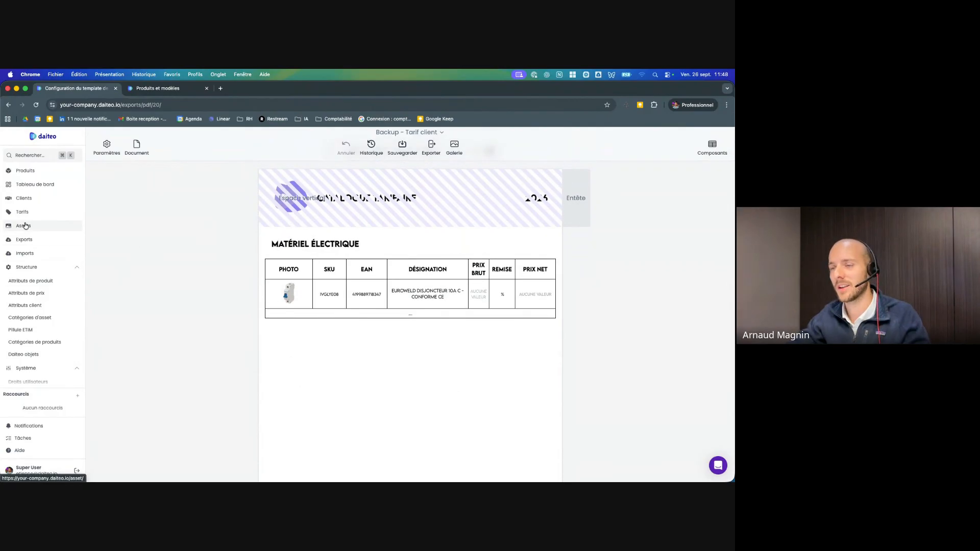
Open the REXEL client's record and check its linked templates, products and tariff
{"action": "left_click", "coordinate": [29, 202]}
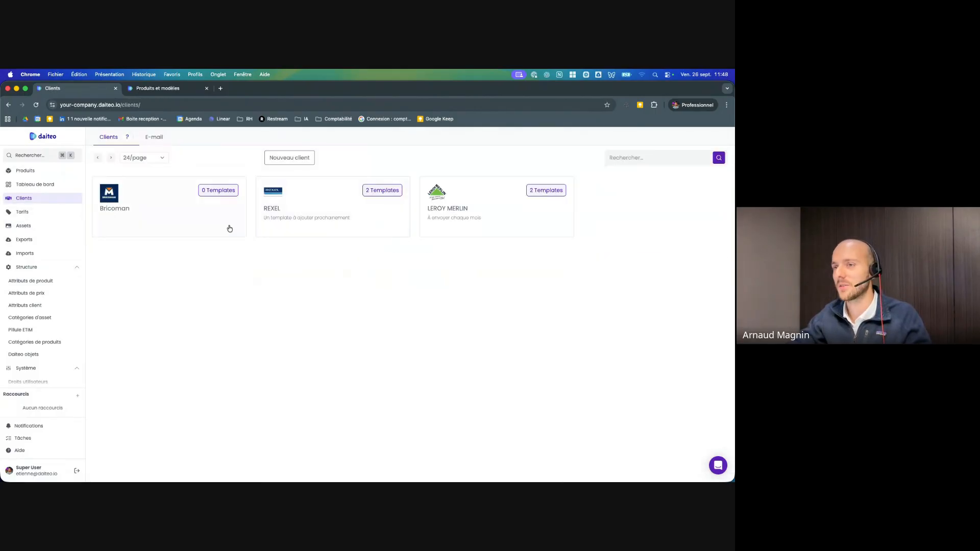
{"action": "left_click", "coordinate": [327, 220]}
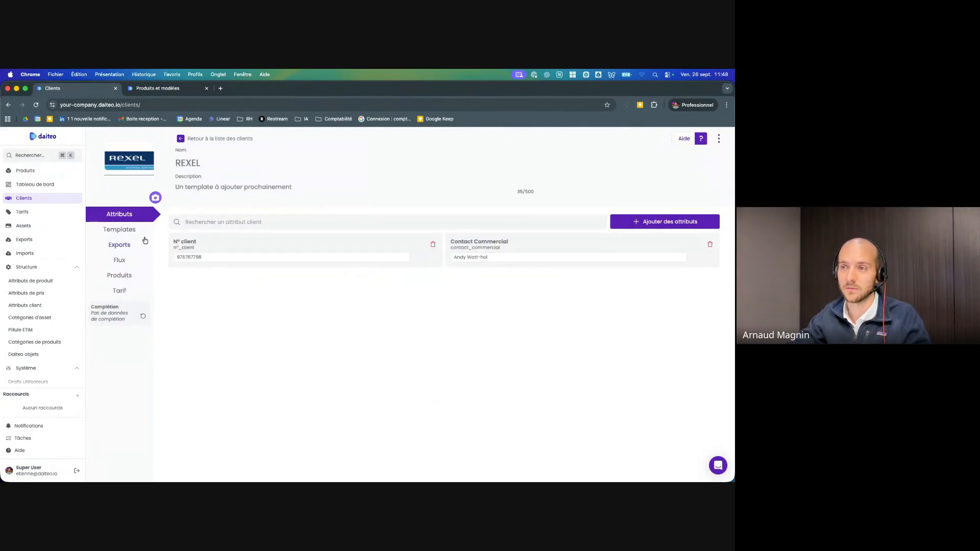
{"action": "left_click", "coordinate": [118, 233]}
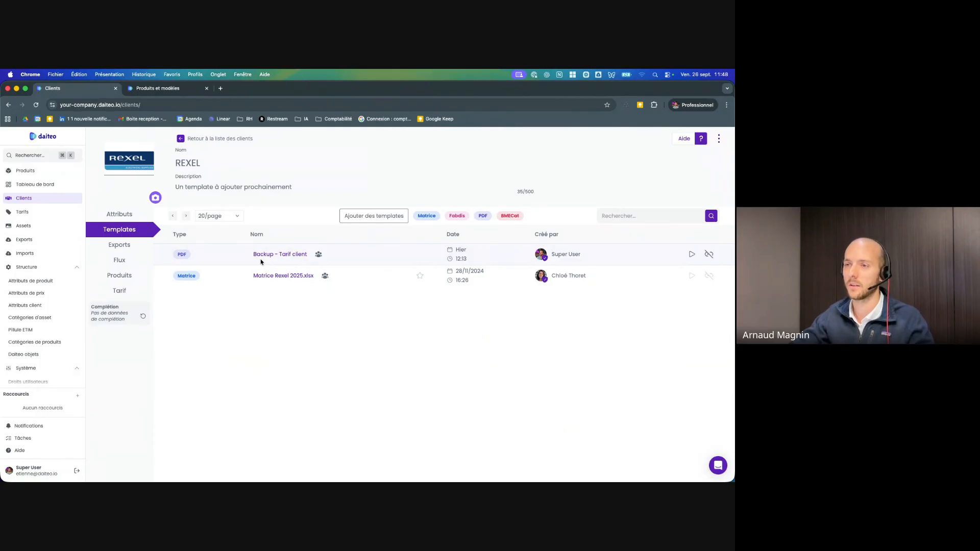
{"action": "left_click", "coordinate": [108, 276]}
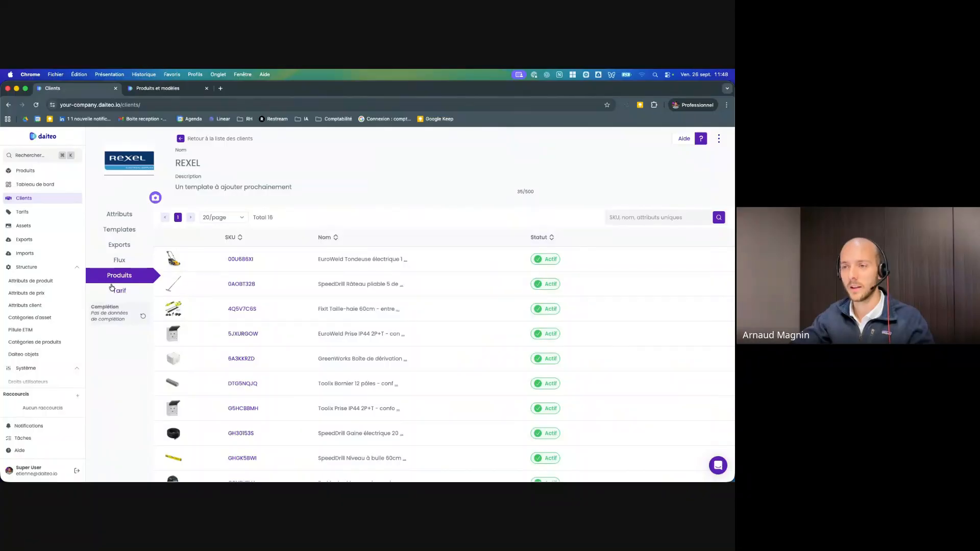
{"action": "left_click", "coordinate": [115, 290]}
From REXEL's linked templates, launch a PDF export of "Backup - Tarif client" with the language set to French
{"action": "left_click", "coordinate": [116, 231]}
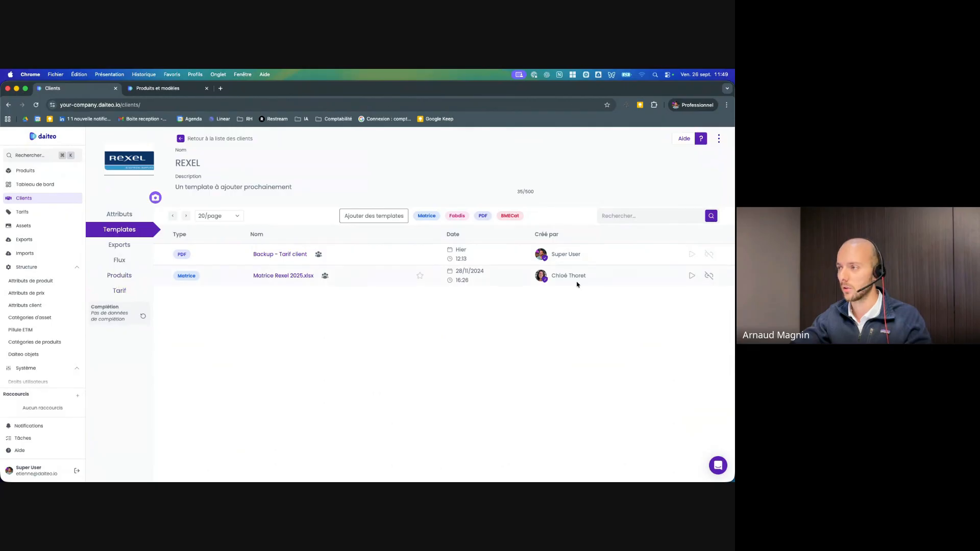
{"action": "left_click", "coordinate": [691, 254]}
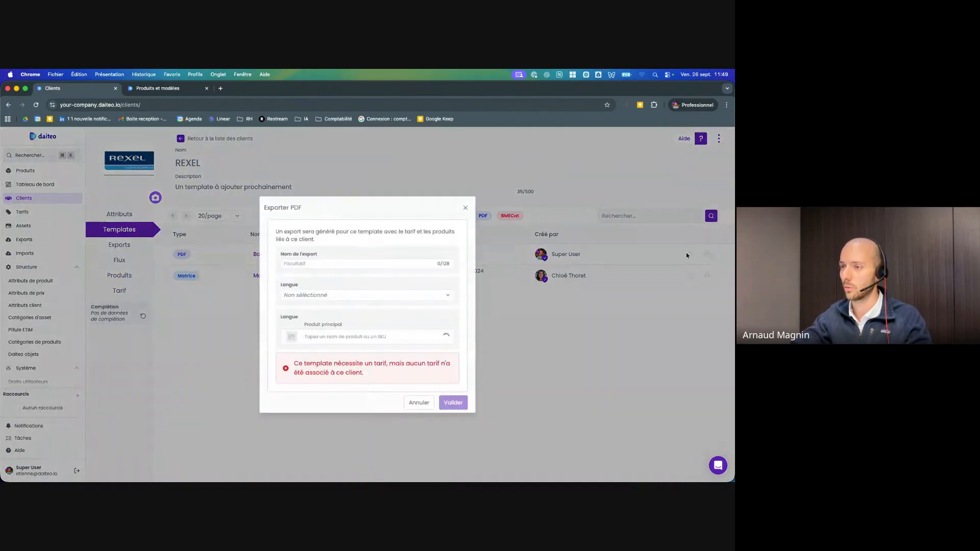
{"action": "left_click", "coordinate": [289, 312]}
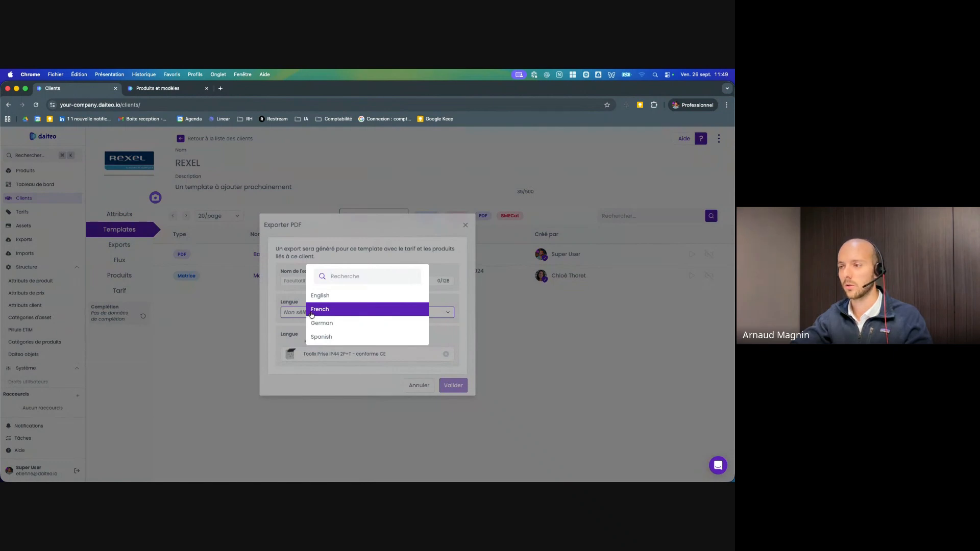
{"action": "left_click", "coordinate": [311, 310]}
{"action": "left_click", "coordinate": [449, 387]}
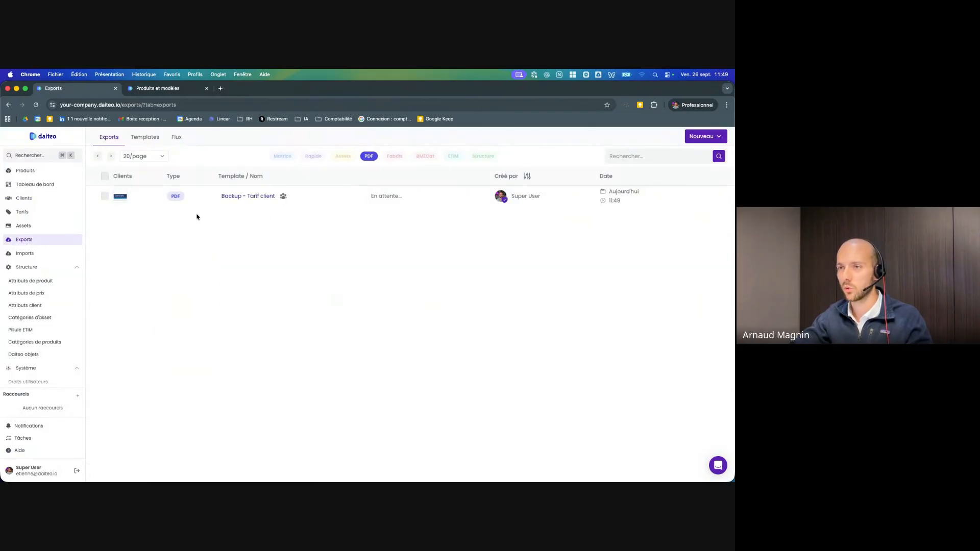
Return to the REXEL client's record and open a preview of its "Backup - Tarif client" PDF export
{"action": "left_click", "coordinate": [22, 200]}
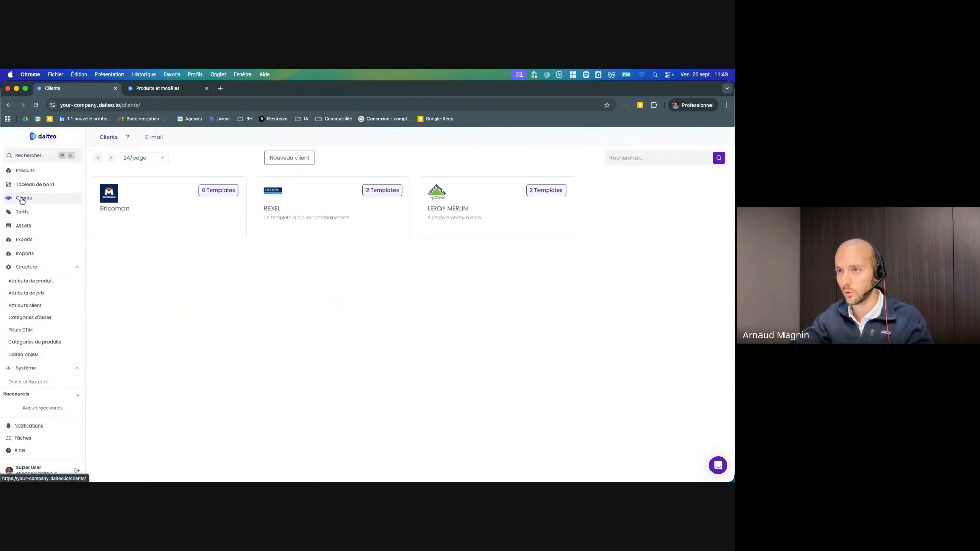
{"action": "left_click", "coordinate": [333, 221]}
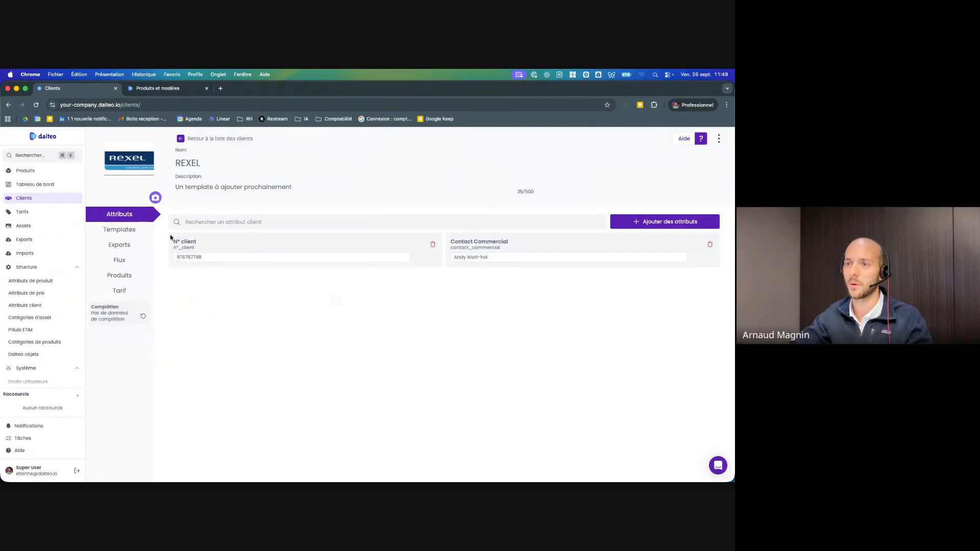
{"action": "left_click", "coordinate": [127, 245]}
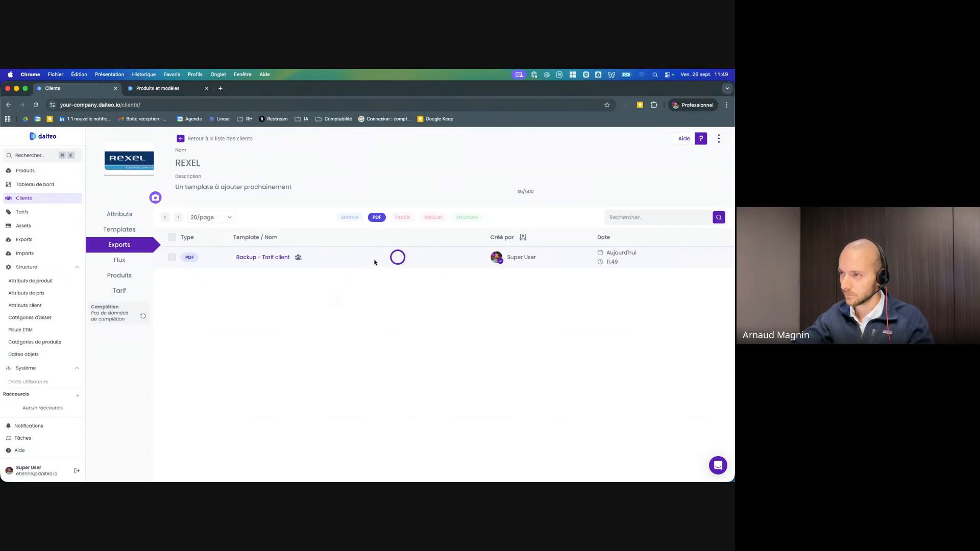
{"action": "left_click", "coordinate": [400, 258]}
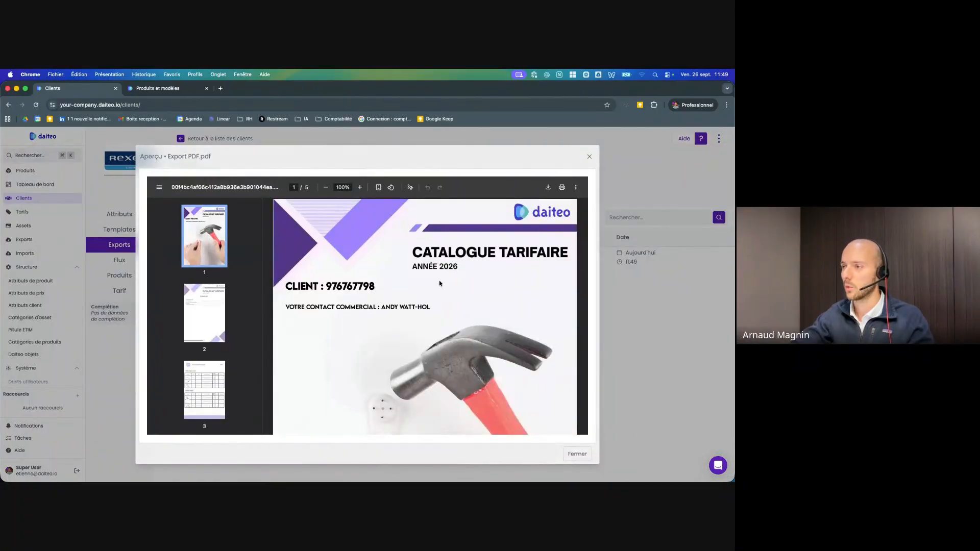
Examine REXEL's exported PDF from the client details on the cover through the summary to the category price tables on pages 3 to 5
{"action": "left_click_drag", "start_coordinate": [383, 309], "coordinate": [430, 308]}
{"action": "scroll", "coordinate": [363, 308], "scroll_direction": "down", "scroll_amount": 1}
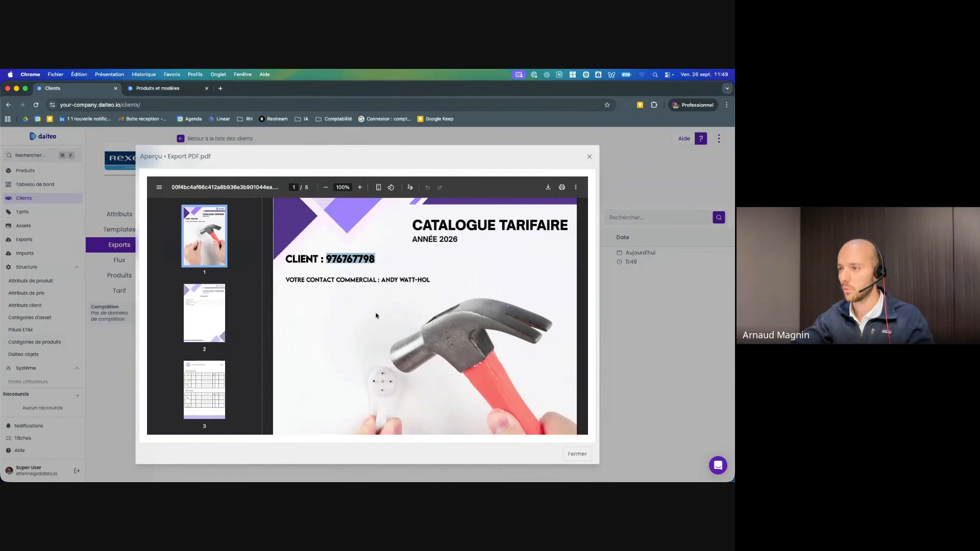
{"action": "scroll", "coordinate": [377, 313], "scroll_direction": "down", "scroll_amount": 5}
{"action": "scroll", "coordinate": [376, 314], "scroll_direction": "down", "scroll_amount": 10}
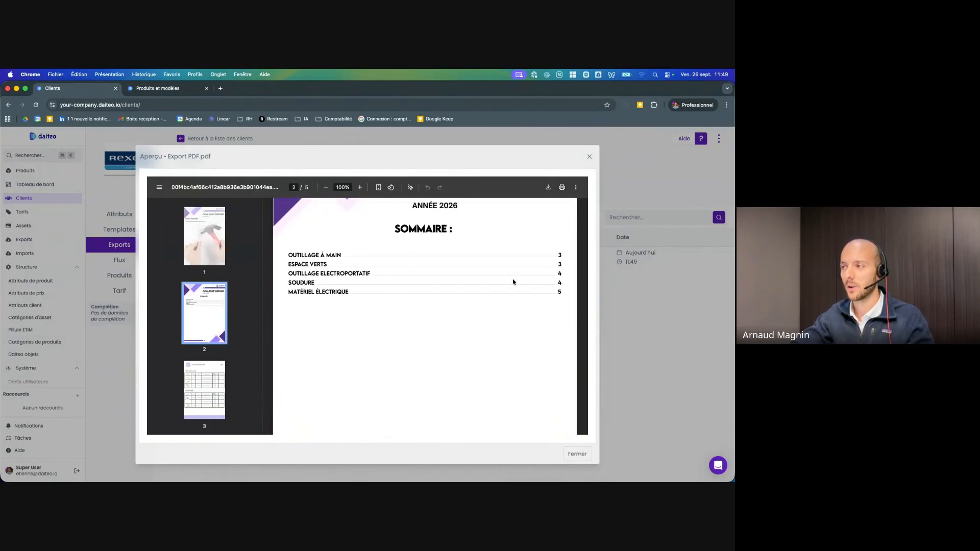
{"action": "scroll", "coordinate": [514, 284], "scroll_direction": "down", "scroll_amount": 2}
{"action": "scroll", "coordinate": [514, 285], "scroll_direction": "down", "scroll_amount": 10}
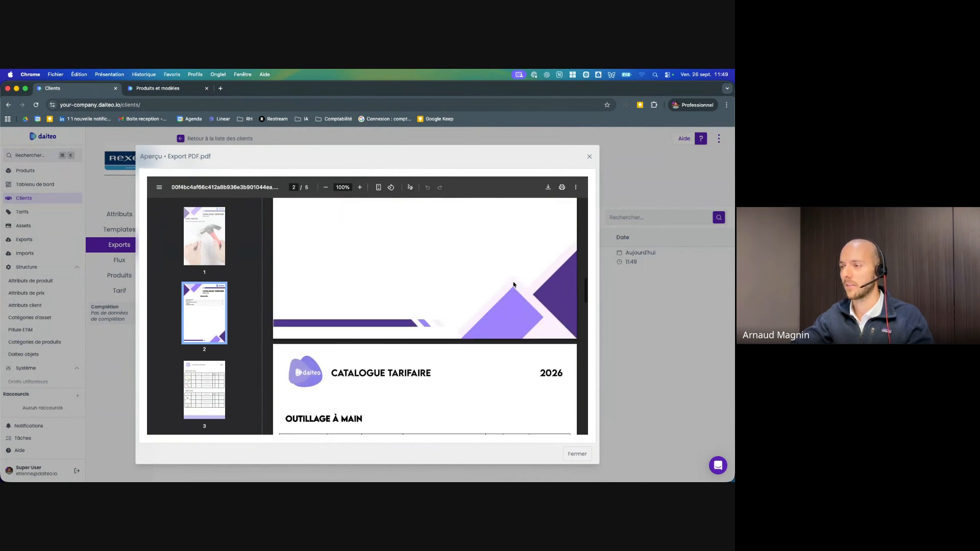
{"action": "scroll", "coordinate": [321, 301], "scroll_direction": "down", "scroll_amount": 4}
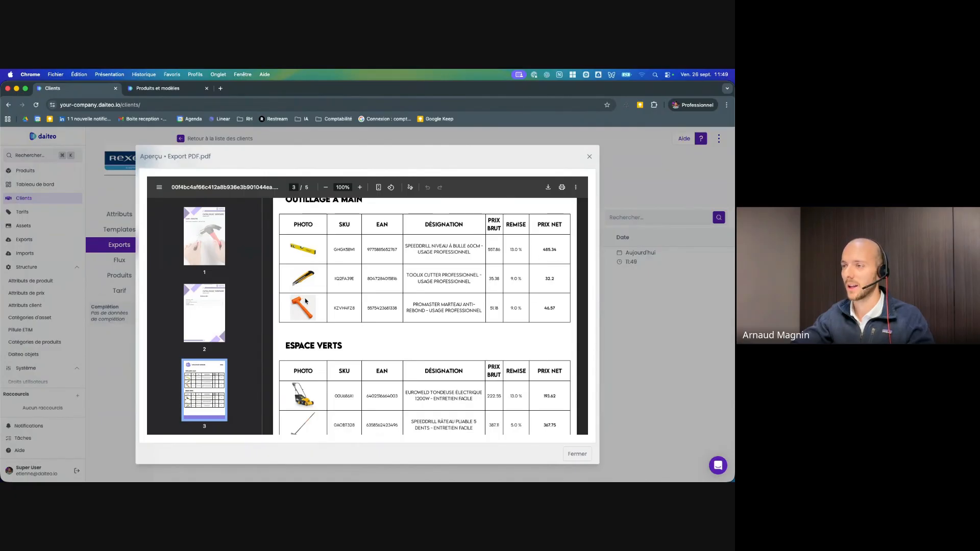
{"action": "scroll", "coordinate": [307, 301], "scroll_direction": "down", "scroll_amount": 3}
{"action": "scroll", "coordinate": [306, 302], "scroll_direction": "down", "scroll_amount": 15}
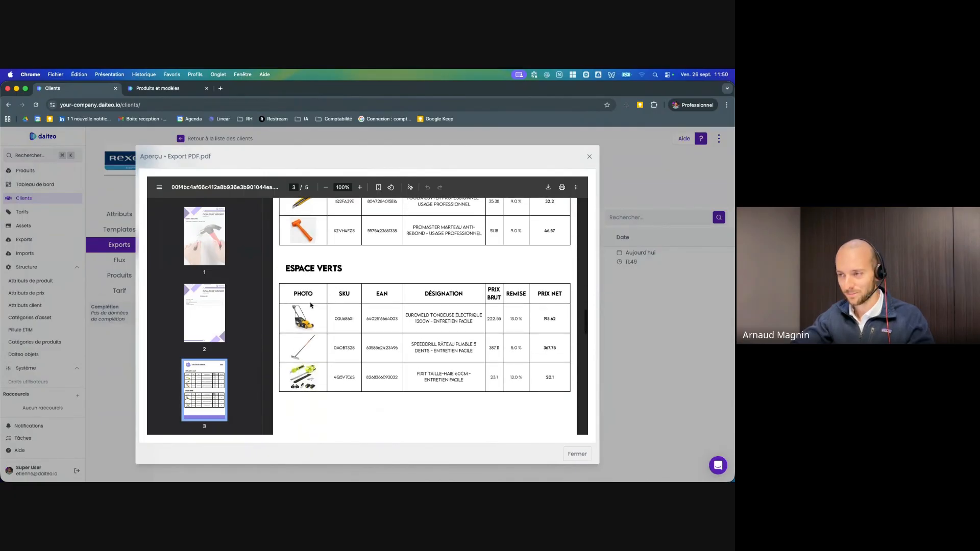
{"action": "scroll", "coordinate": [336, 301], "scroll_direction": "down", "scroll_amount": 15}
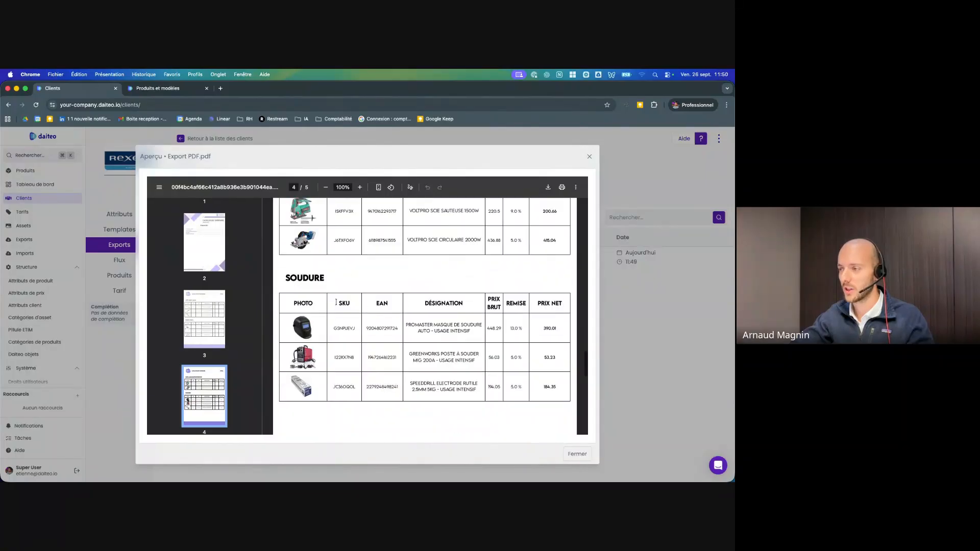
{"action": "scroll", "coordinate": [337, 304], "scroll_direction": "down", "scroll_amount": 1}
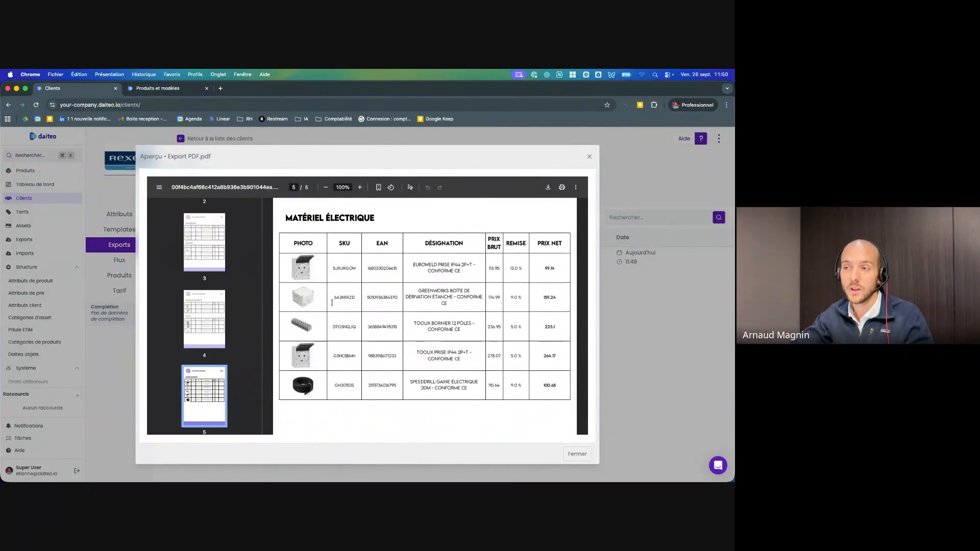
Go back over the cover and summary pages of REXEL's exported PDF and close the preview
{"action": "scroll", "coordinate": [331, 305], "scroll_direction": "up", "scroll_amount": 2}
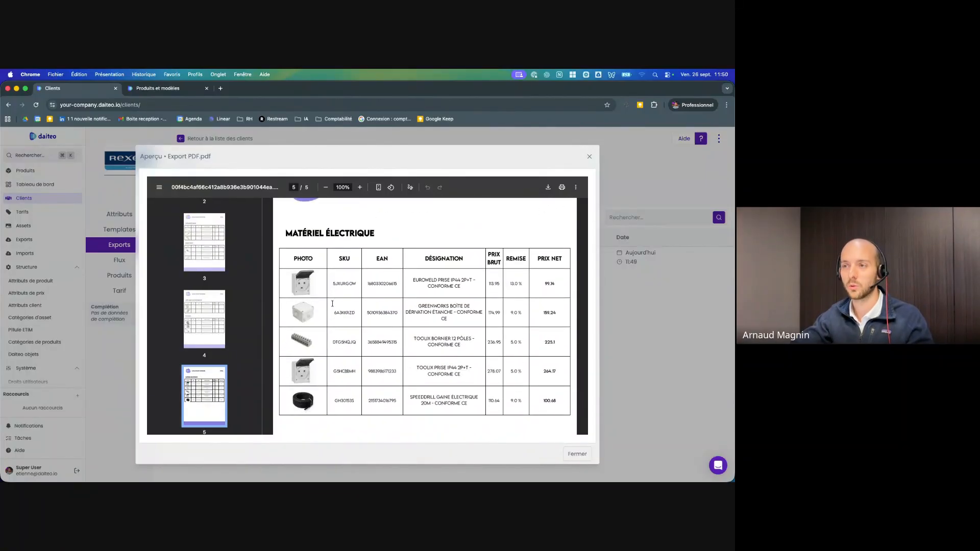
{"action": "scroll", "coordinate": [329, 305], "scroll_direction": "up", "scroll_amount": 4}
{"action": "scroll", "coordinate": [320, 302], "scroll_direction": "up", "scroll_amount": 20}
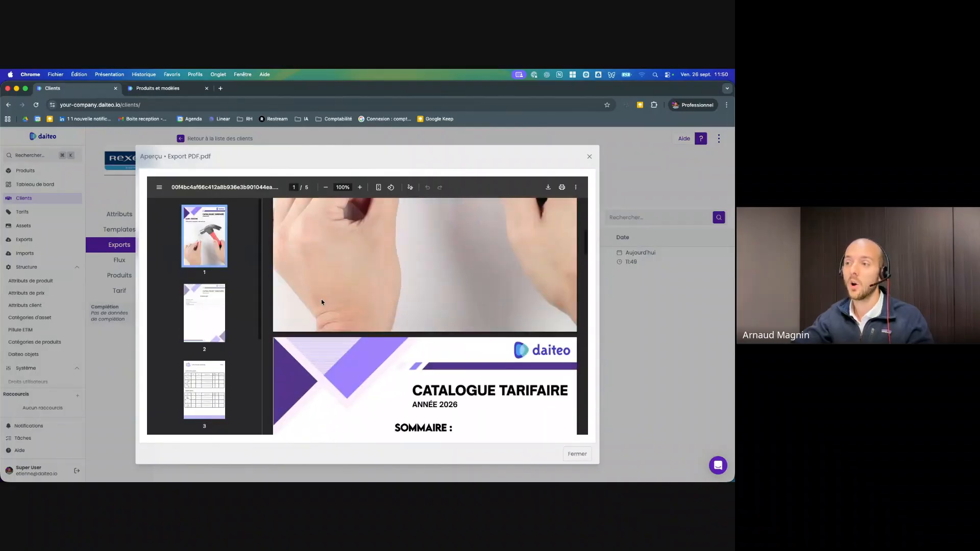
{"action": "scroll", "coordinate": [324, 302], "scroll_direction": "up", "scroll_amount": 10}
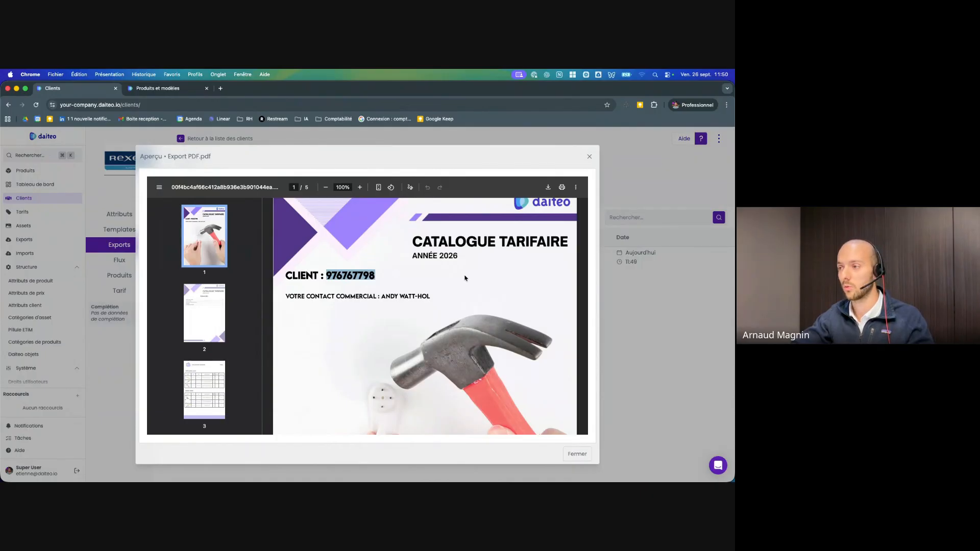
{"action": "scroll", "coordinate": [464, 278], "scroll_direction": "down", "scroll_amount": 10}
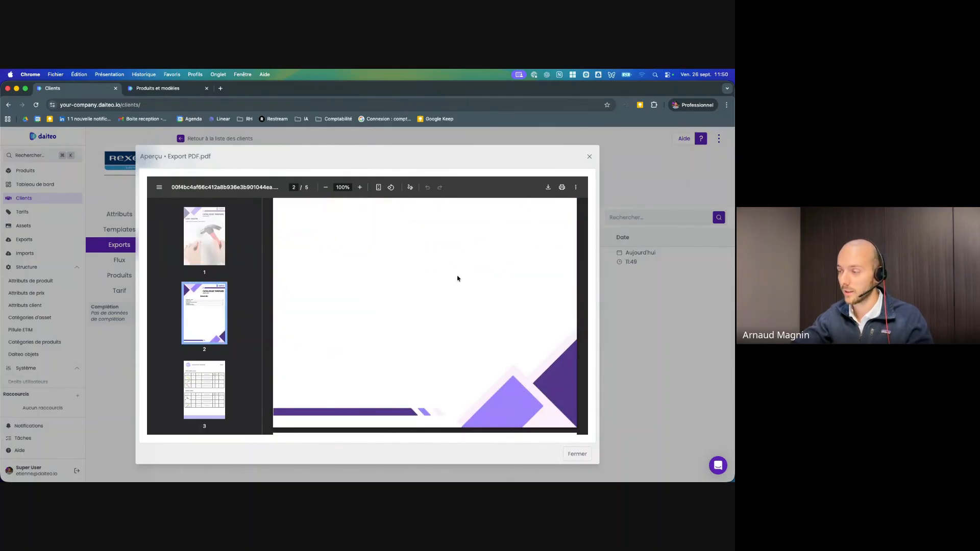
{"action": "left_click", "coordinate": [589, 156]}
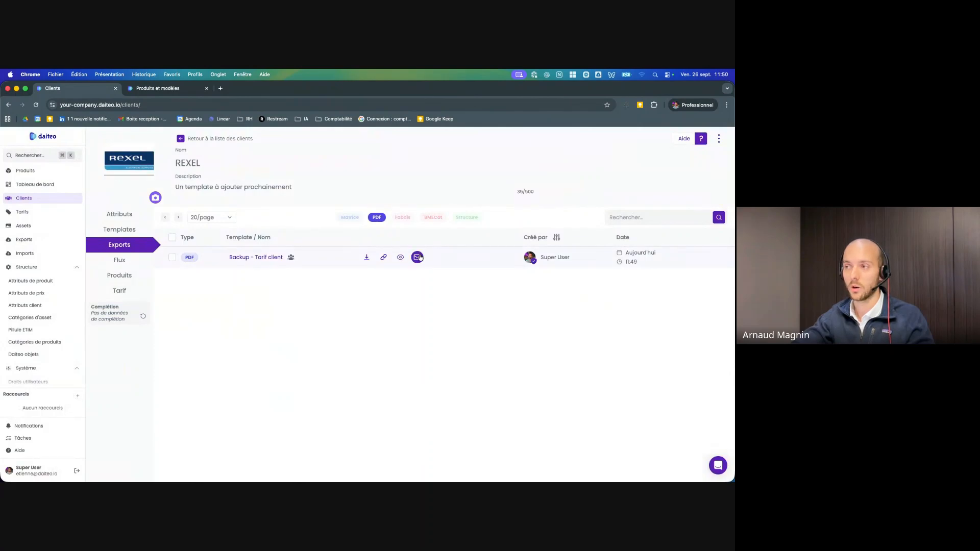
Prepare an e-mail for REXEL's PDF export using the "Envoi de tarif" template and add the suggested recipient's e-mail address
{"action": "left_click", "coordinate": [418, 257]}
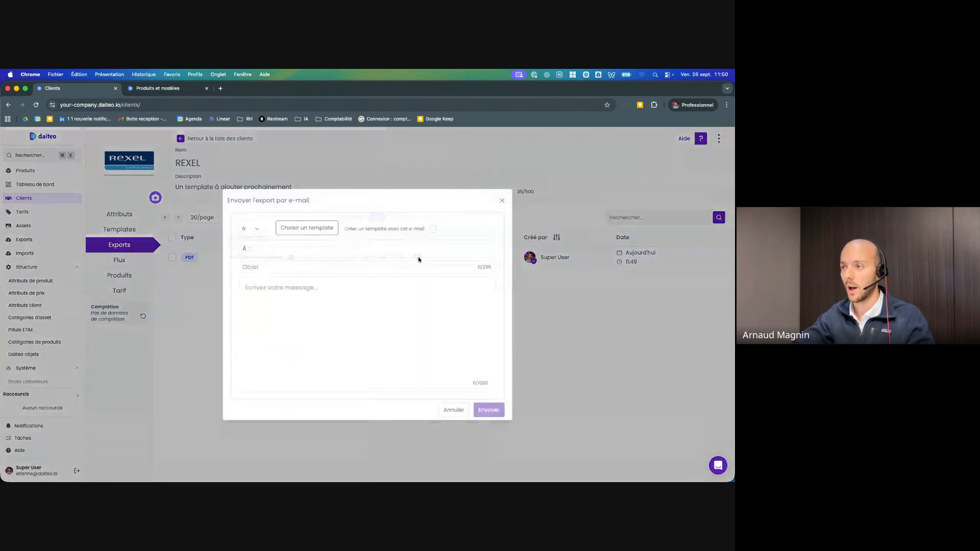
{"action": "left_click", "coordinate": [307, 232]}
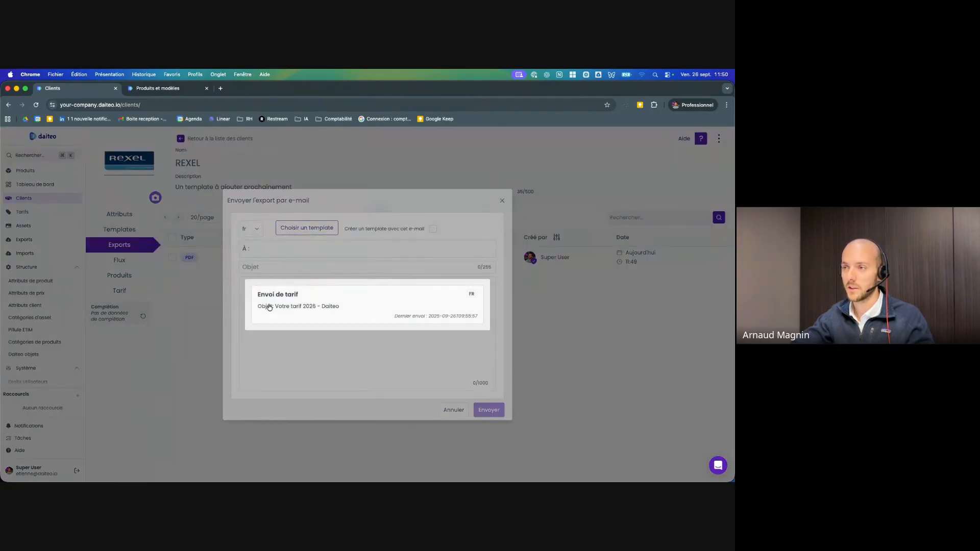
{"action": "left_click", "coordinate": [269, 308]}
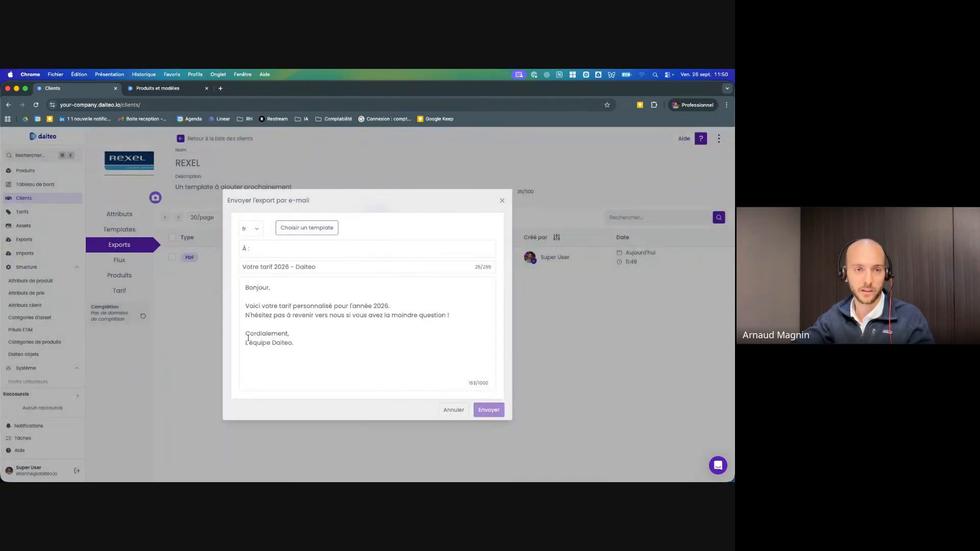
{"action": "left_click", "coordinate": [260, 250]}
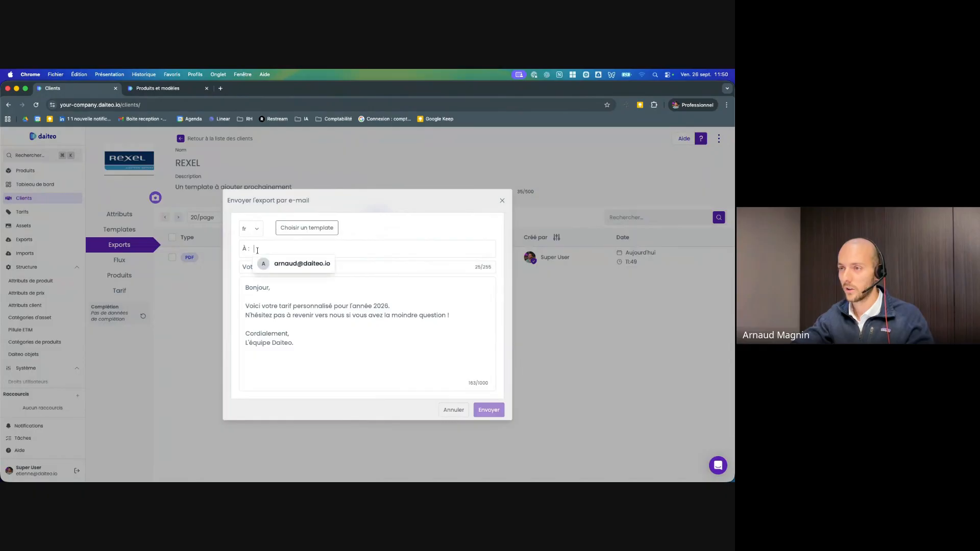
{"action": "left_click", "coordinate": [264, 258]}
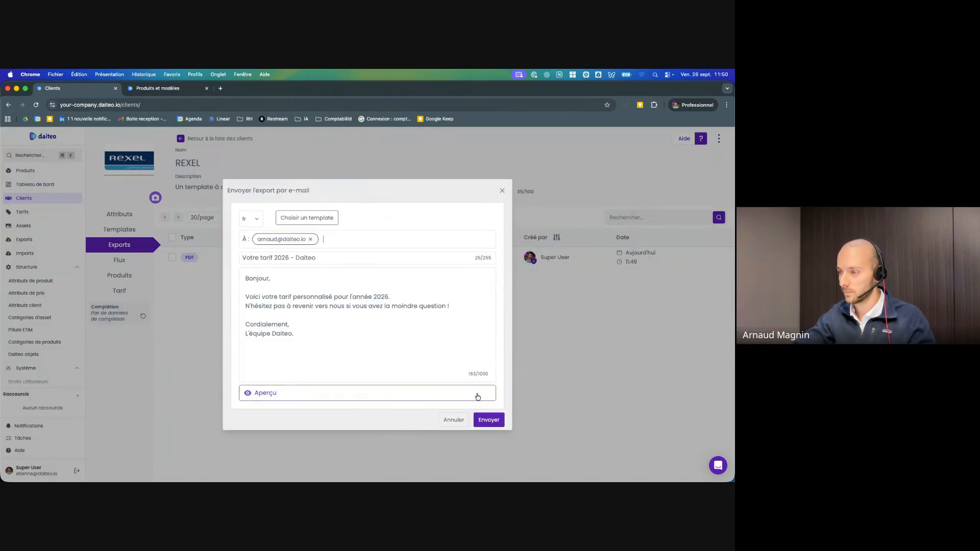
Preview the "Votre tarif 2026 - Daiteo" e-mail down to its download link and send it
{"action": "left_click", "coordinate": [390, 392]}
{"action": "scroll", "coordinate": [352, 286], "scroll_direction": "down", "scroll_amount": 5}
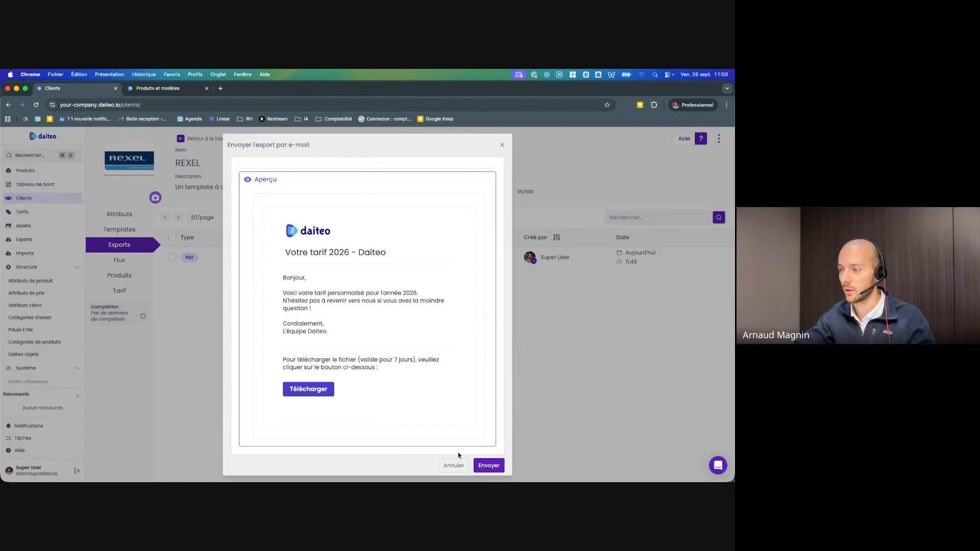
{"action": "left_click", "coordinate": [489, 466]}
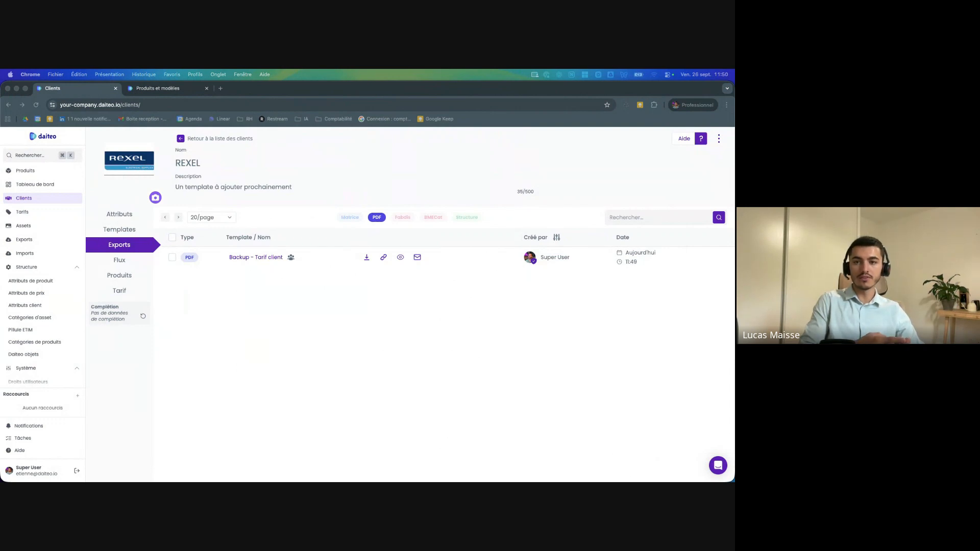
Switch to Gmail to check the received "Votre tarif 2026 - Daiteo" message's sender, text and download link, and return to Daiteo
{"action": "left_click_drag", "start_coordinate": [1, 145], "coordinate": [306, 128]}
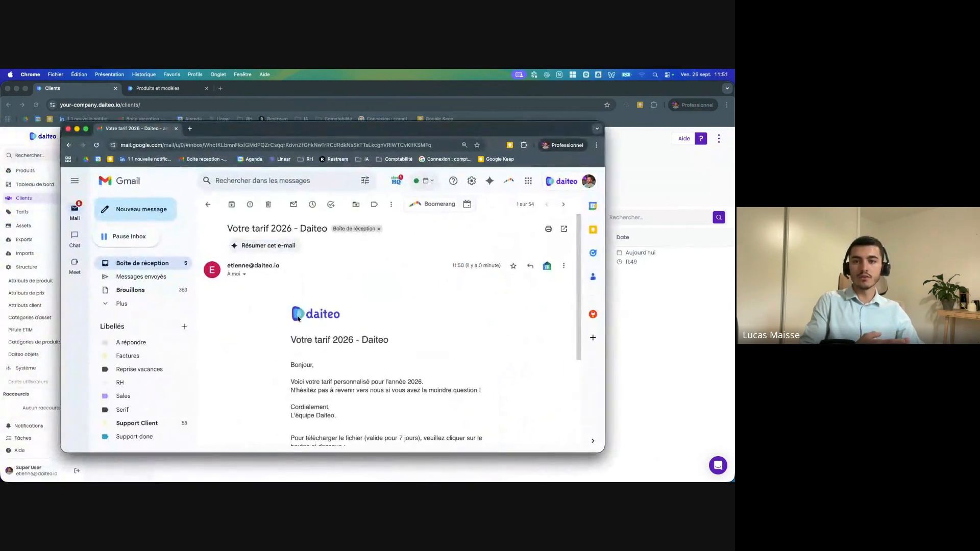
{"action": "scroll", "coordinate": [299, 319], "scroll_direction": "down", "scroll_amount": 3}
{"action": "scroll", "coordinate": [299, 319], "scroll_direction": "up", "scroll_amount": 3}
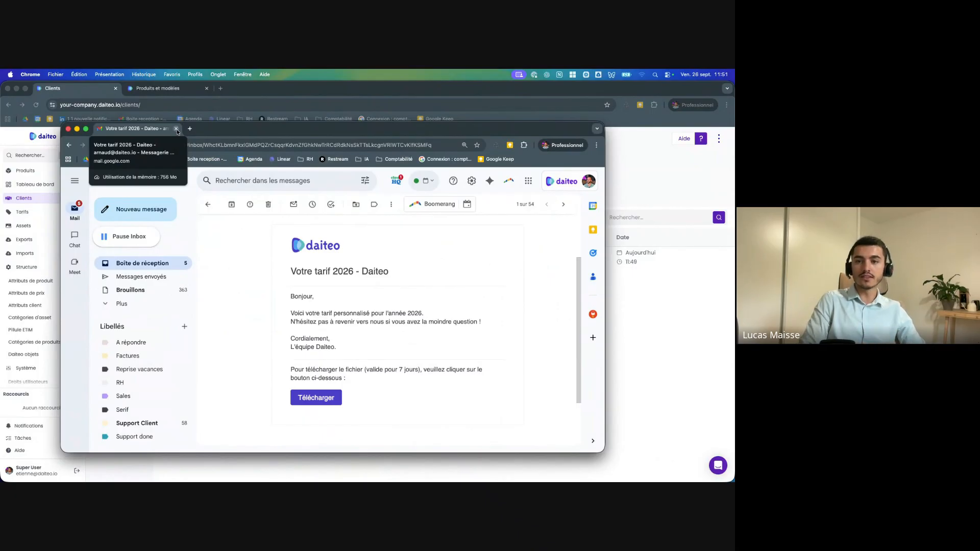
{"action": "scroll", "coordinate": [252, 266], "scroll_direction": "up", "scroll_amount": 2}
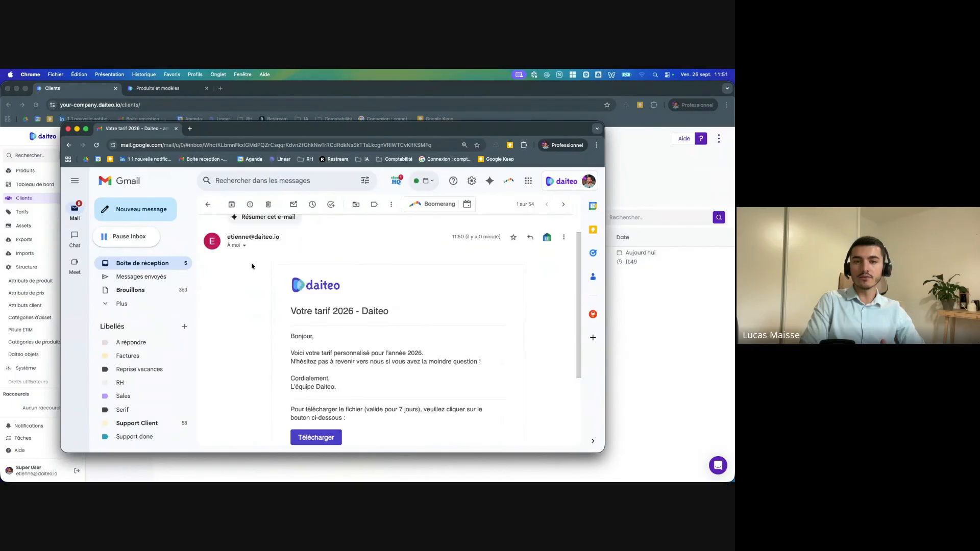
{"action": "scroll", "coordinate": [252, 266], "scroll_direction": "down", "scroll_amount": 2}
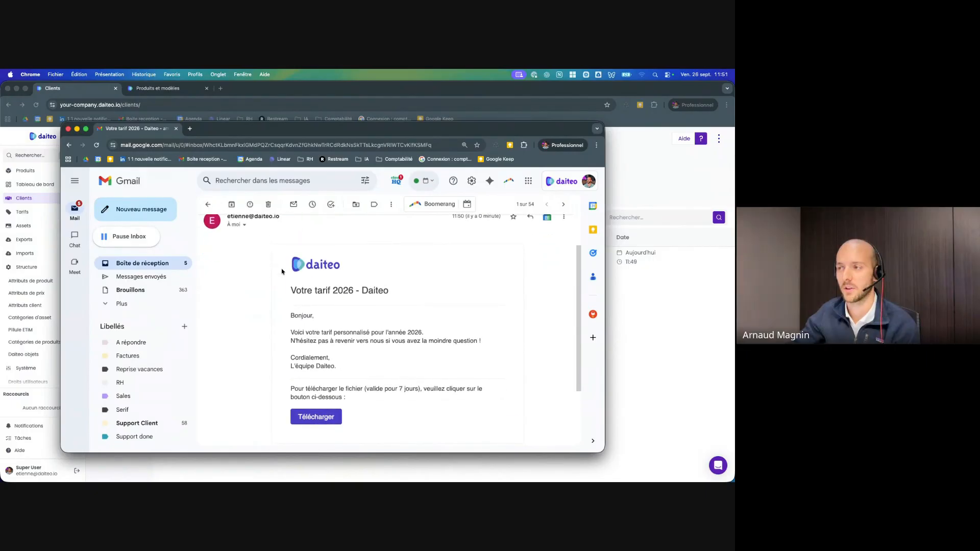
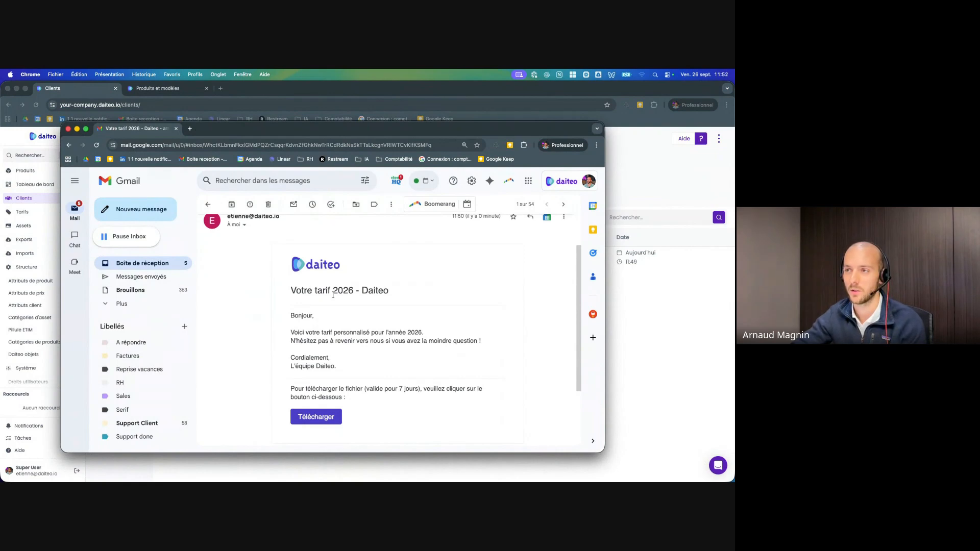
{"action": "scroll", "coordinate": [274, 312], "scroll_direction": "up", "scroll_amount": 1}
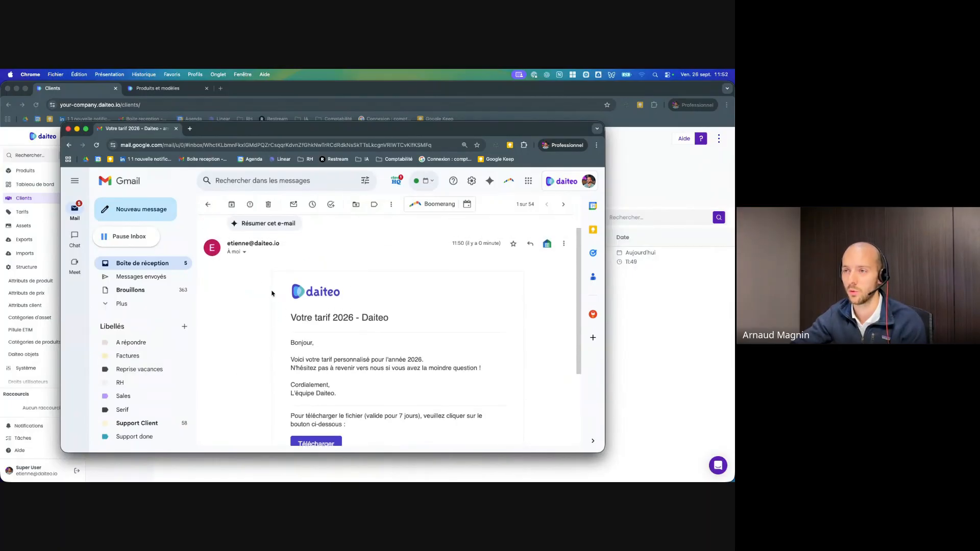
{"action": "left_click_drag", "start_coordinate": [227, 243], "coordinate": [284, 249]}
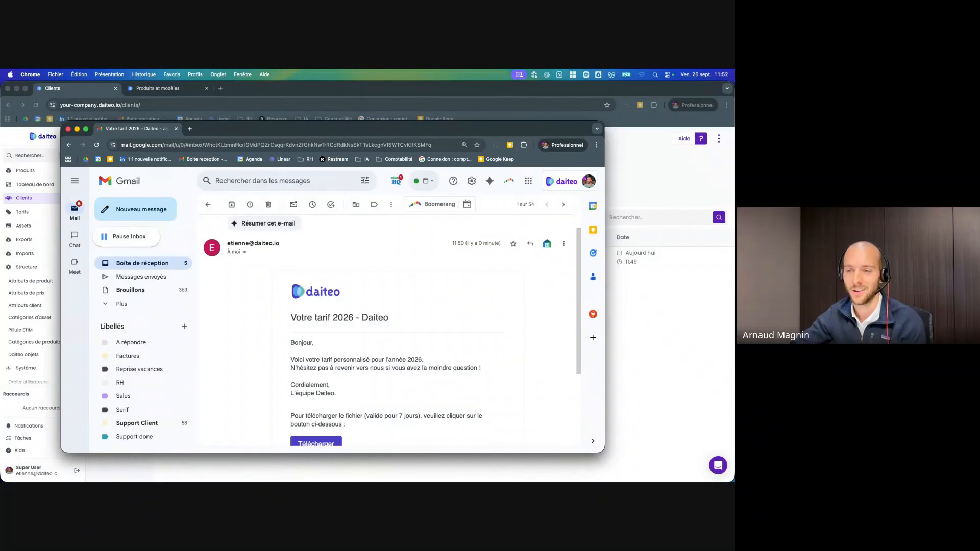
{"action": "left_click", "coordinate": [114, 475]}
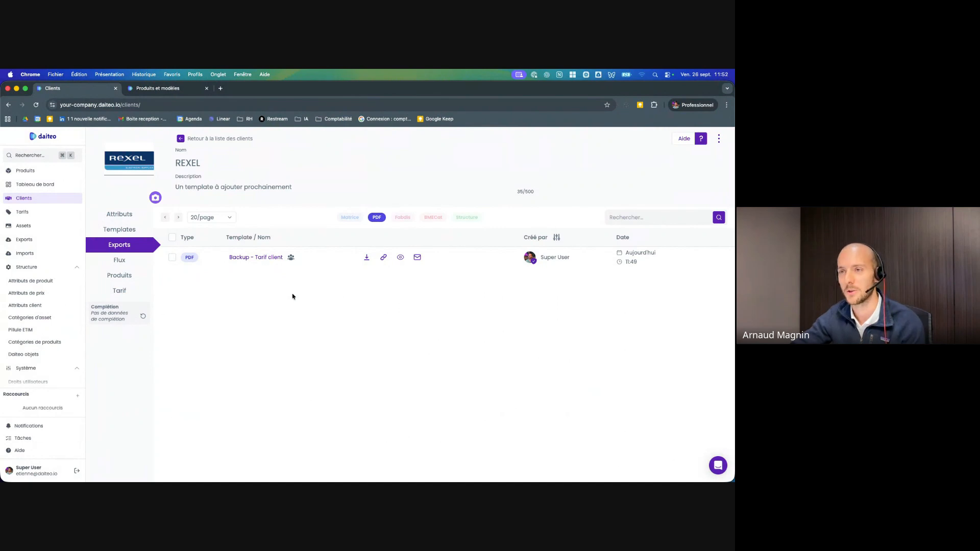
From LEROY MERLIN's linked templates, launch a PDF export of "Backup - Tarif client" with the language set to French
{"action": "left_click", "coordinate": [206, 142]}
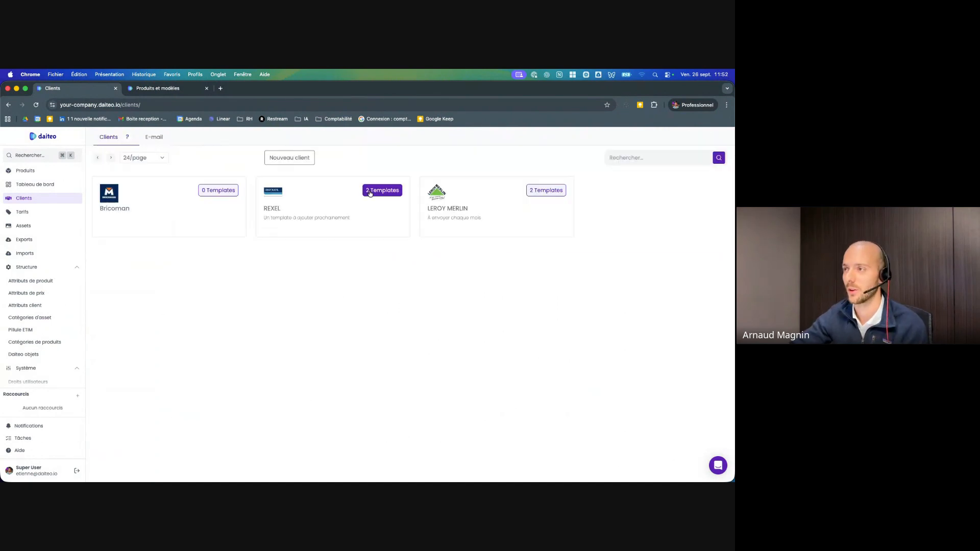
{"action": "left_click", "coordinate": [494, 209]}
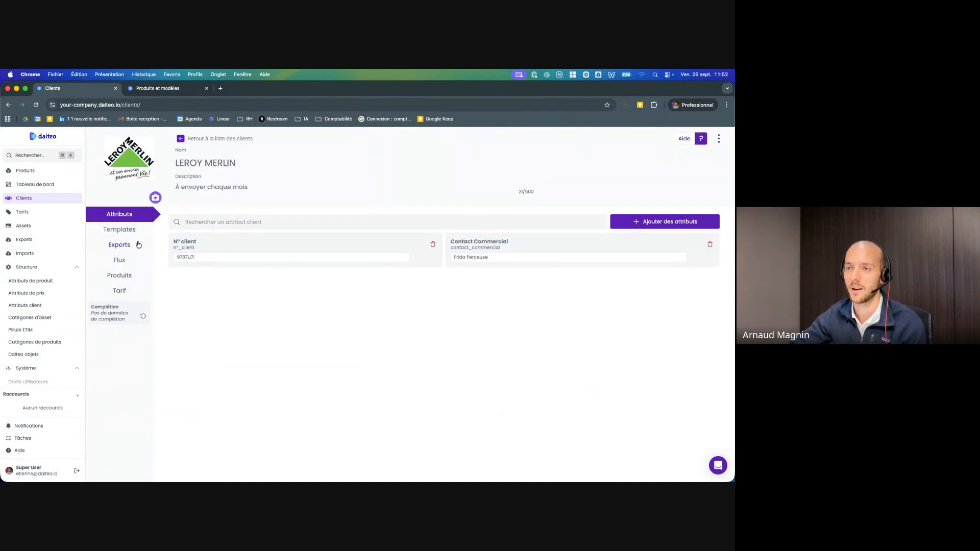
{"action": "left_click", "coordinate": [120, 245]}
{"action": "left_click", "coordinate": [120, 229]}
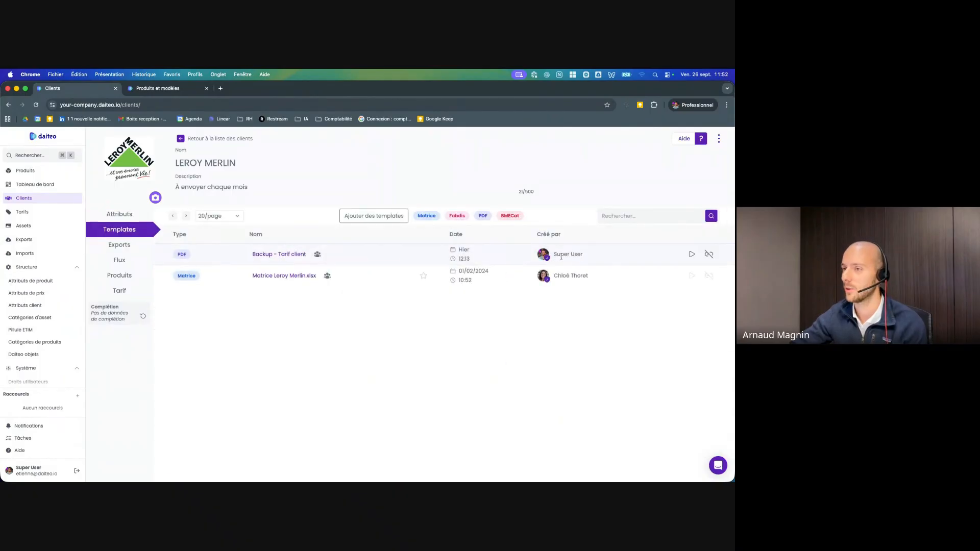
{"action": "left_click", "coordinate": [692, 254]}
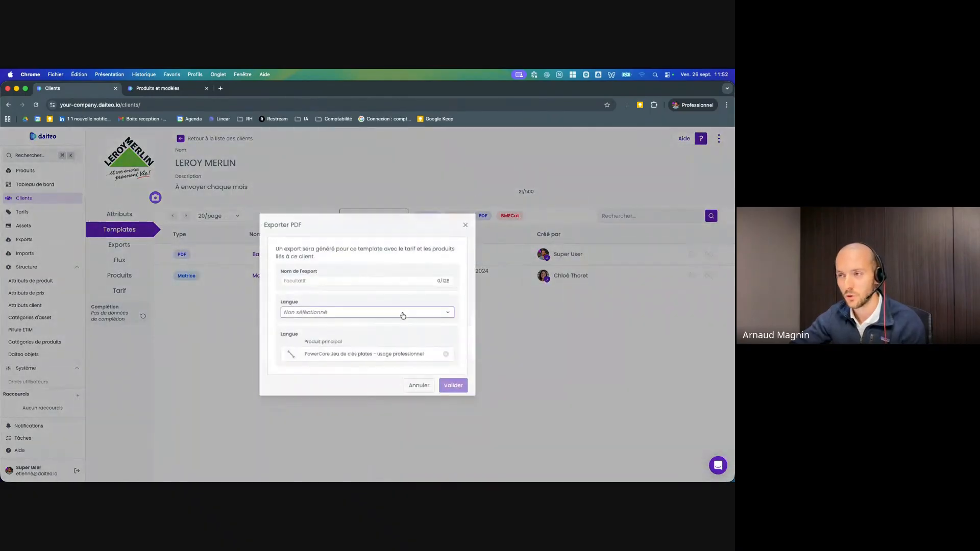
{"action": "left_click", "coordinate": [341, 316]}
{"action": "left_click", "coordinate": [337, 309]}
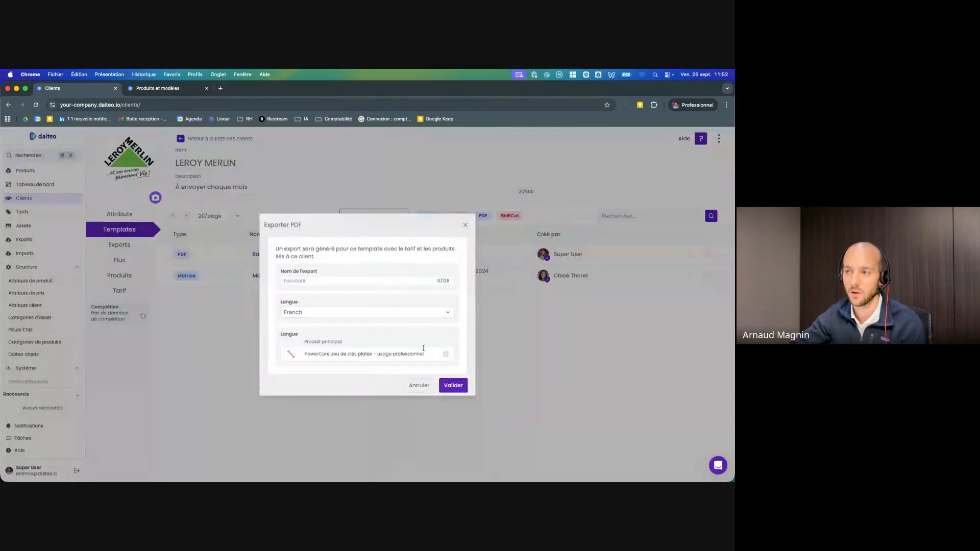
{"action": "left_click", "coordinate": [452, 386]}
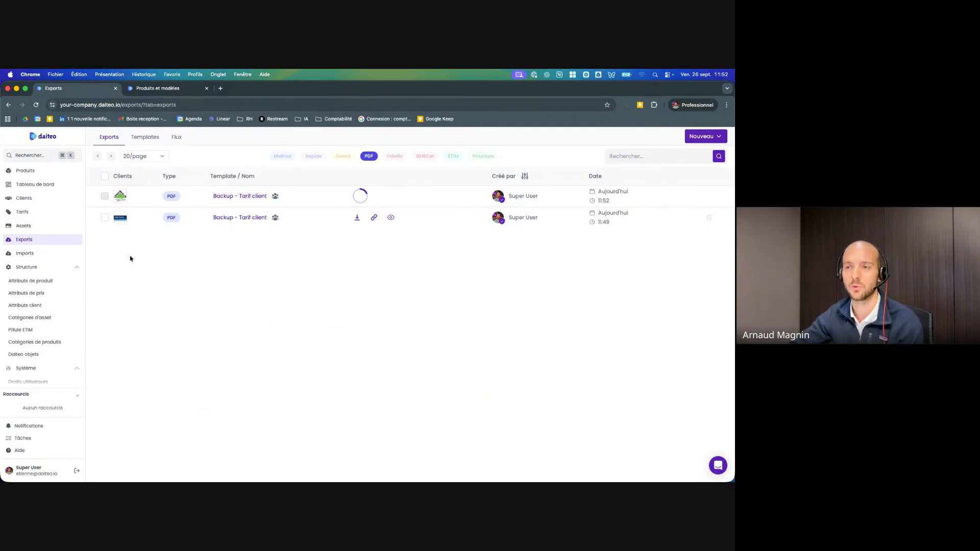
From LEROY MERLIN's client exports, preview the "Backup - Tarif client" PDF and check the client number and sales contact on its cover
{"action": "left_click", "coordinate": [30, 202]}
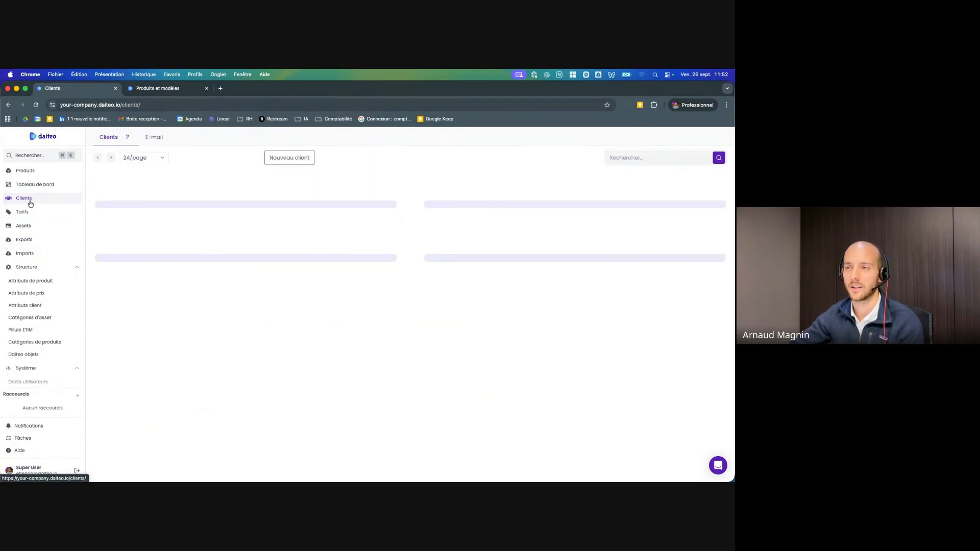
{"action": "left_click", "coordinate": [451, 207]}
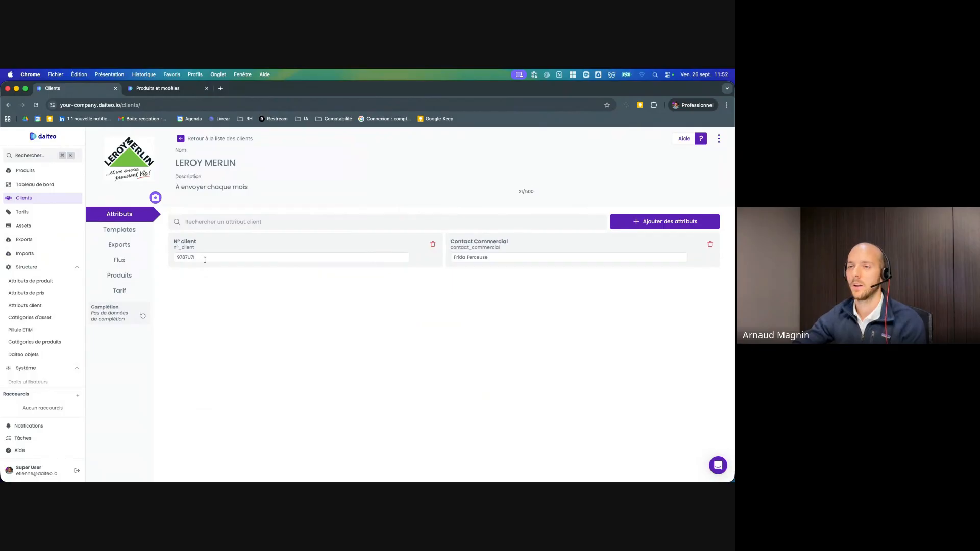
{"action": "left_click", "coordinate": [120, 253]}
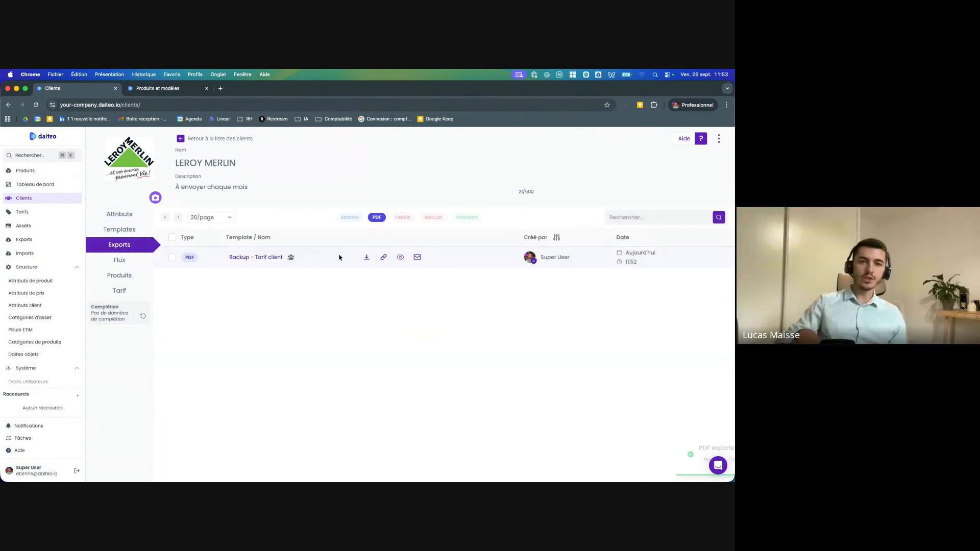
{"action": "left_click", "coordinate": [400, 257]}
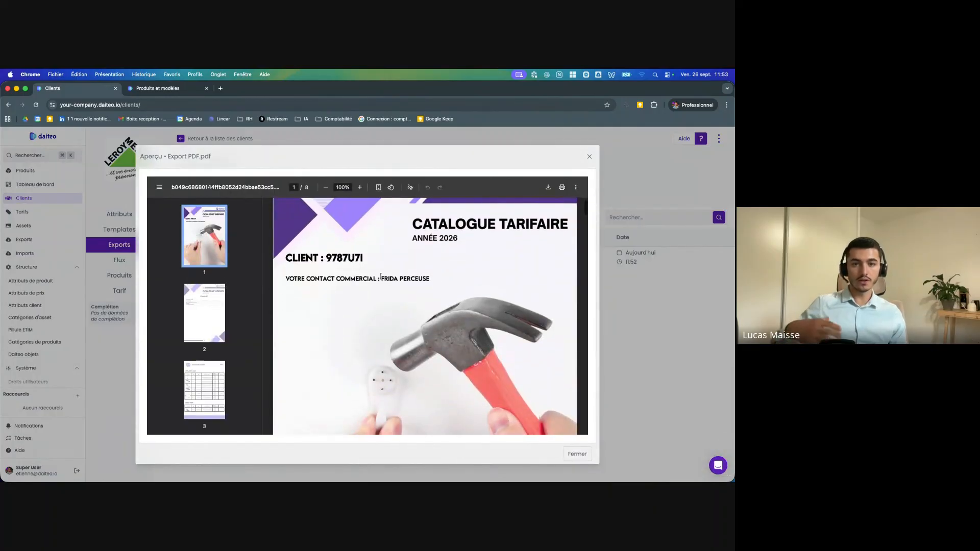
{"action": "left_click_drag", "start_coordinate": [380, 277], "coordinate": [430, 279]}
{"action": "left_click_drag", "start_coordinate": [325, 258], "coordinate": [364, 258]}
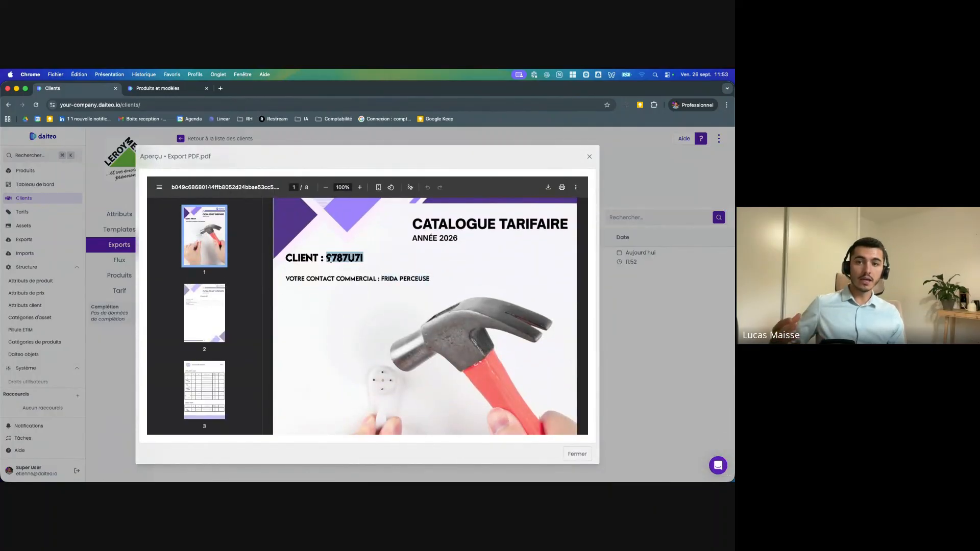
Examine the PDF's summary and product price tables with gross price, discount and net price, and close the preview
{"action": "scroll", "coordinate": [343, 278], "scroll_direction": "down", "scroll_amount": 10}
{"action": "scroll", "coordinate": [531, 293], "scroll_direction": "down", "scroll_amount": 10}
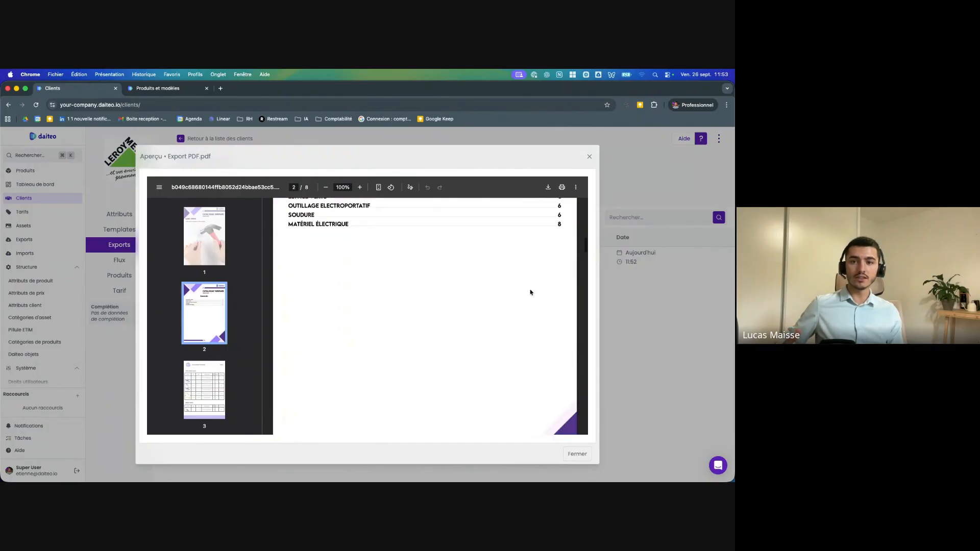
{"action": "scroll", "coordinate": [528, 290], "scroll_direction": "down", "scroll_amount": 5}
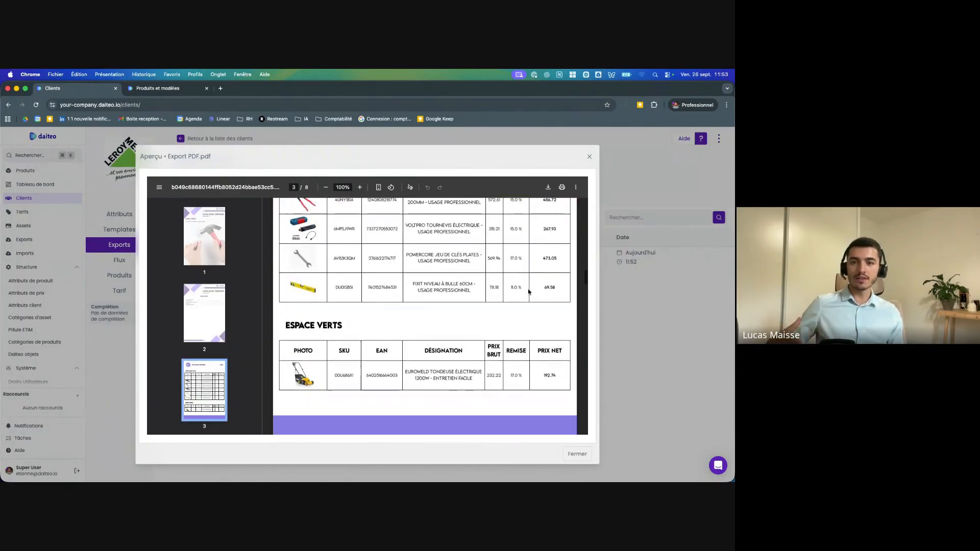
{"action": "scroll", "coordinate": [528, 290], "scroll_direction": "up", "scroll_amount": 4}
{"action": "scroll", "coordinate": [528, 290], "scroll_direction": "down", "scroll_amount": 15}
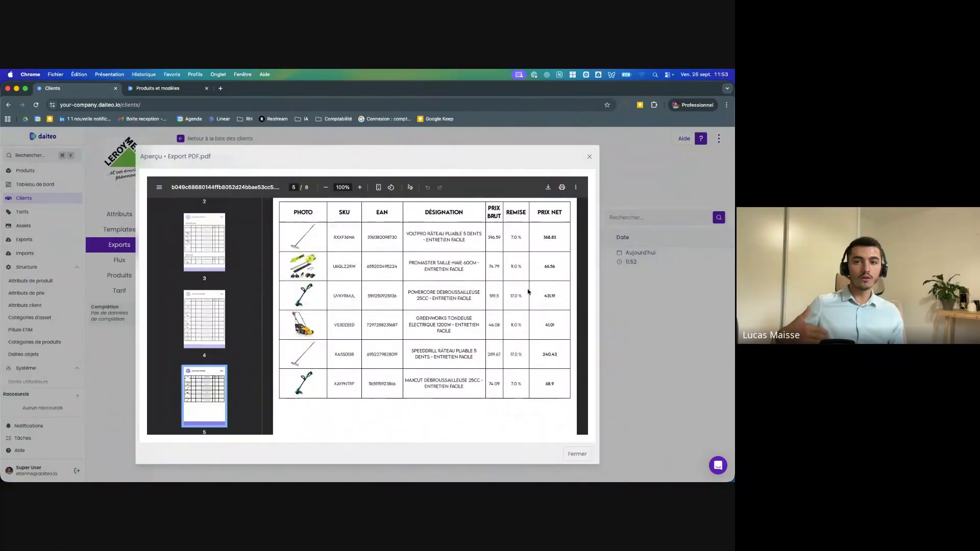
{"action": "scroll", "coordinate": [528, 292], "scroll_direction": "up", "scroll_amount": 5}
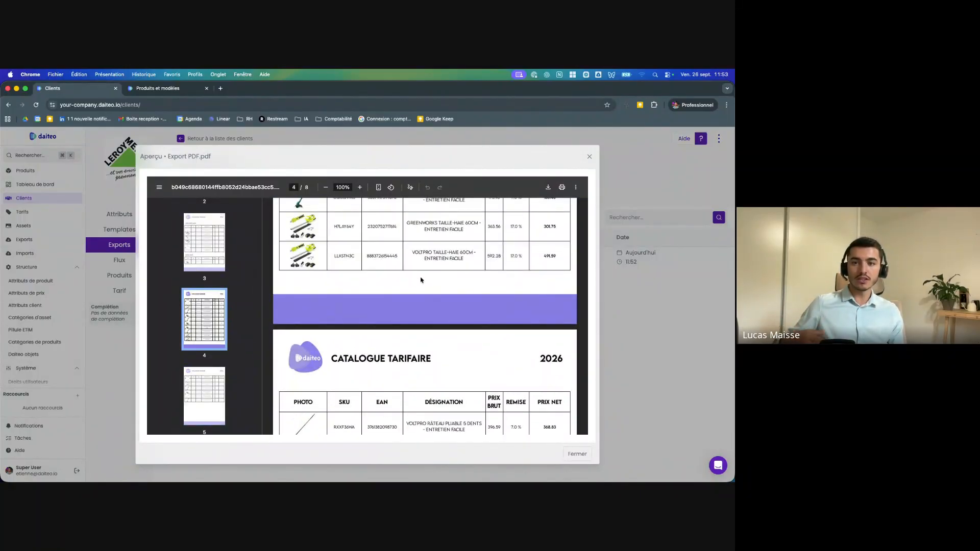
{"action": "scroll", "coordinate": [401, 282], "scroll_direction": "down", "scroll_amount": 3}
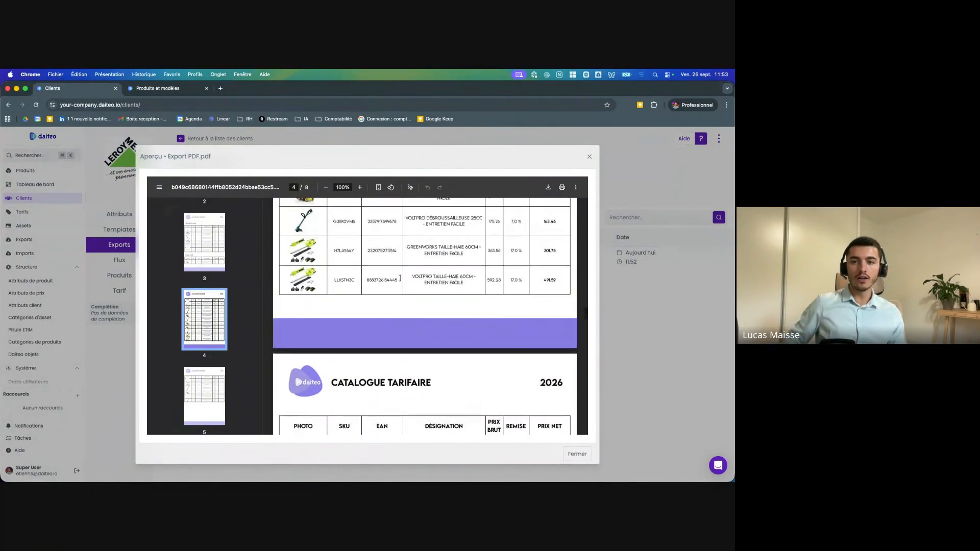
{"action": "left_click", "coordinate": [589, 157]}
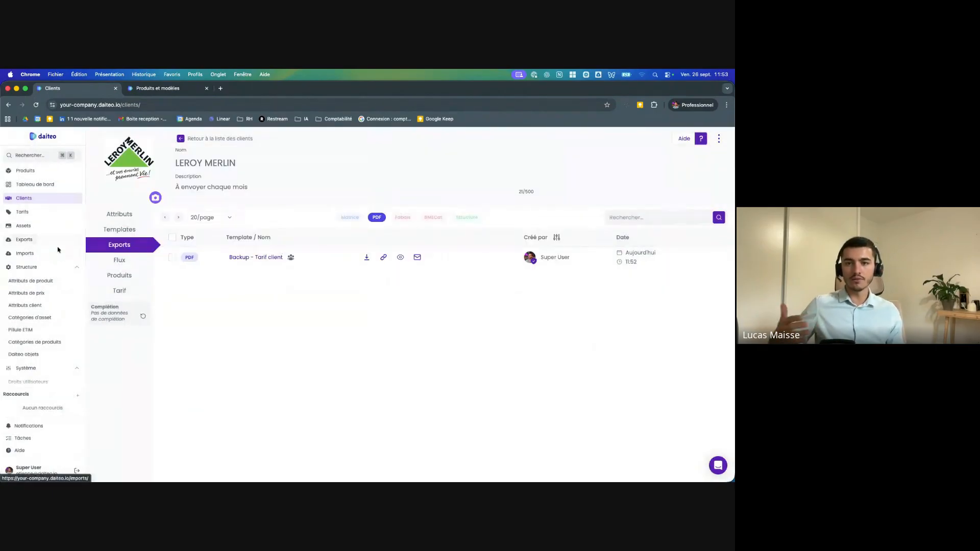
Look over LEROY MERLIN's flows, the new flow form and the linked templates without creating a flow
{"action": "left_click", "coordinate": [123, 260]}
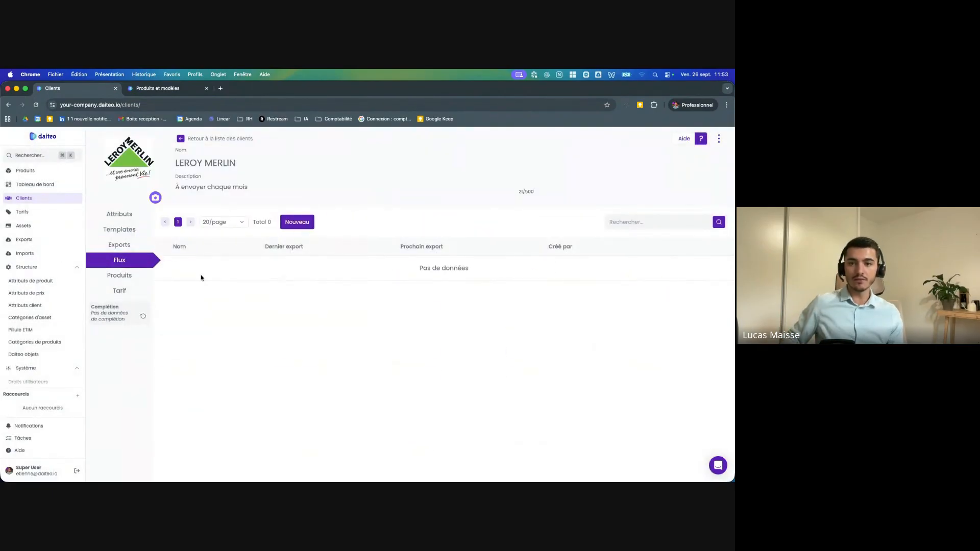
{"action": "left_click", "coordinate": [283, 222]}
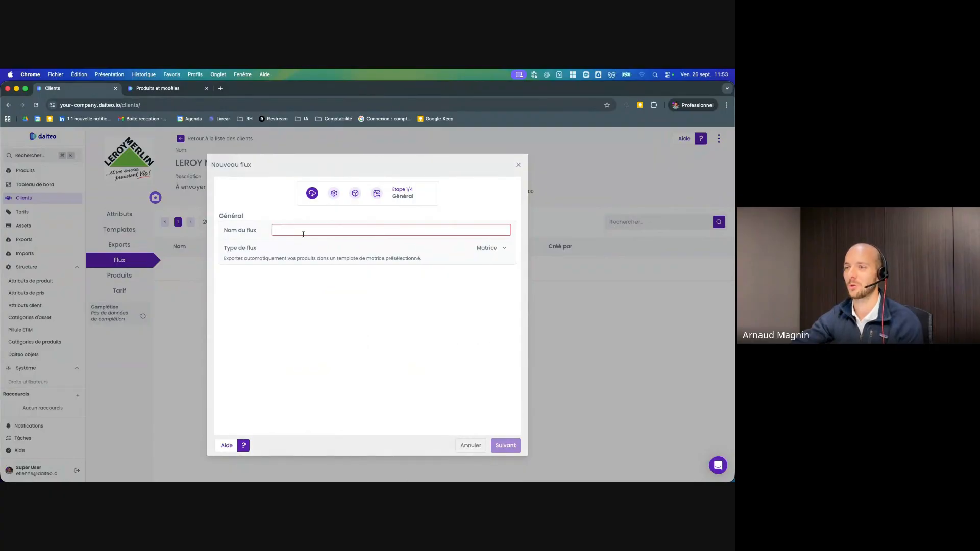
{"action": "left_click", "coordinate": [516, 163]}
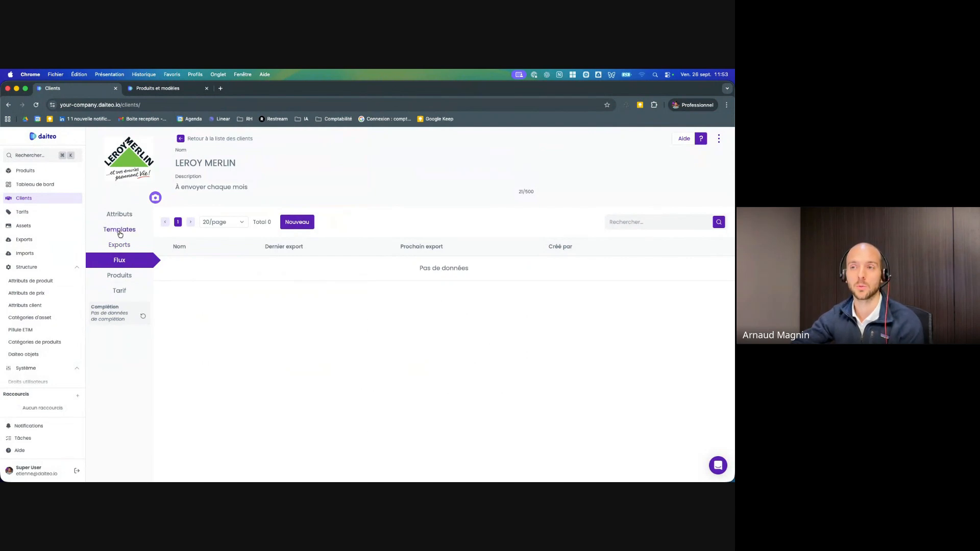
{"action": "left_click", "coordinate": [120, 232]}
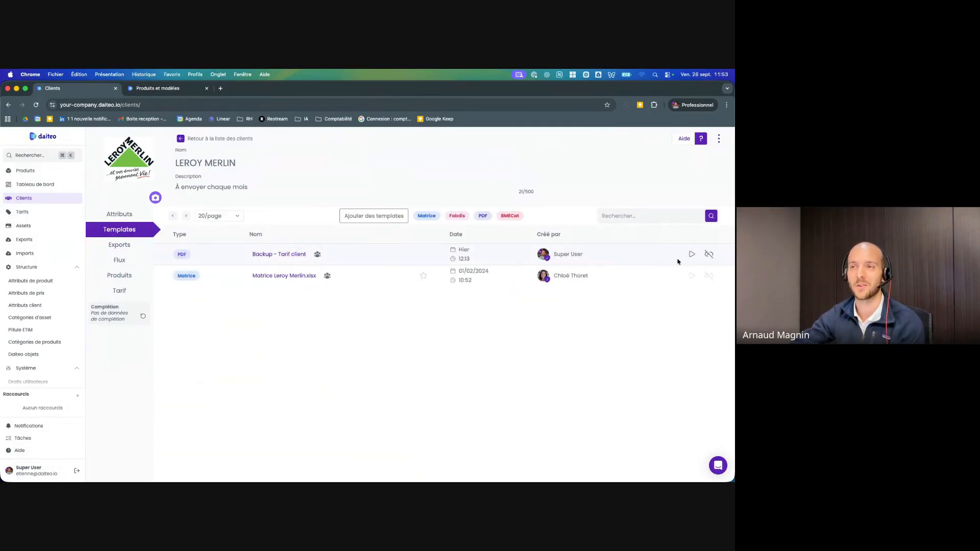
{"action": "left_click", "coordinate": [132, 261]}
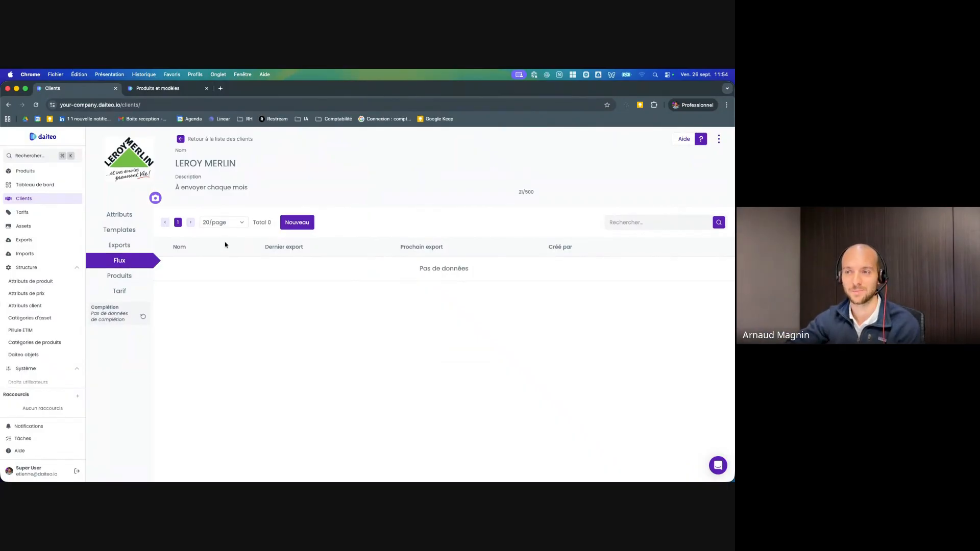
Preview LEROY MERLIN's PDF export again to examine the "Sommaire" page and the category layout of the price tables, and close it
{"action": "left_click", "coordinate": [144, 246]}
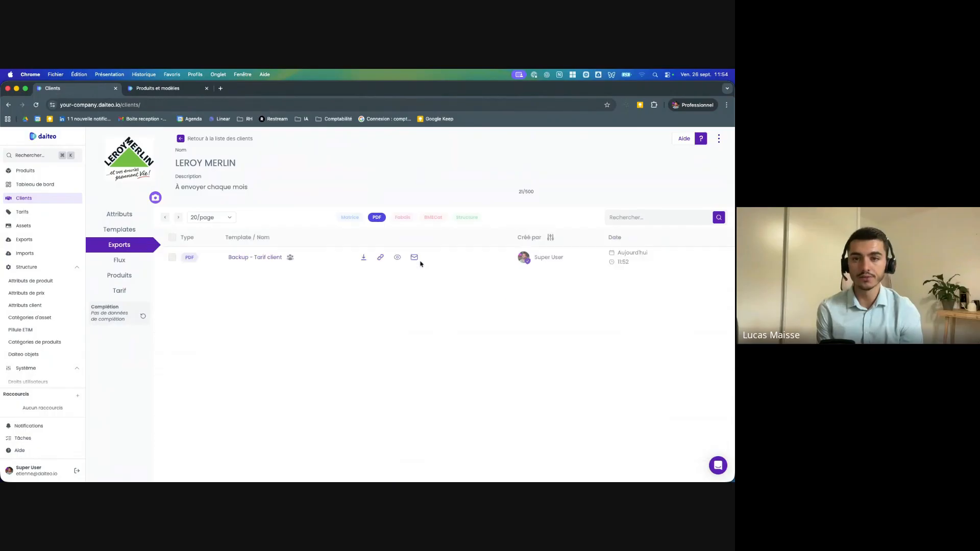
{"action": "left_click", "coordinate": [397, 259]}
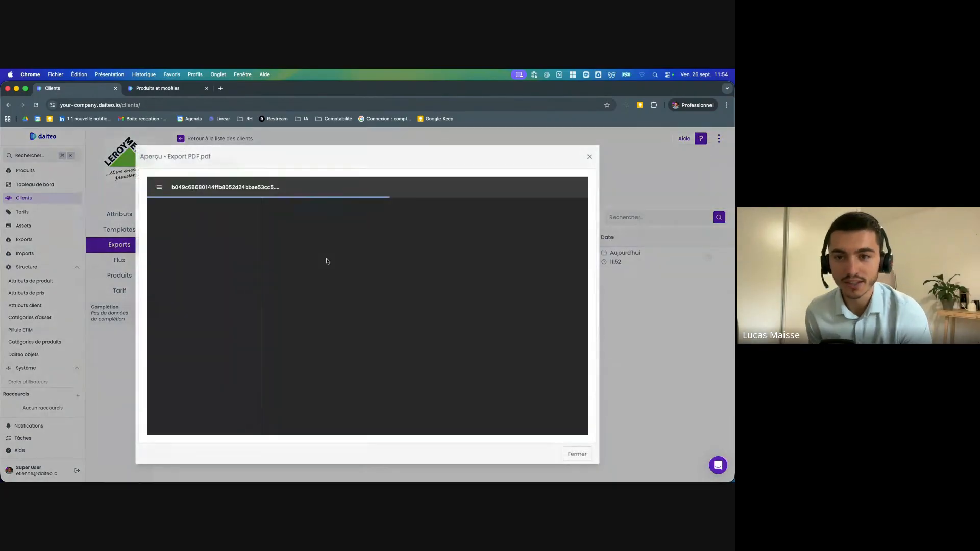
{"action": "scroll", "coordinate": [327, 261], "scroll_direction": "down", "scroll_amount": 2}
{"action": "scroll", "coordinate": [327, 261], "scroll_direction": "down", "scroll_amount": 5}
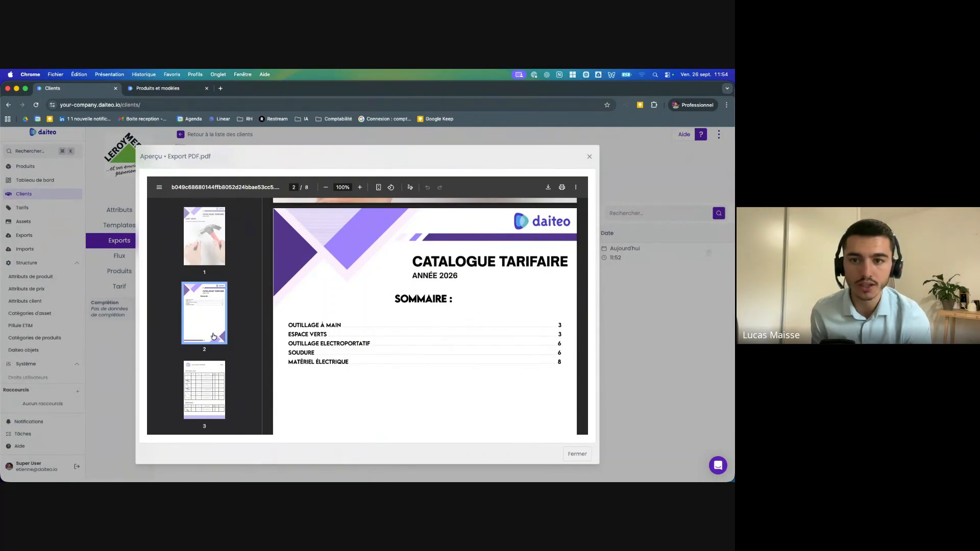
{"action": "scroll", "coordinate": [212, 337], "scroll_direction": "down", "scroll_amount": 2}
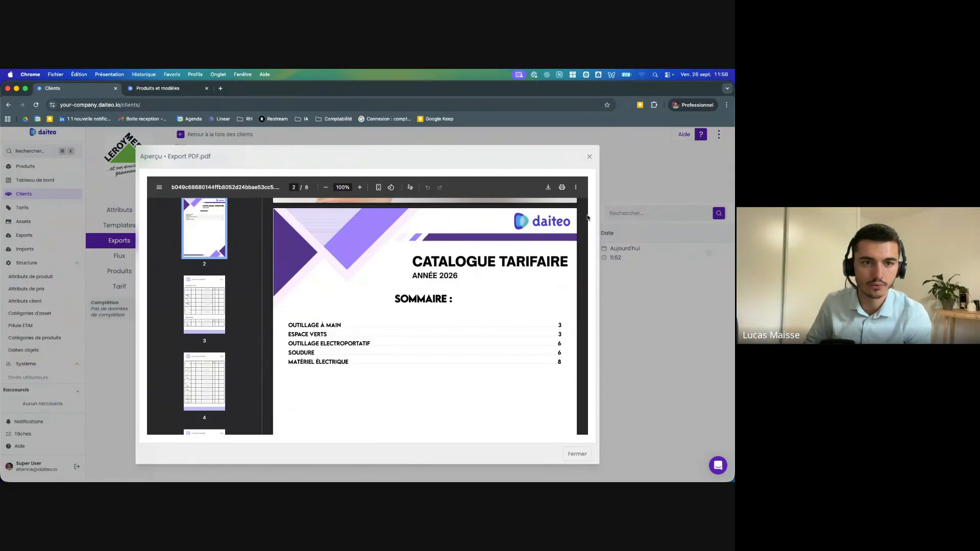
{"action": "scroll", "coordinate": [534, 259], "scroll_direction": "down", "scroll_amount": 10}
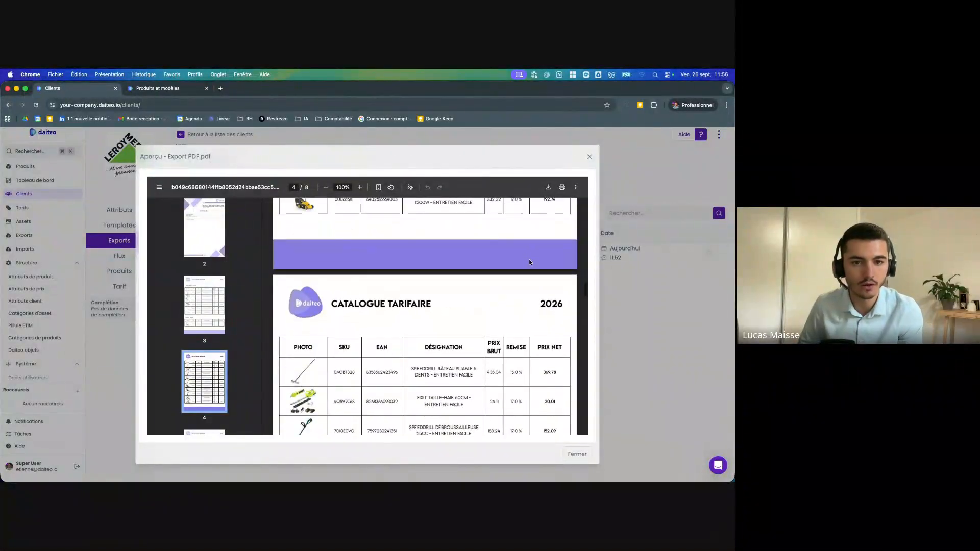
{"action": "scroll", "coordinate": [530, 262], "scroll_direction": "up", "scroll_amount": 3}
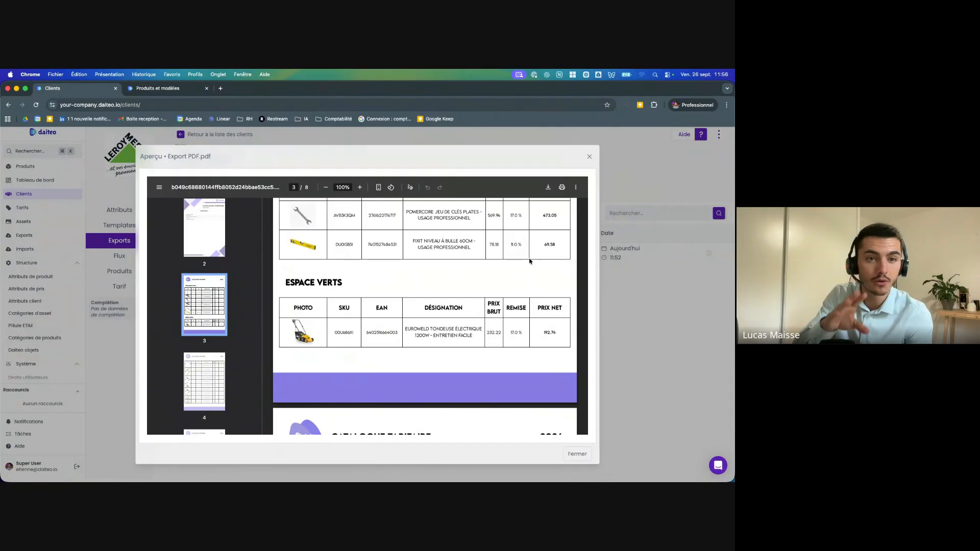
{"action": "left_click", "coordinate": [590, 157]}
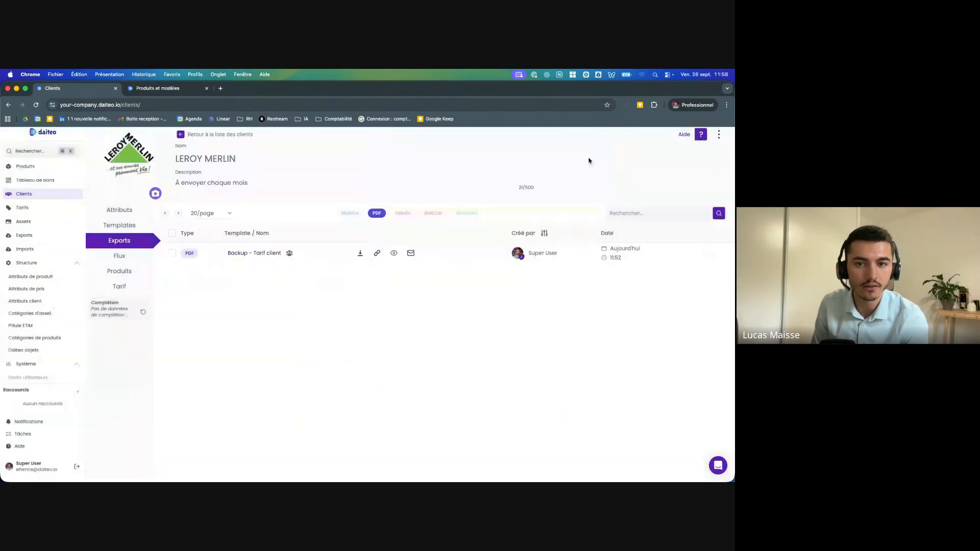
Review the dashboard's product and export charts per client and the list of widgets available to add, such as "Complétion par client"
{"action": "left_click", "coordinate": [46, 181]}
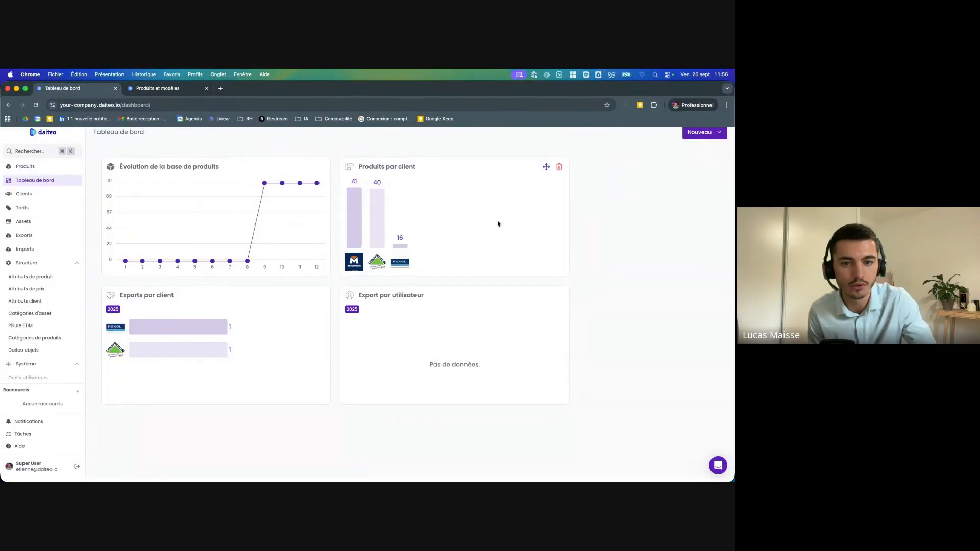
{"action": "left_click", "coordinate": [700, 132]}
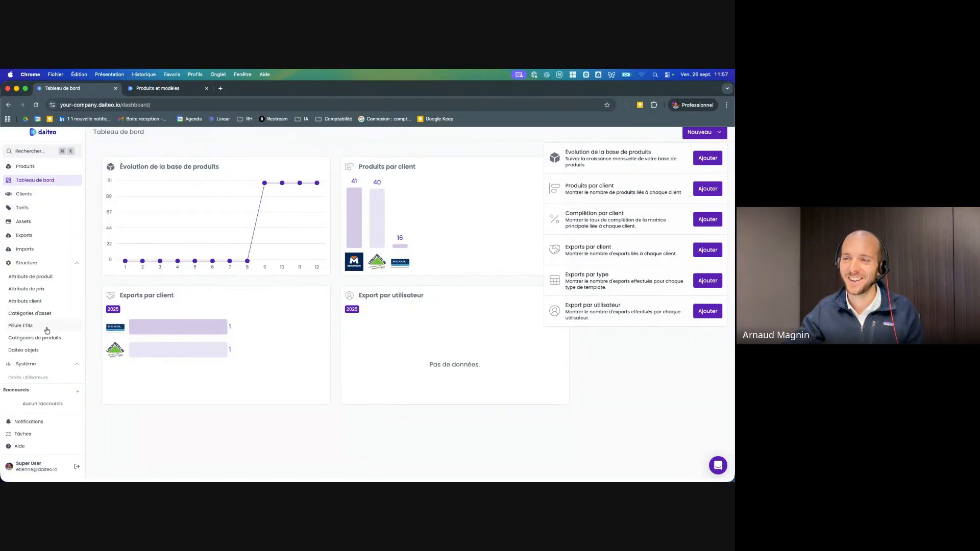
{"action": "scroll", "coordinate": [46, 329], "scroll_direction": "up", "scroll_amount": 1}
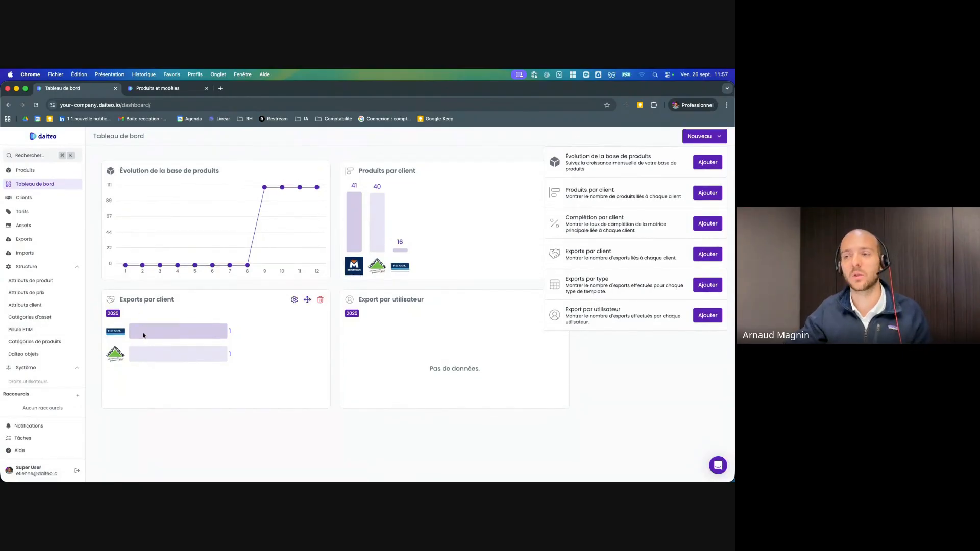
{"action": "left_click", "coordinate": [144, 329]}
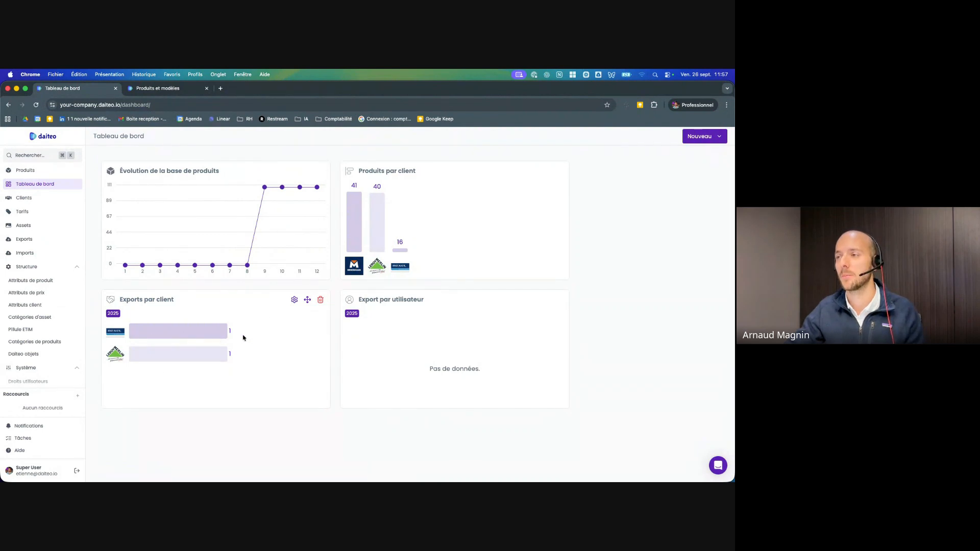
{"action": "left_click", "coordinate": [700, 136]}
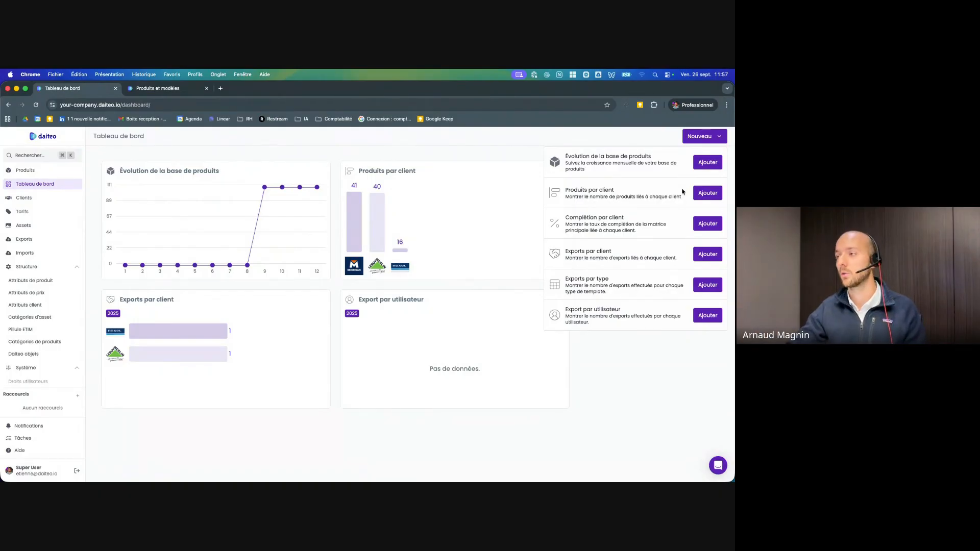
{"action": "left_click_drag", "start_coordinate": [574, 219], "coordinate": [597, 235]}
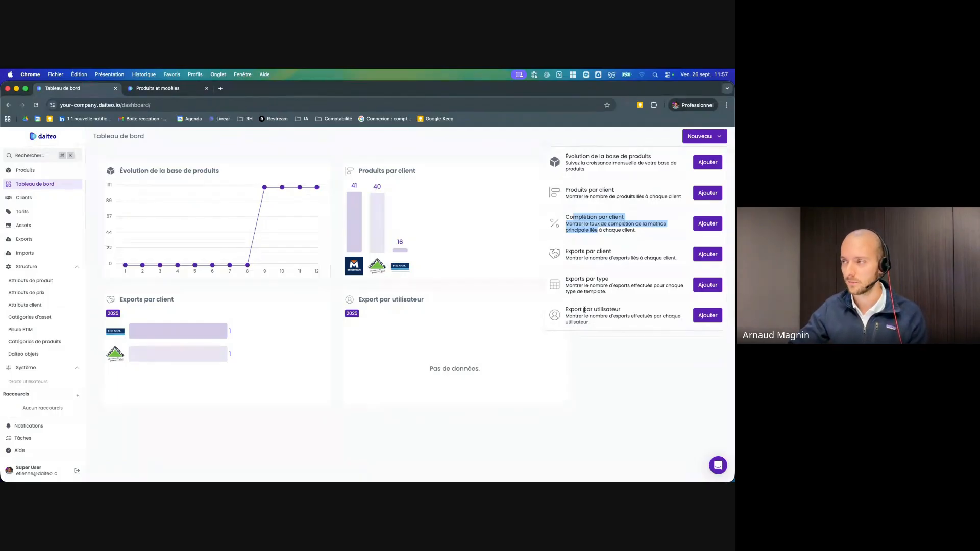
{"action": "left_click", "coordinate": [585, 309]}
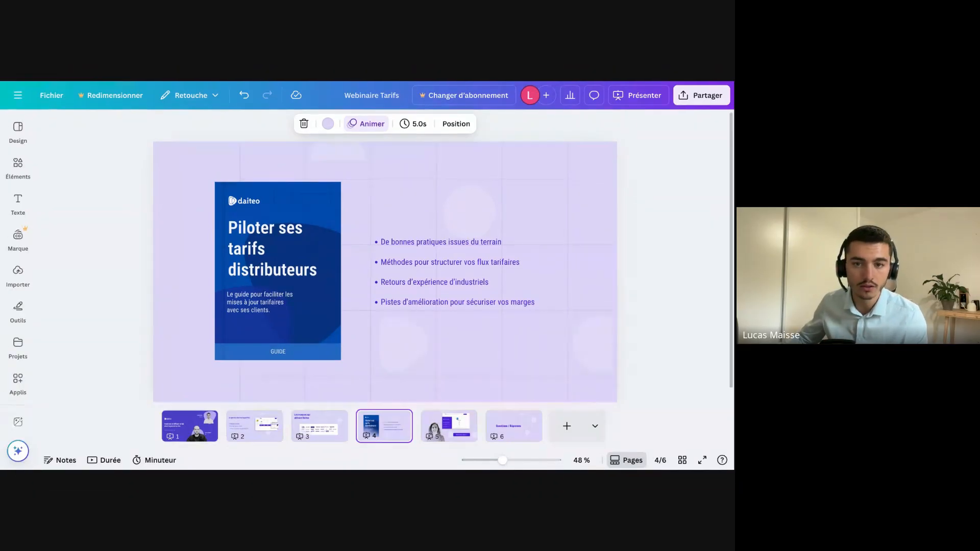
Show slide 5 of the "Webinaire Tarifs" presentation, which offers booking a demo
{"action": "left_click", "coordinate": [450, 435]}
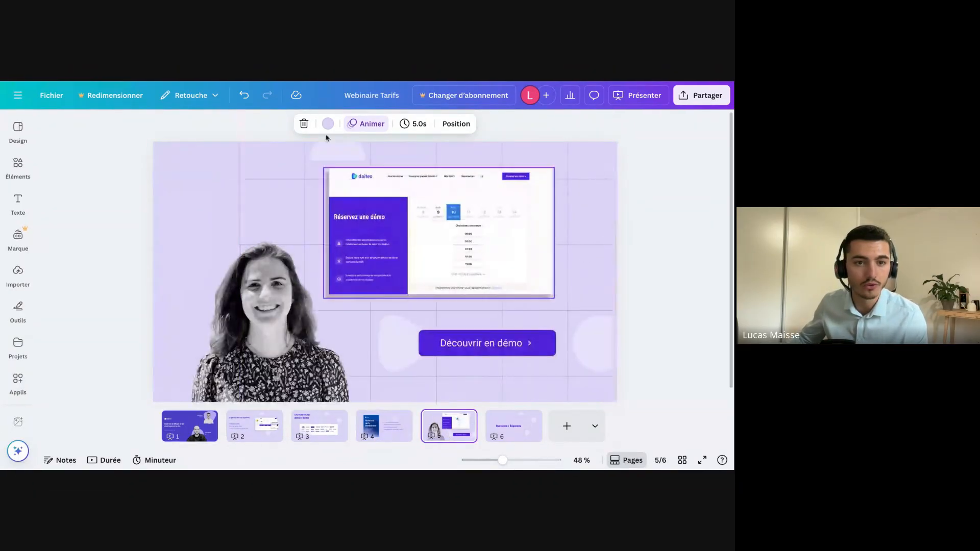